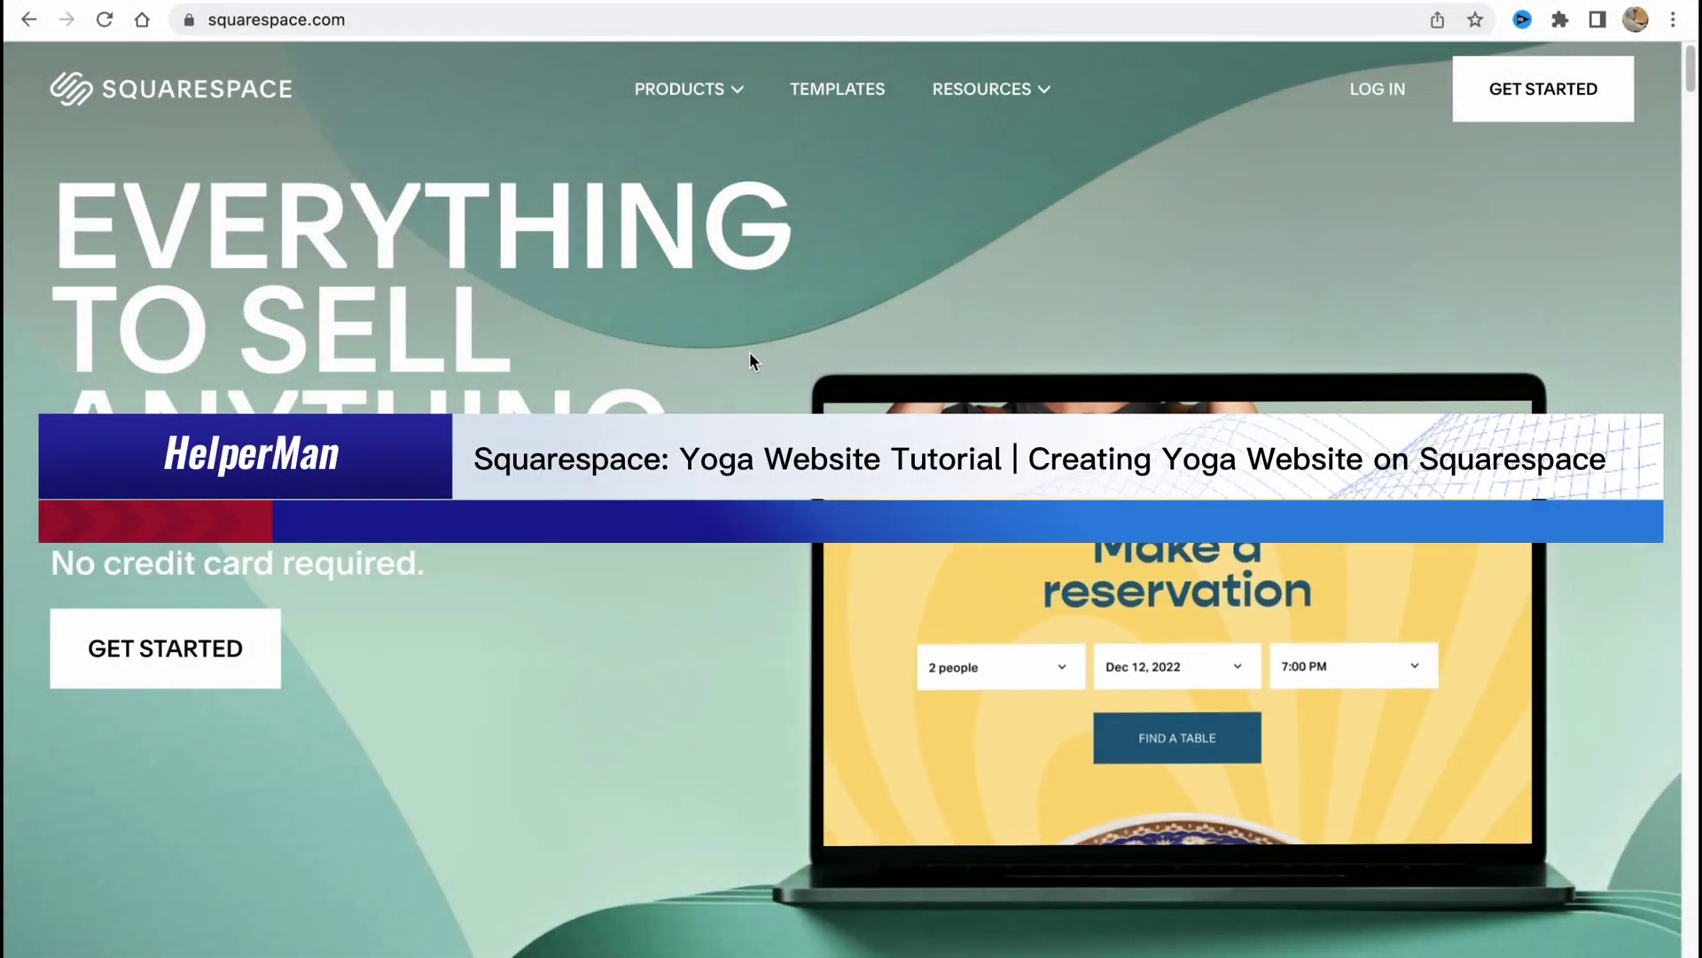
# Go from the Squarespace homepage to the template gallery via GET STARTED
pyautogui.scroll(-6, 750, 355)
pyautogui.scroll(-5, 759, 365)
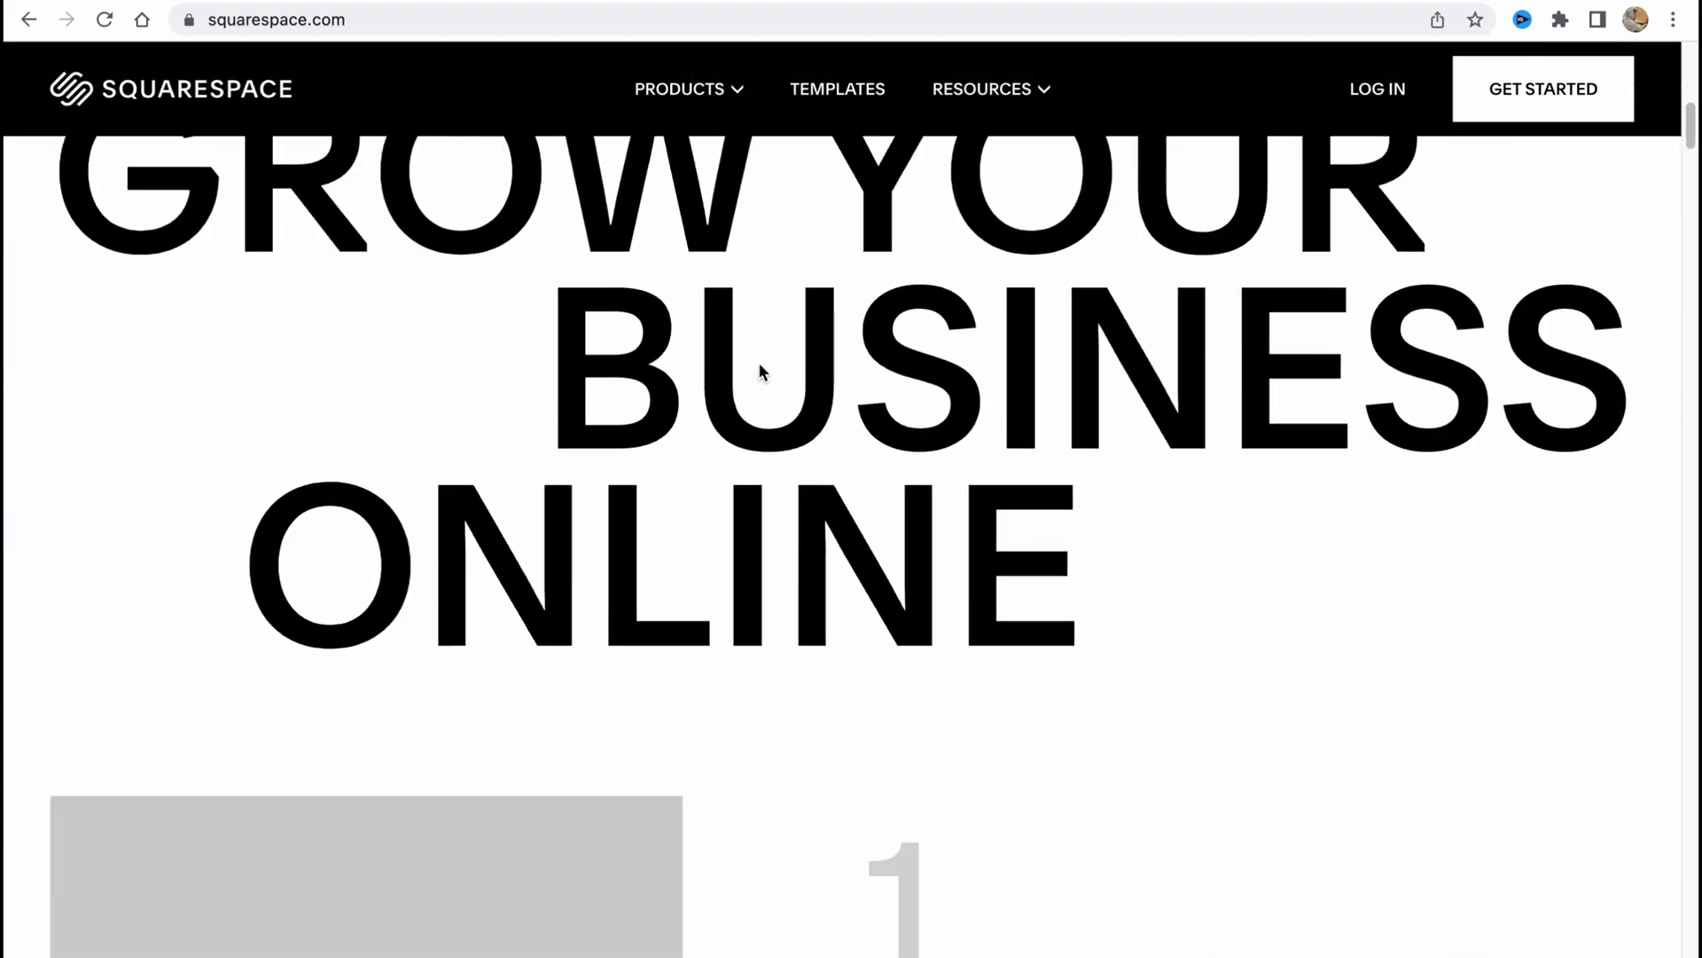
pyautogui.scroll(3, 758, 363)
pyautogui.scroll(-5, 758, 364)
pyautogui.scroll(-10, 759, 364)
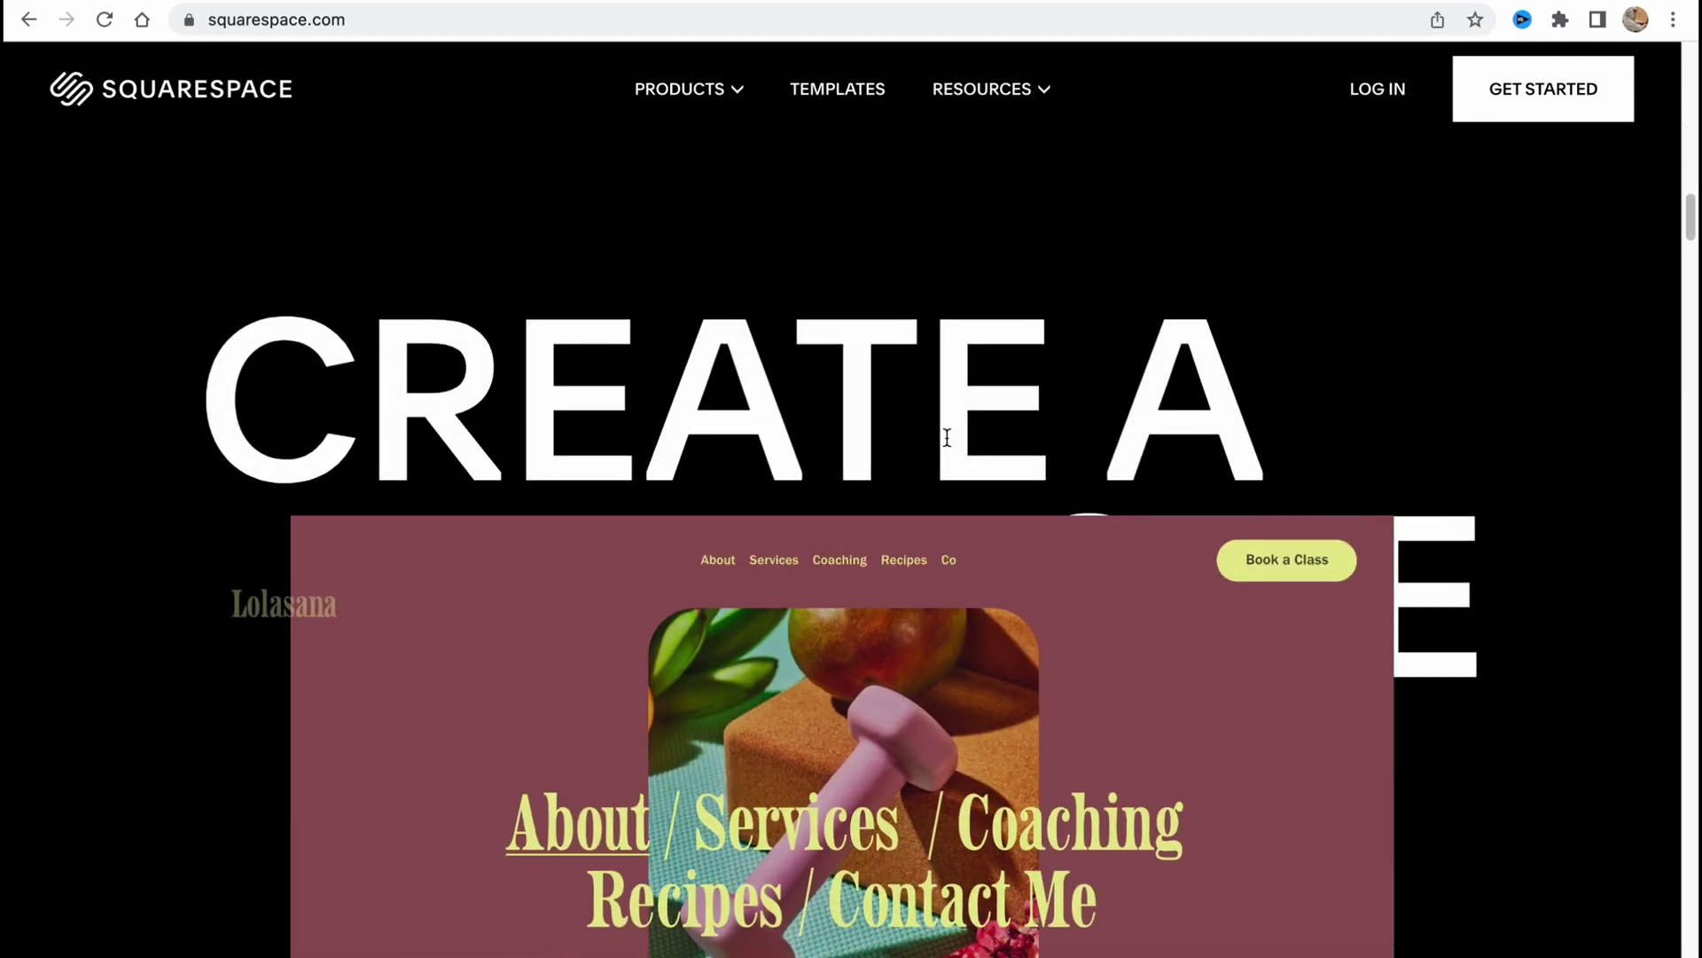
pyautogui.scroll(20, 947, 439)
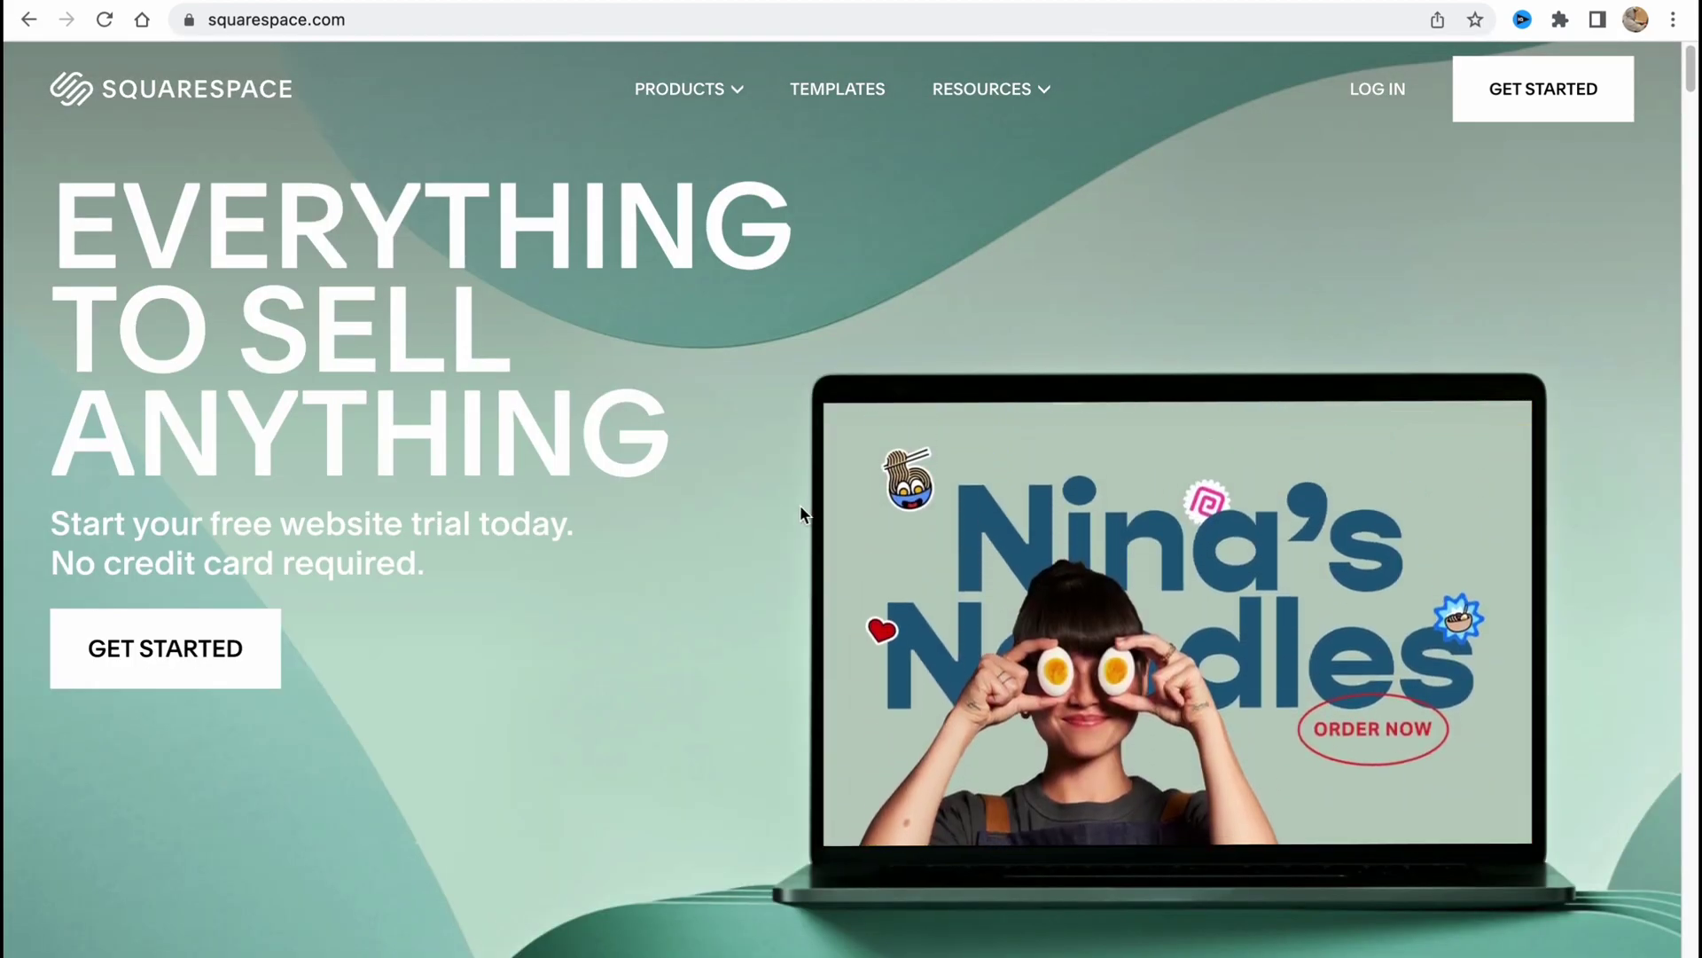
pyautogui.click(1505, 99)
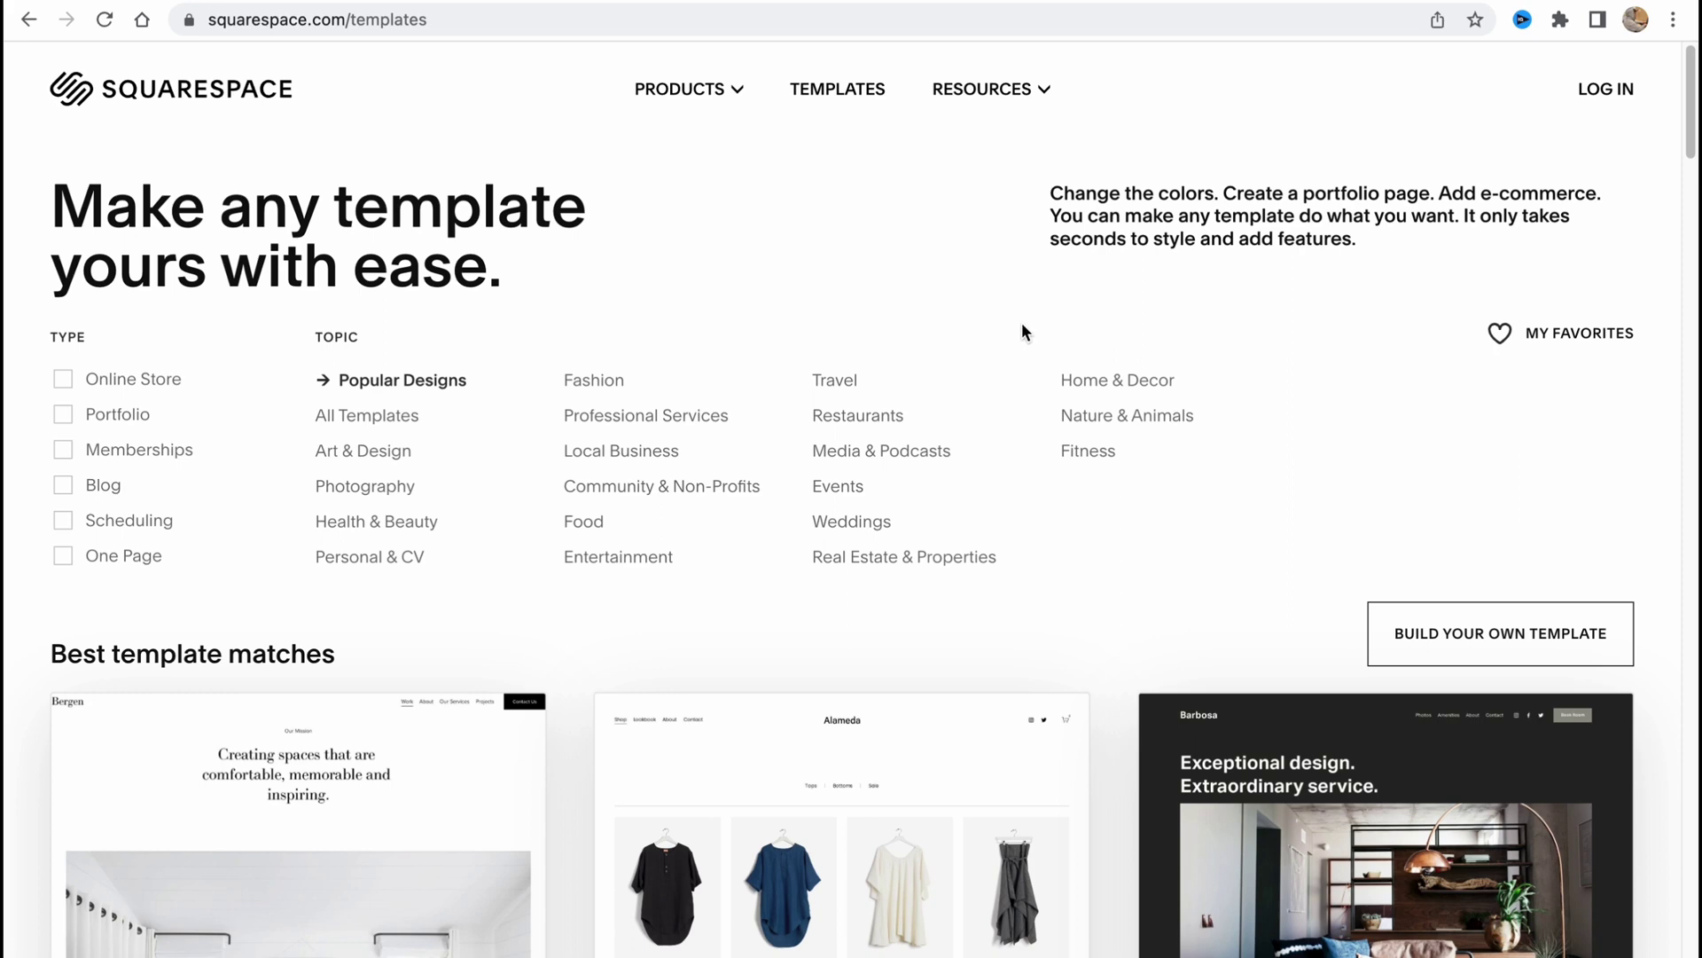
# Scroll through the Popular Designs templates and back to the top
pyautogui.scroll(-5, 1030, 461)
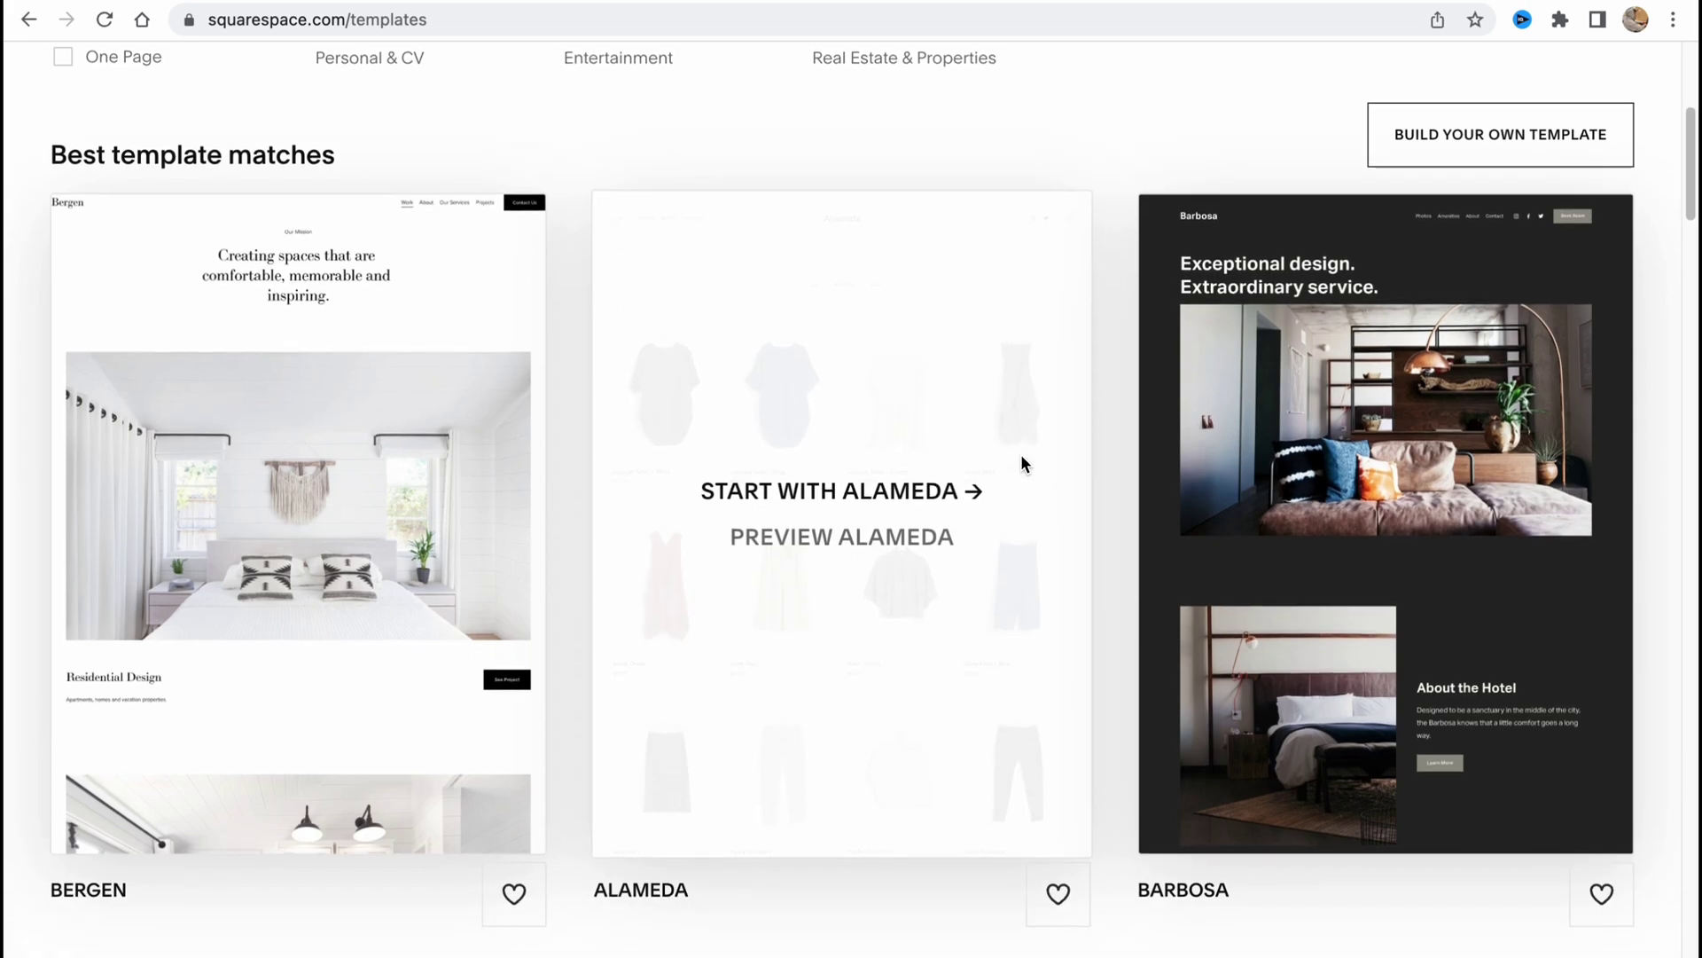
pyautogui.scroll(-7, 1022, 458)
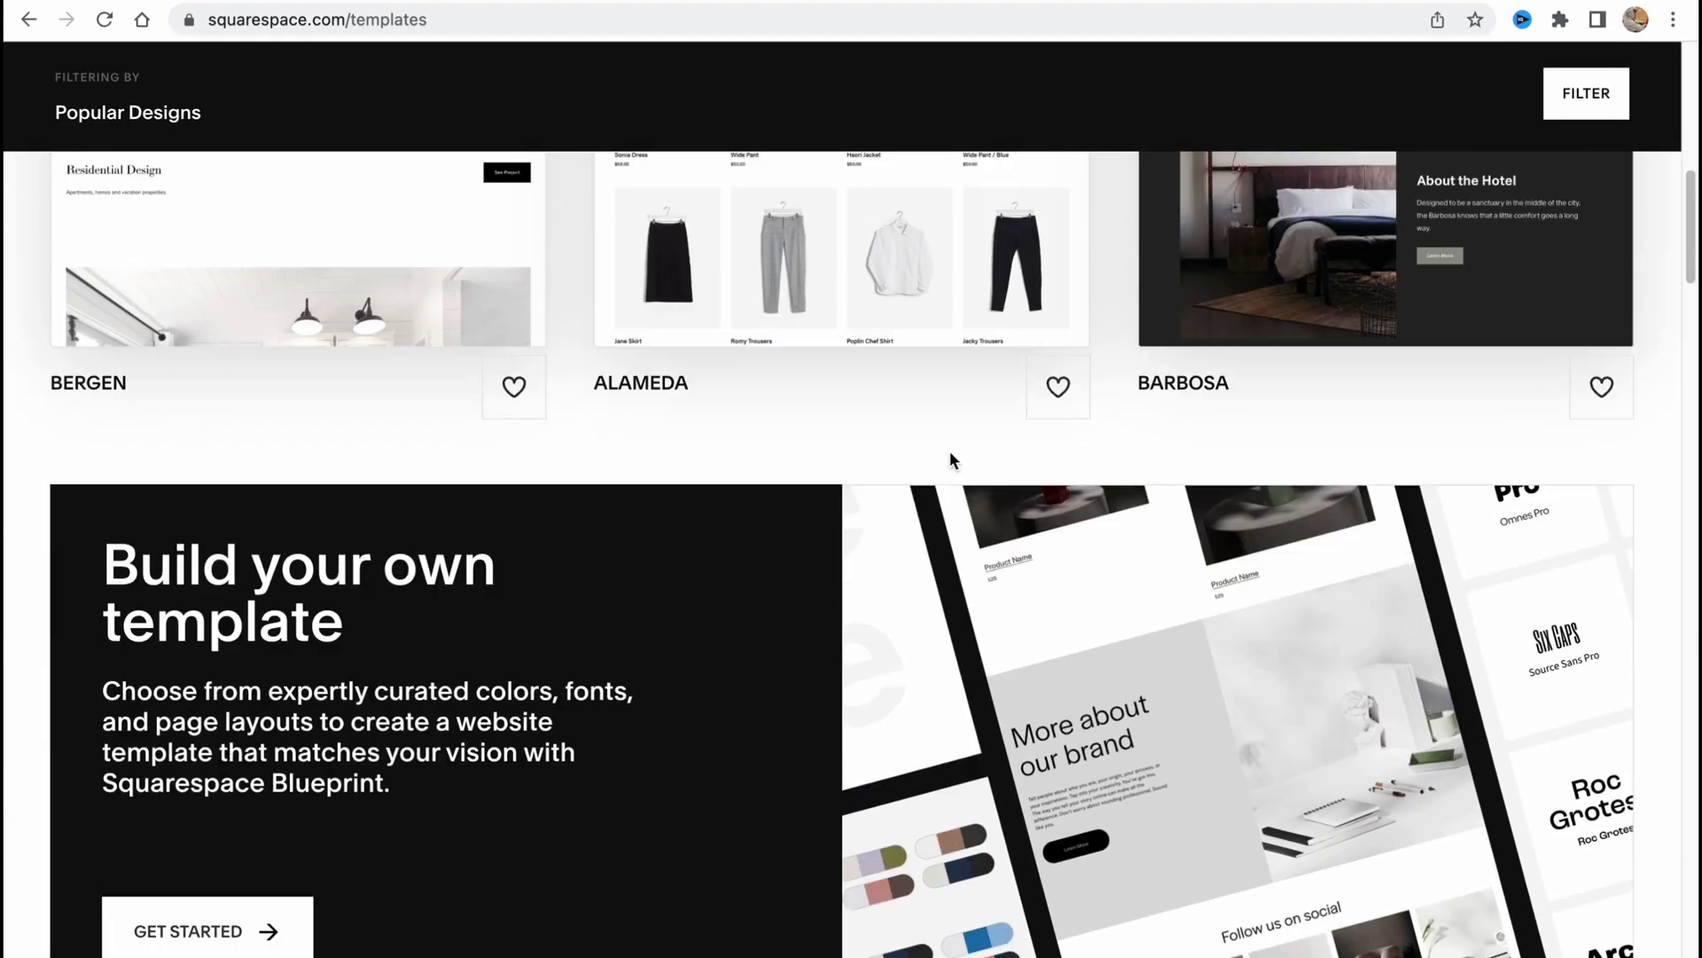
pyautogui.scroll(-8, 947, 457)
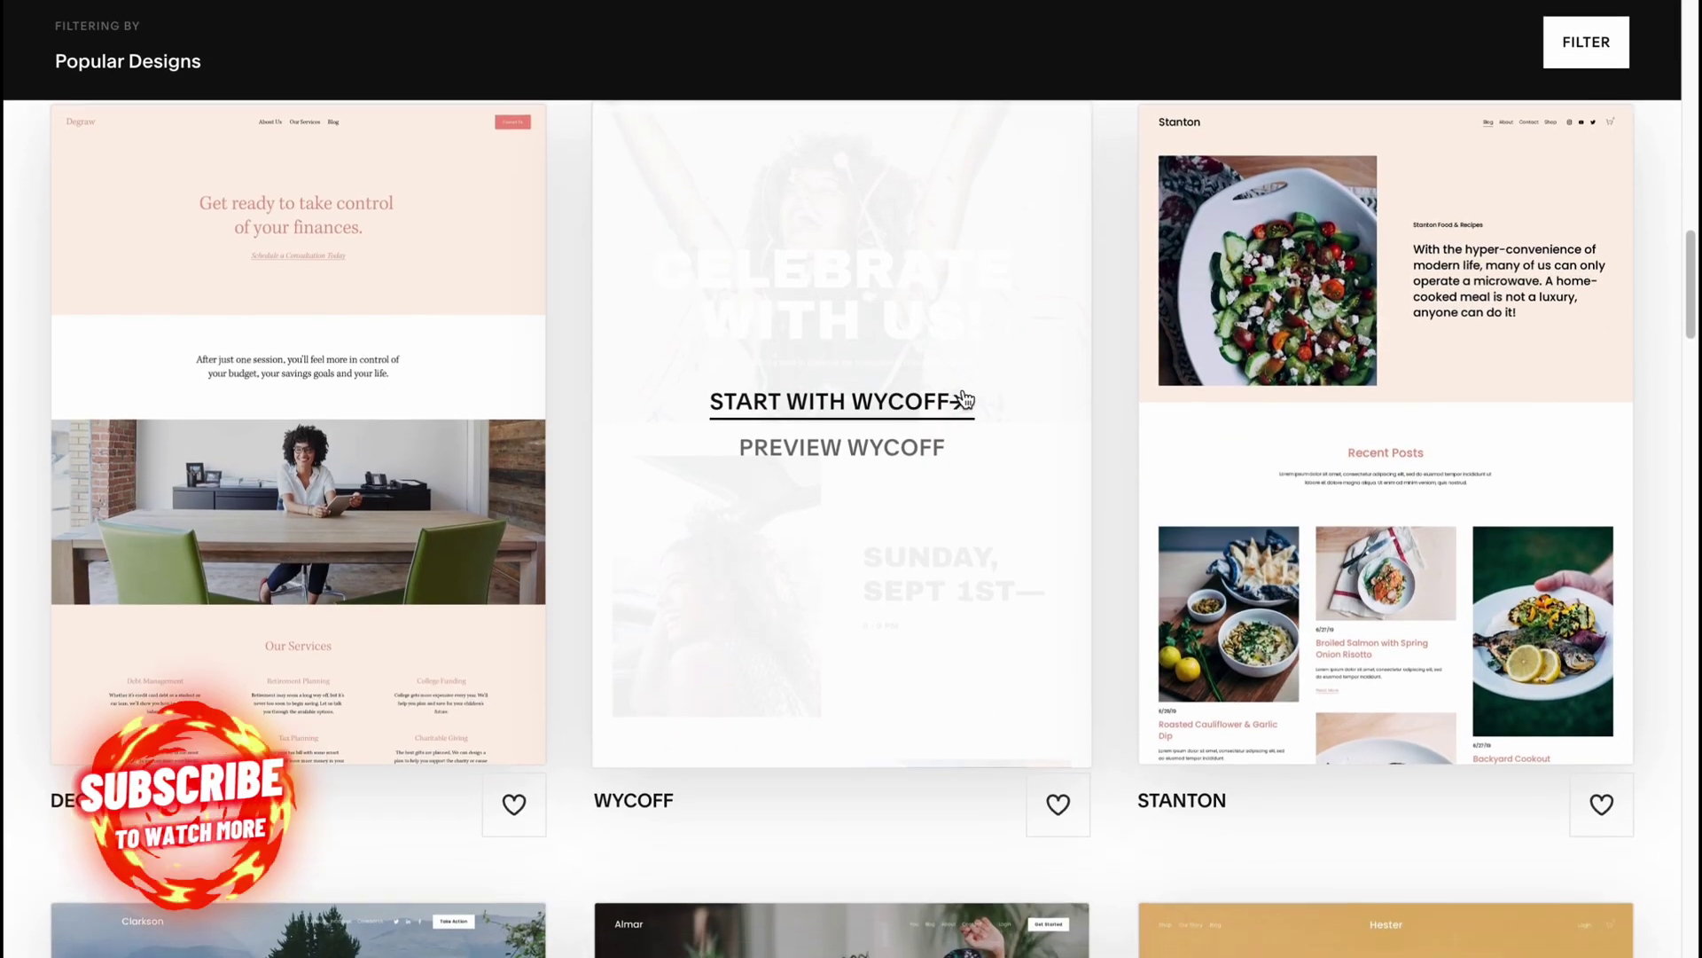
pyautogui.scroll(2, 860, 517)
pyautogui.scroll(-8, 853, 496)
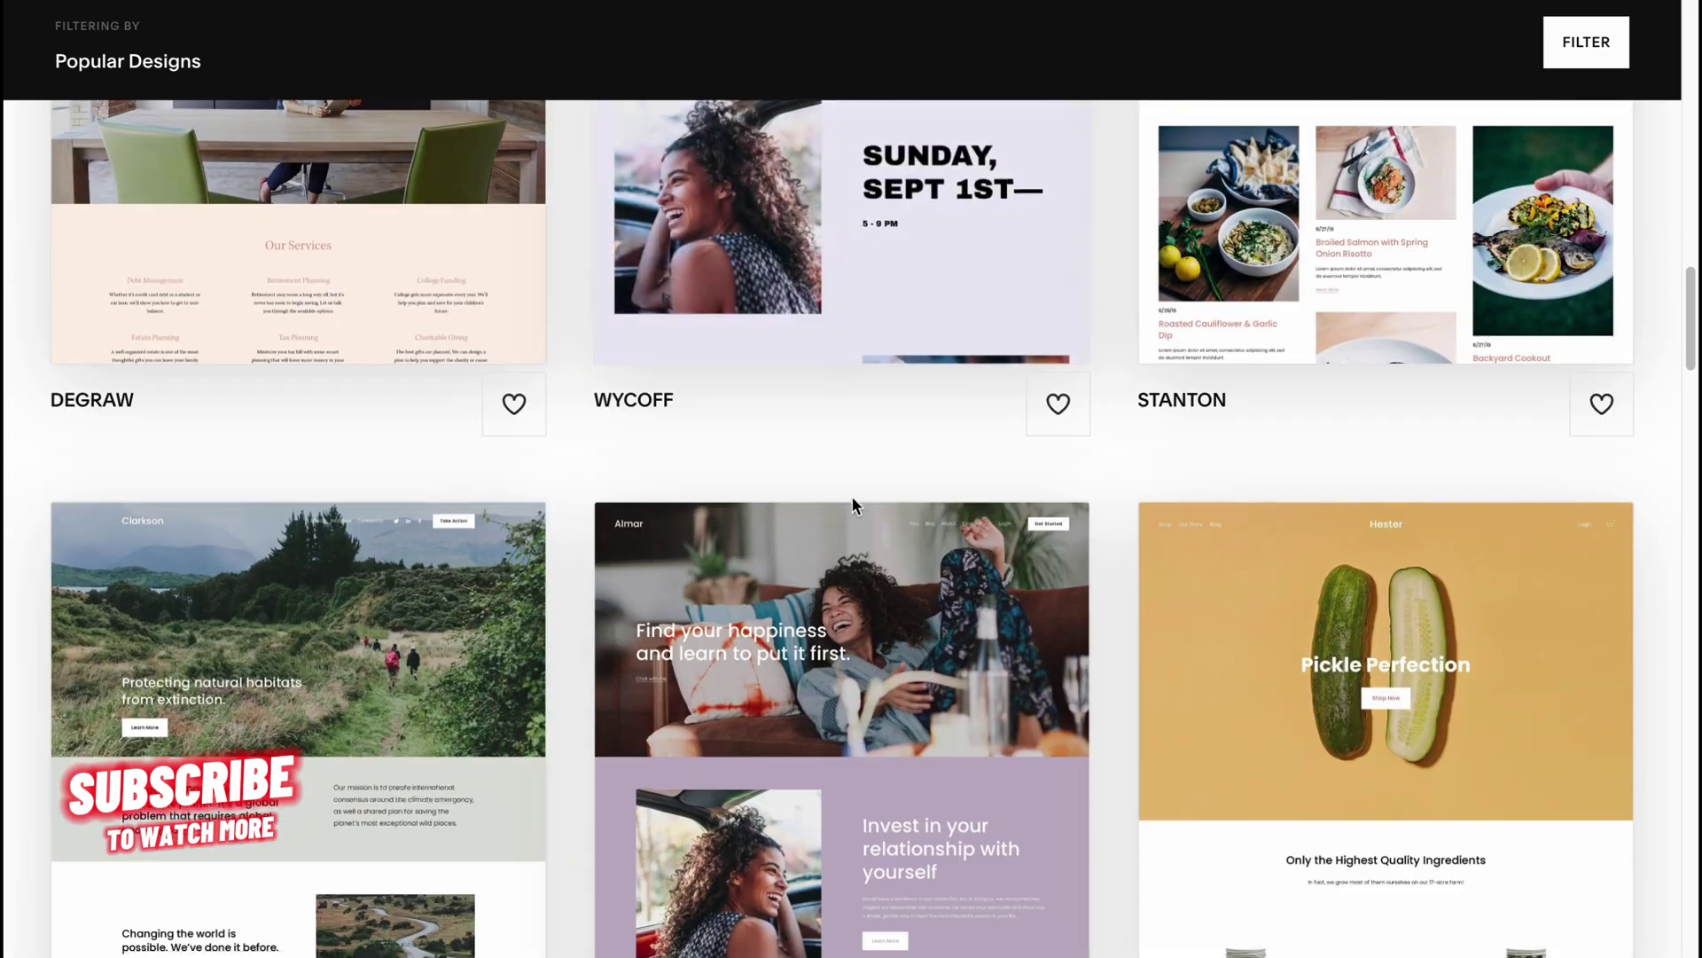
pyautogui.scroll(20, 843, 498)
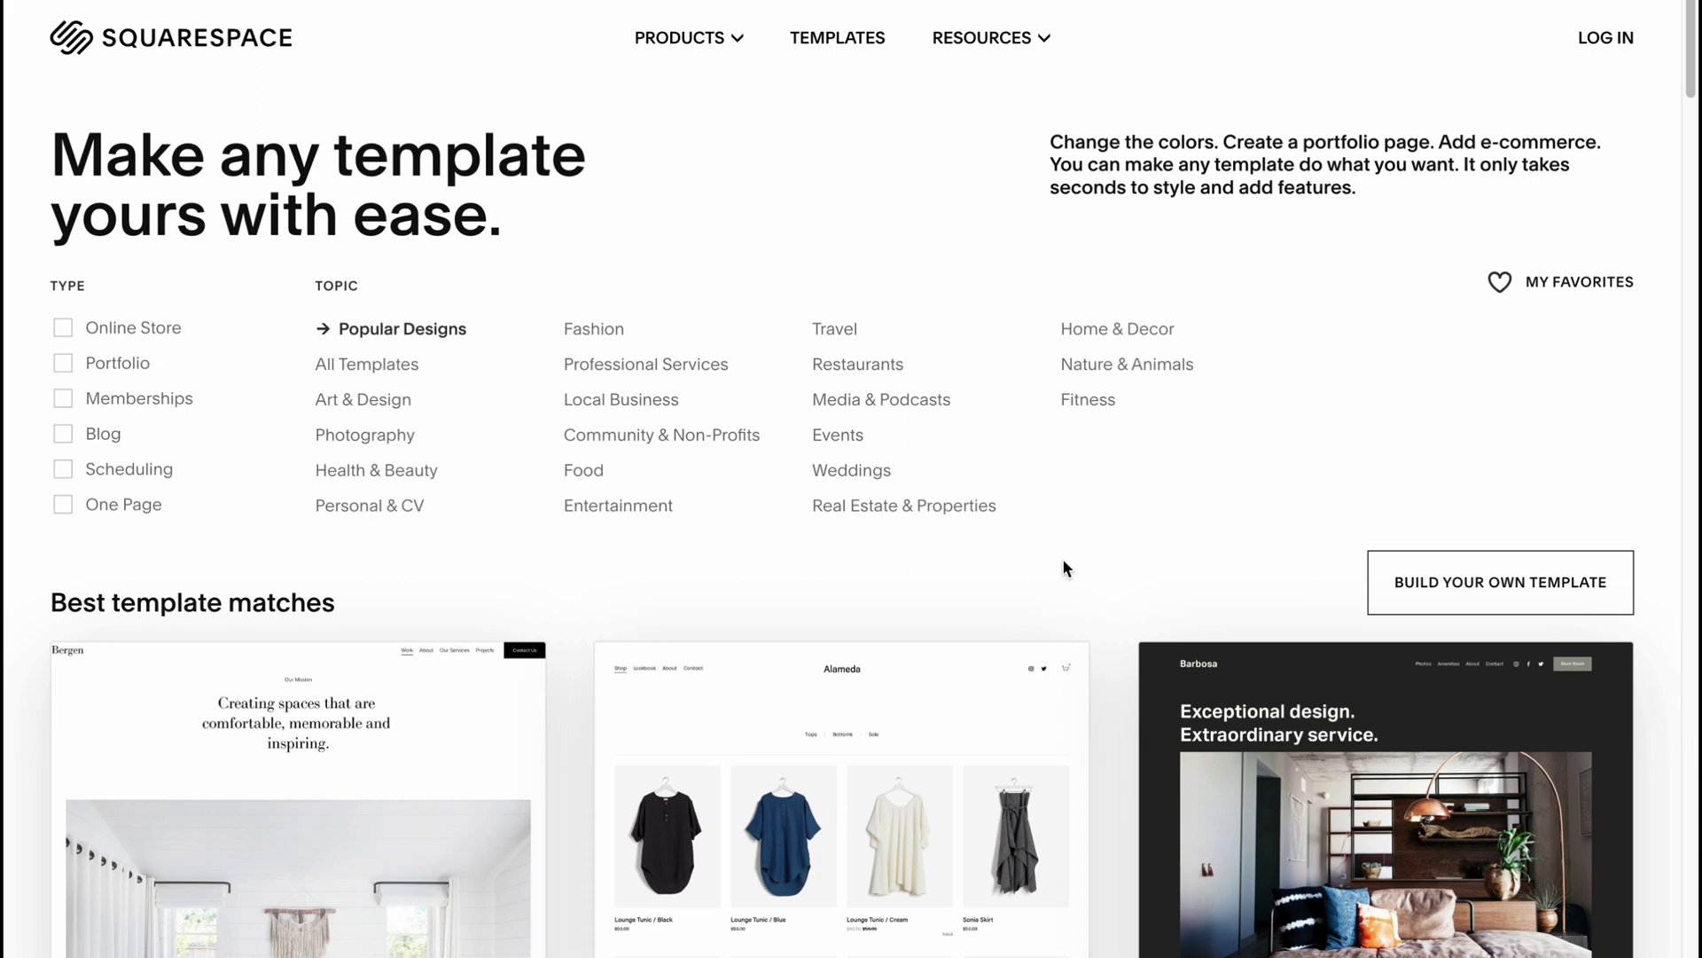
# Filter the templates to Fitness and preview the Alignflow design
pyautogui.click(1107, 407)
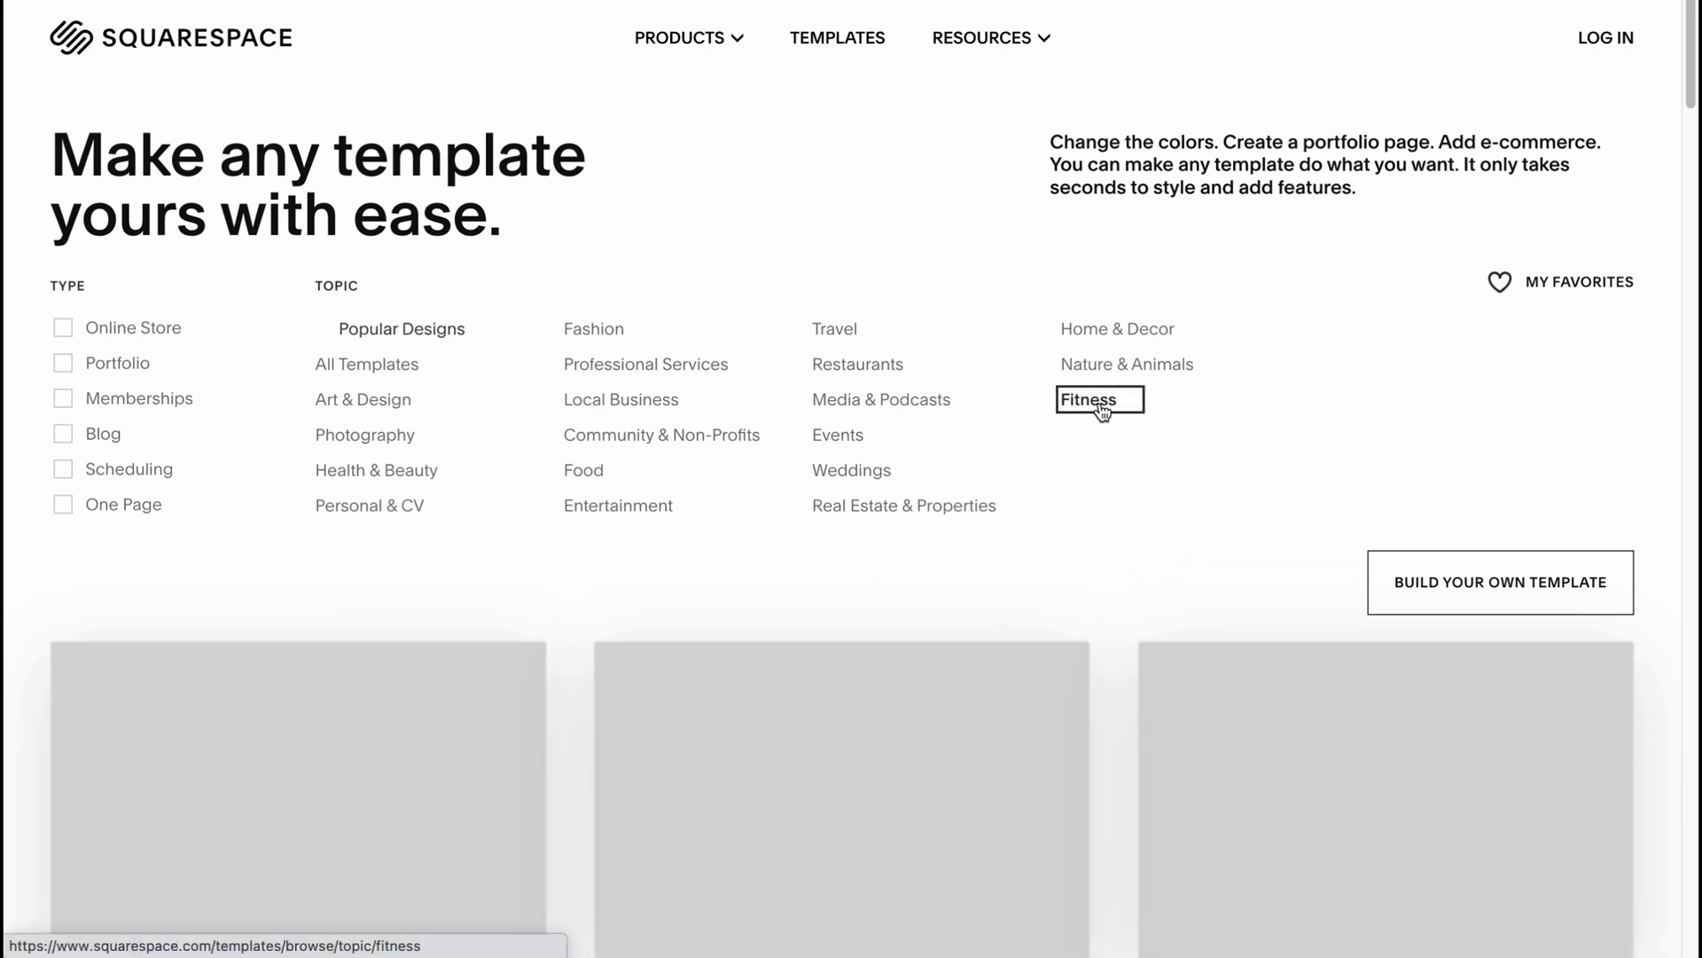
pyautogui.scroll(-3, 1073, 522)
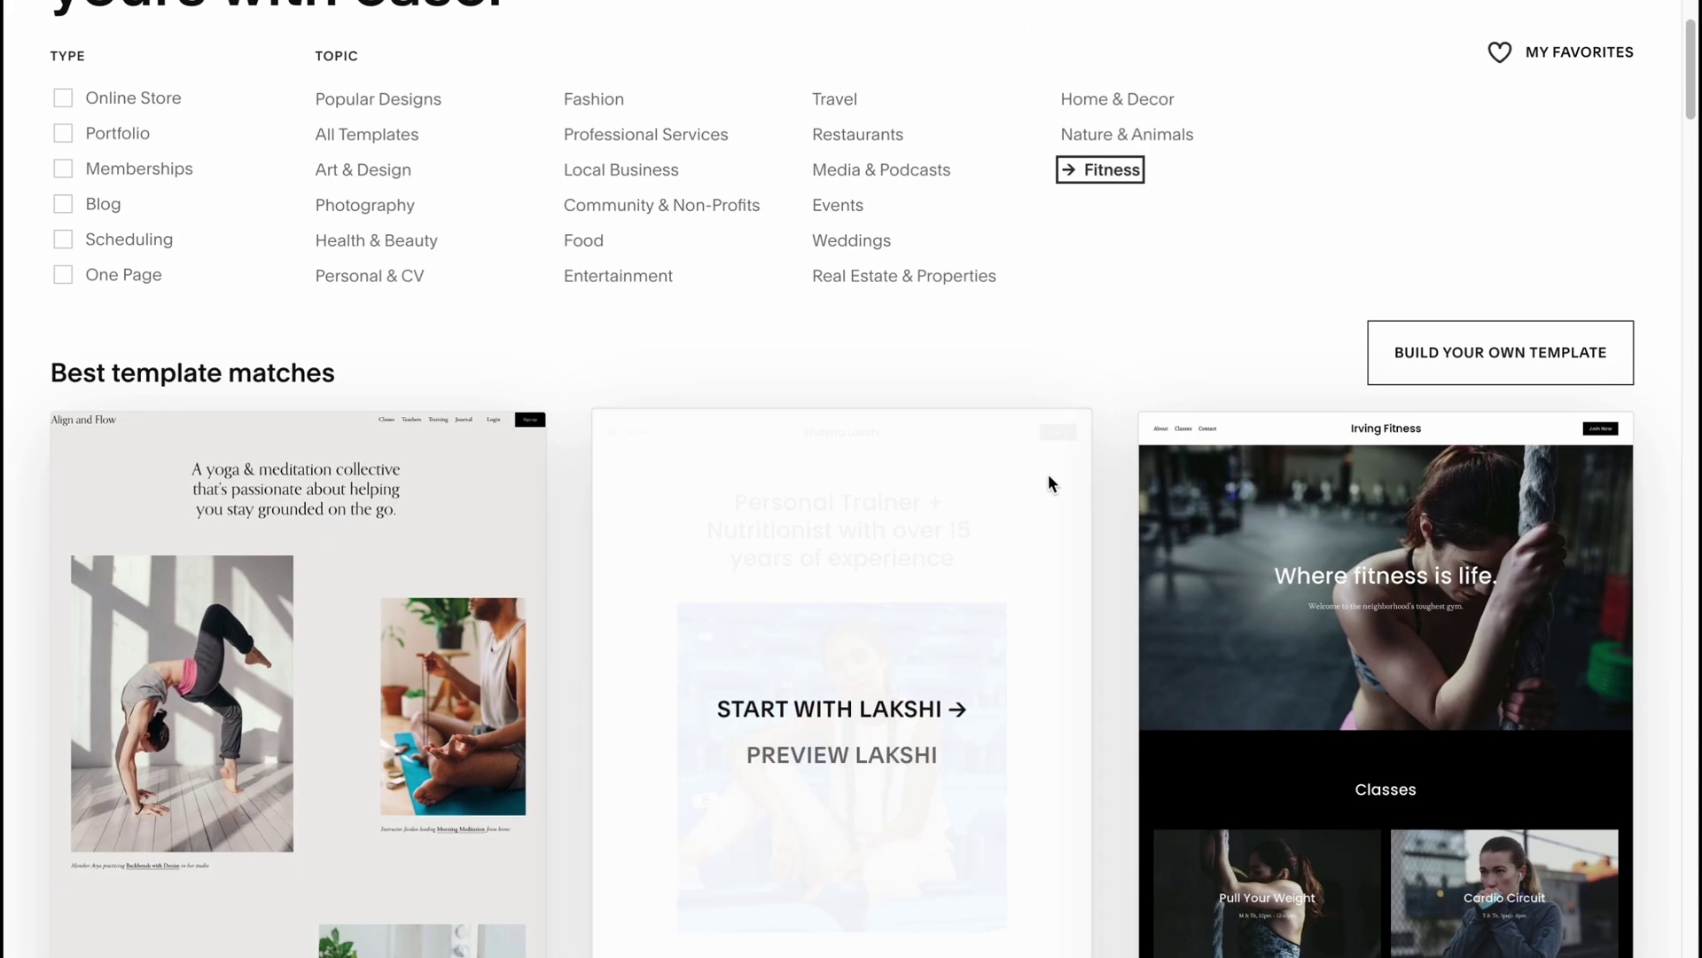
pyautogui.scroll(-2, 1048, 478)
pyautogui.scroll(2, 1028, 481)
pyautogui.scroll(-5, 1019, 484)
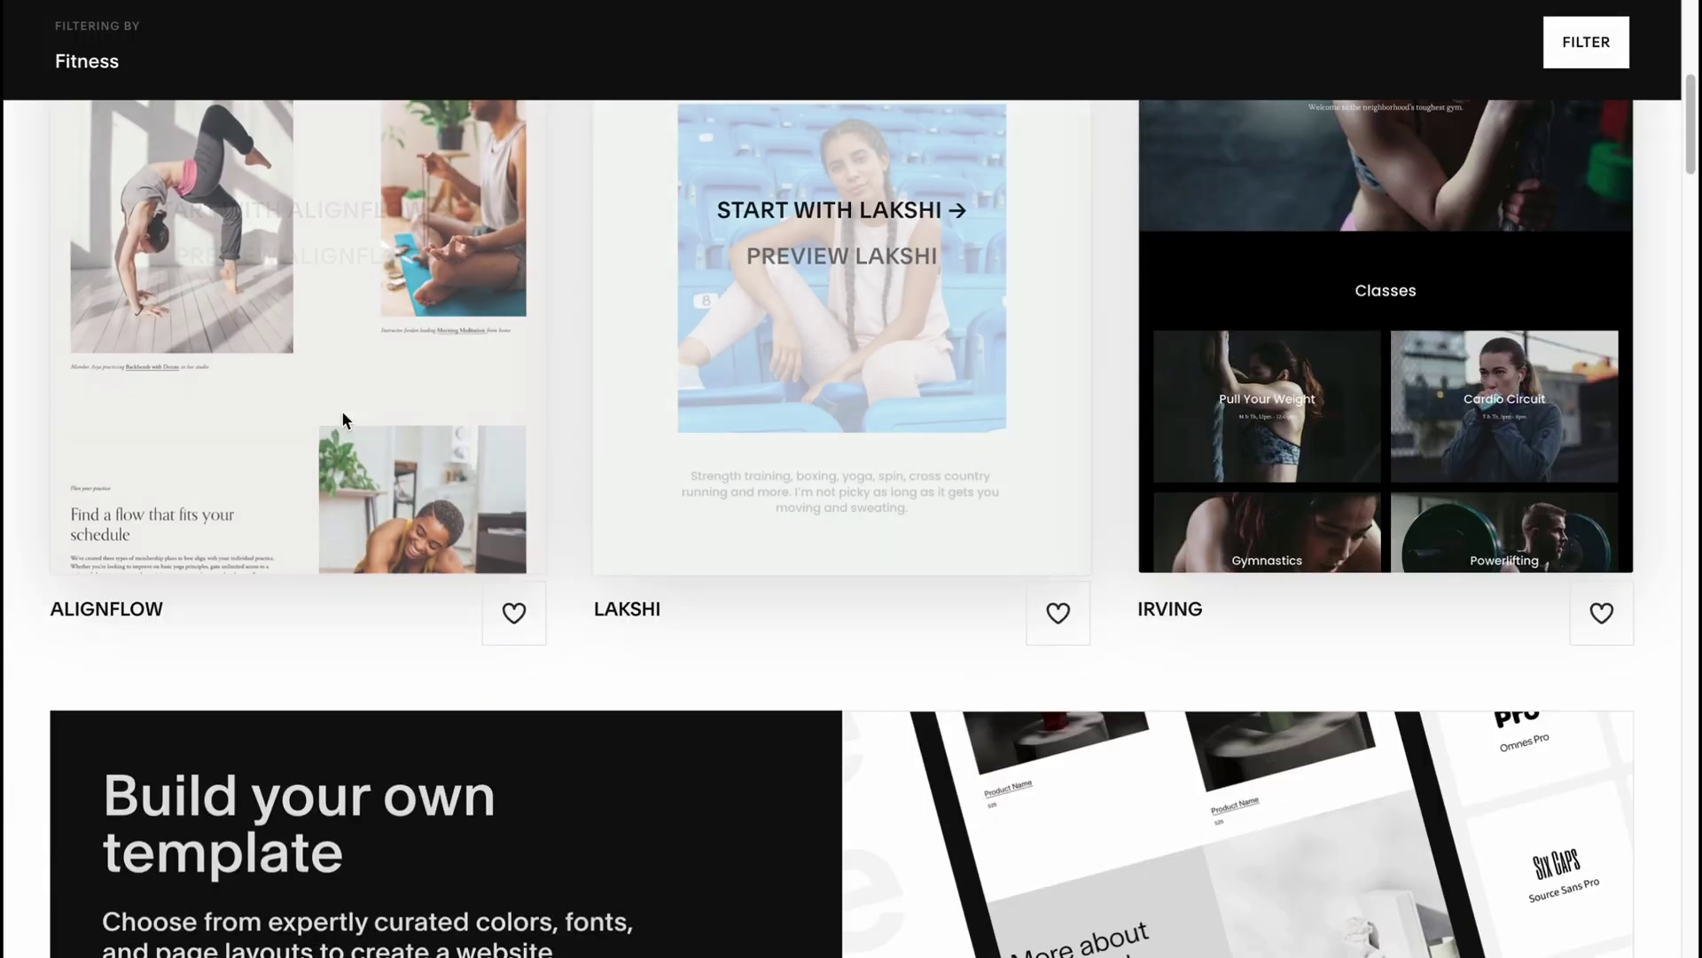
pyautogui.scroll(3, 344, 408)
pyautogui.moveTo(391, 521)
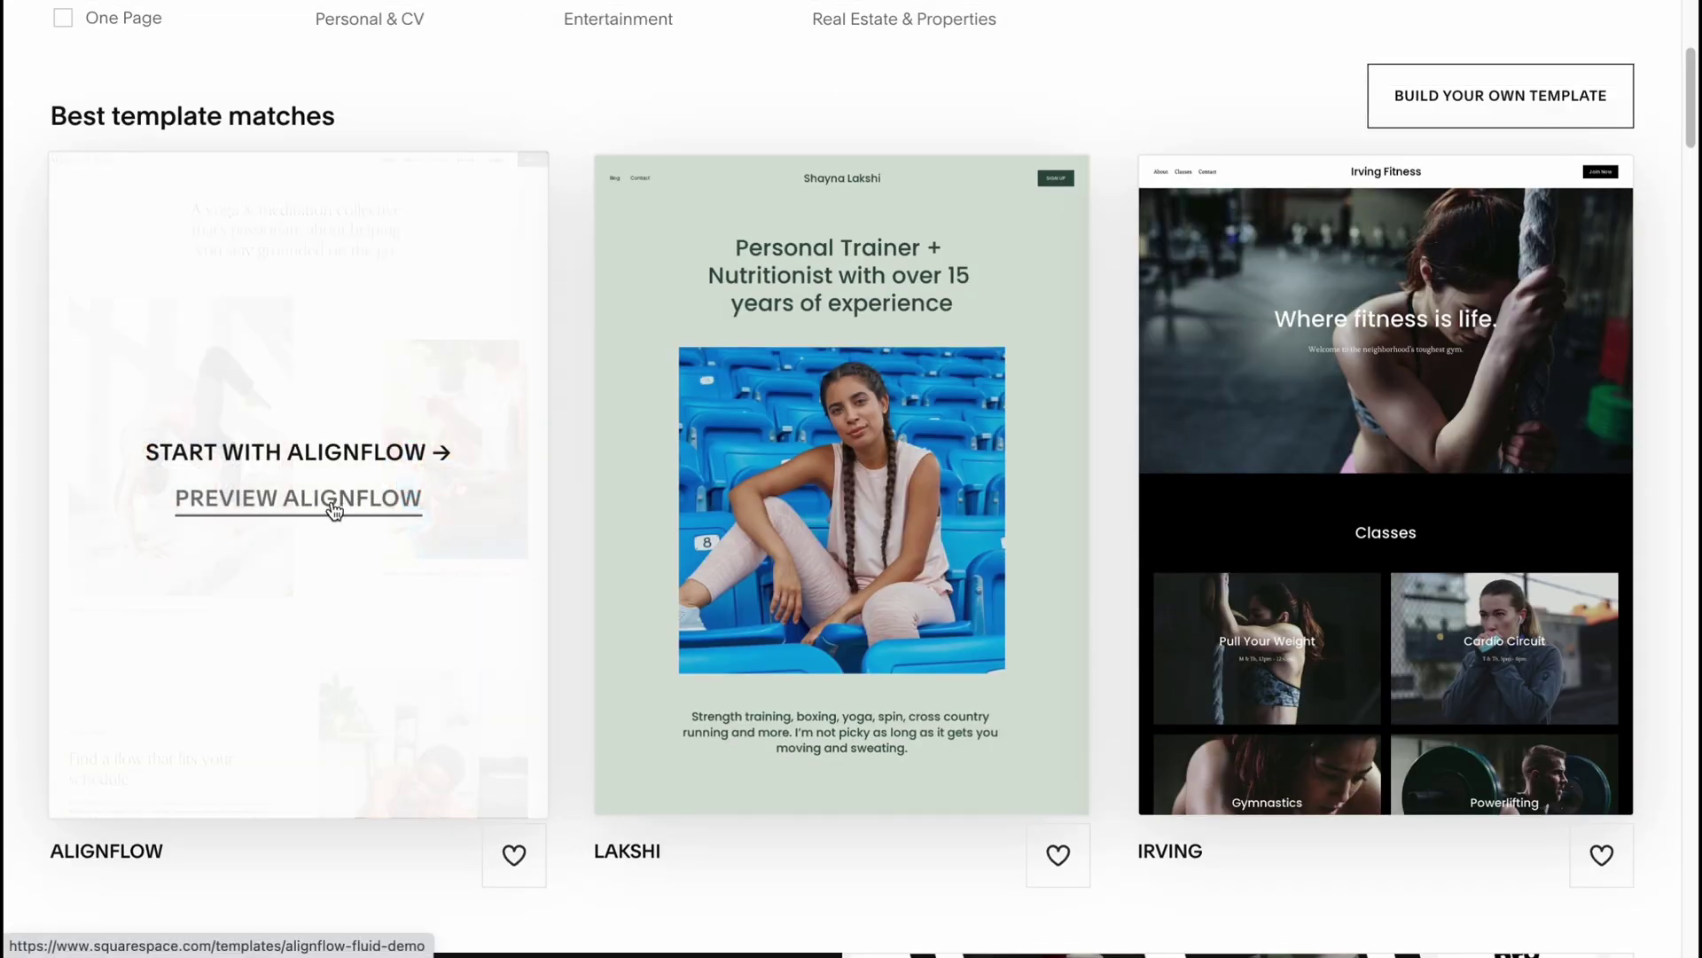
pyautogui.click(333, 504)
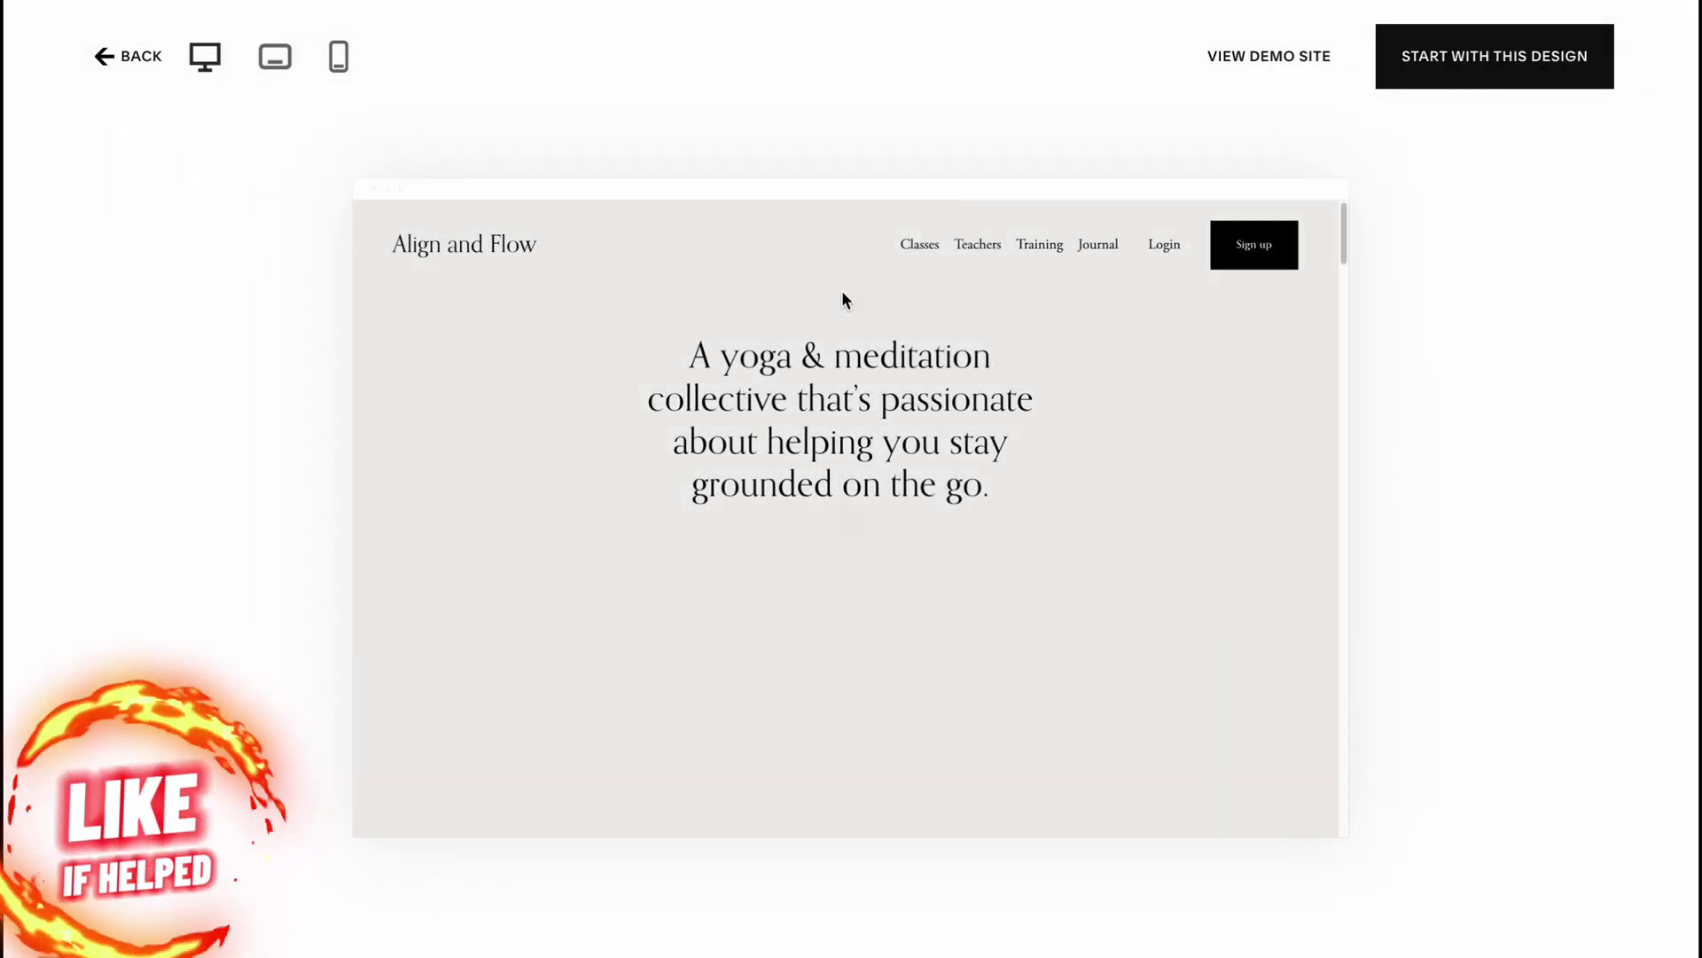
# Check Alignflow at tablet and phone sizes, then start a site with it
pyautogui.scroll(-10, 1107, 391)
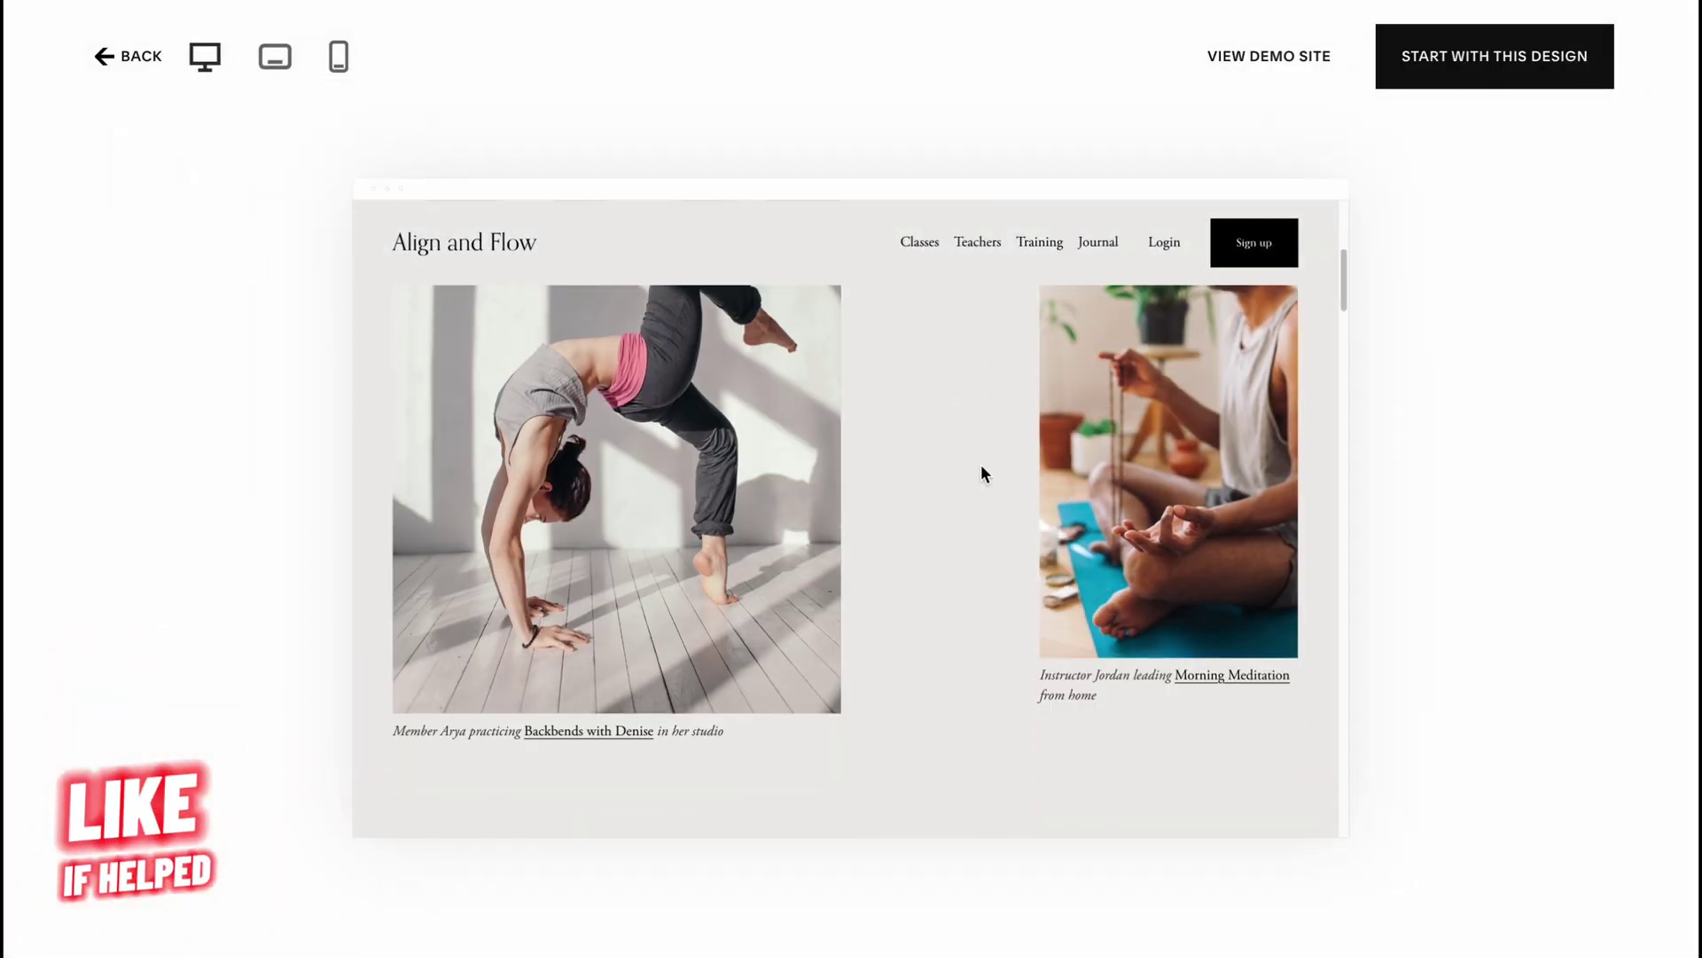
pyautogui.scroll(-7, 979, 483)
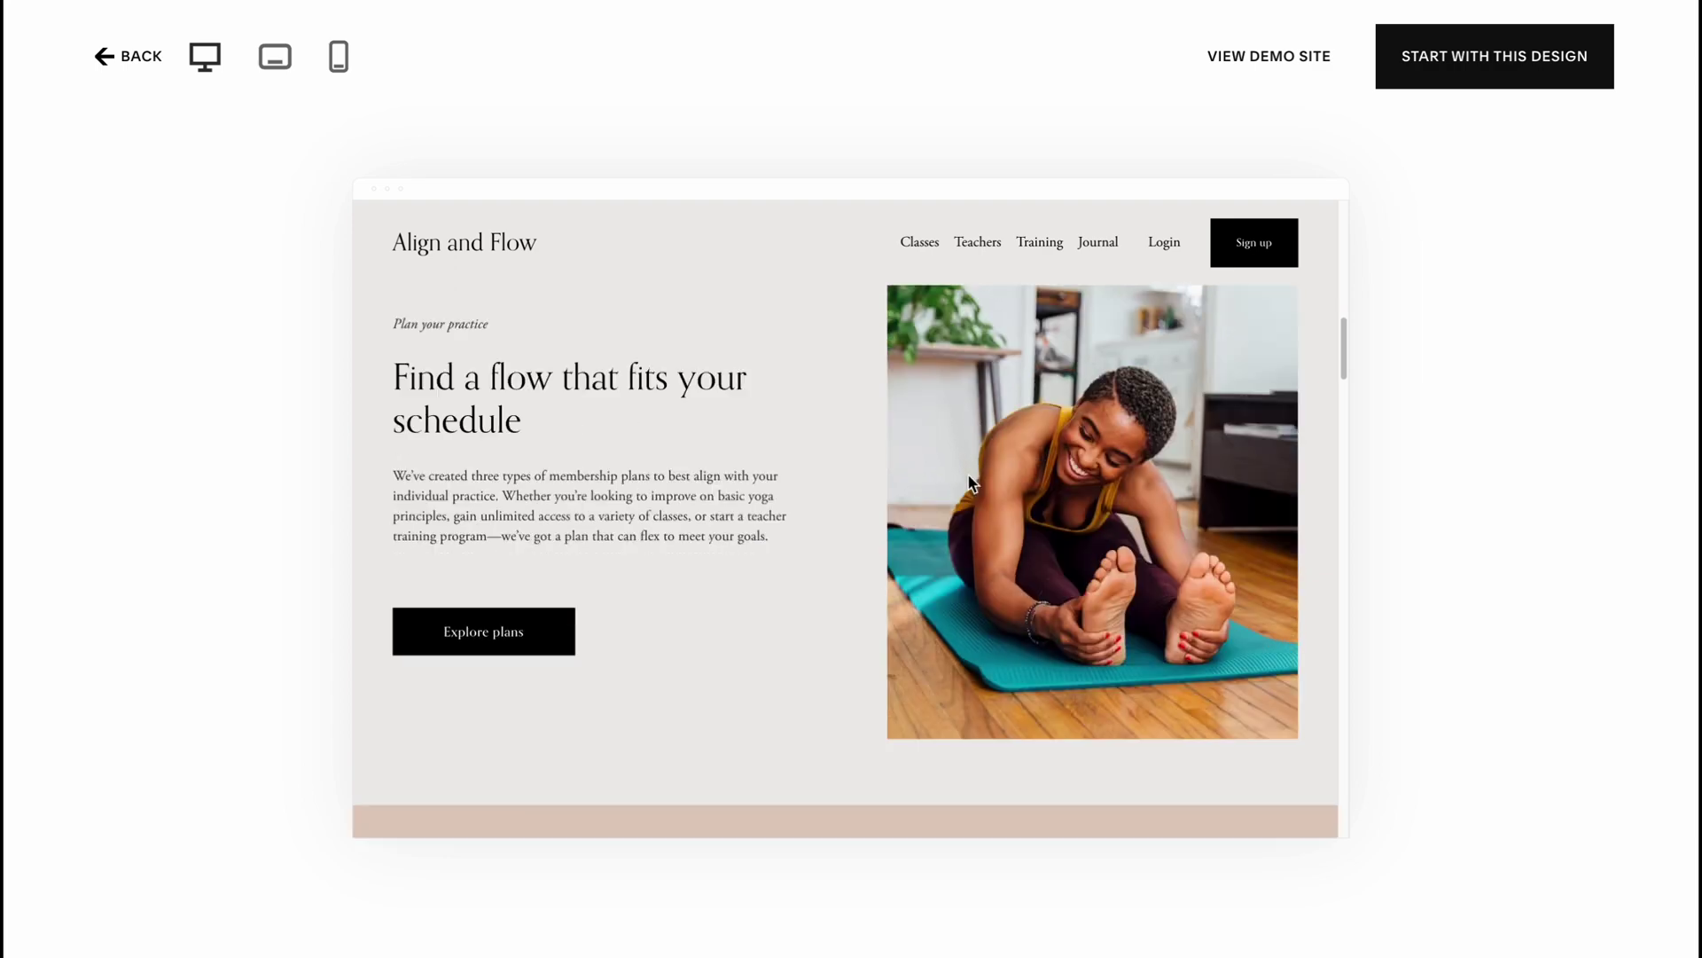
pyautogui.click(293, 77)
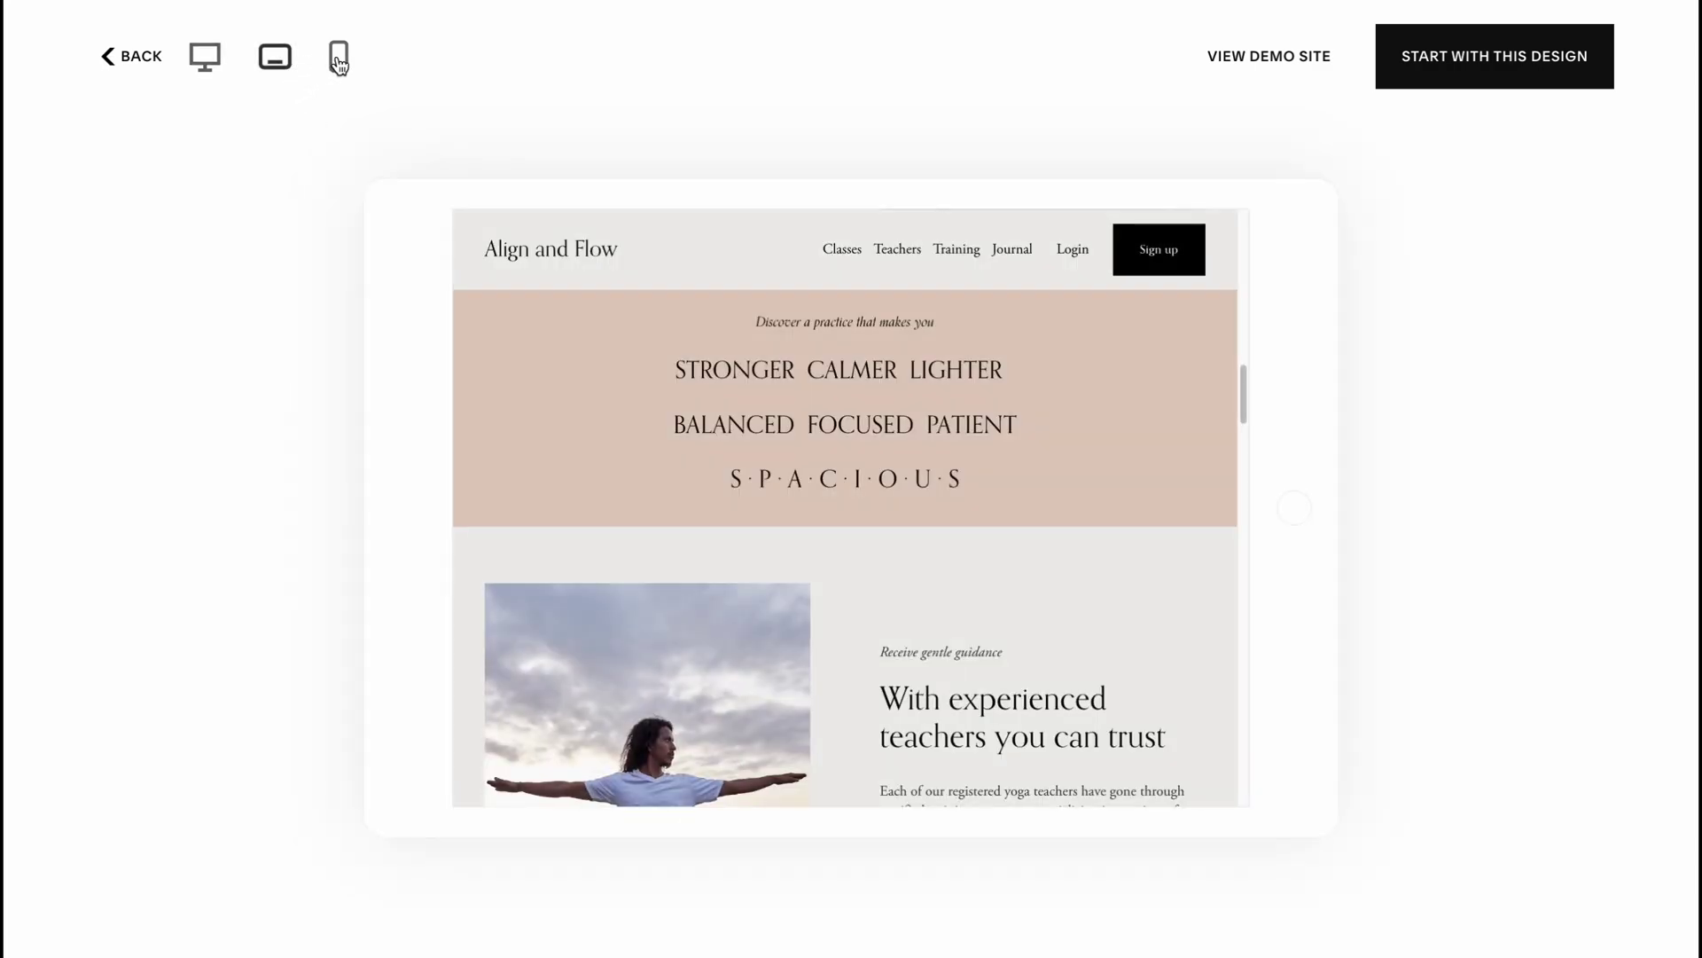
pyautogui.click(339, 58)
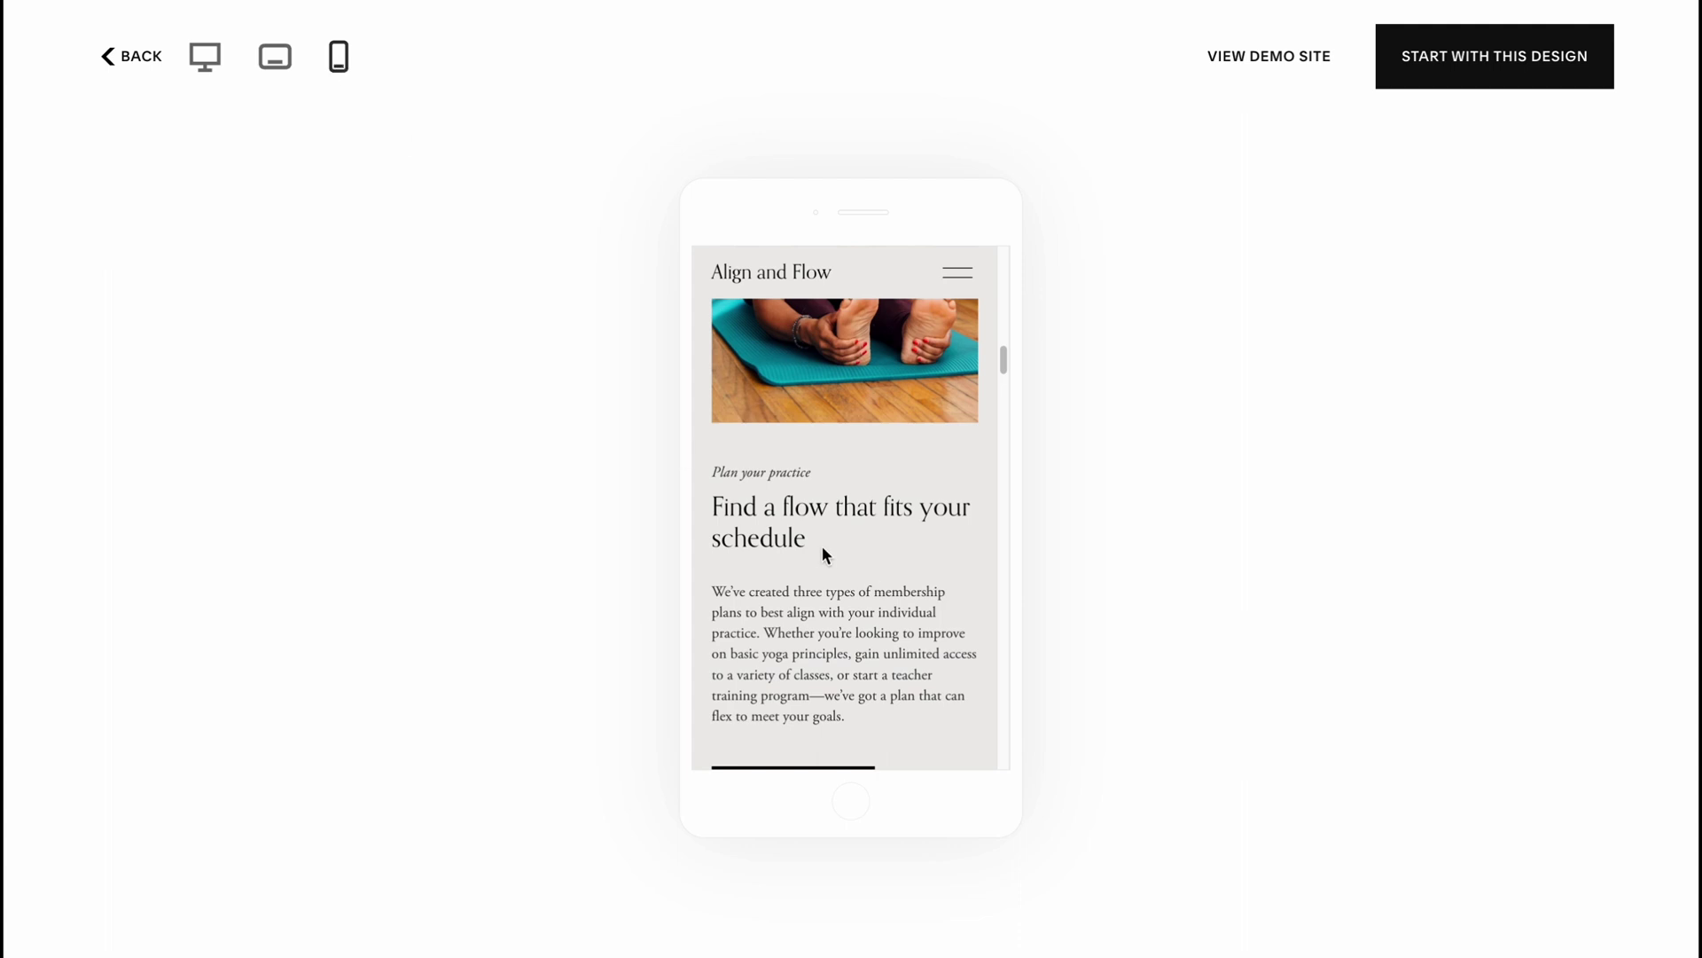
pyautogui.scroll(-15, 885, 568)
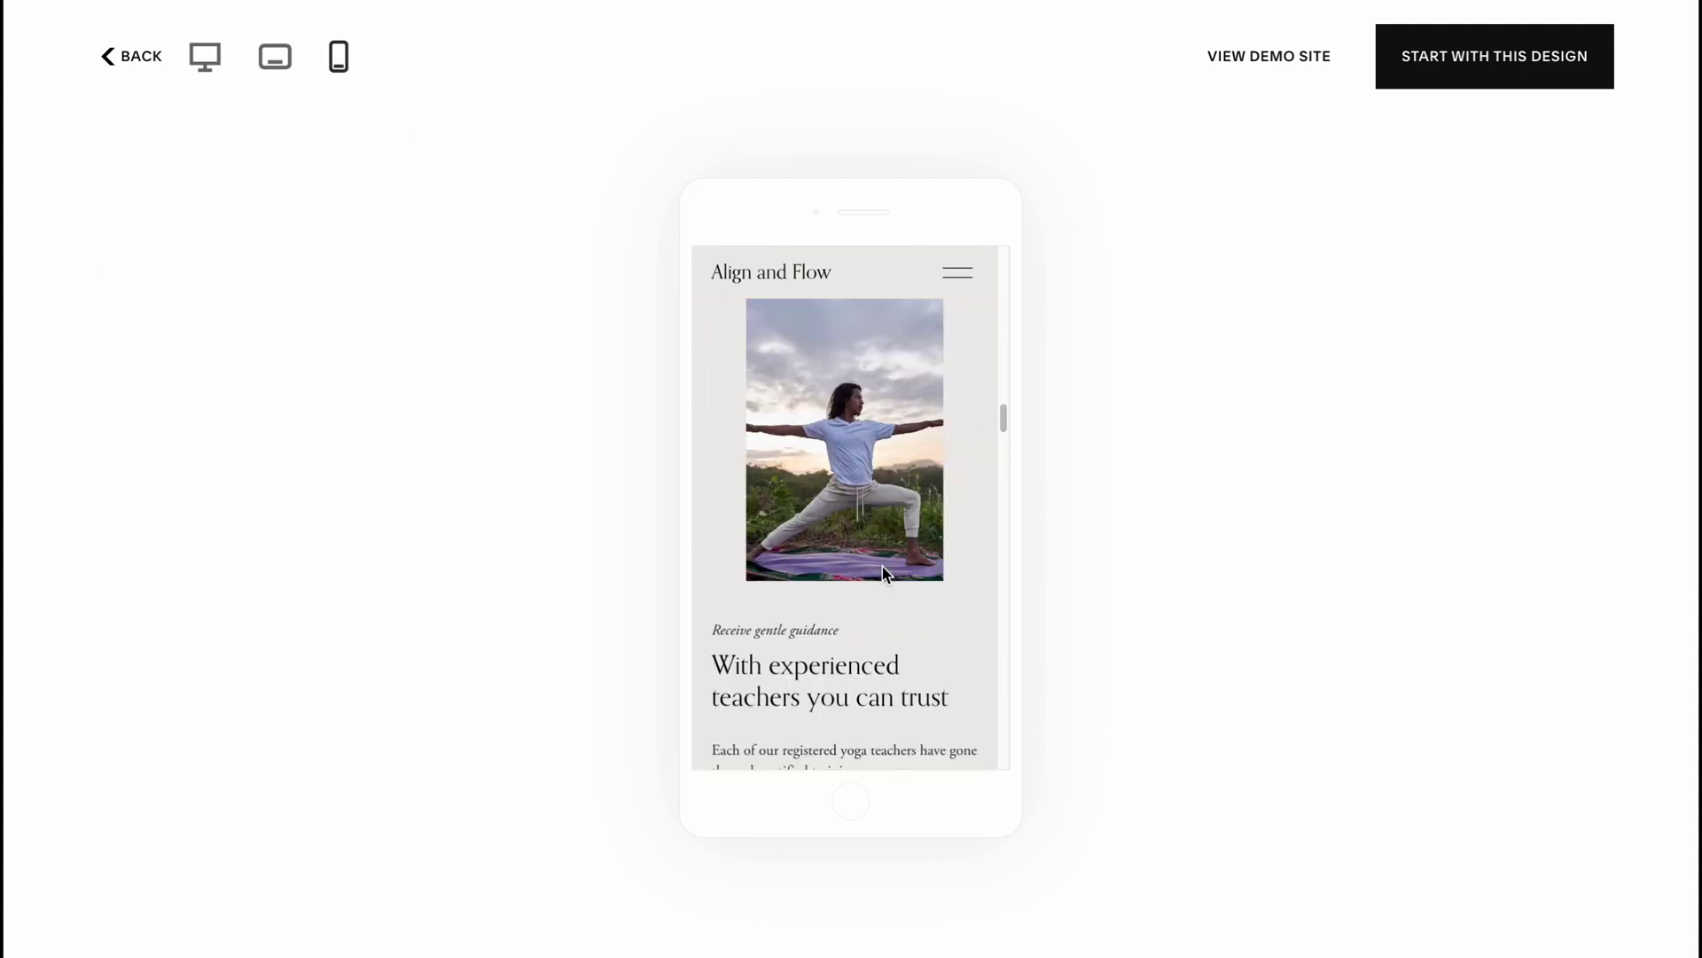
pyautogui.scroll(10, 877, 565)
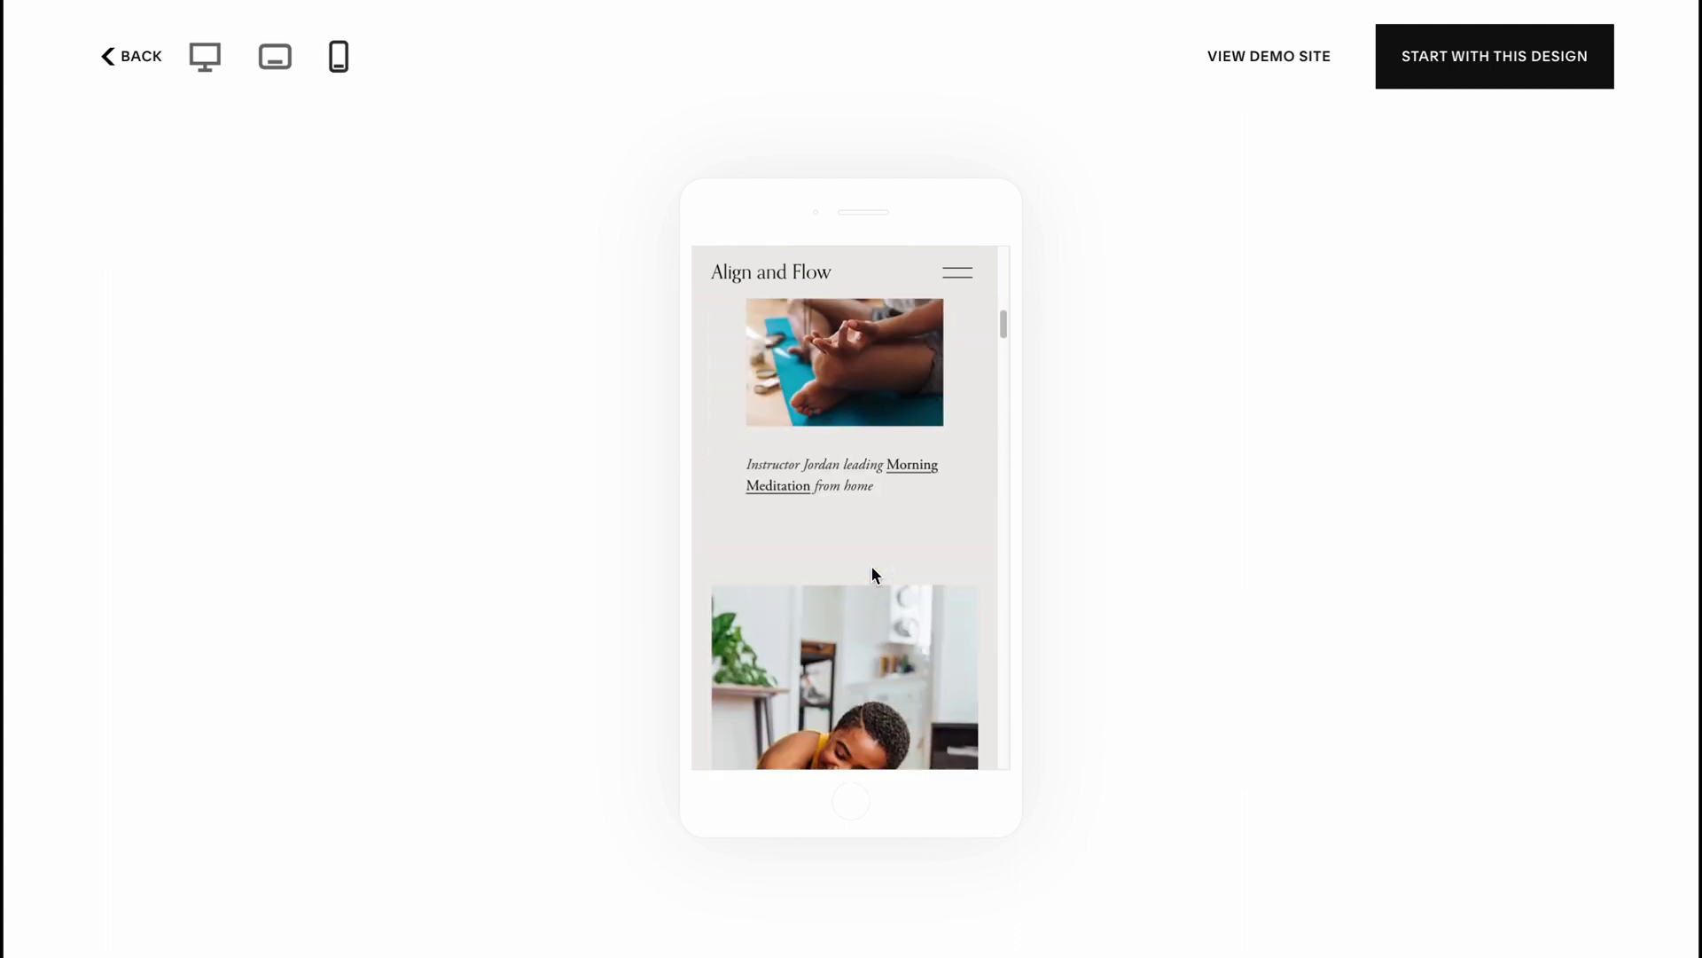
pyautogui.click(1478, 67)
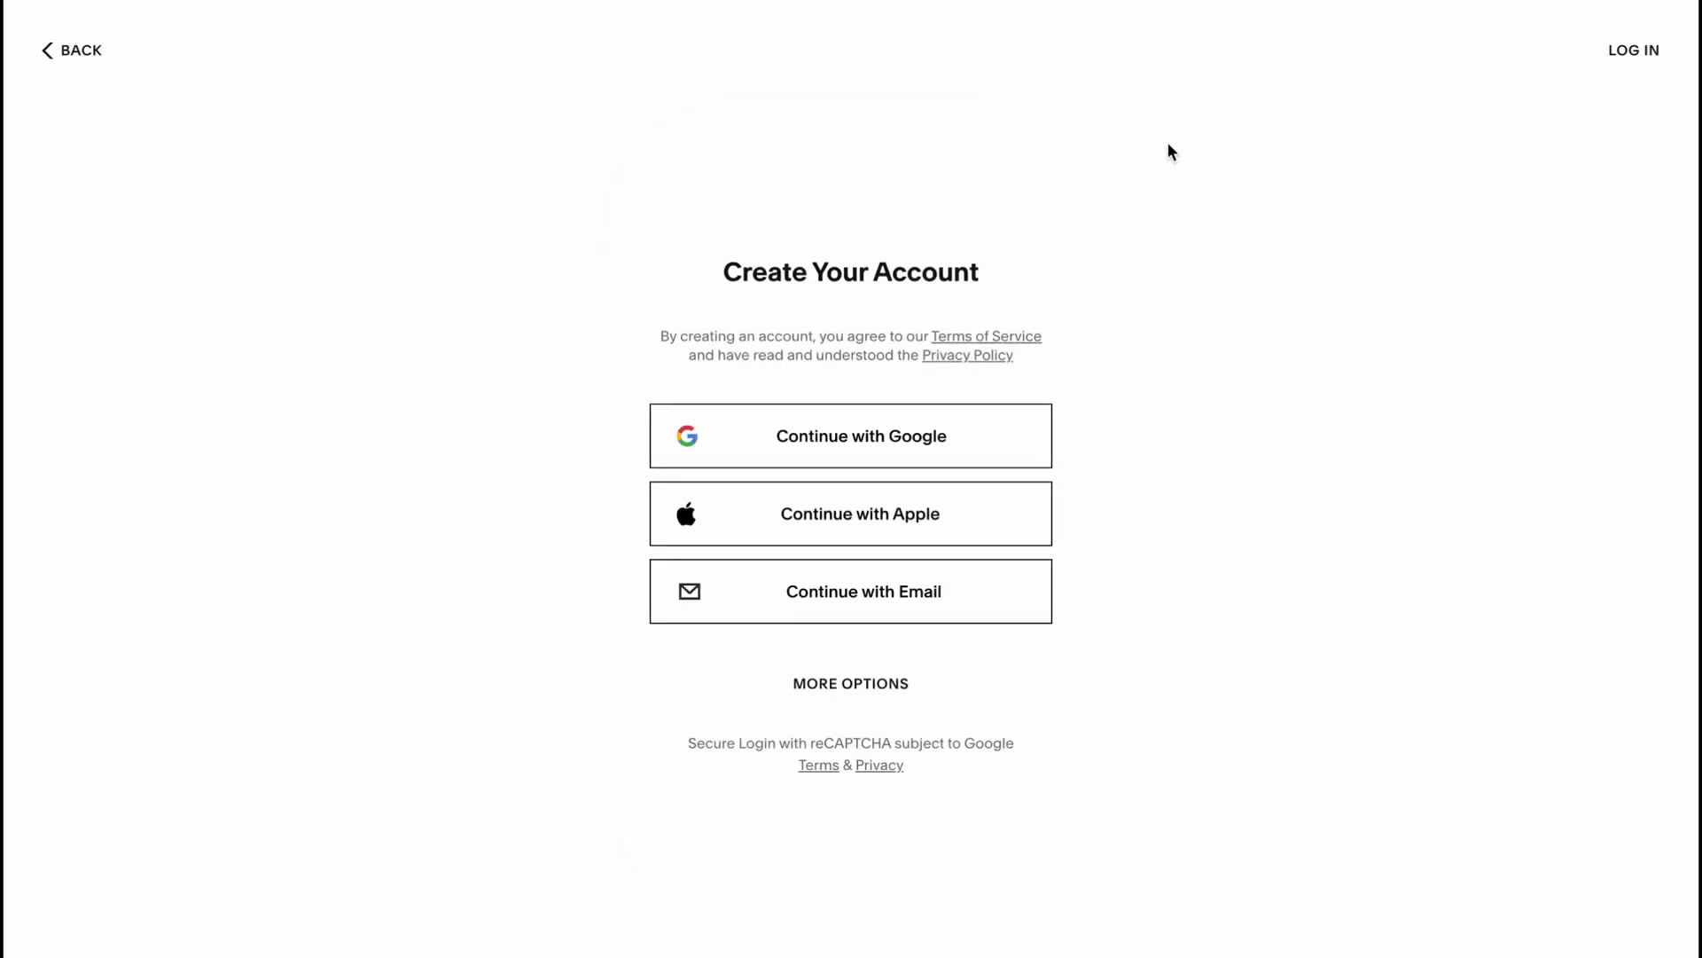
# Sign up with a Google account and title the new site 'Yoga'
pyautogui.click(859, 429)
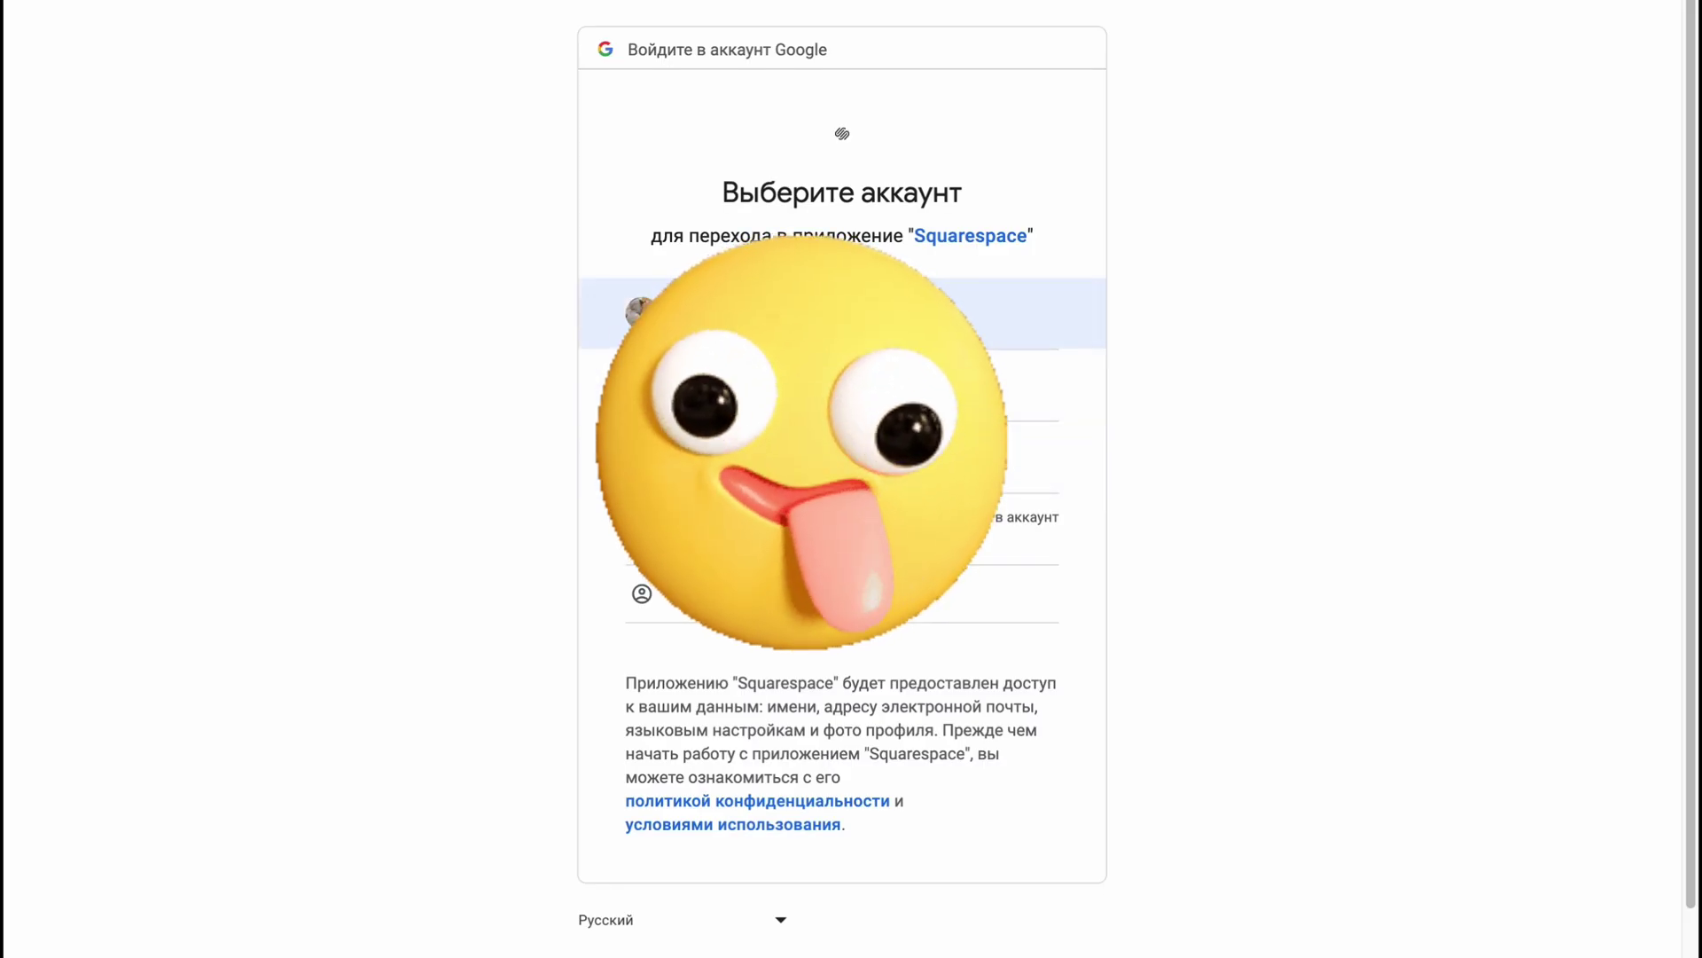
pyautogui.click(843, 456)
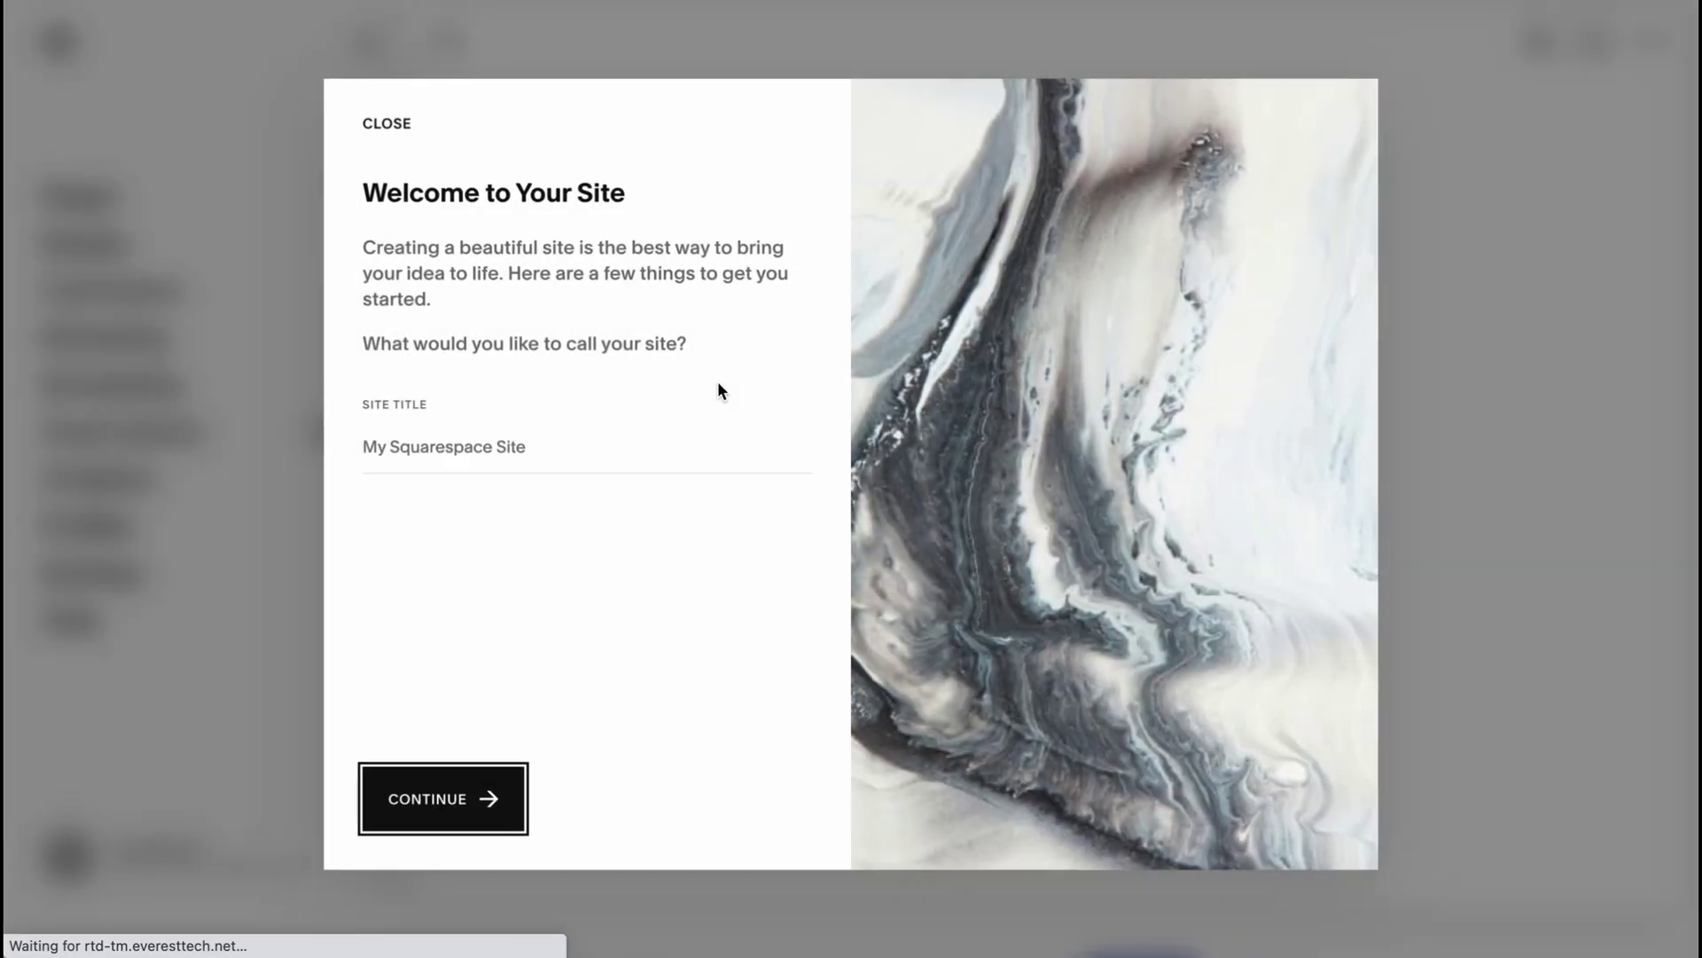
pyautogui.click(550, 437)
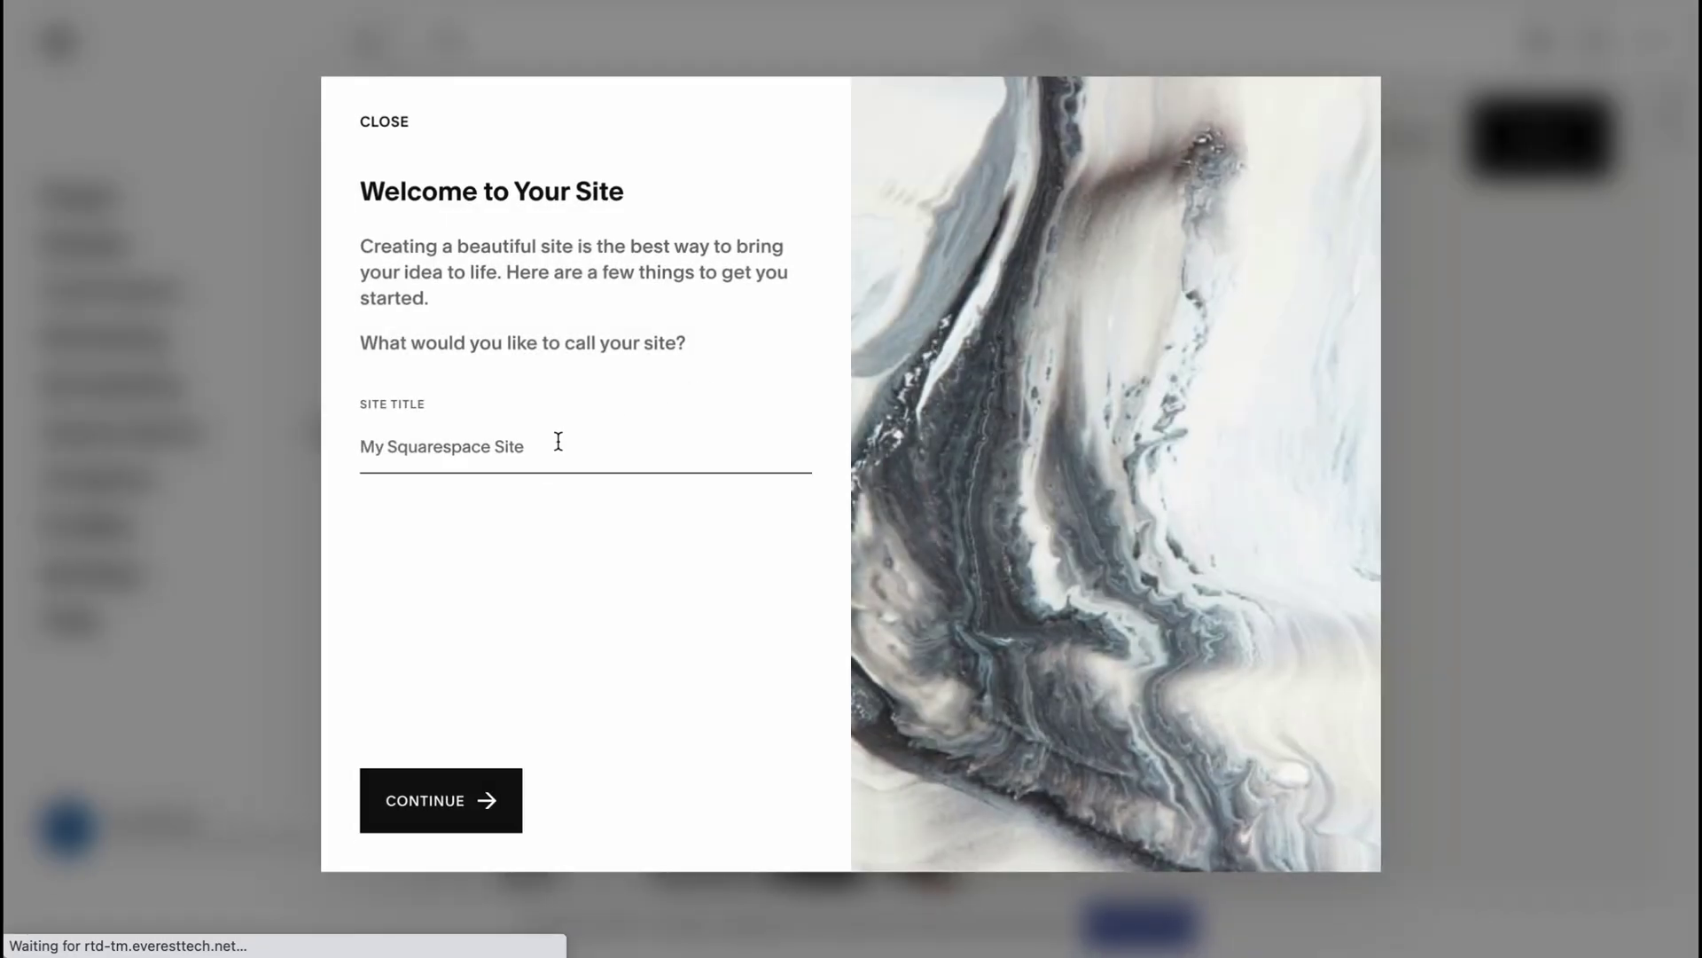
pyautogui.write('Yoga')
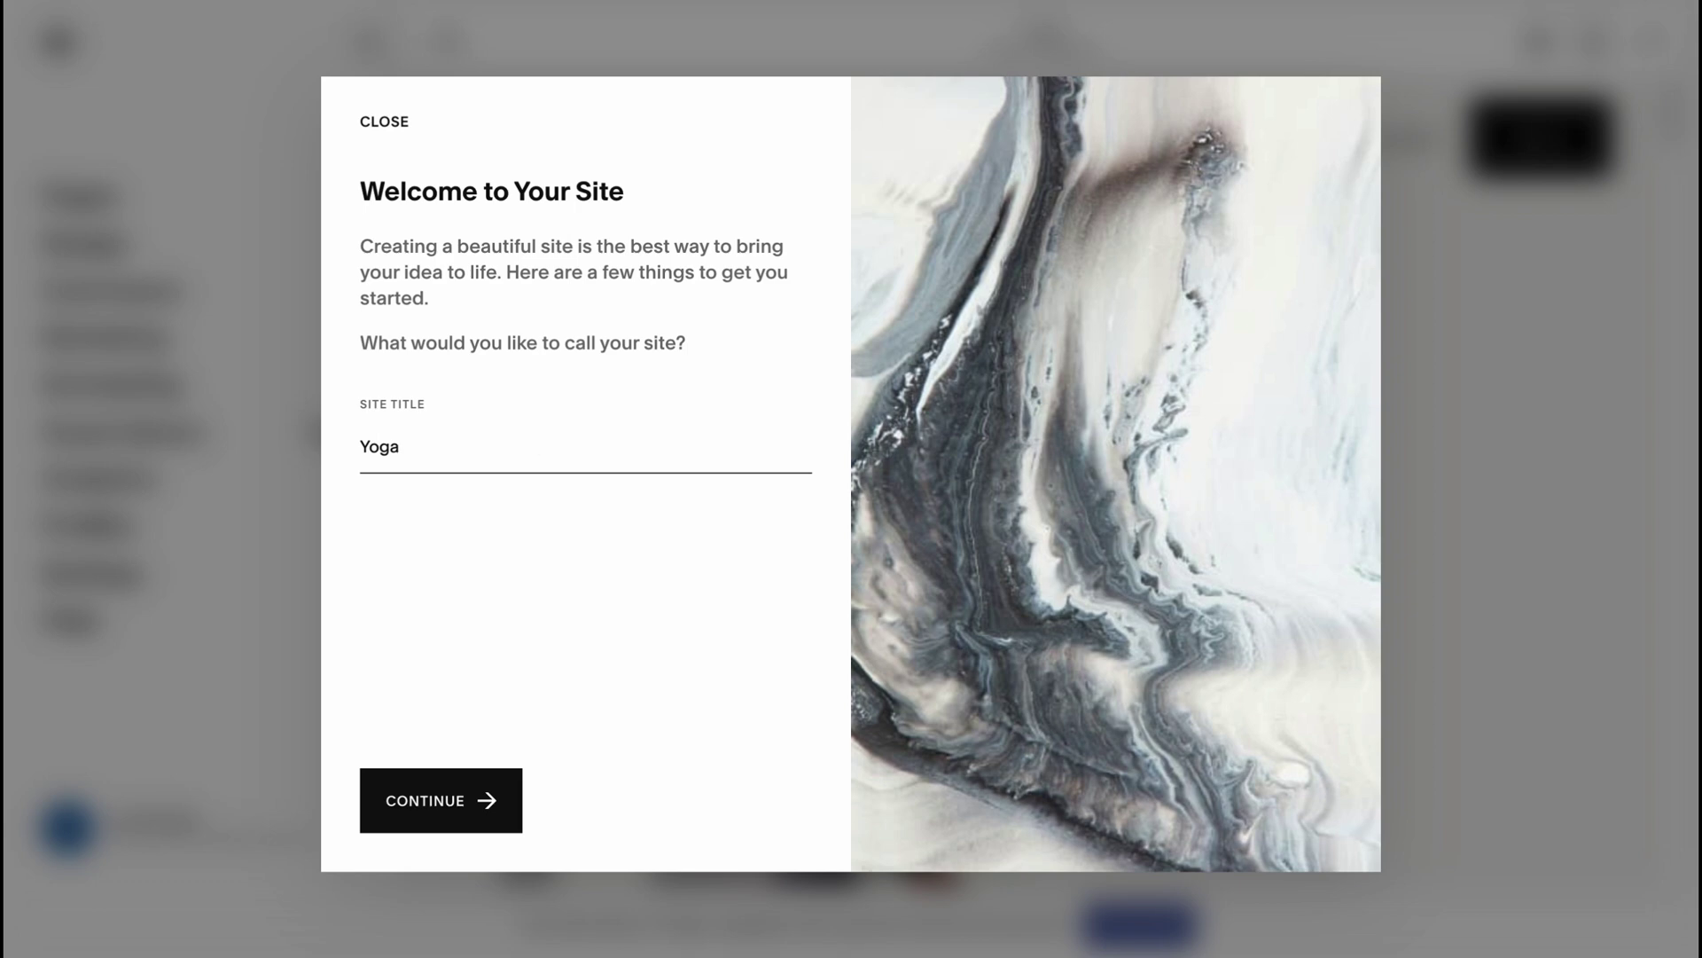
pyautogui.click(407, 795)
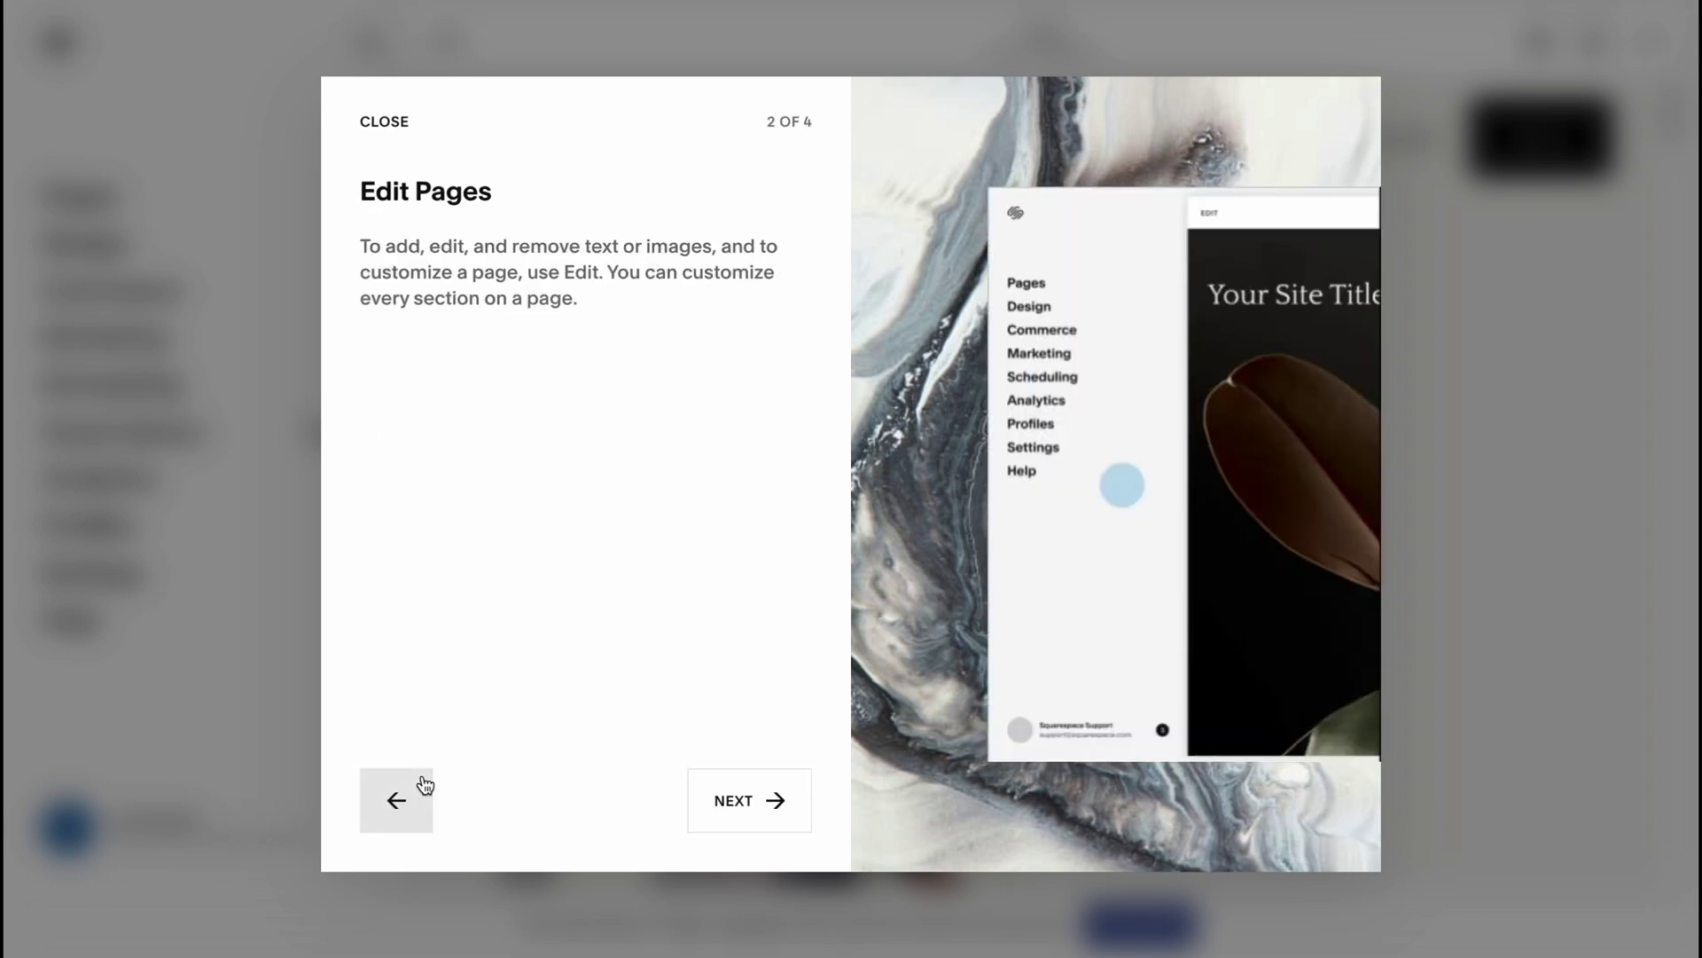
# Step through the welcome tour to the Yoga site dashboard
pyautogui.click(754, 803)
pyautogui.click(729, 802)
pyautogui.click(727, 812)
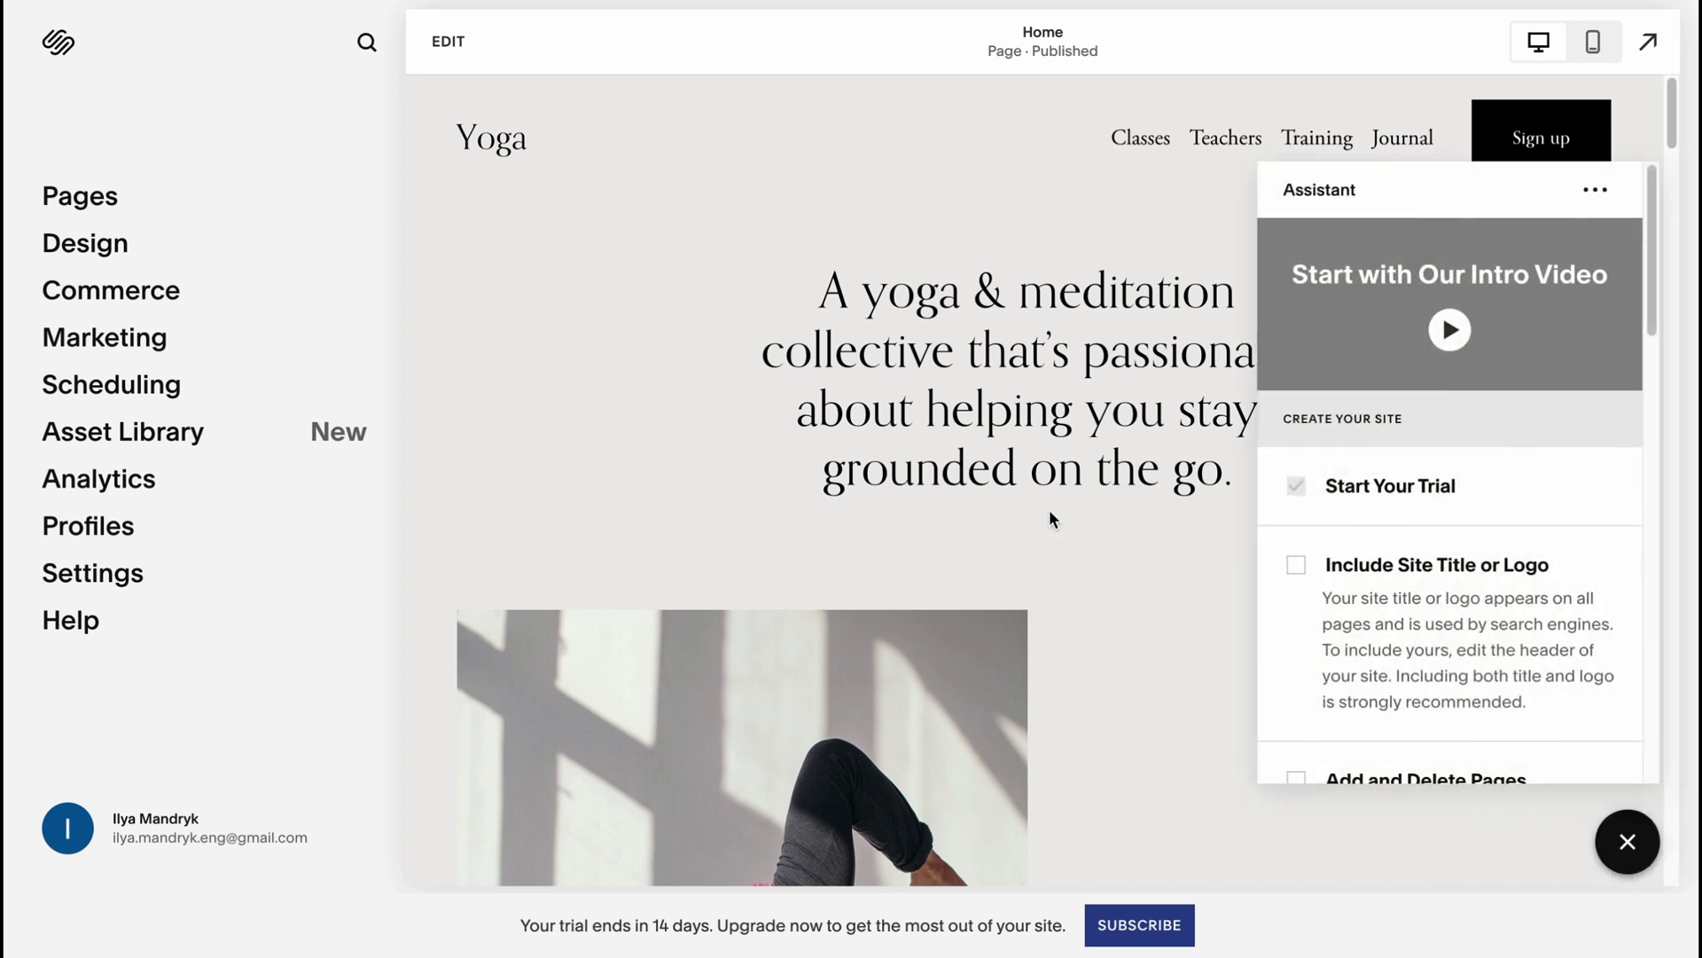
# Close the Assistant and review the Yoga site card's options on My Dashboard
pyautogui.click(1628, 841)
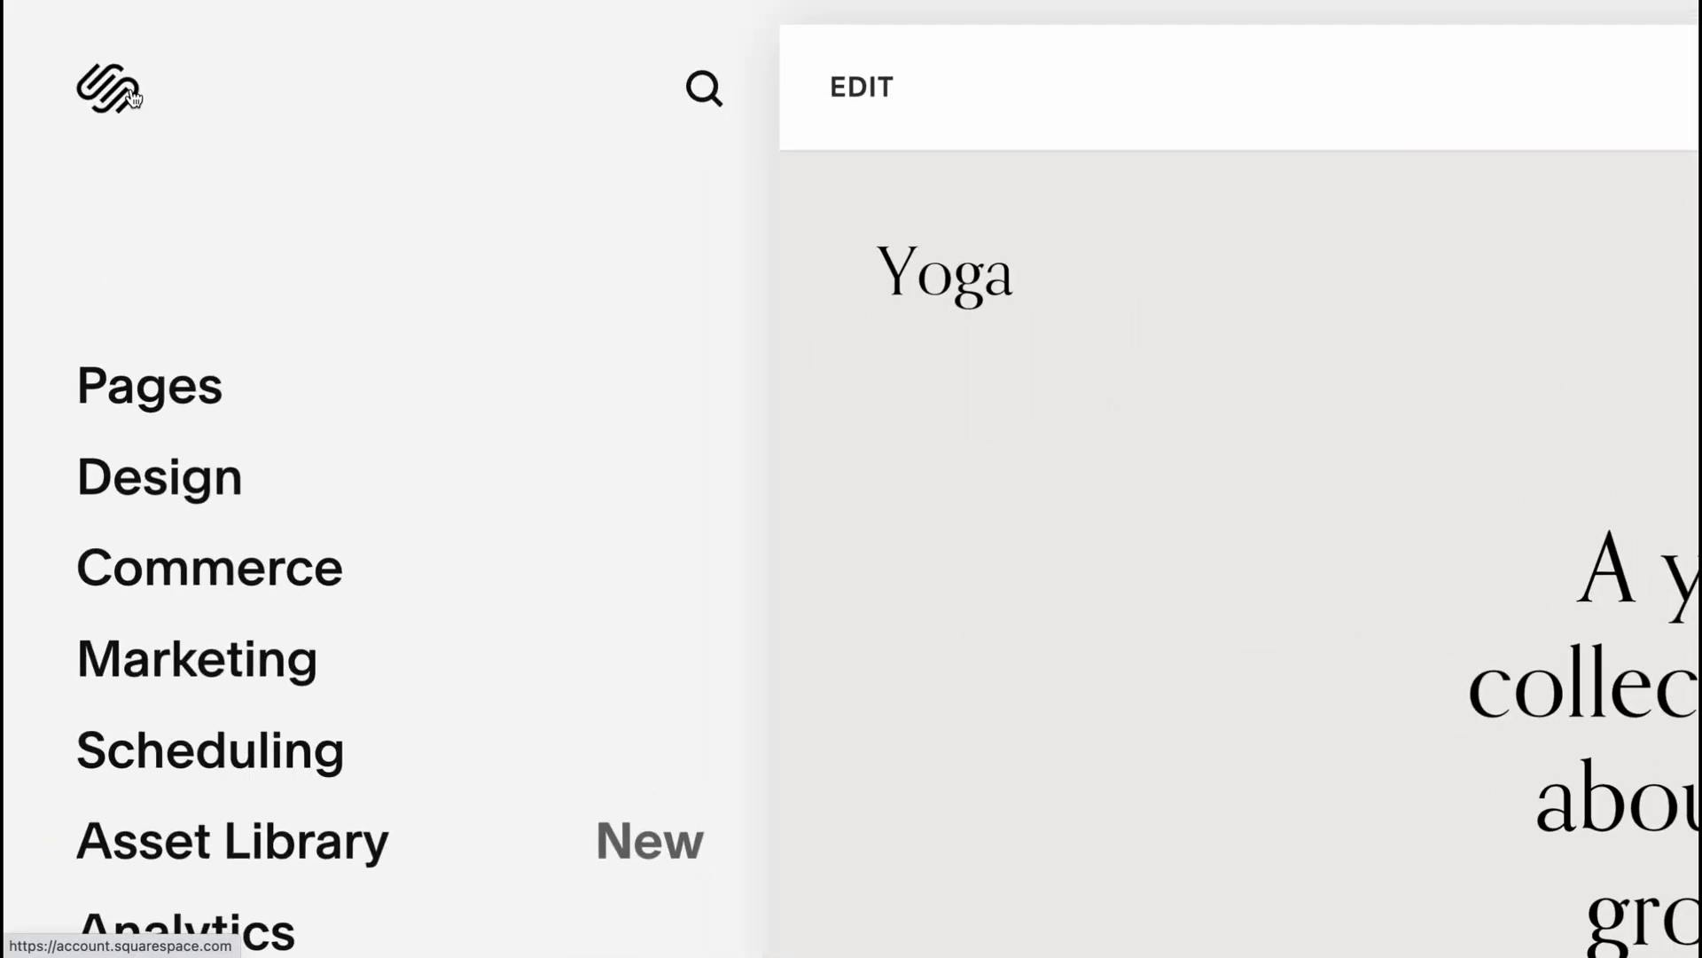
pyautogui.click(54, 47)
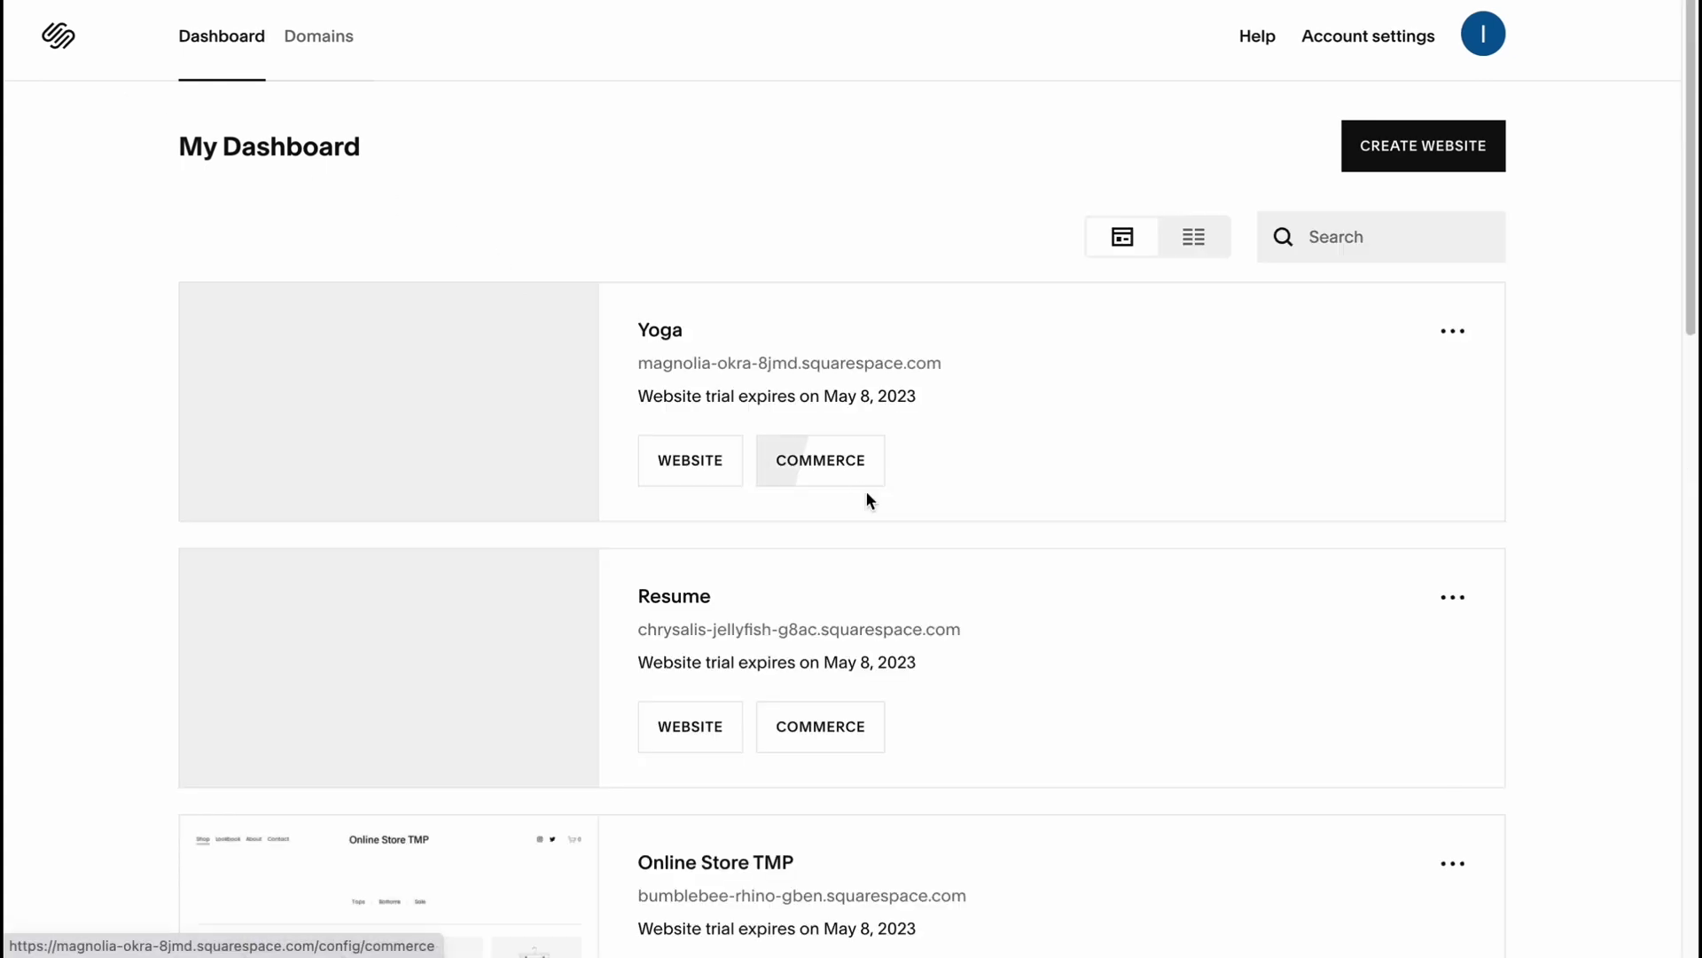
pyautogui.scroll(-2, 1064, 524)
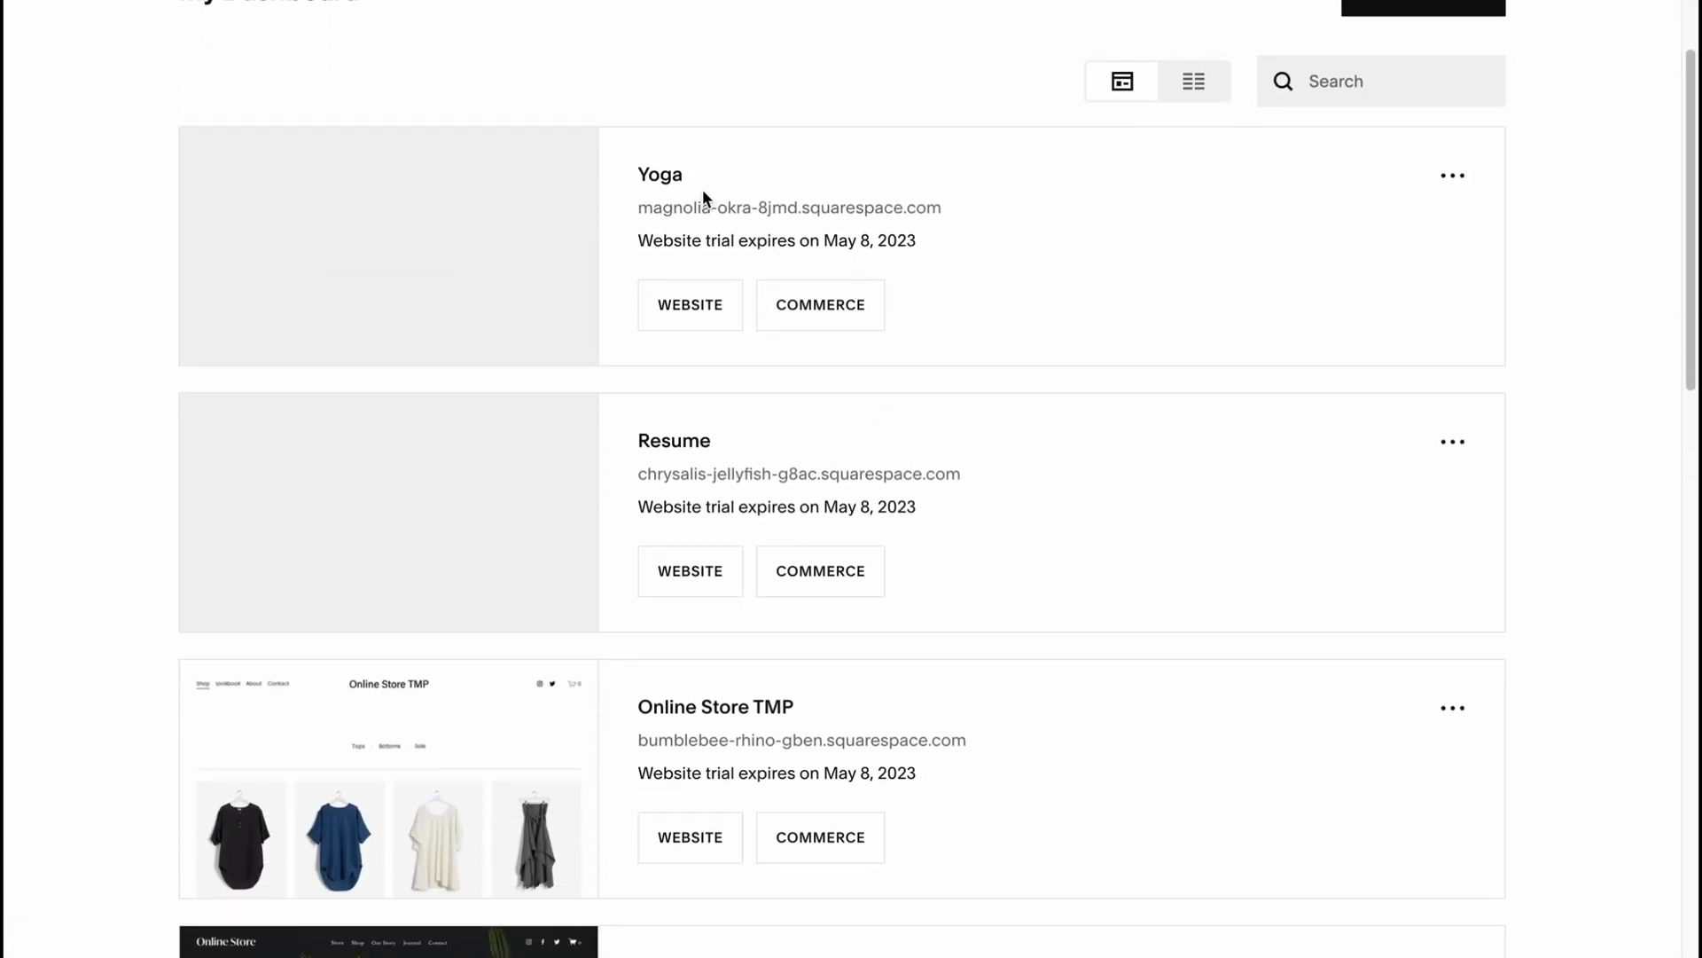
pyautogui.scroll(2, 702, 189)
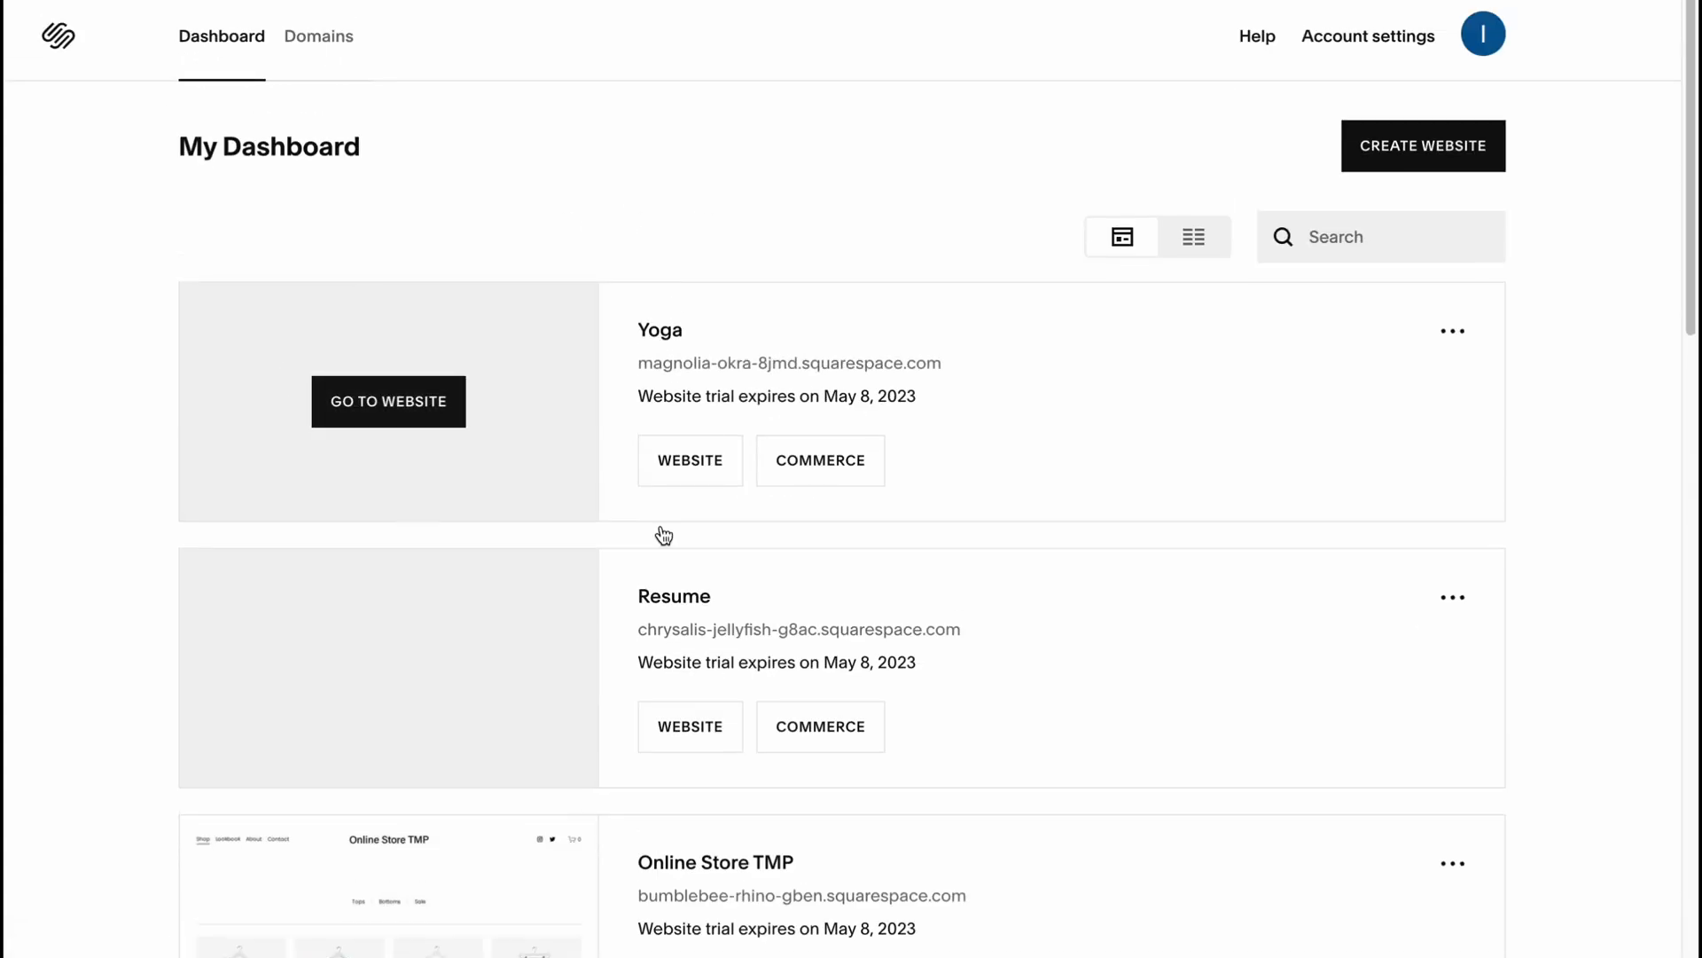
pyautogui.click(1462, 339)
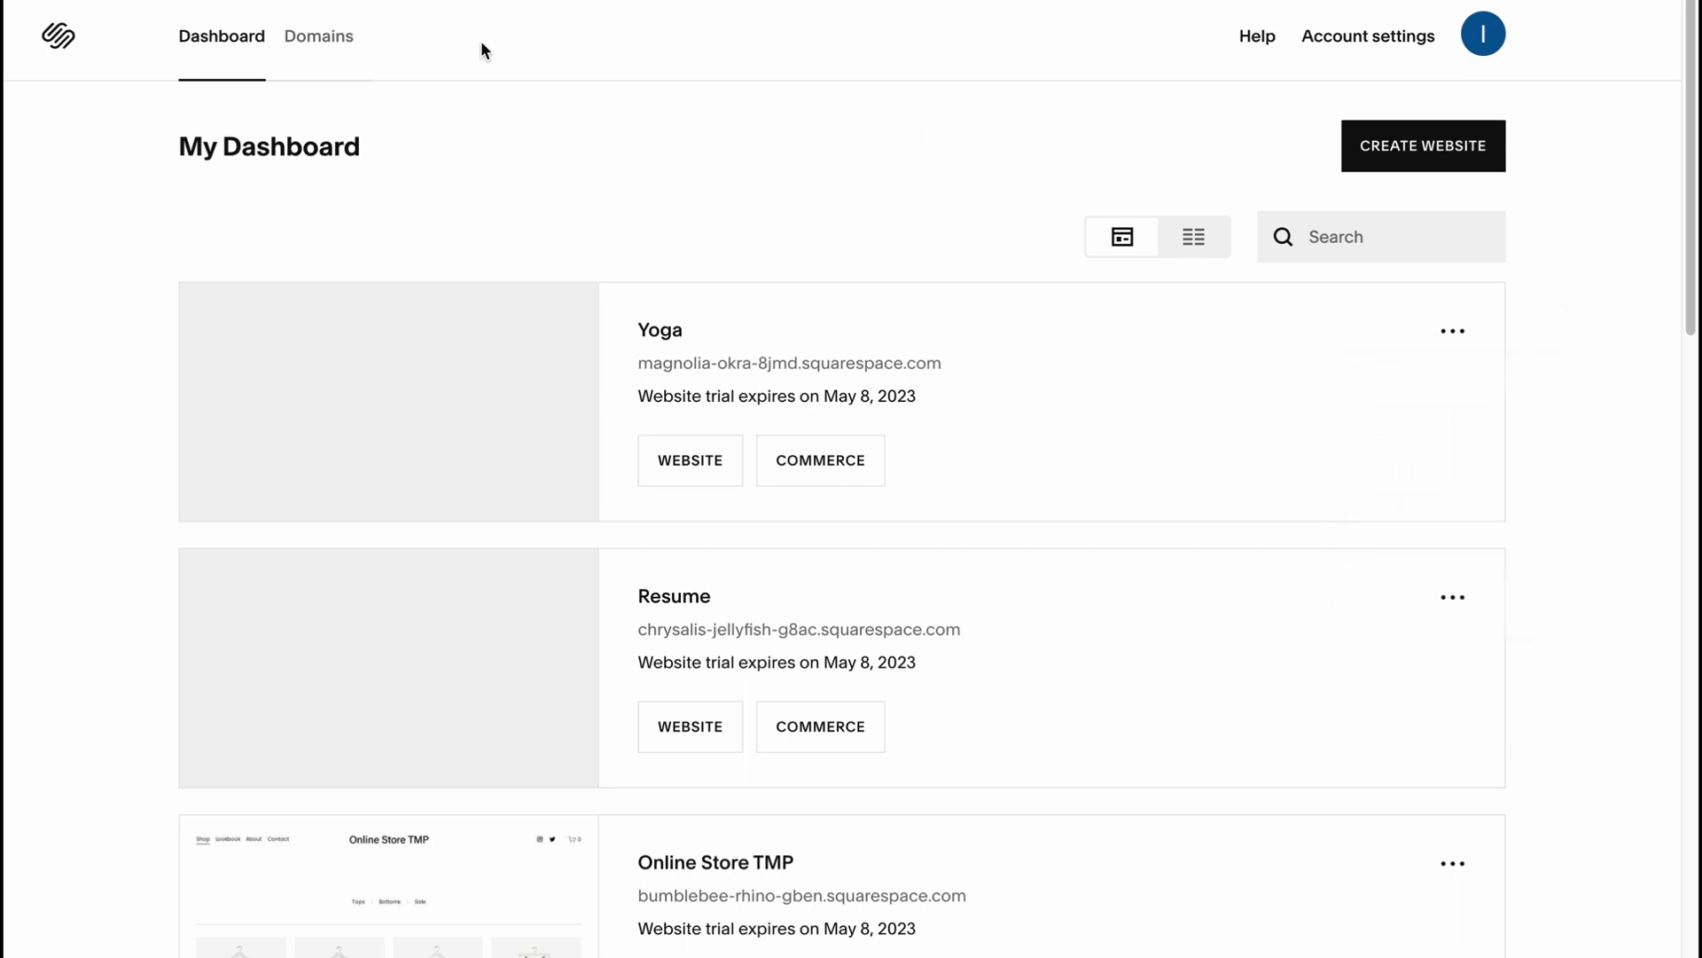
# Check the Domains tab, then reopen the Yoga site for editing
pyautogui.click(344, 40)
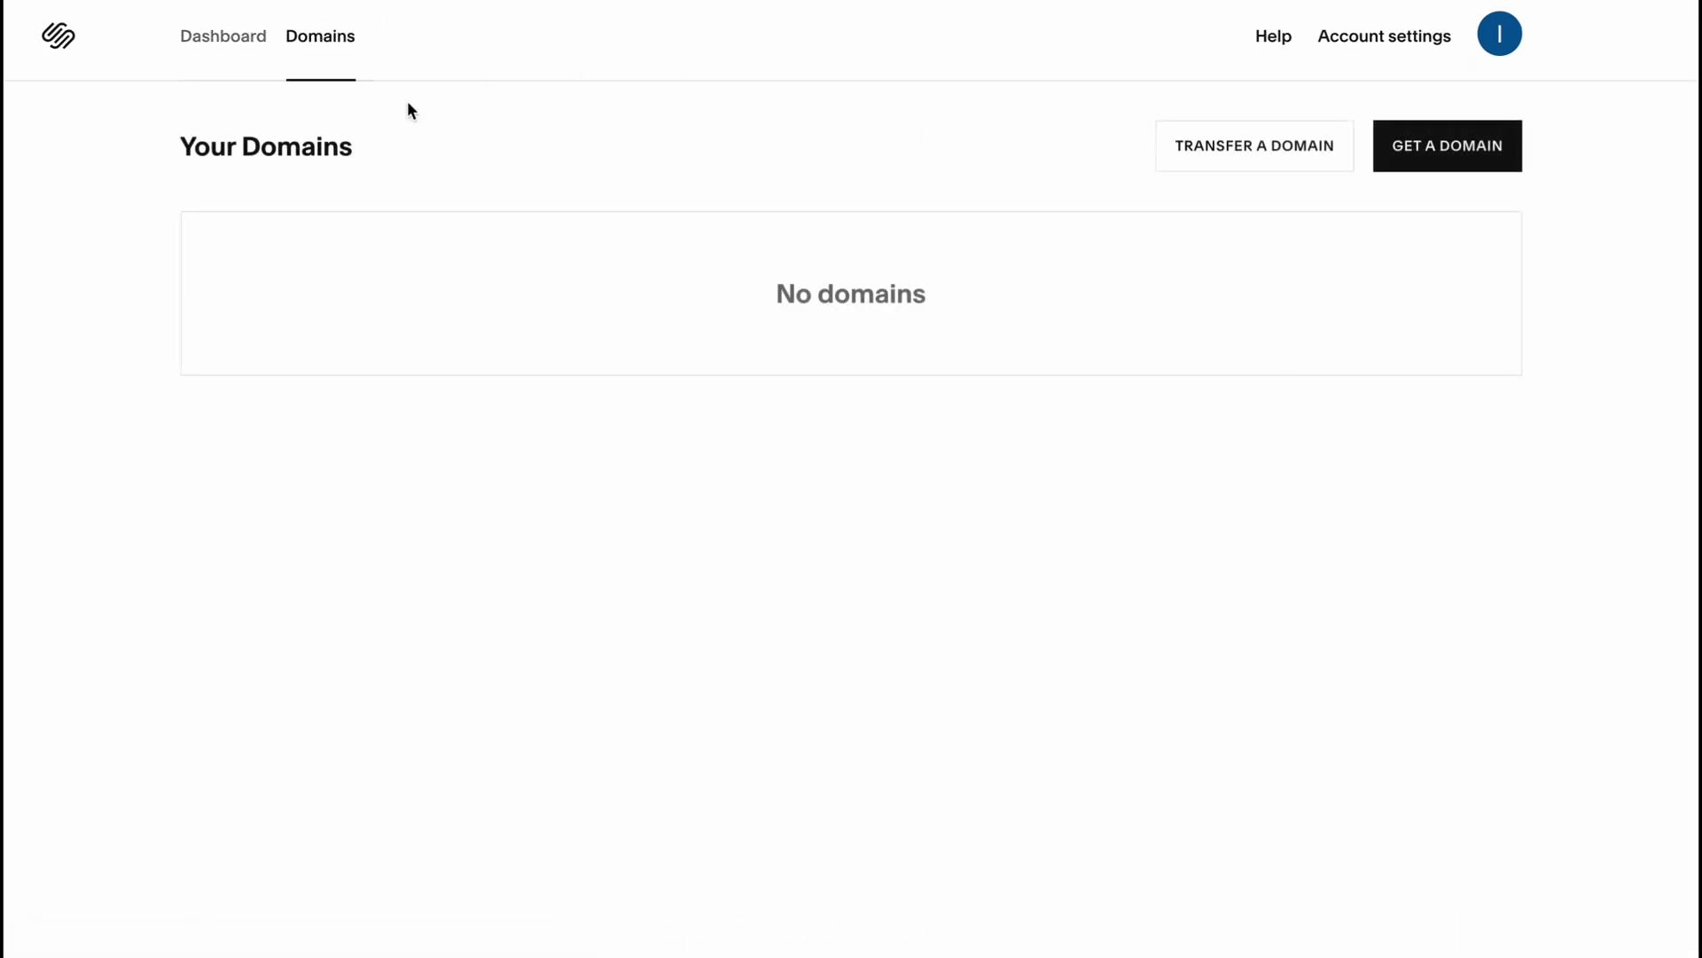
pyautogui.click(217, 40)
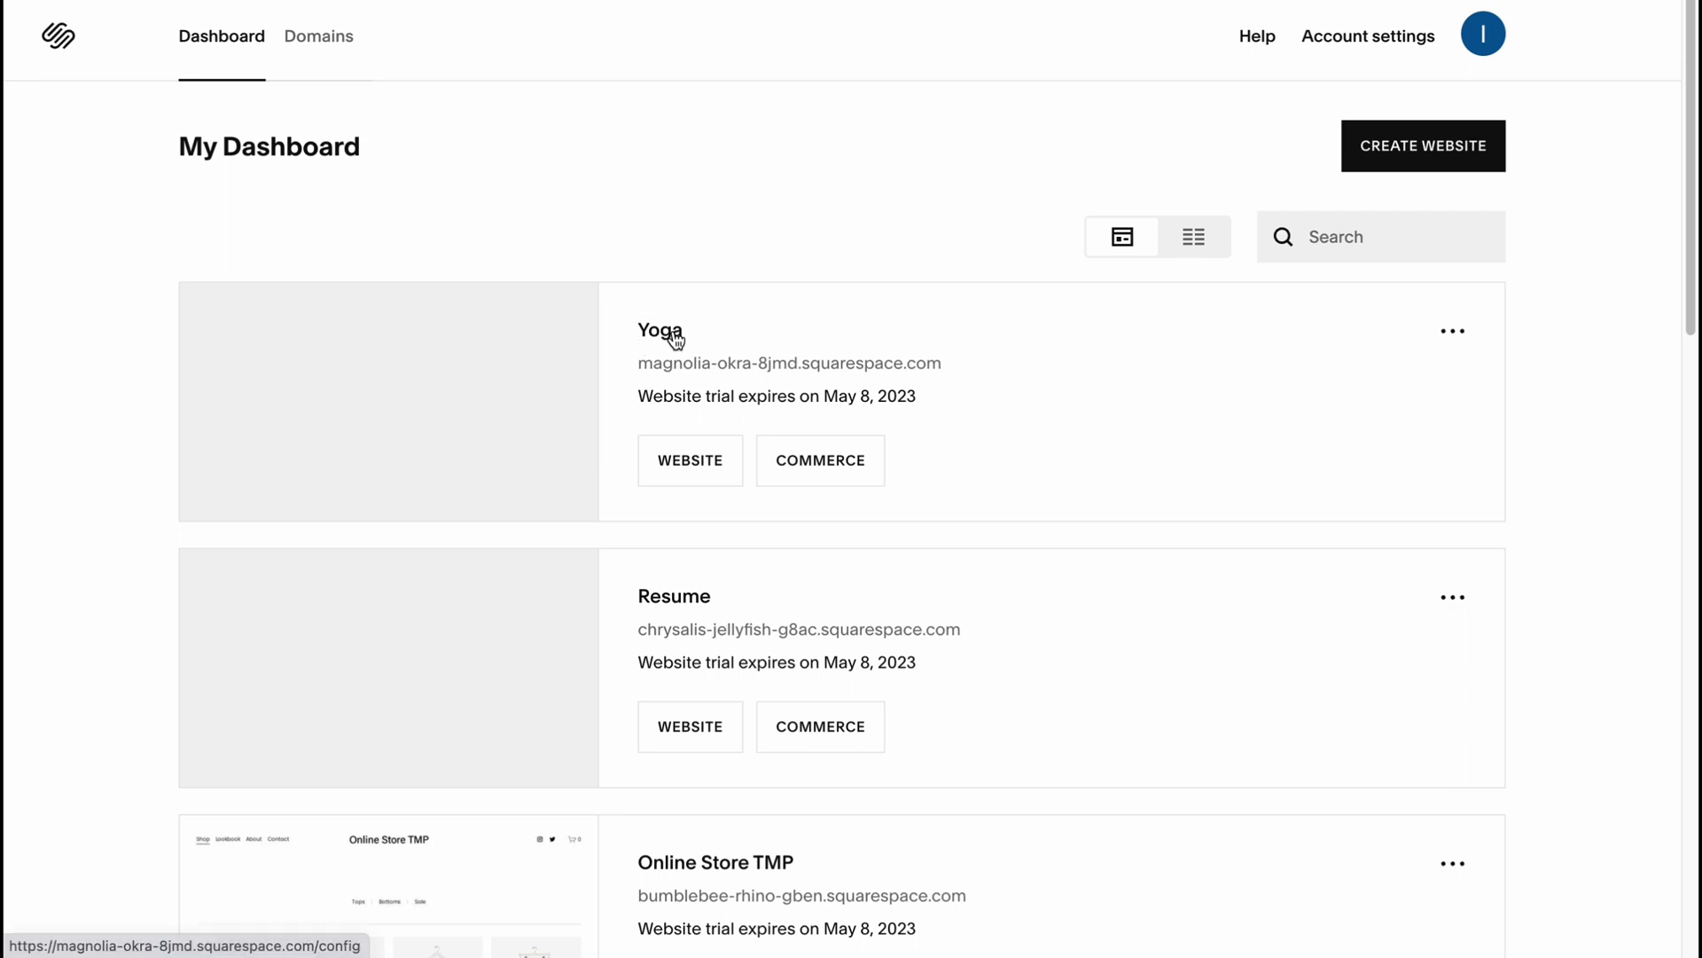
pyautogui.click(695, 345)
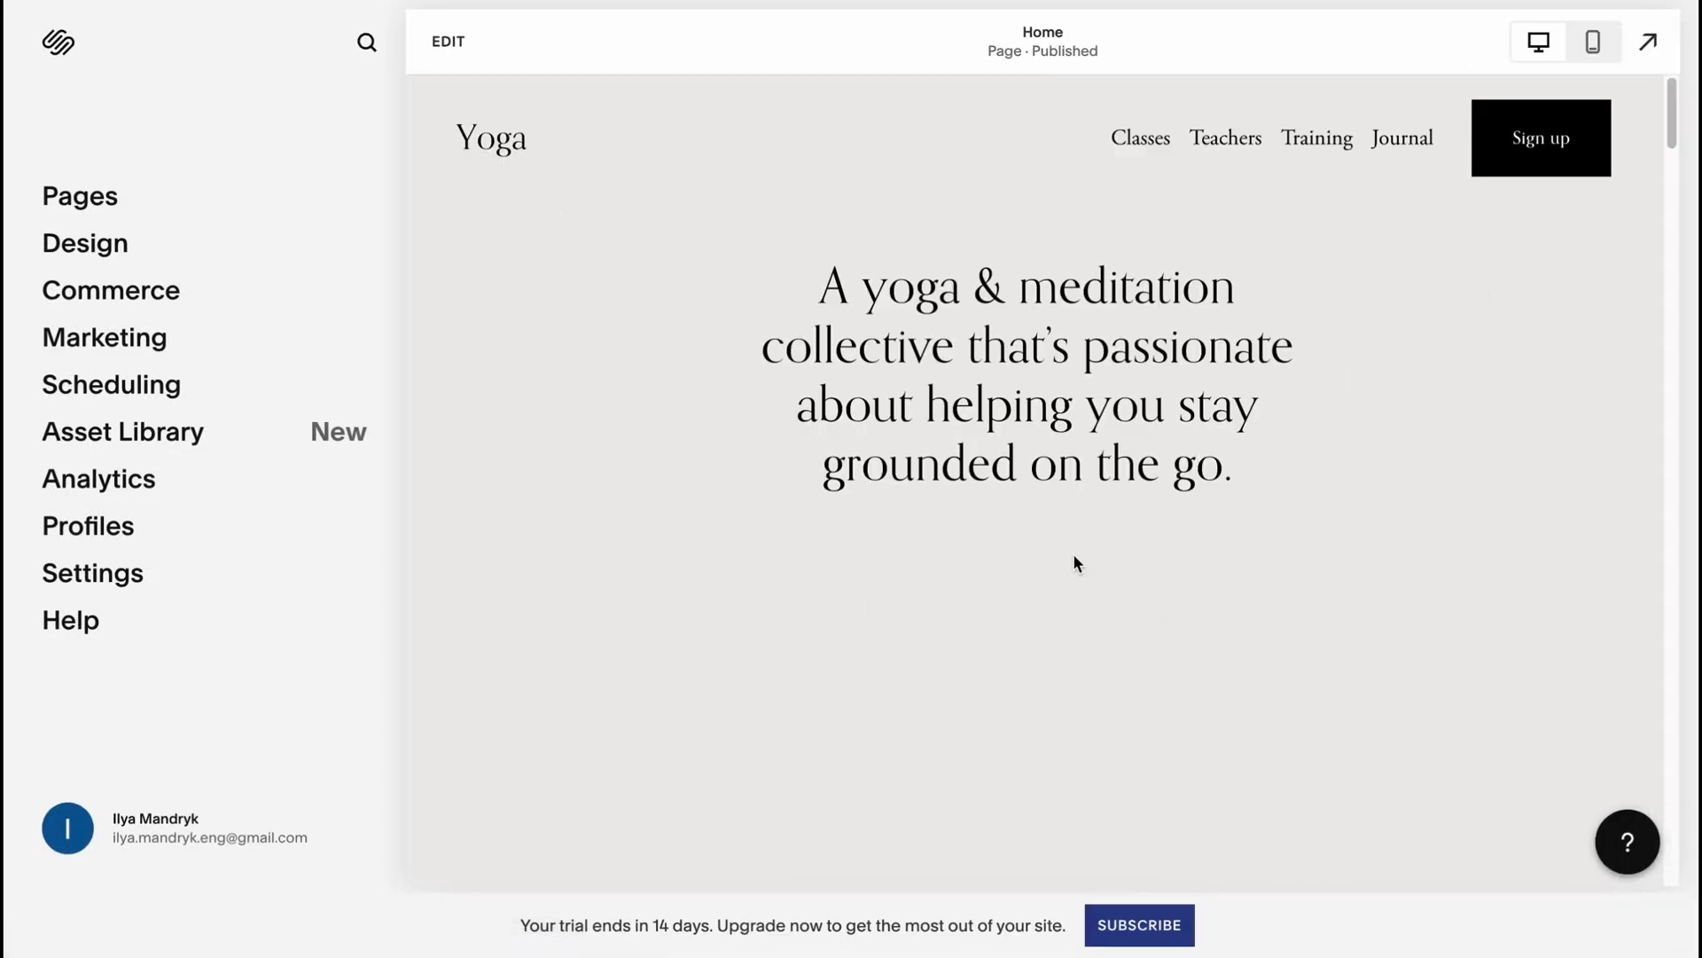
# Show the Site Styles fonts, currently the Orpheus Pro pack at 16px
pyautogui.click(83, 252)
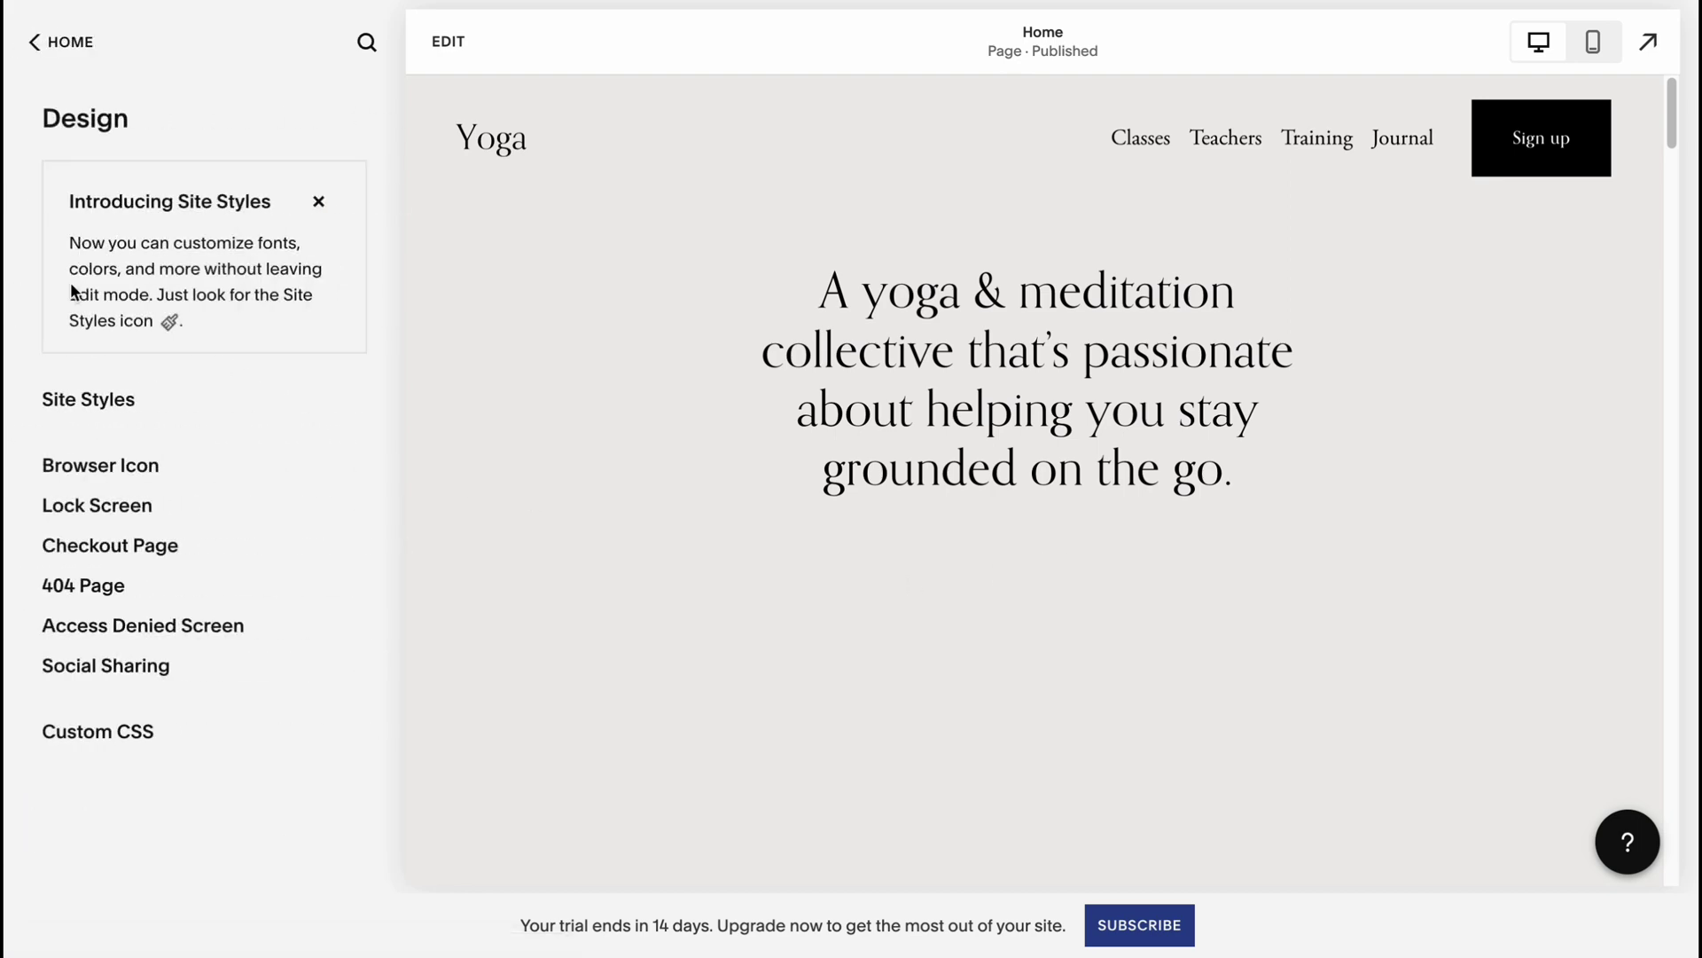
pyautogui.click(82, 410)
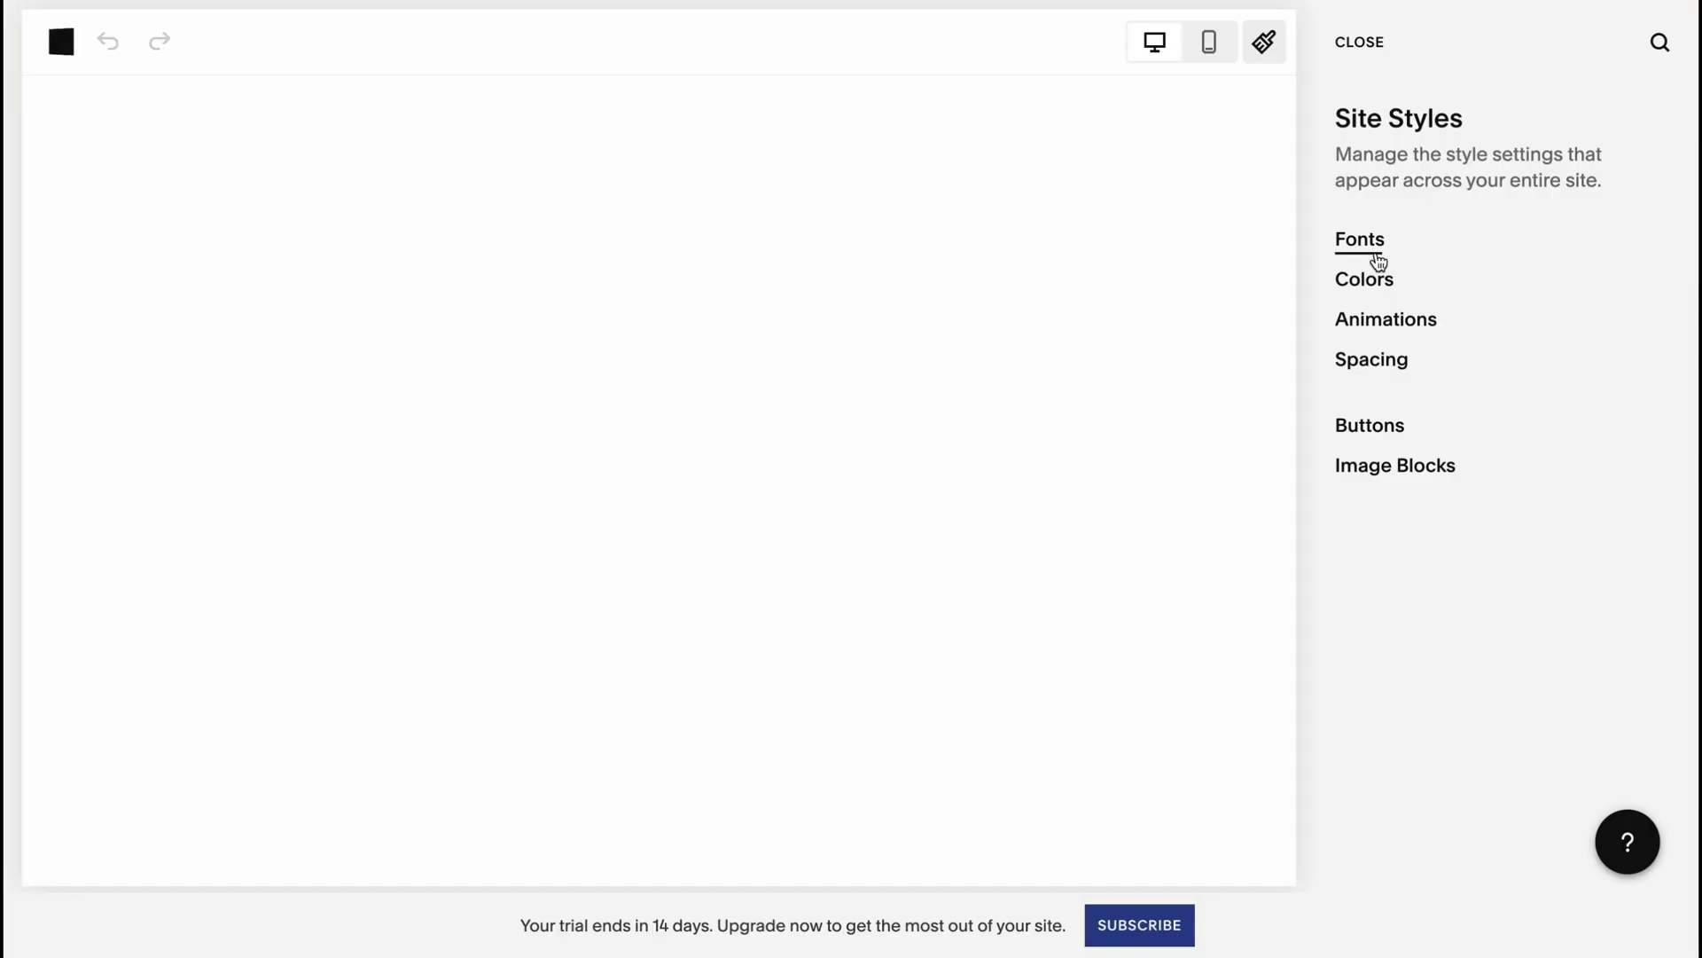
pyautogui.click(1362, 240)
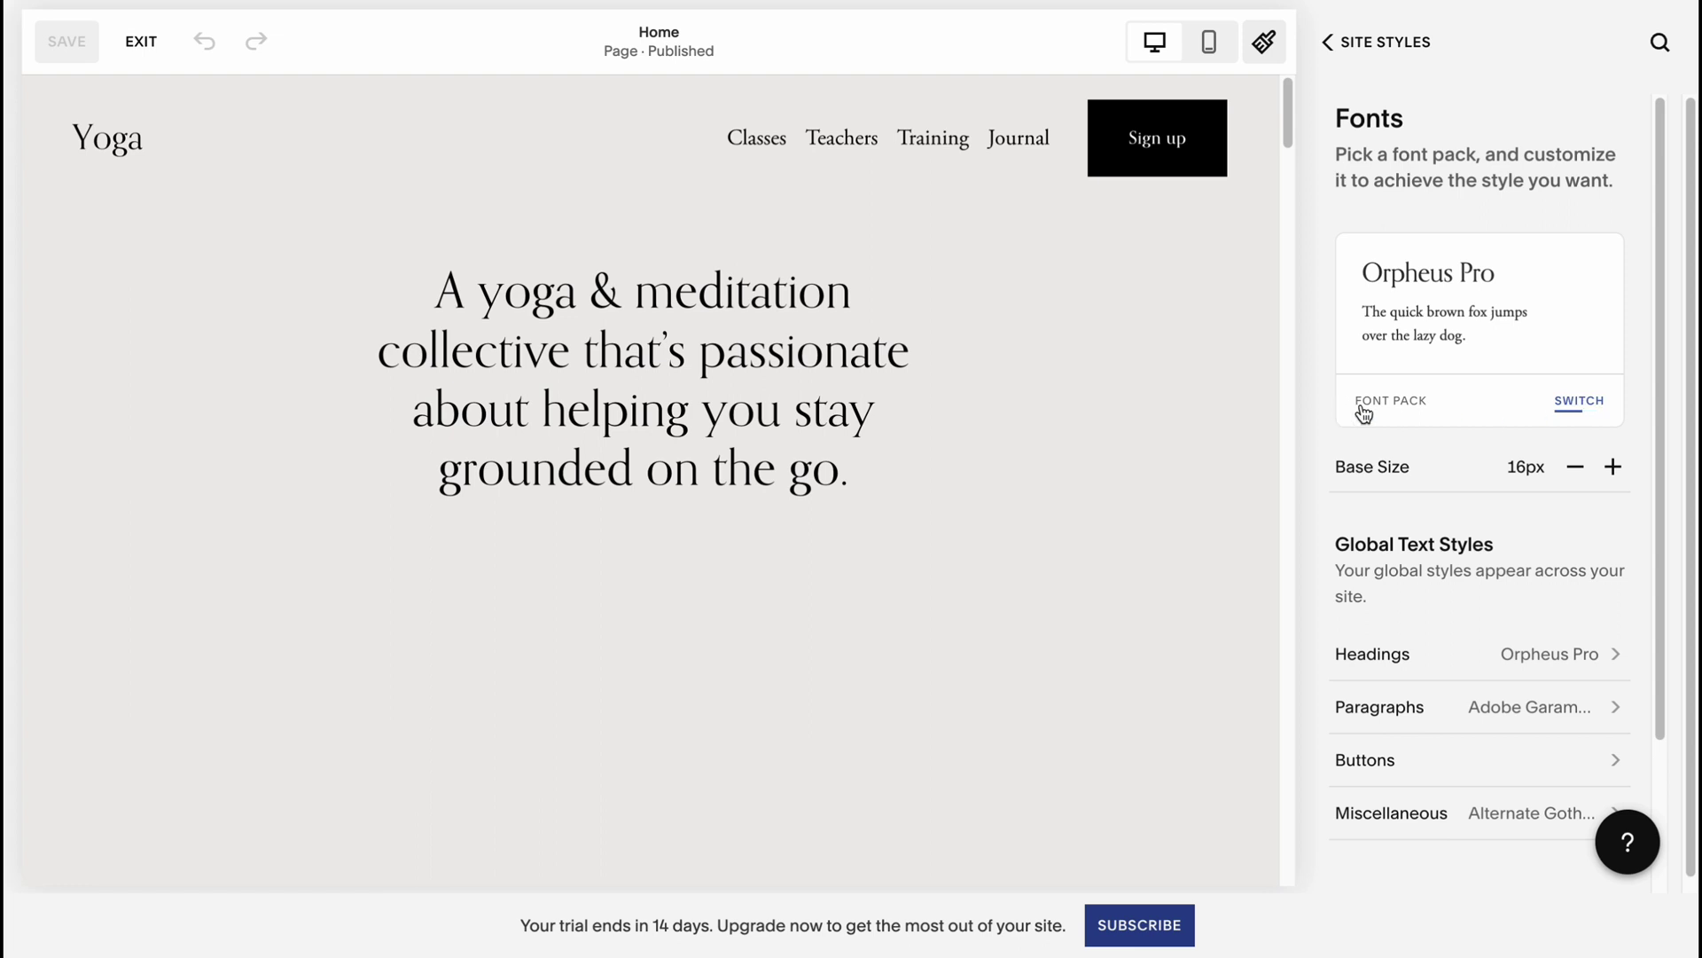
# Browse font packs, previewing IvyMode, Dapifer and Freight Text Pro
pyautogui.click(1583, 409)
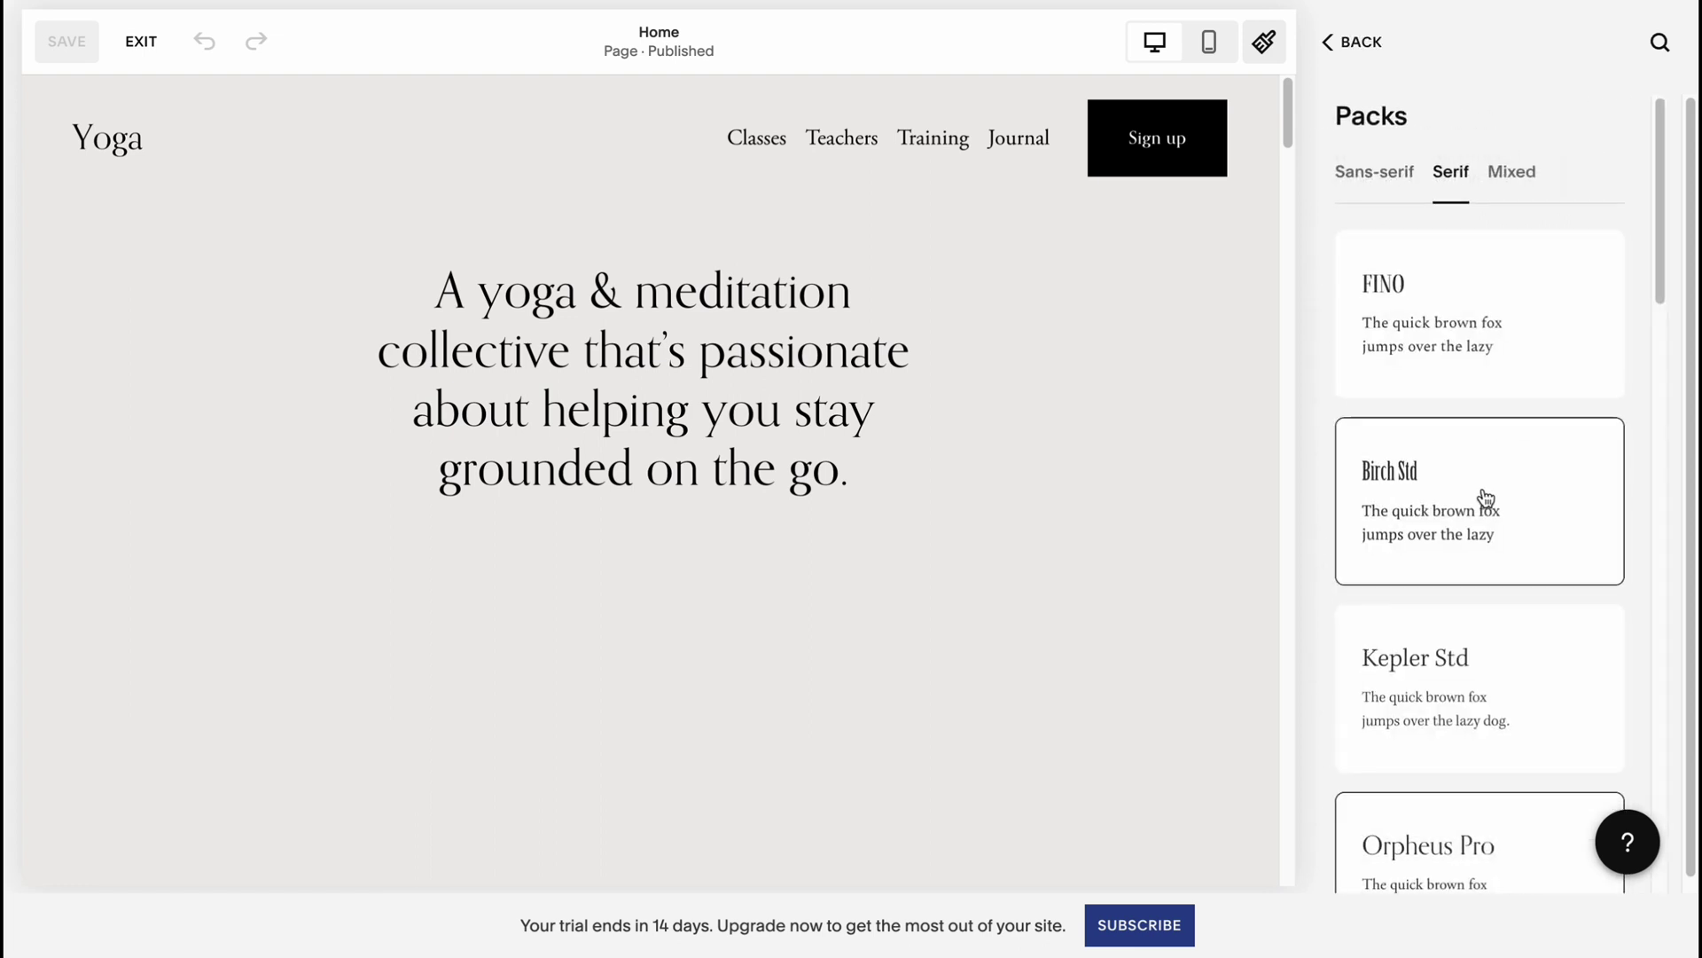
pyautogui.scroll(-5, 1482, 497)
pyautogui.scroll(-5, 1476, 492)
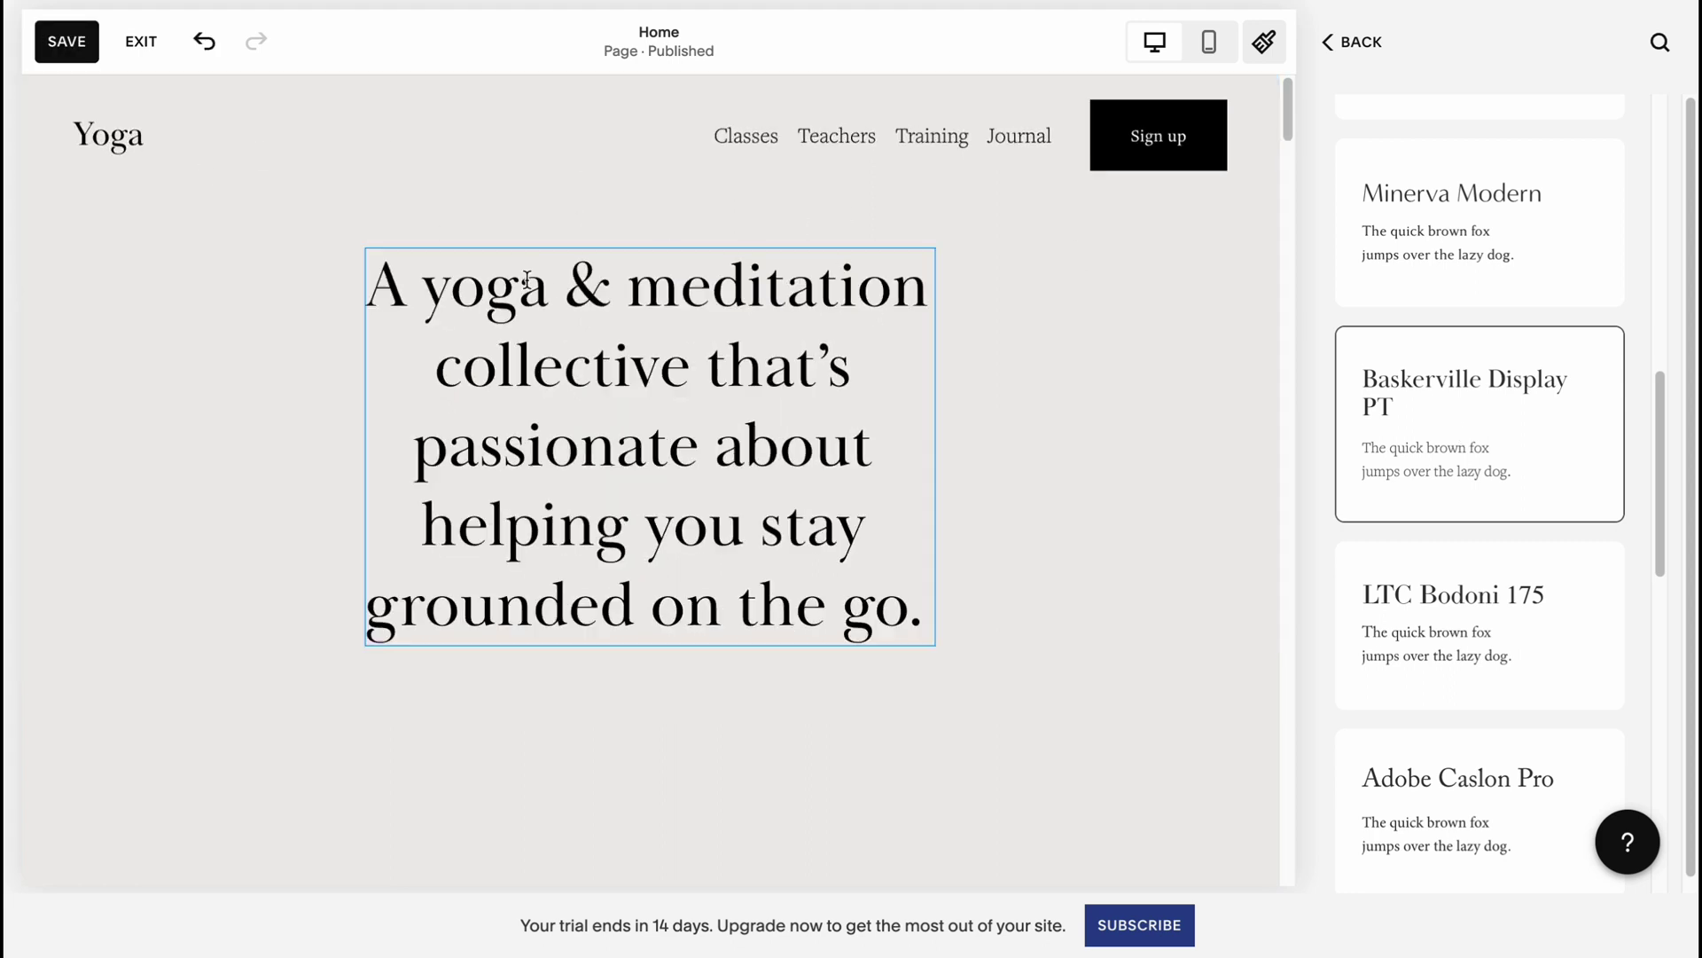
pyautogui.scroll(-3, 1499, 603)
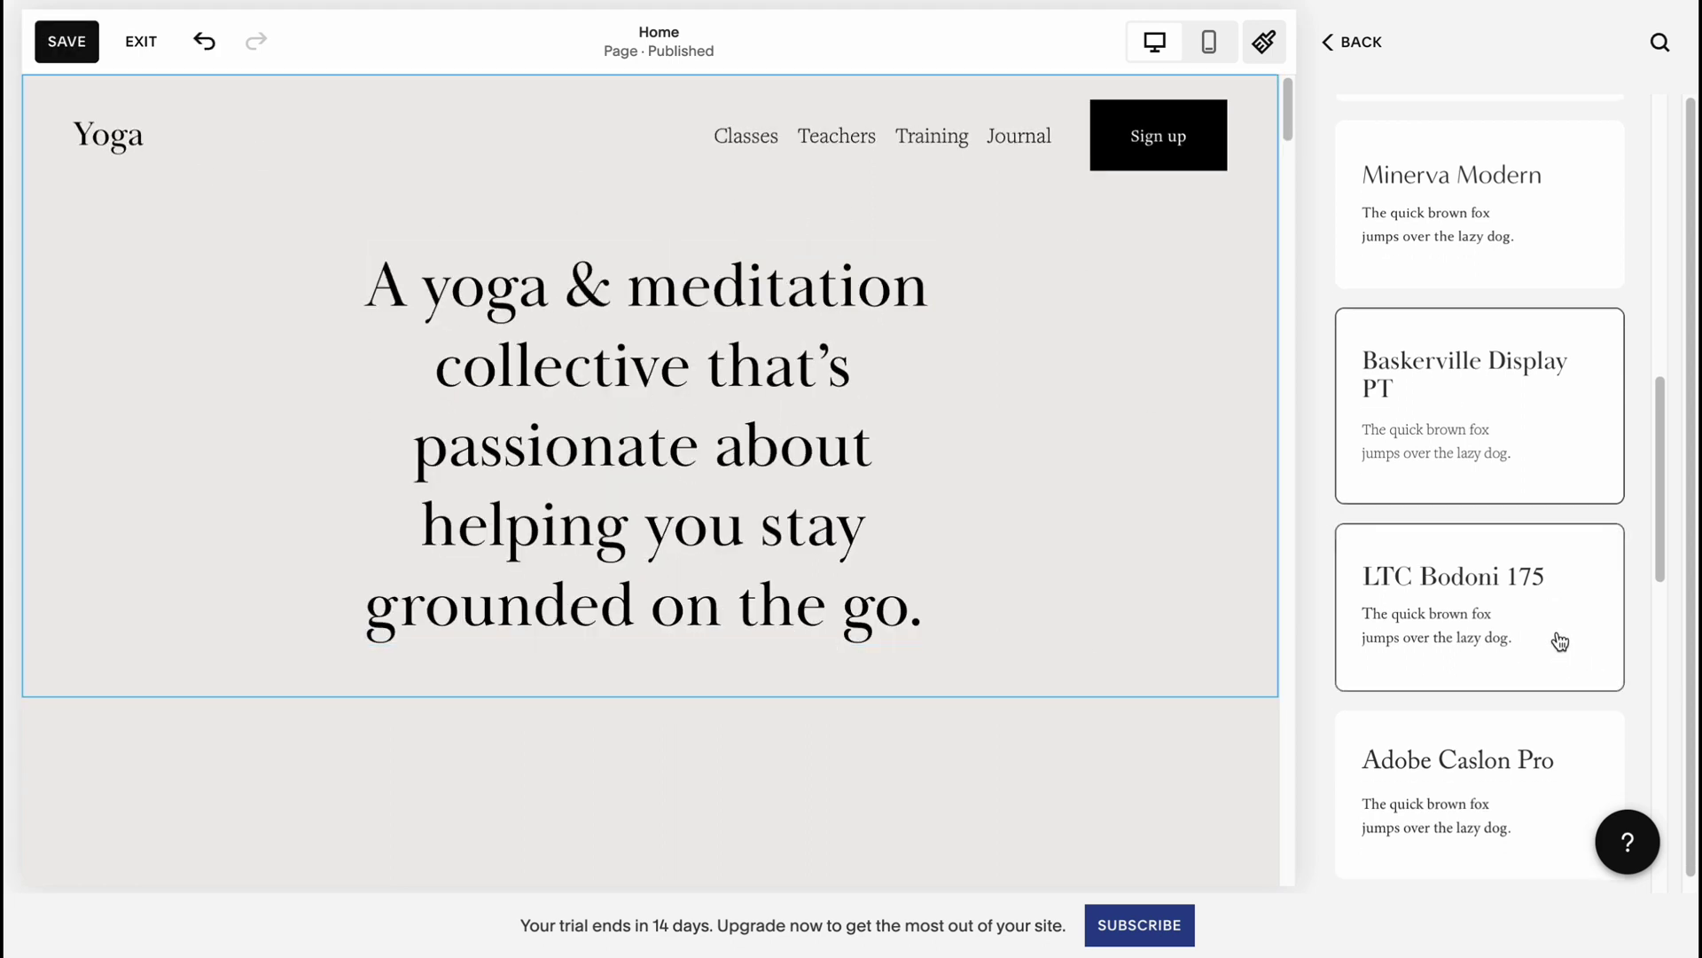
pyautogui.click(1430, 852)
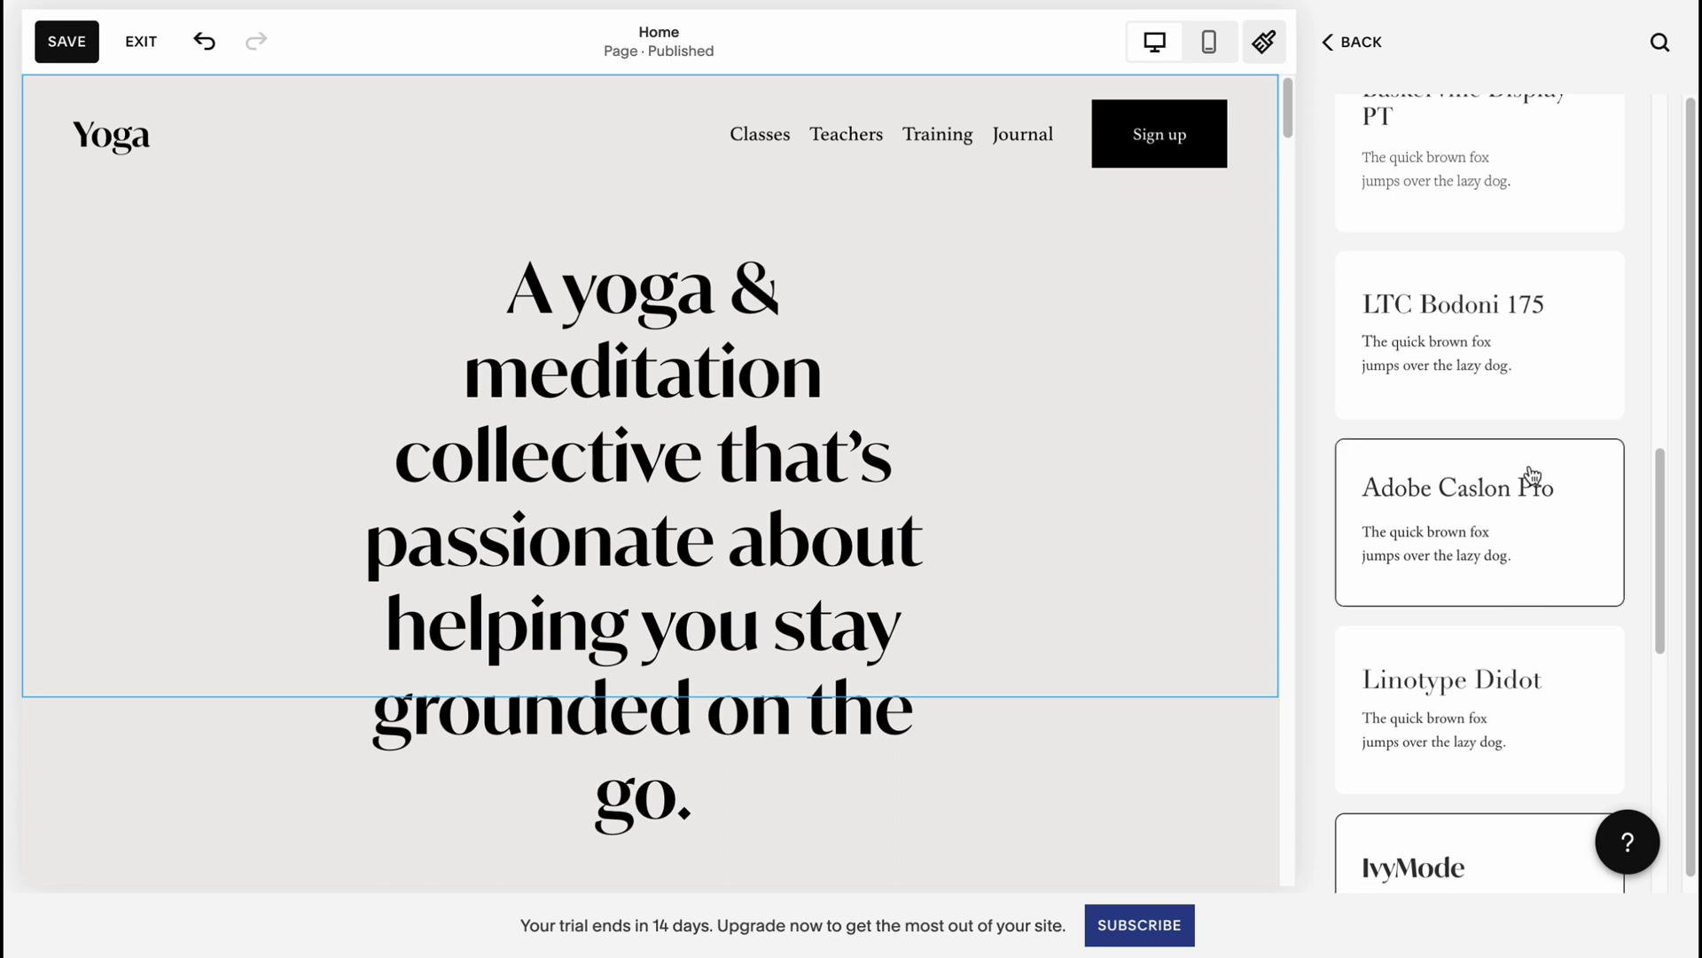
pyautogui.scroll(-3, 1531, 471)
pyautogui.scroll(-5, 1525, 492)
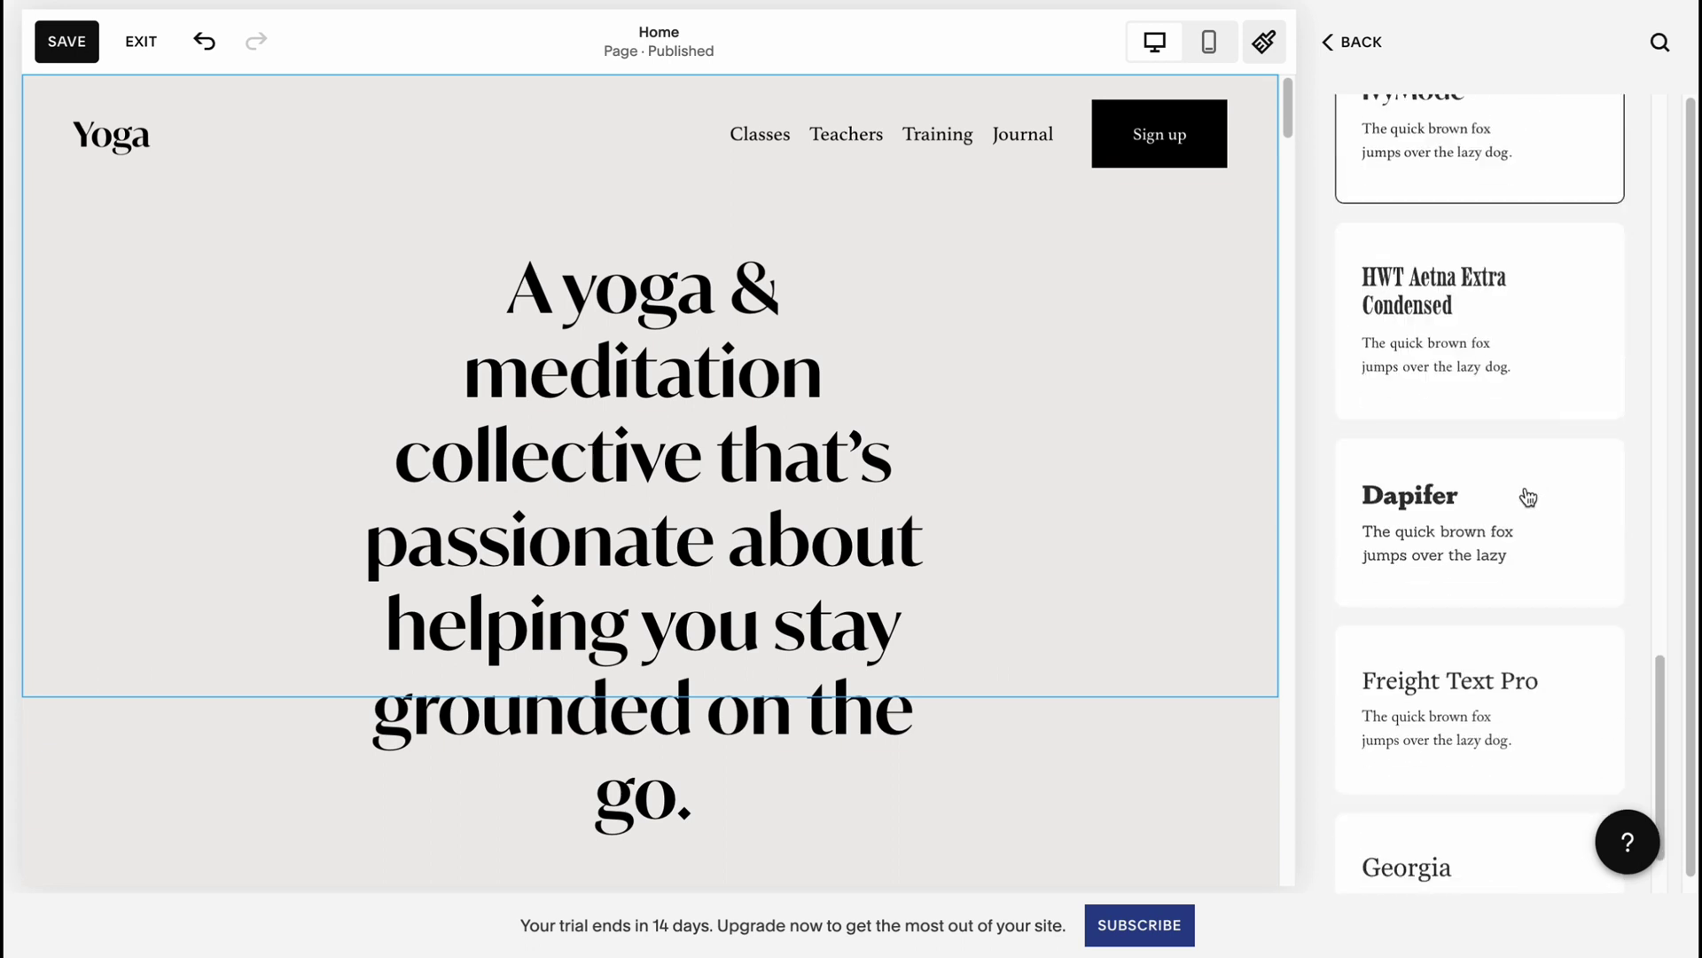
pyautogui.click(1456, 515)
pyautogui.scroll(-2, 1459, 512)
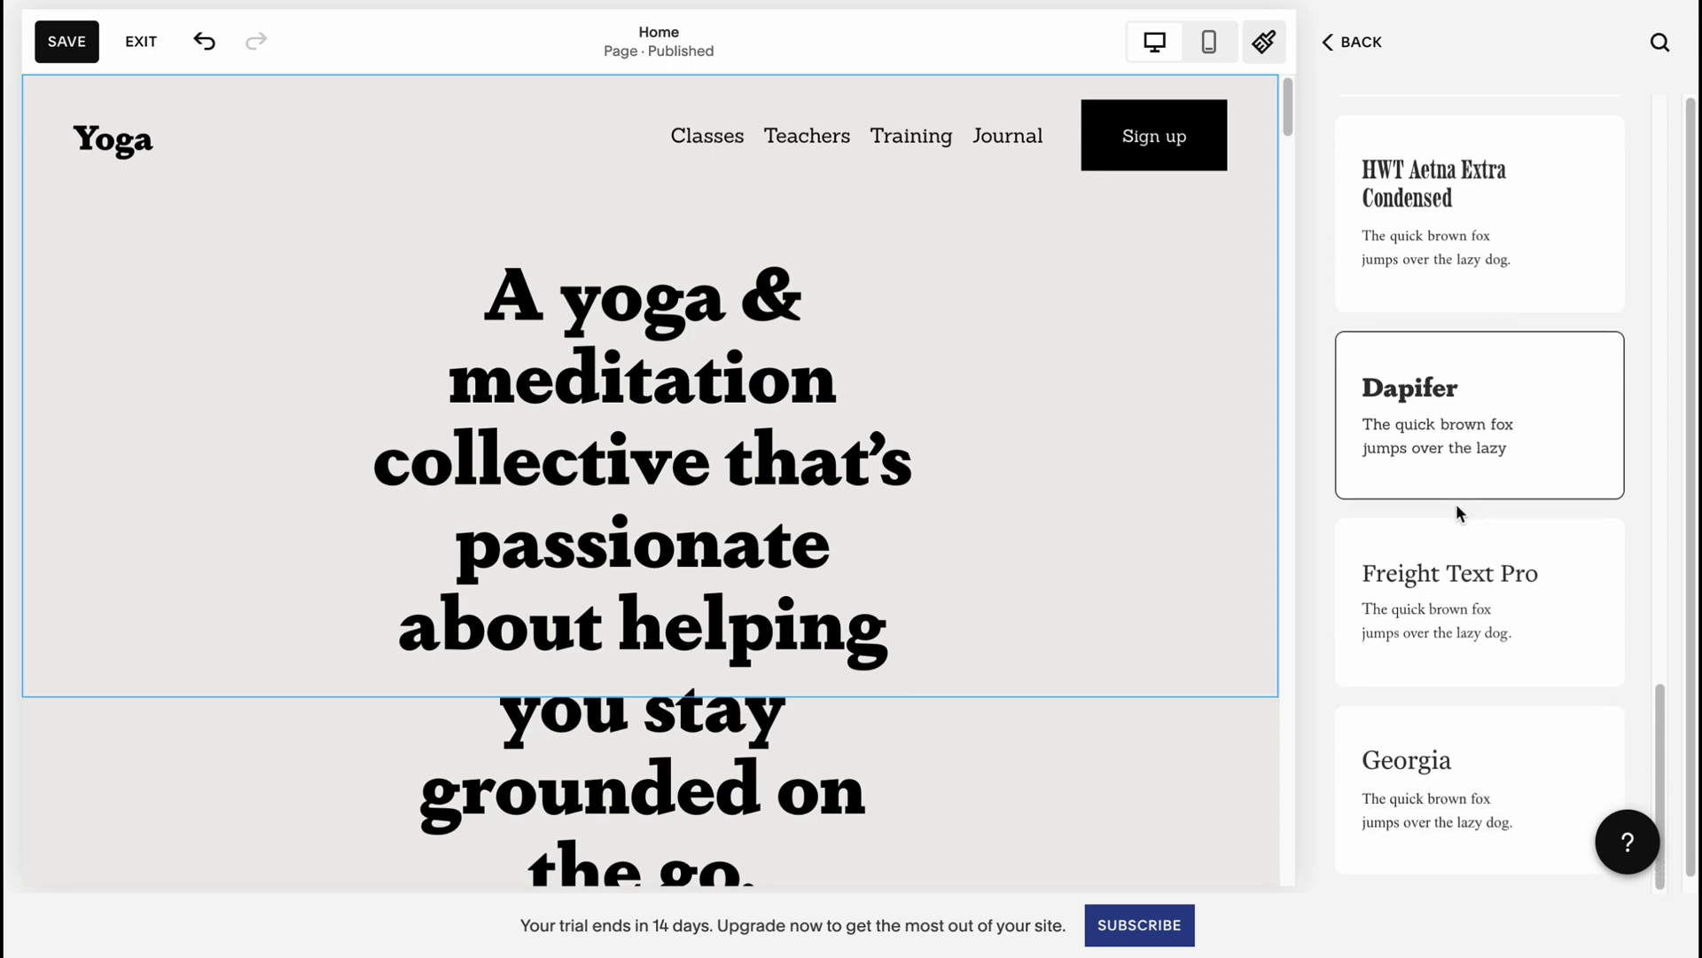
pyautogui.click(1426, 601)
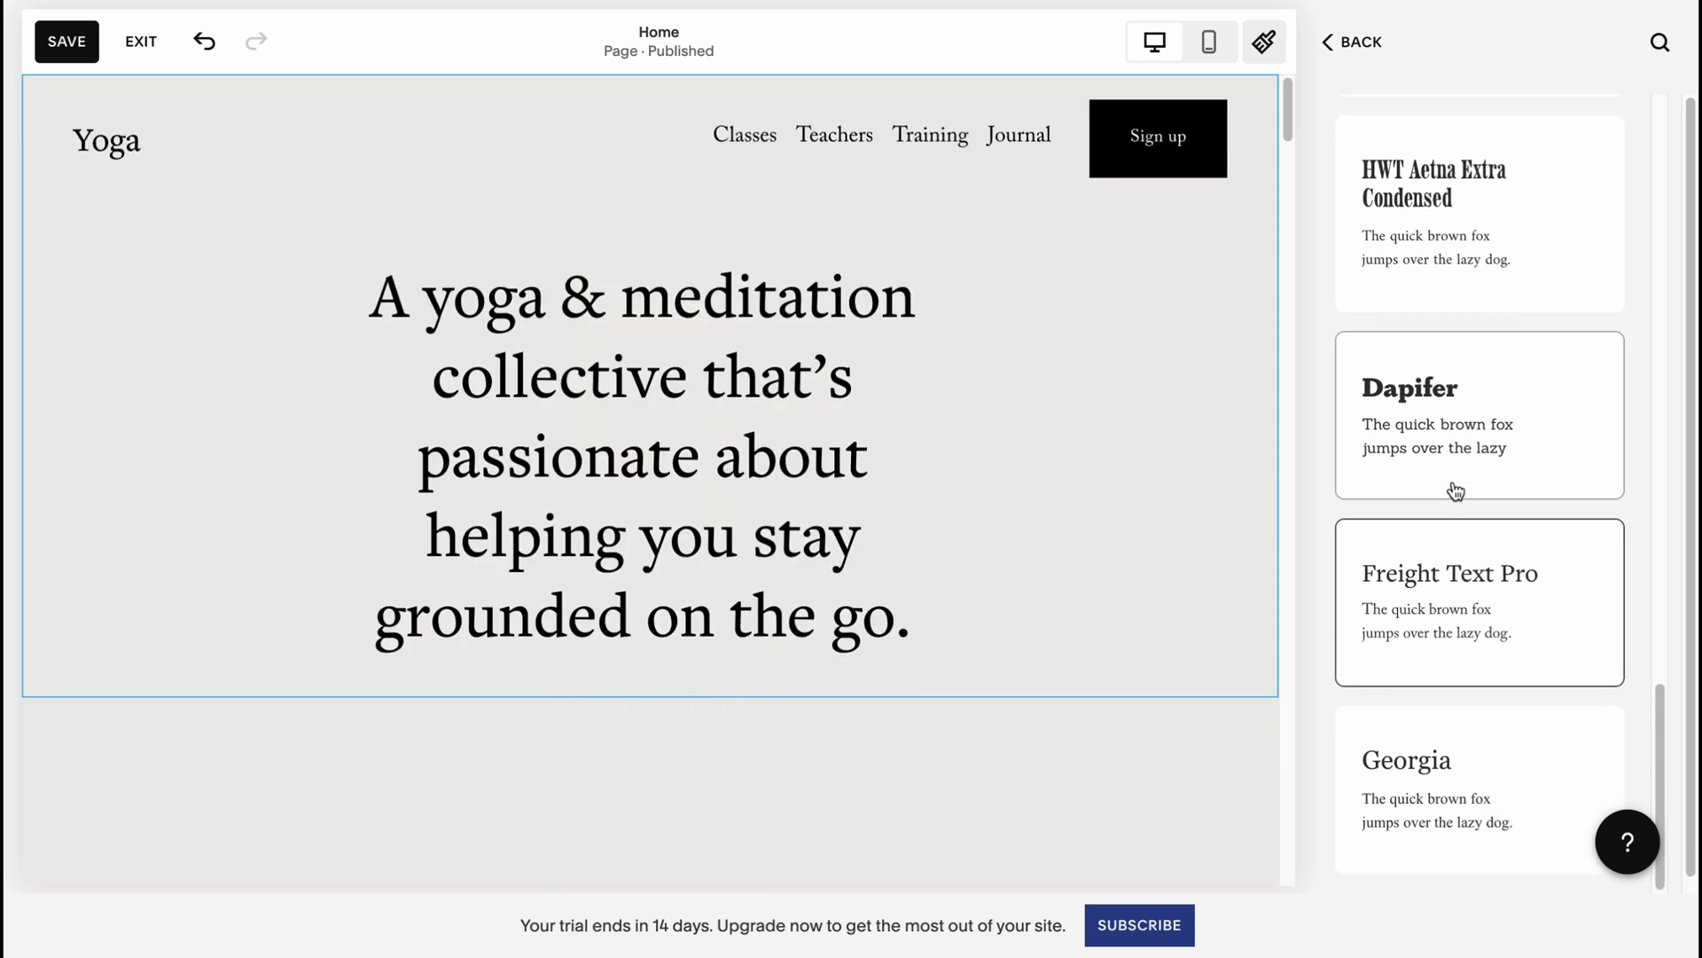
# Apply the Georgia font pack and save the change
pyautogui.scroll(-1, 1450, 620)
pyautogui.click(1452, 736)
pyautogui.scroll(-5, 988, 575)
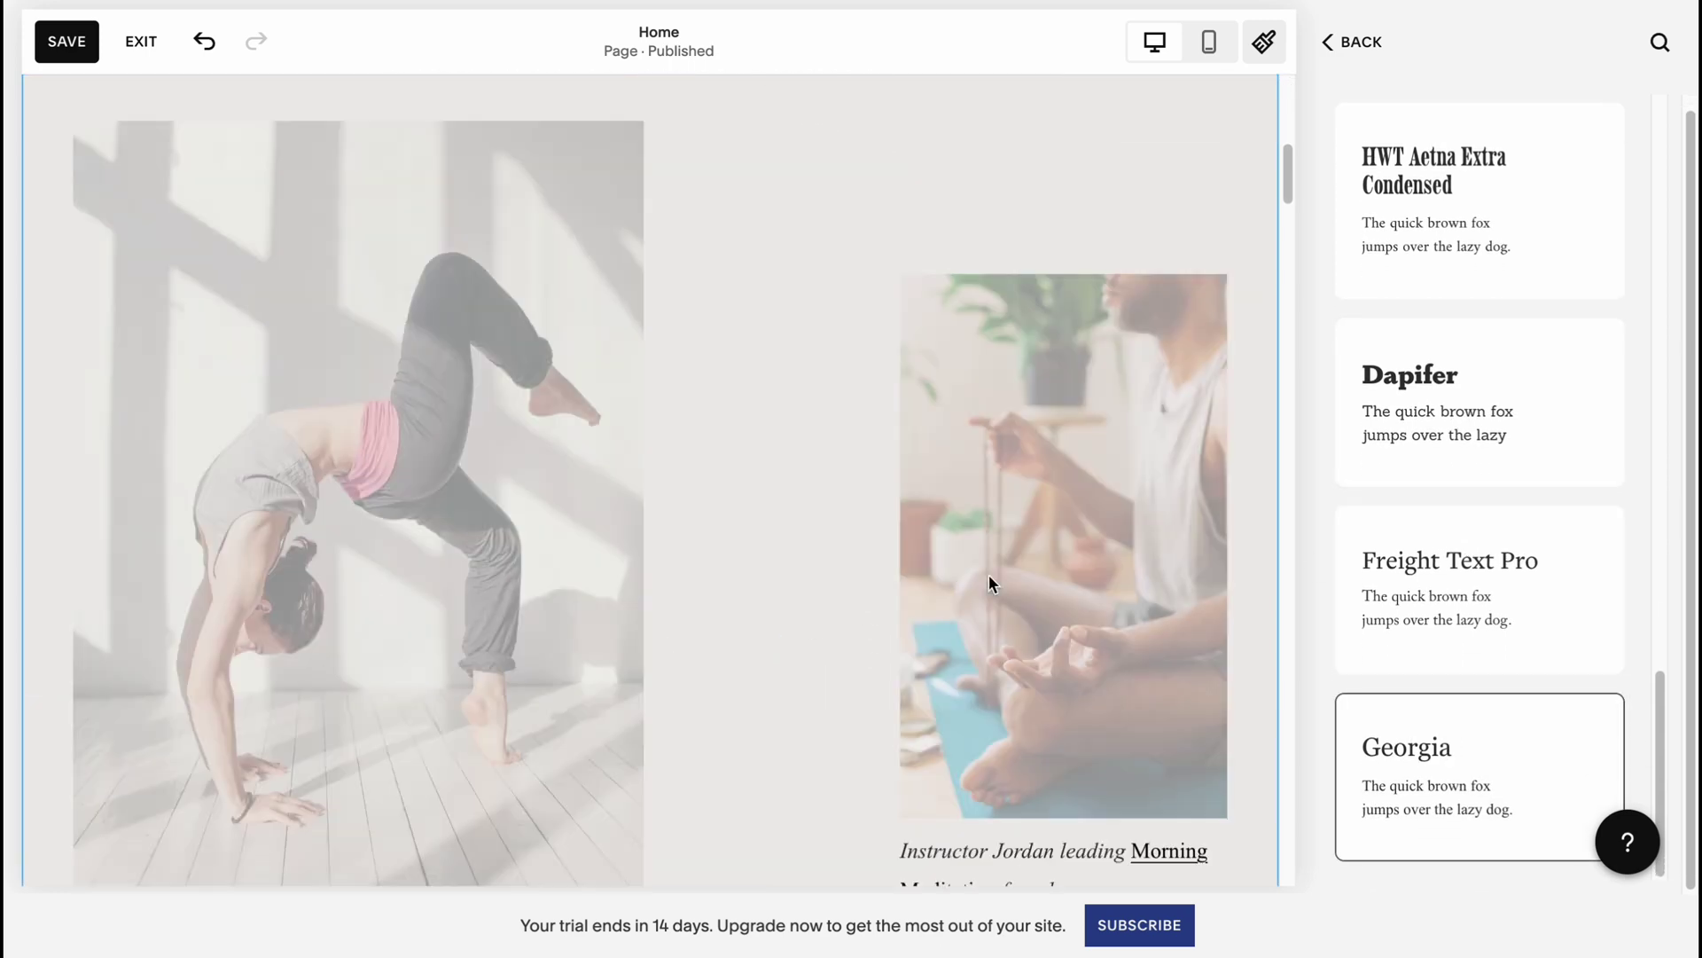
pyautogui.scroll(5, 988, 573)
pyautogui.click(47, 55)
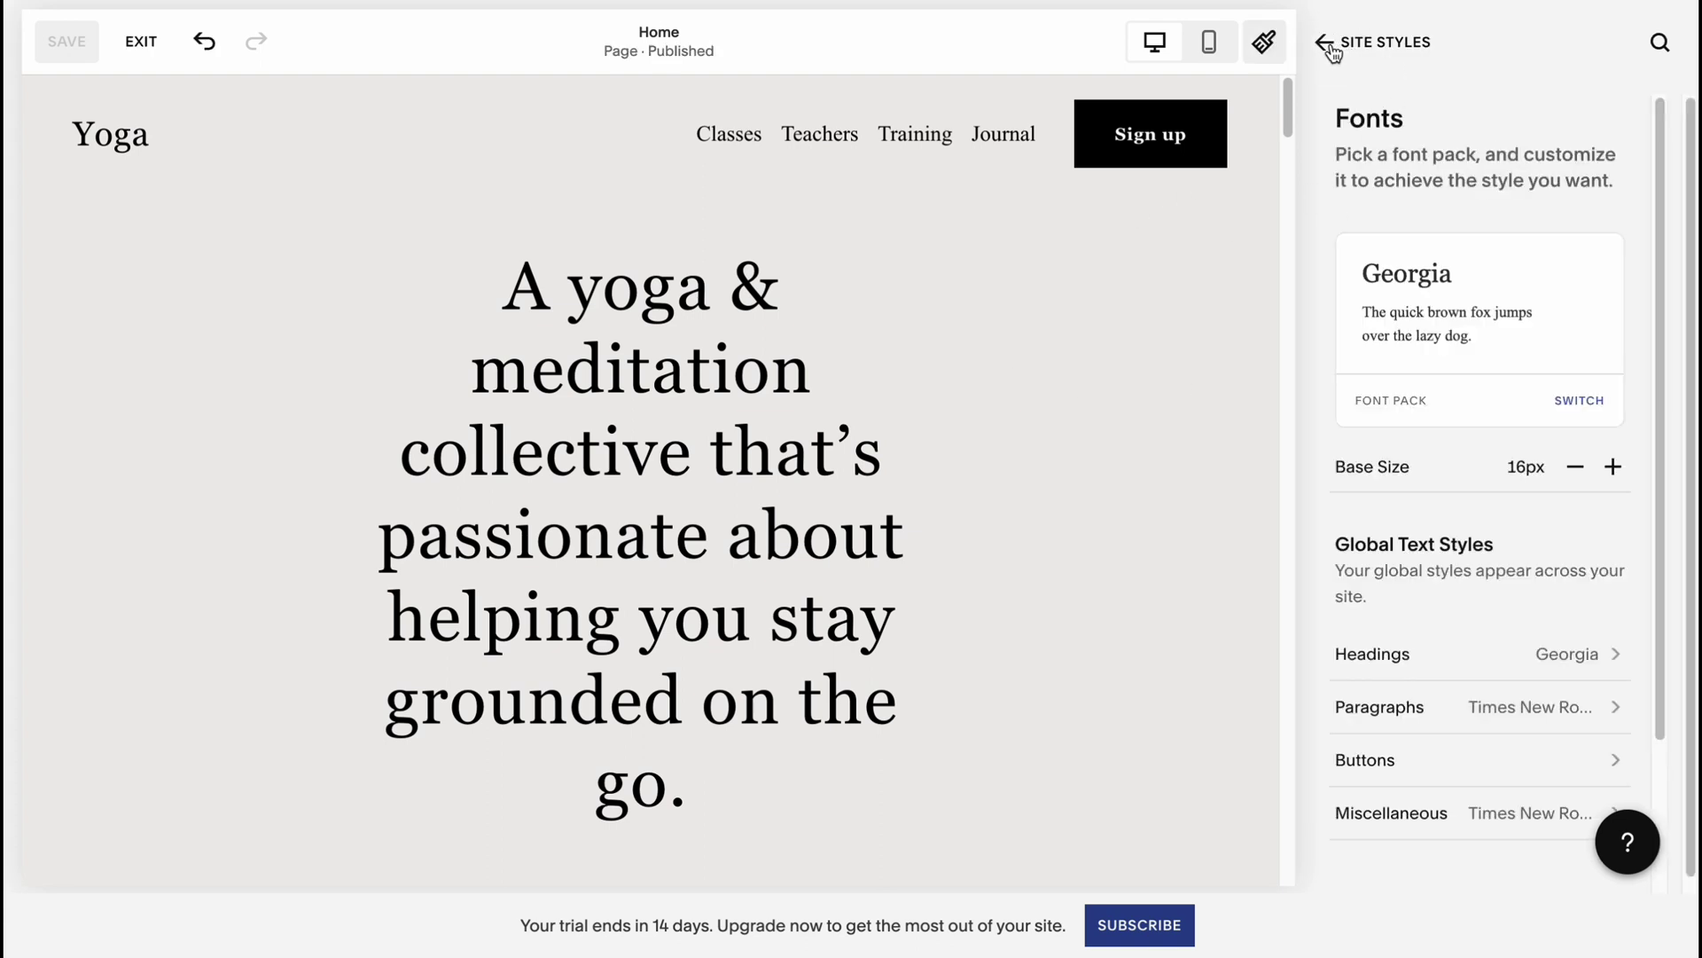
# Try the yellow, lavender-pink-blue and slate-orange-teal preset colour palettes
pyautogui.click(1347, 44)
pyautogui.click(1369, 288)
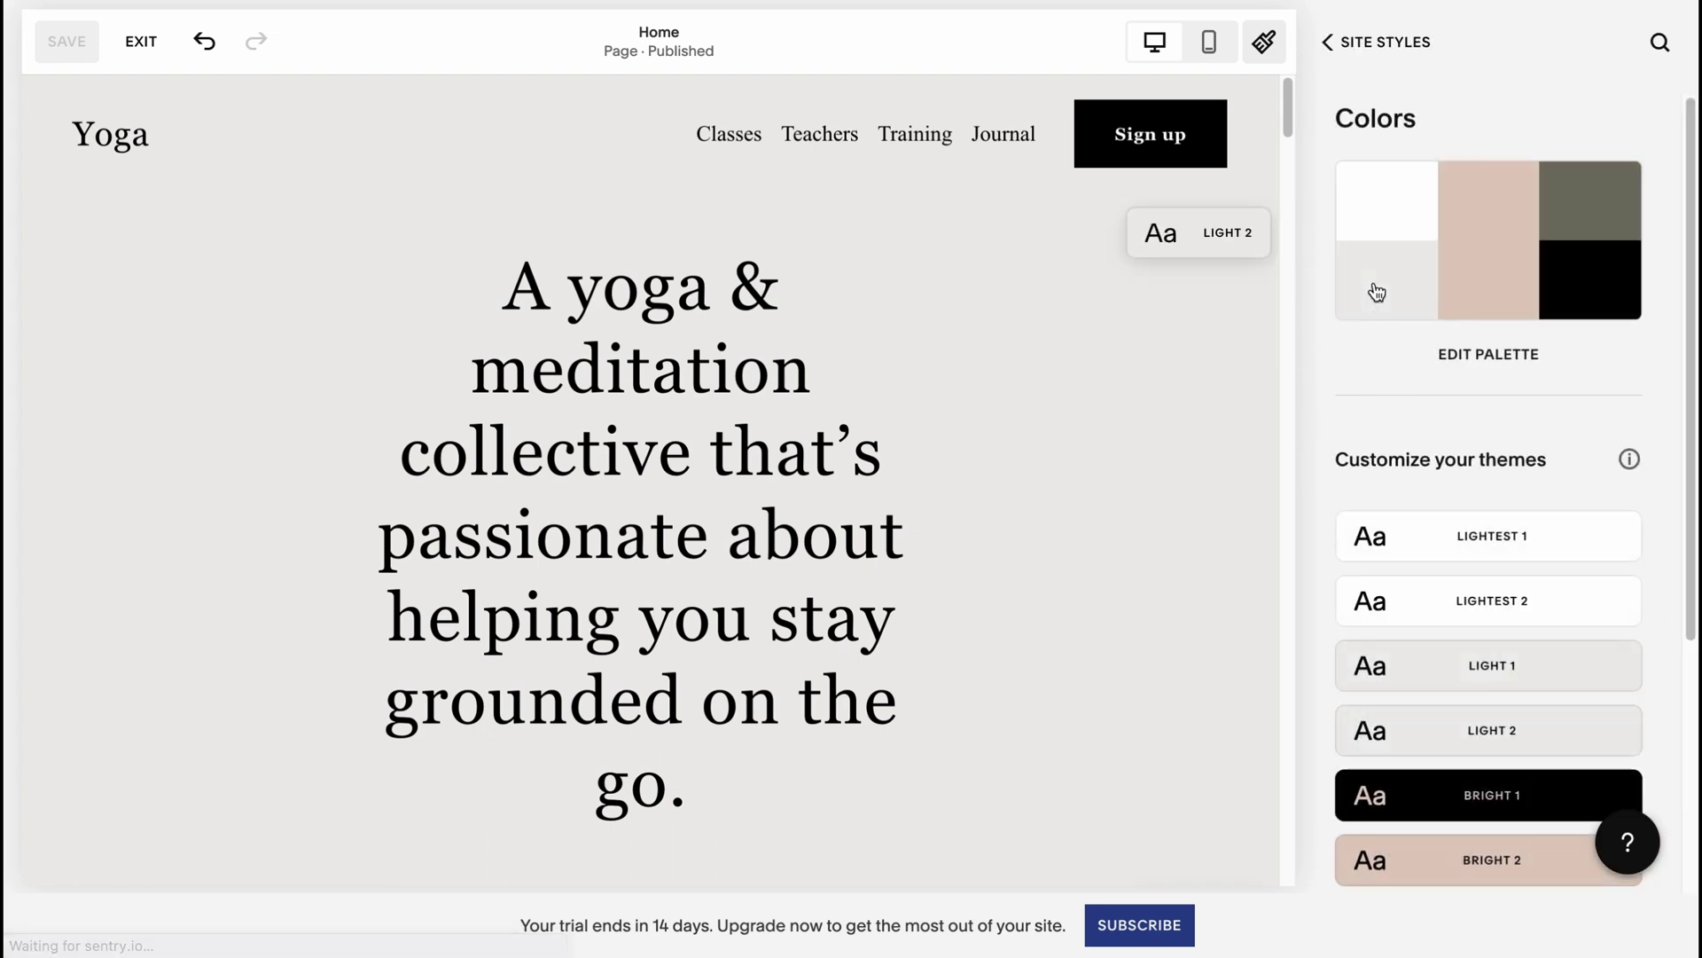
pyautogui.click(1490, 357)
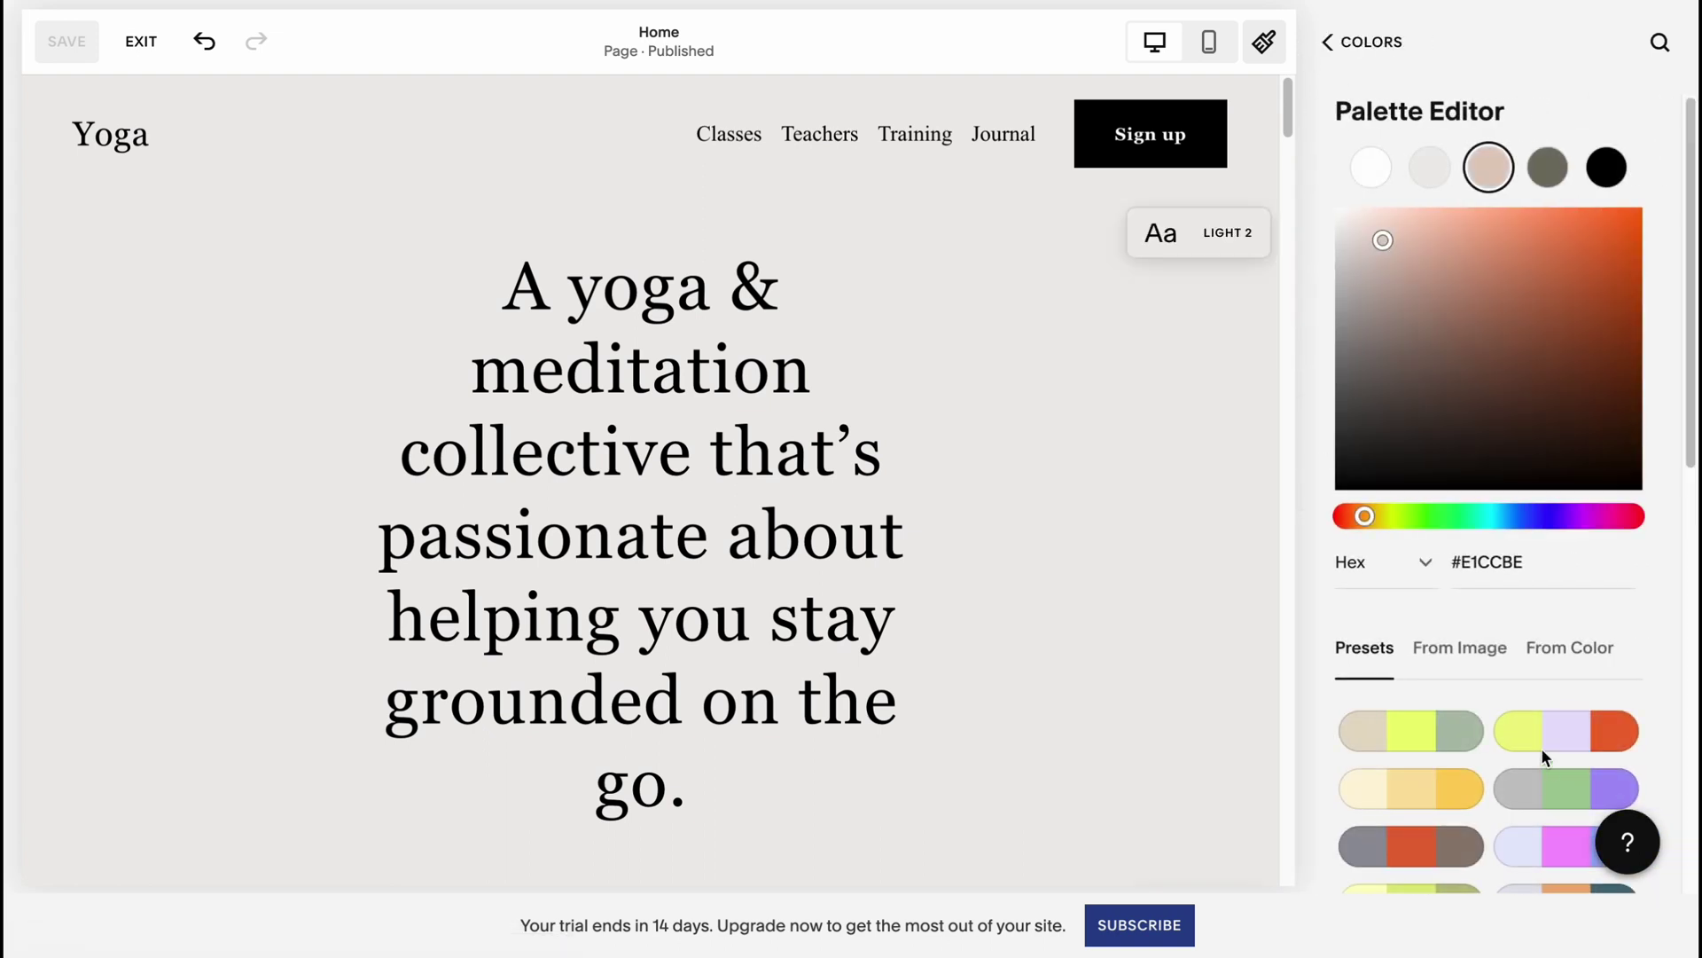
pyautogui.click(1535, 731)
pyautogui.scroll(-1, 1535, 740)
pyautogui.scroll(-1, 1535, 741)
pyautogui.click(1558, 734)
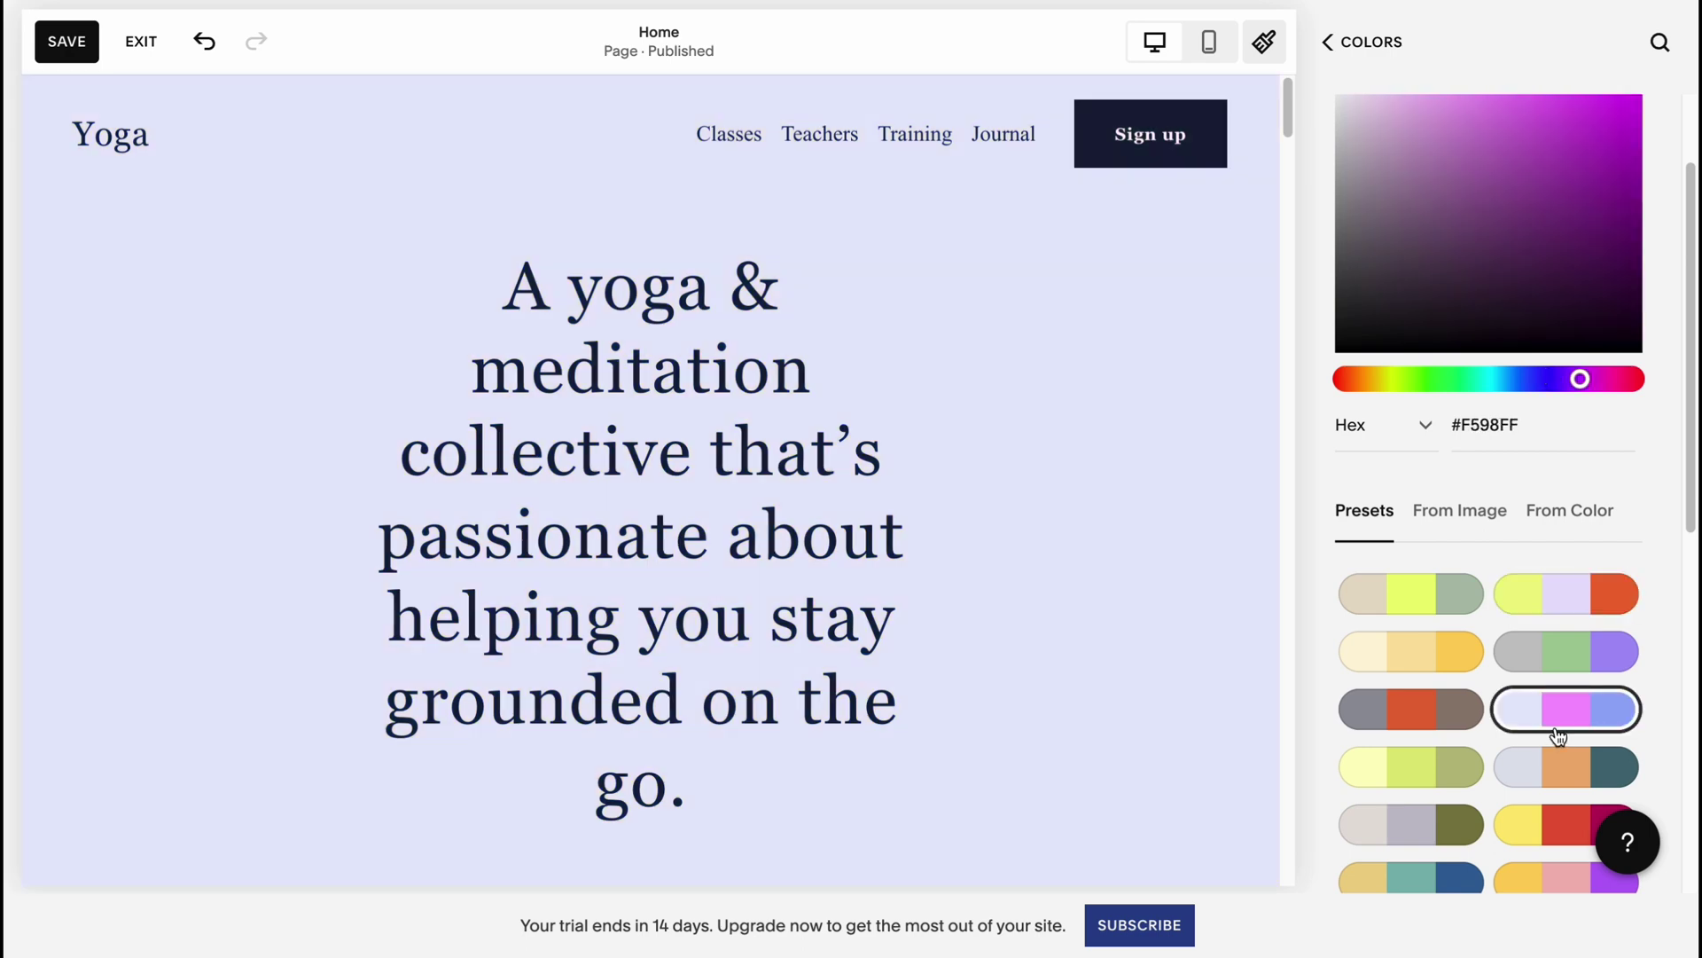
pyautogui.click(1550, 785)
pyautogui.scroll(-10, 908, 619)
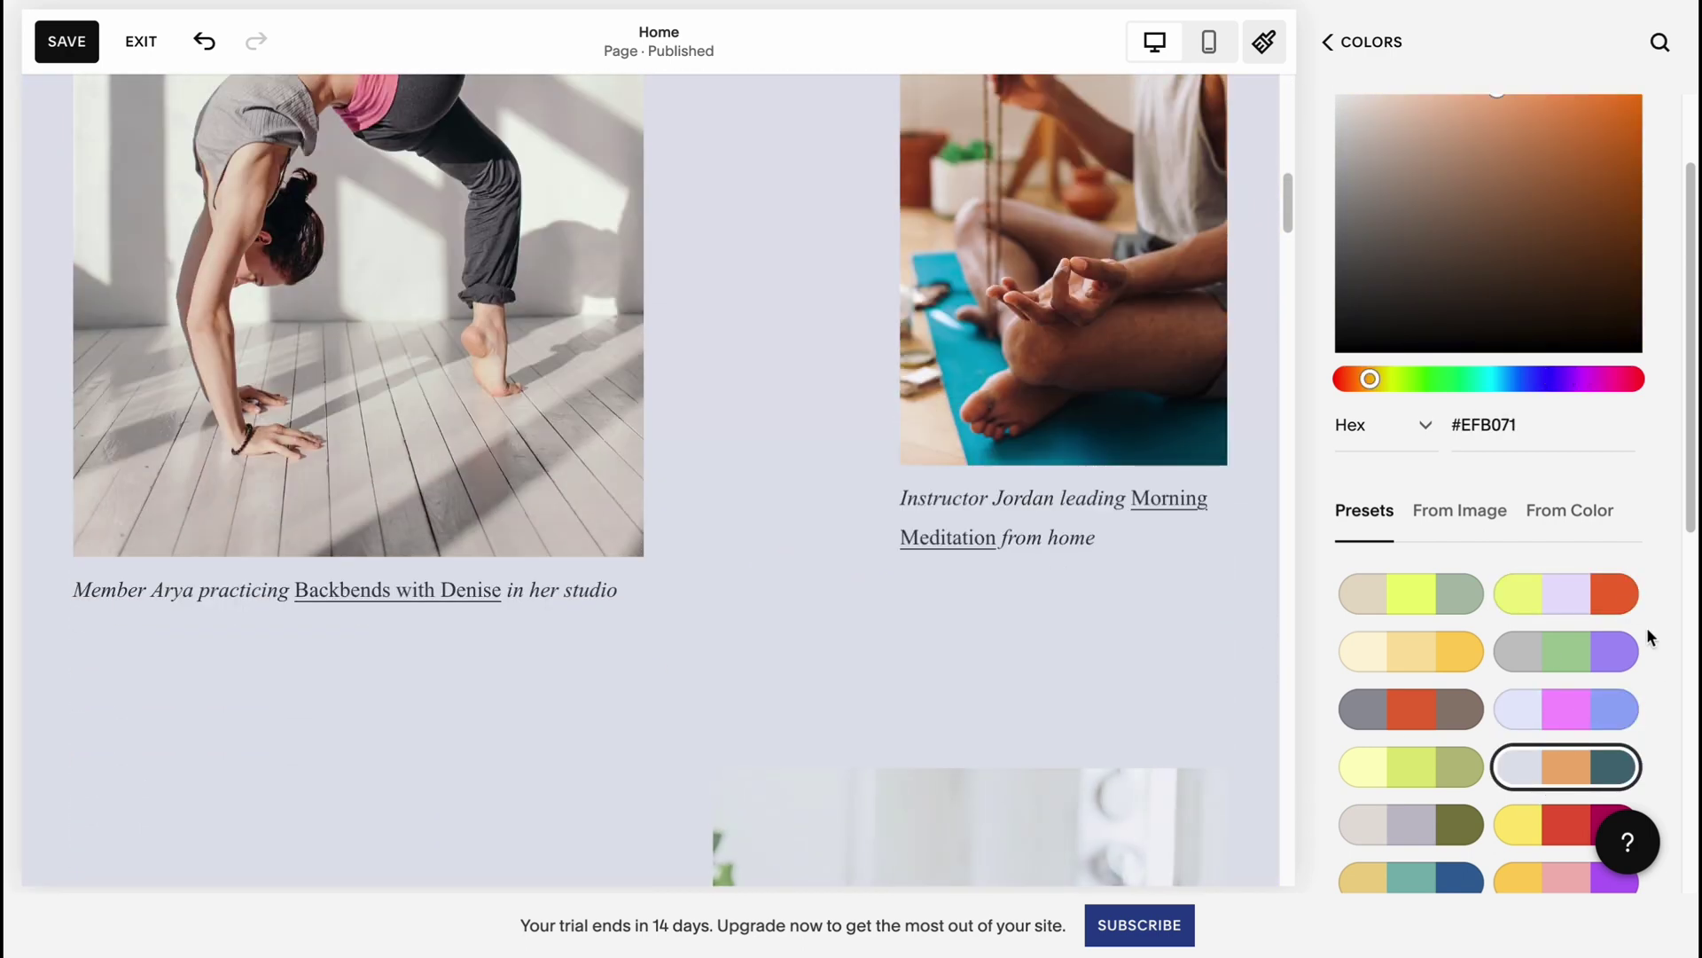
# Settle on the slate, orange and dark teal palette, save, and return to Site Styles
pyautogui.click(1618, 605)
pyautogui.scroll(-1, 975, 605)
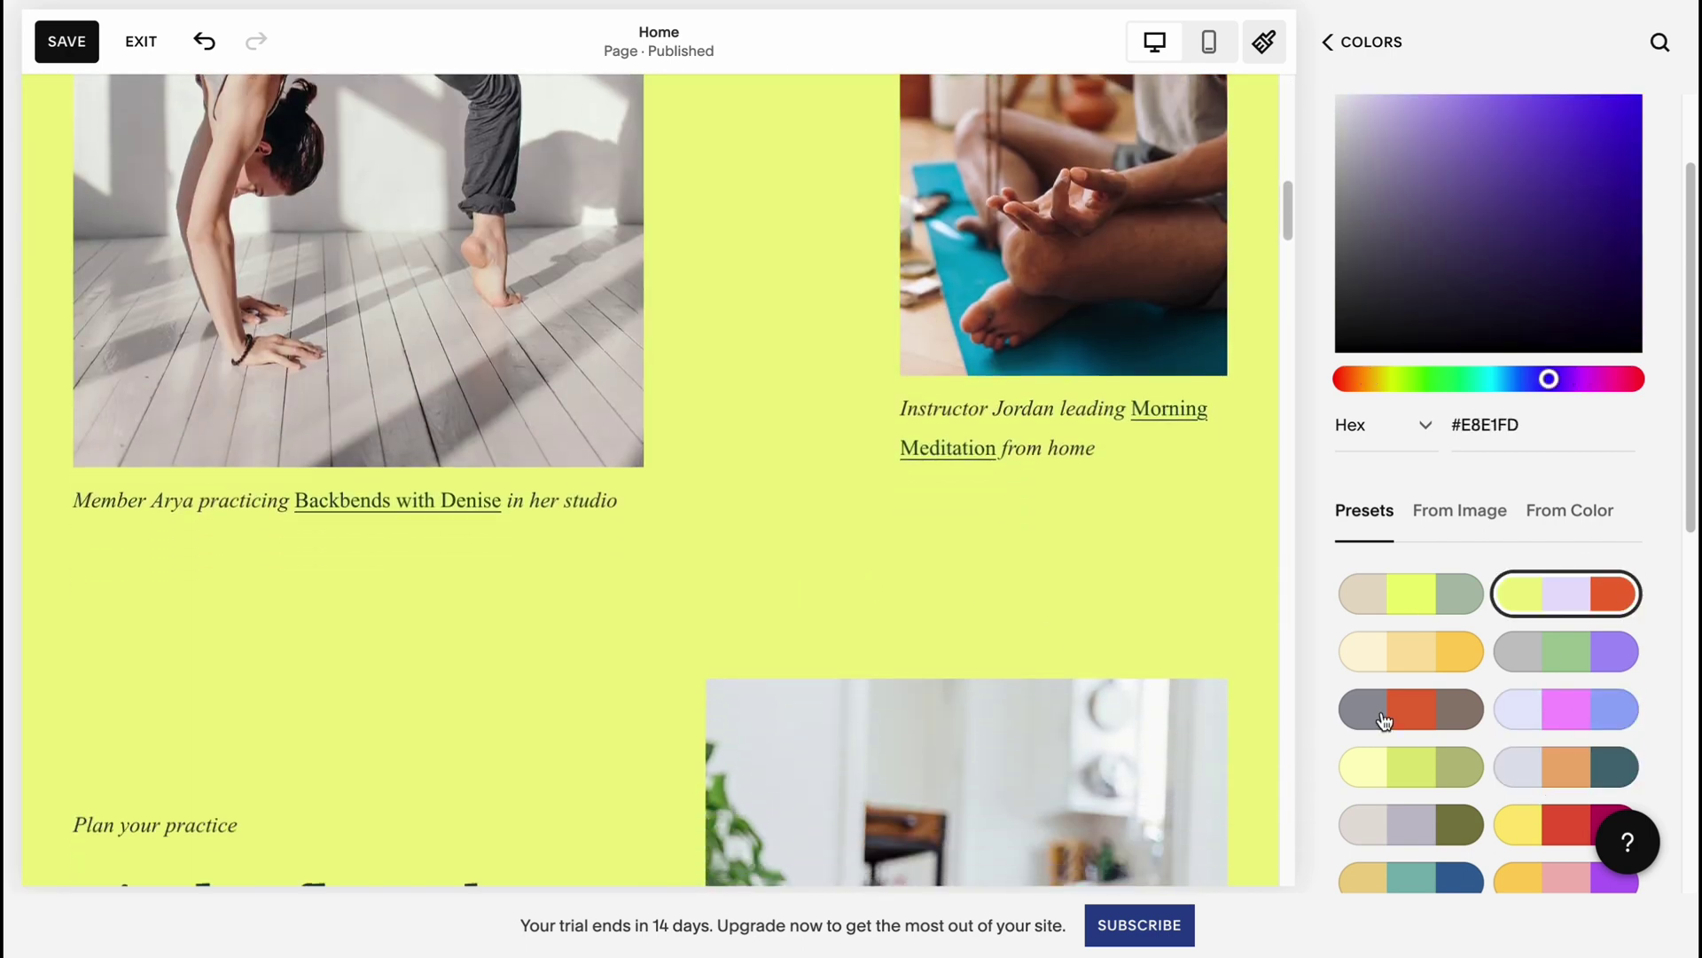
pyautogui.click(1535, 671)
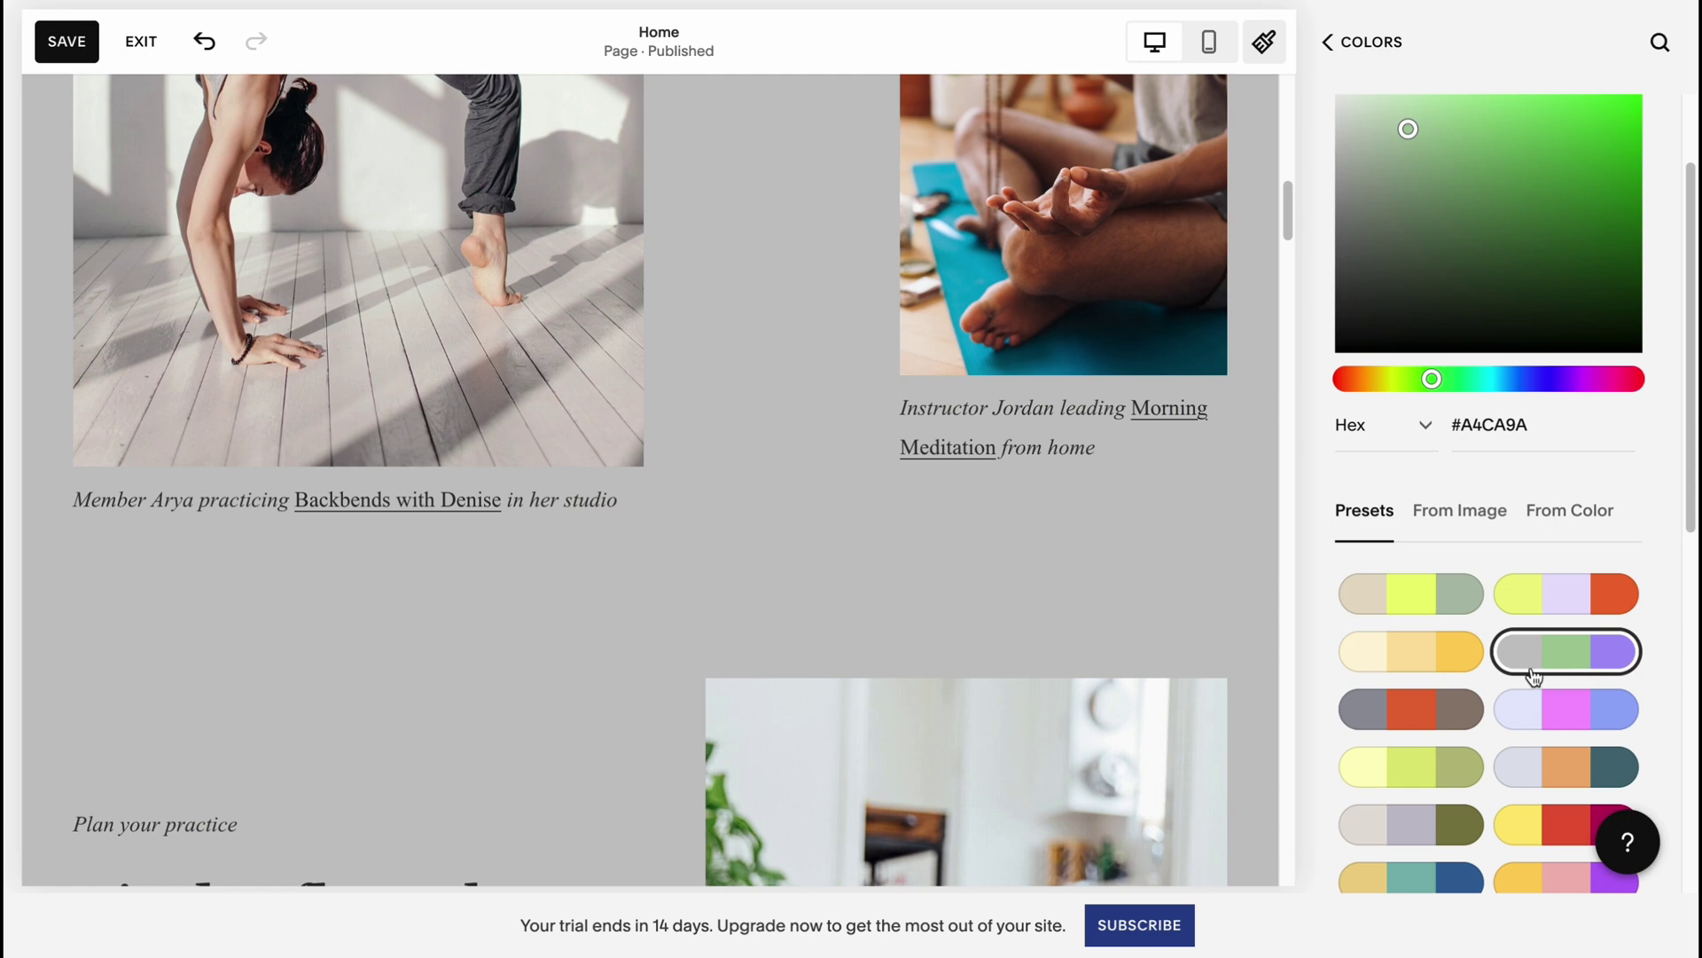
pyautogui.click(1568, 776)
pyautogui.scroll(10, 878, 668)
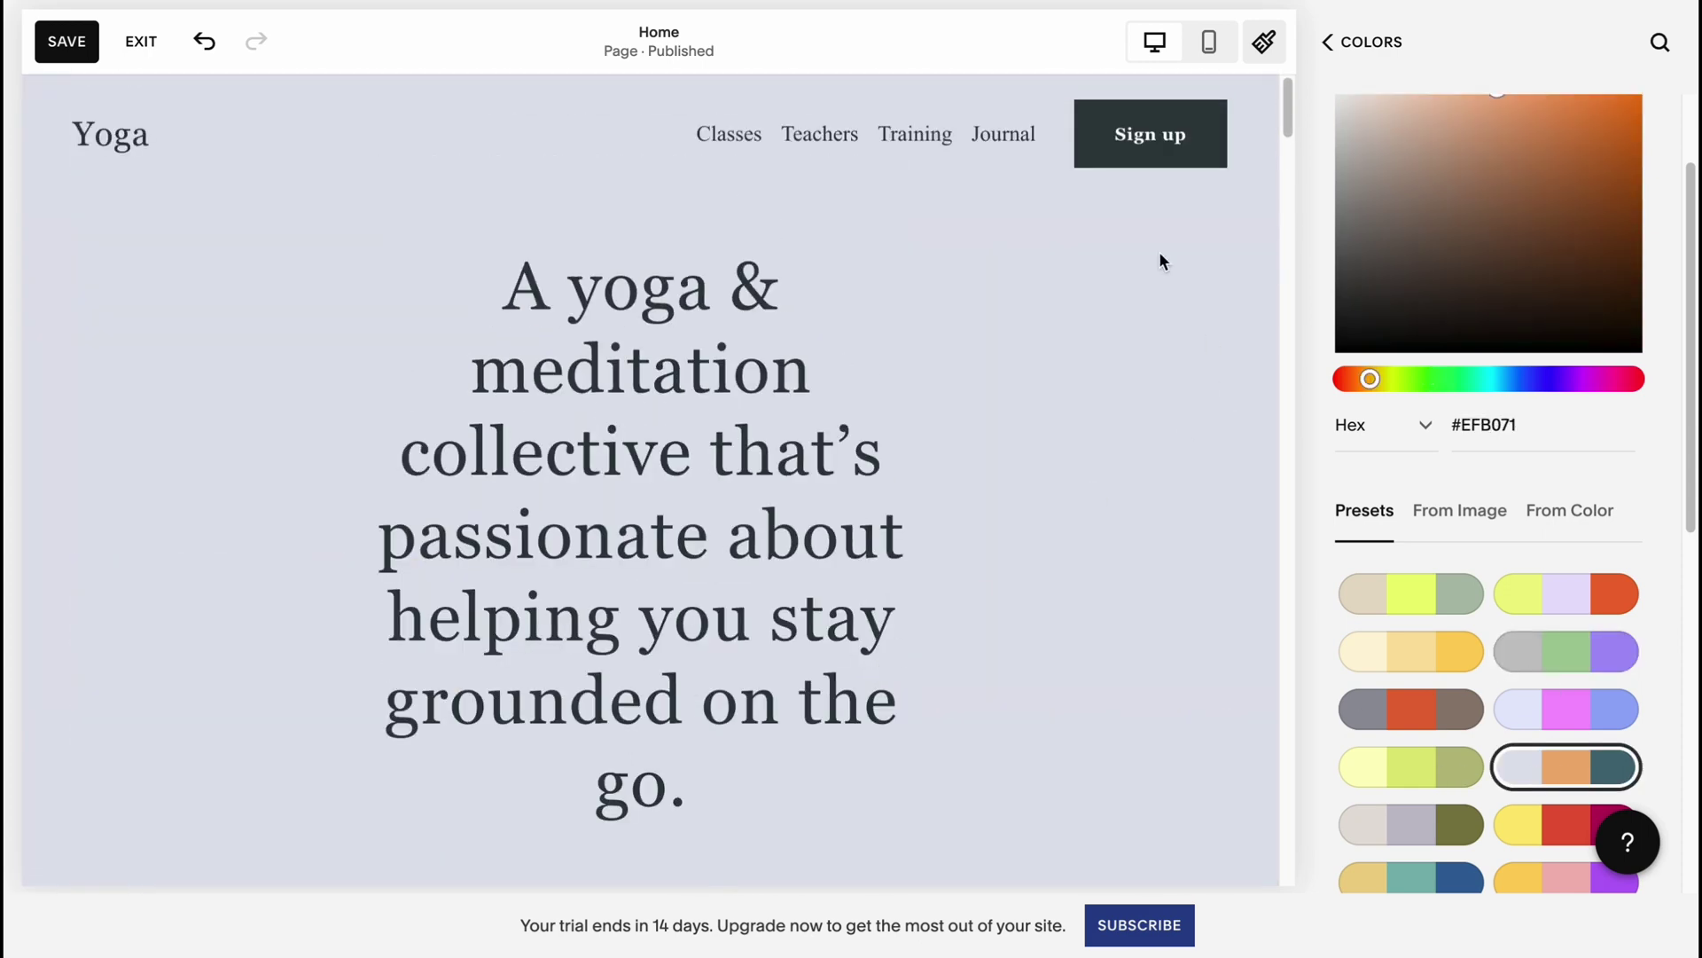
pyautogui.click(61, 46)
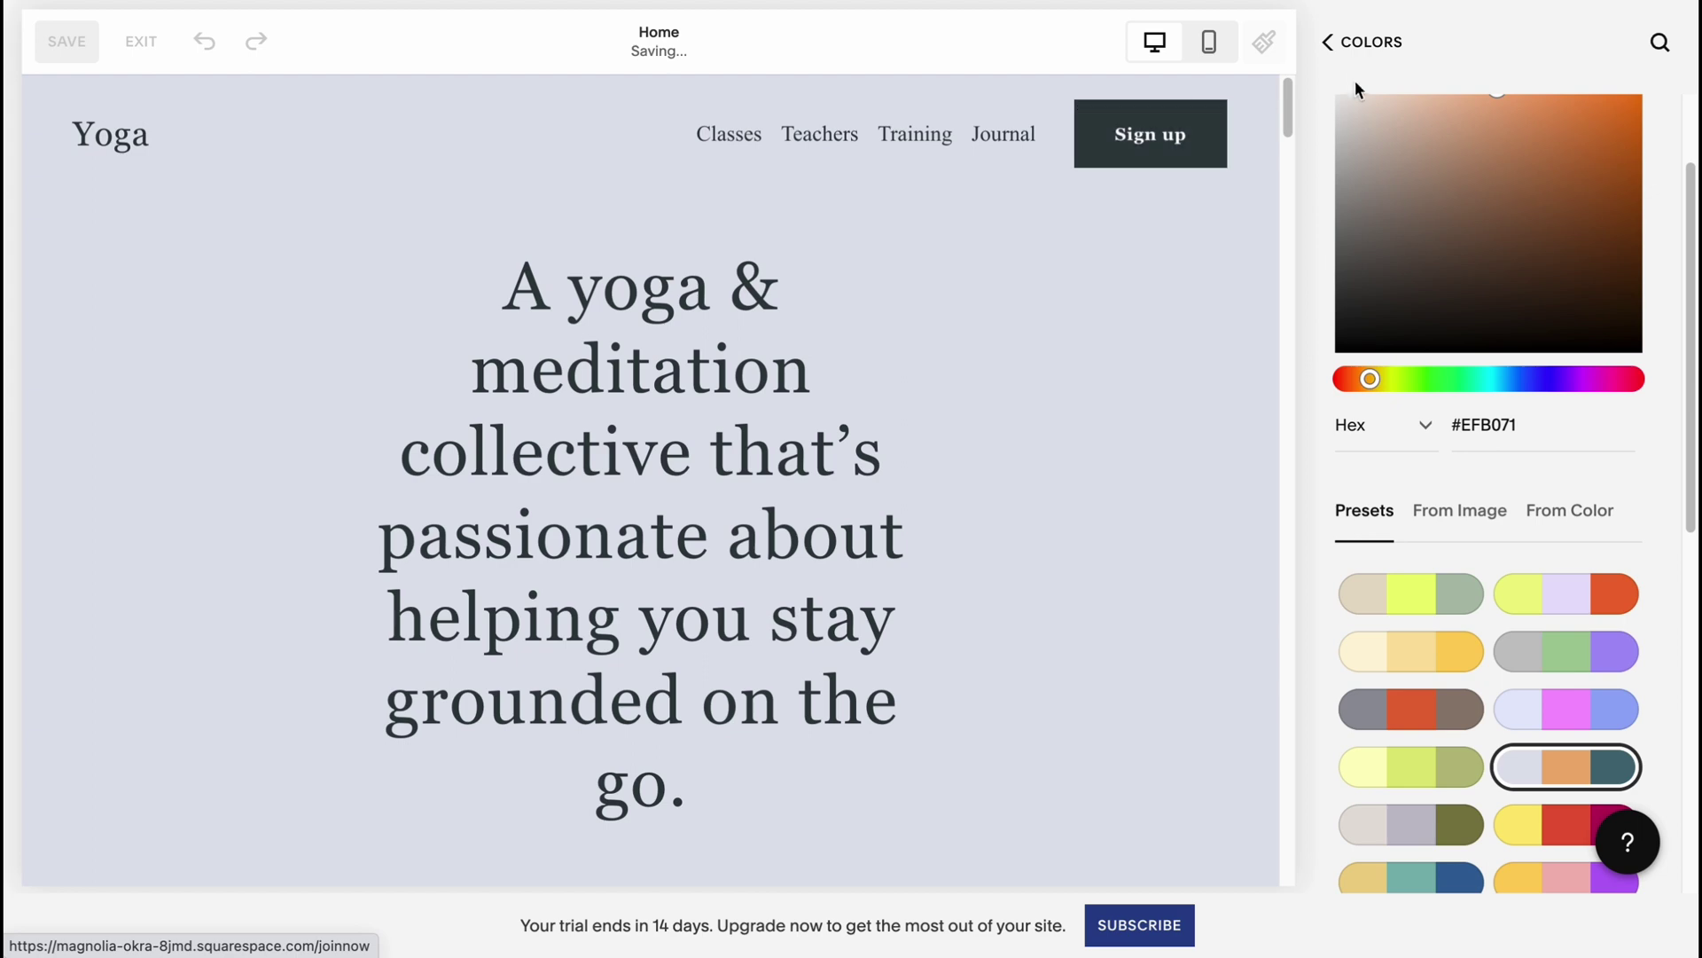
pyautogui.click(1328, 46)
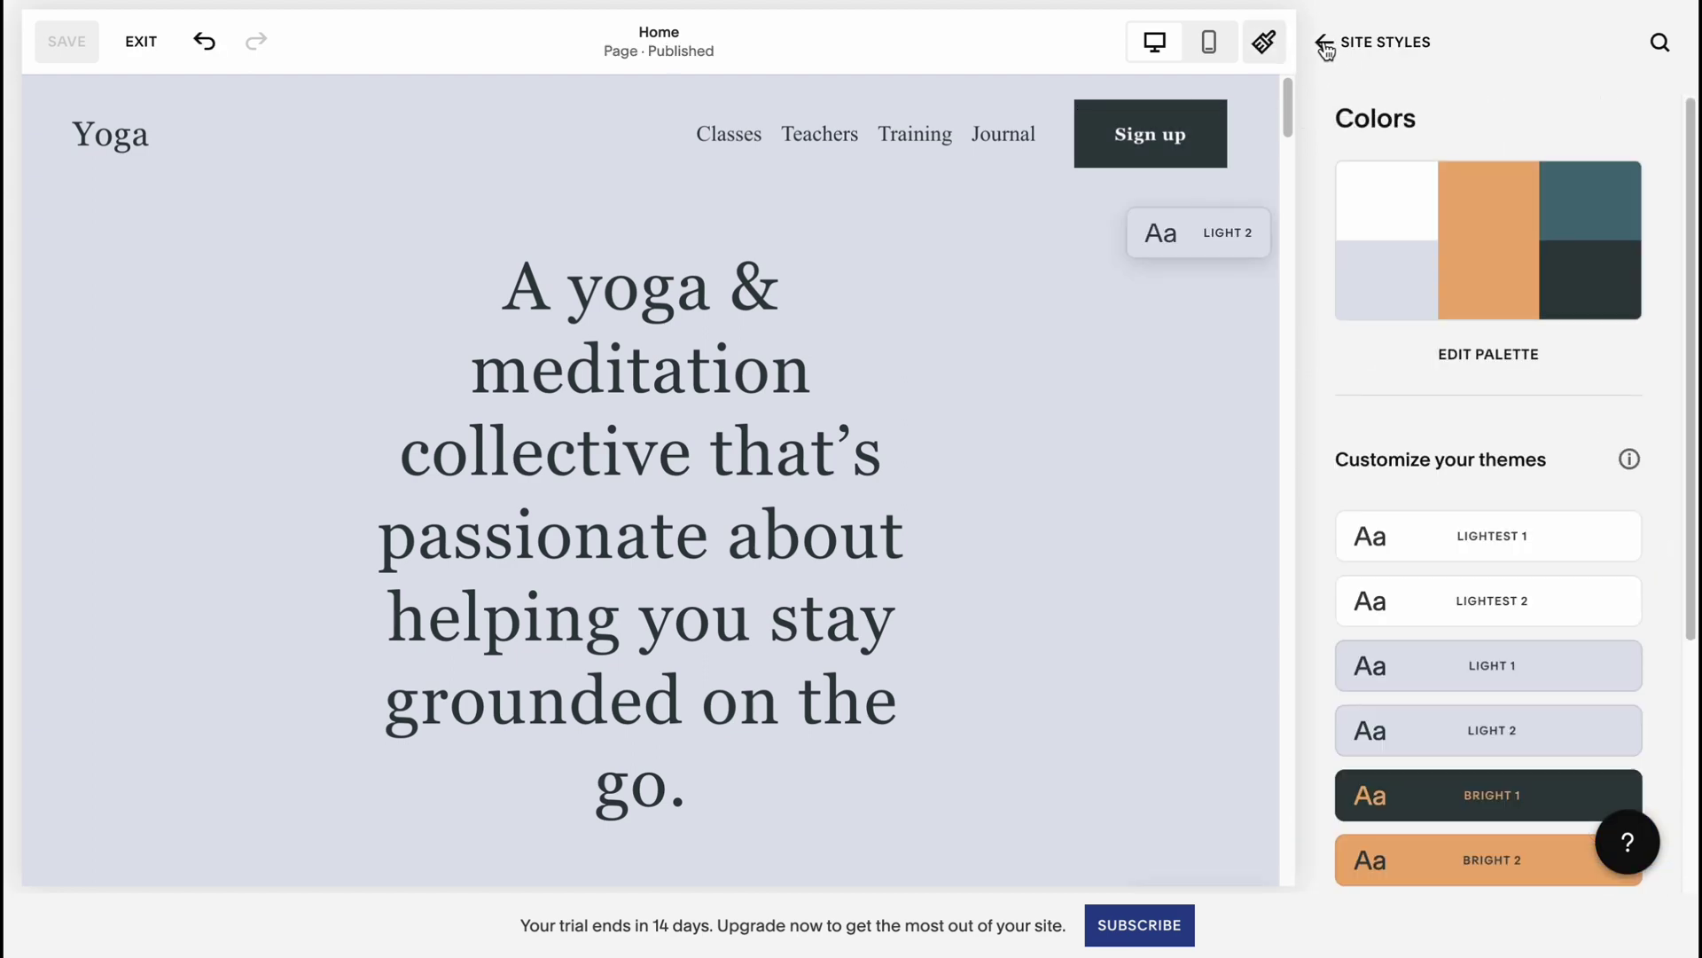
pyautogui.click(1336, 46)
# Close Site Styles and select the photo beside 'Find a flow that fits your schedule'
pyautogui.click(1345, 46)
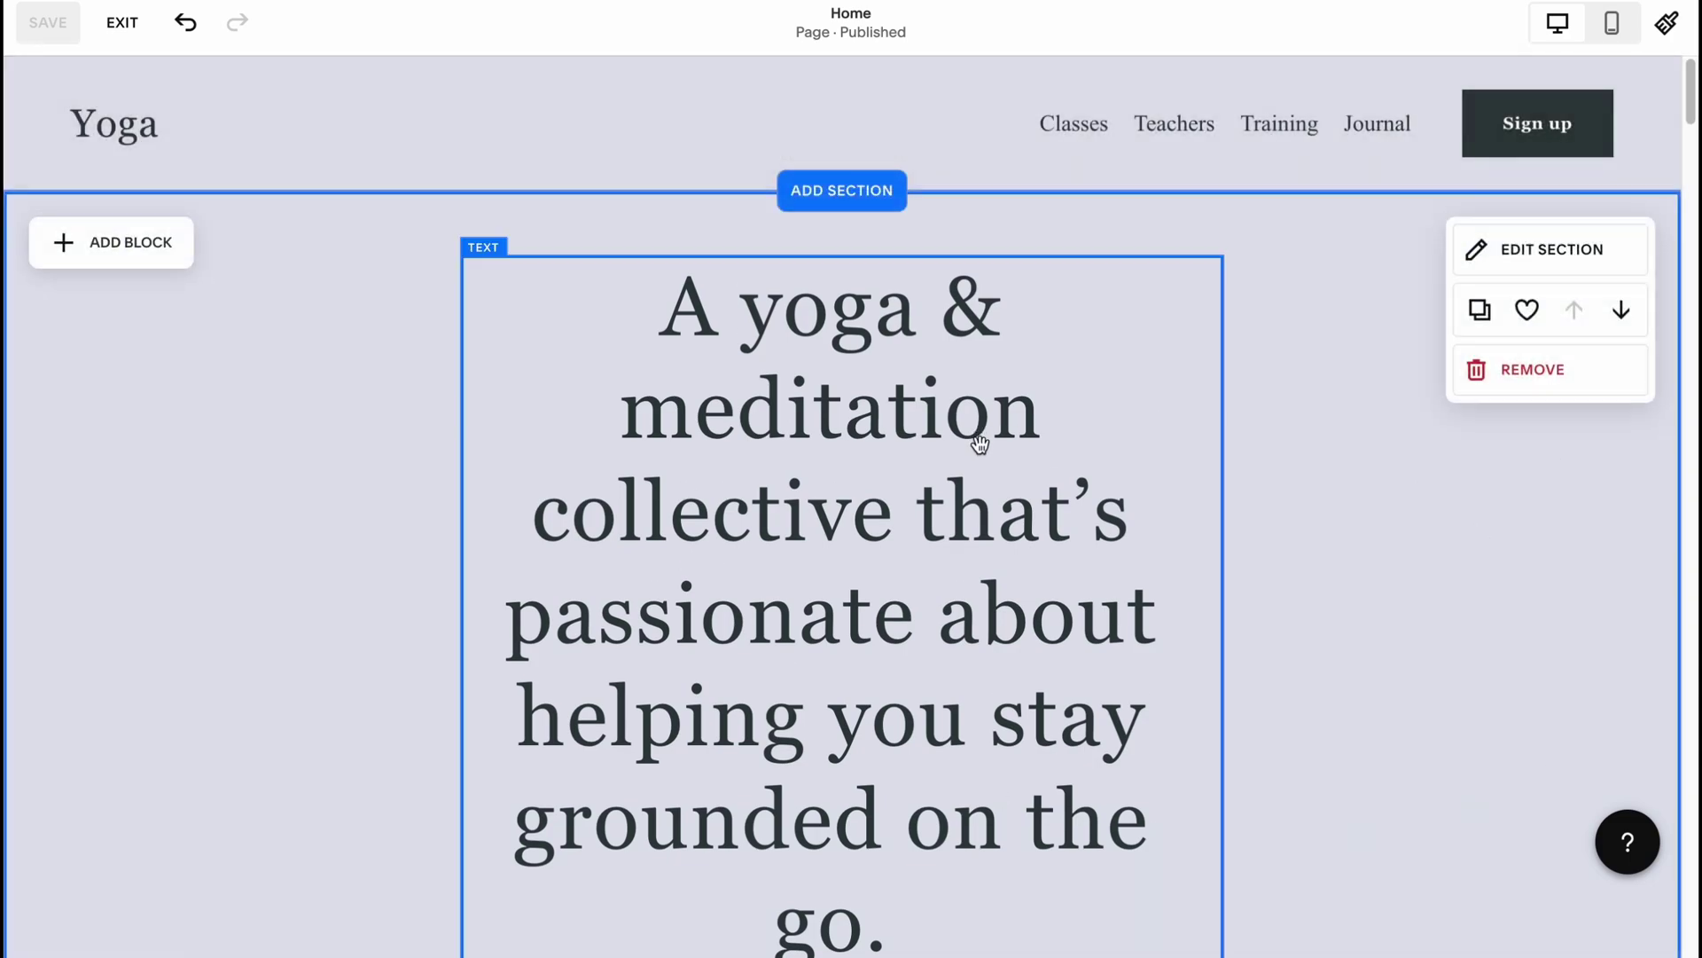
pyautogui.scroll(-15, 970, 449)
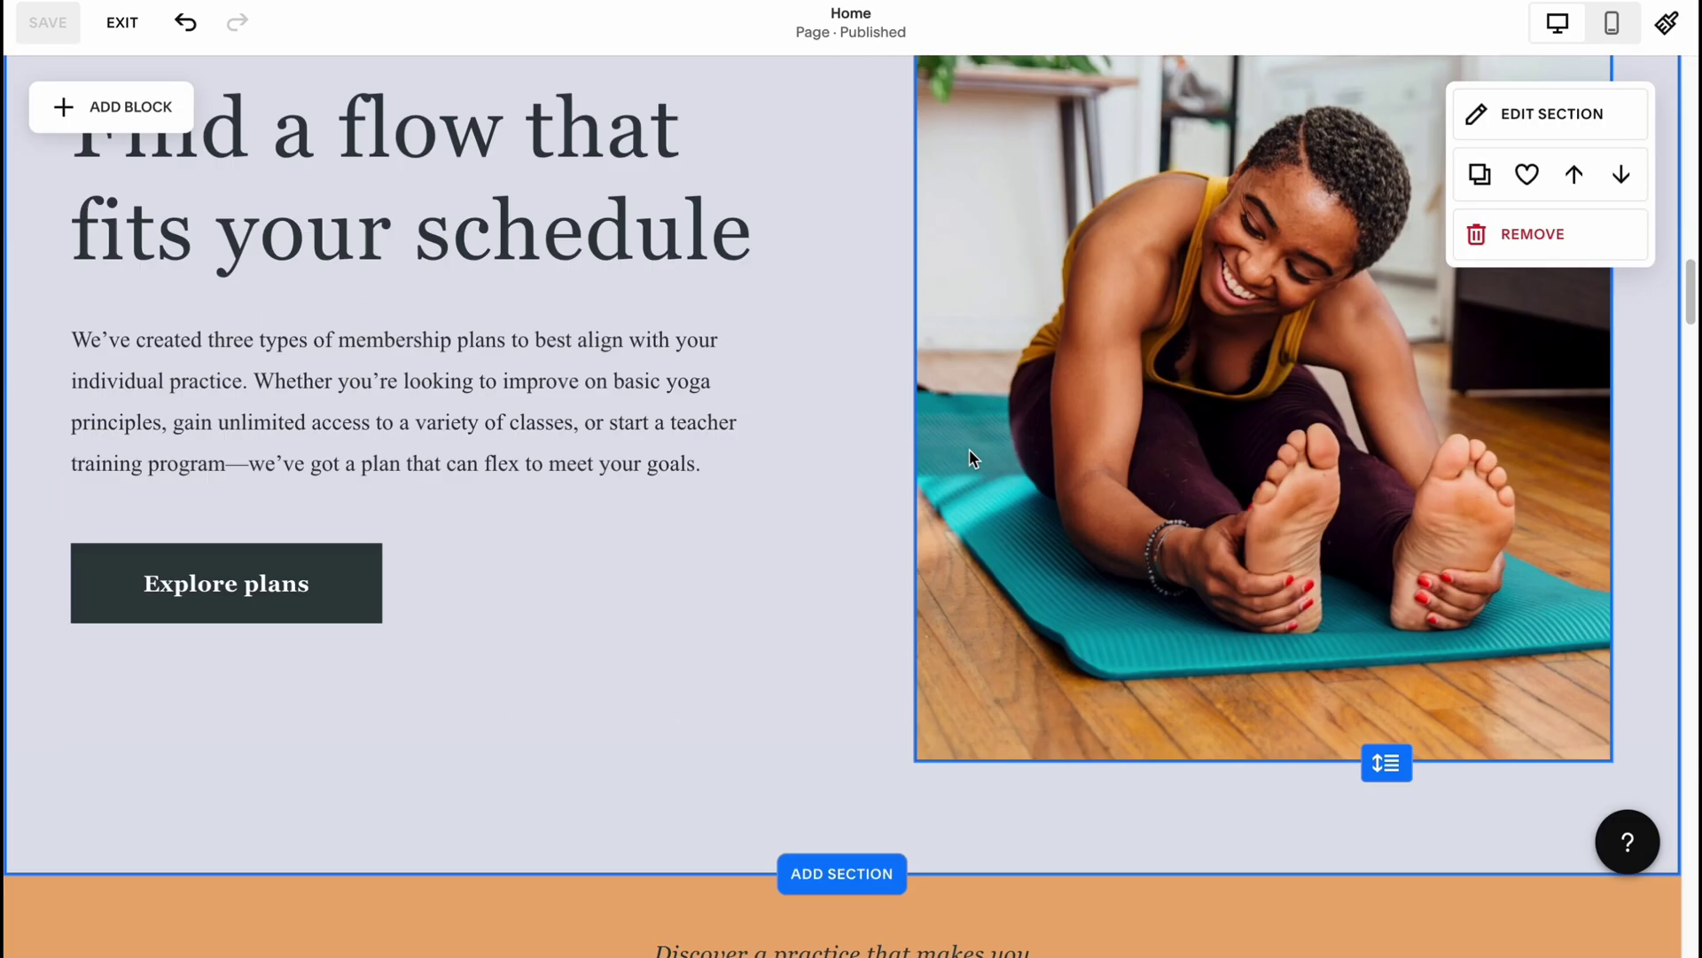
pyautogui.scroll(-20, 970, 449)
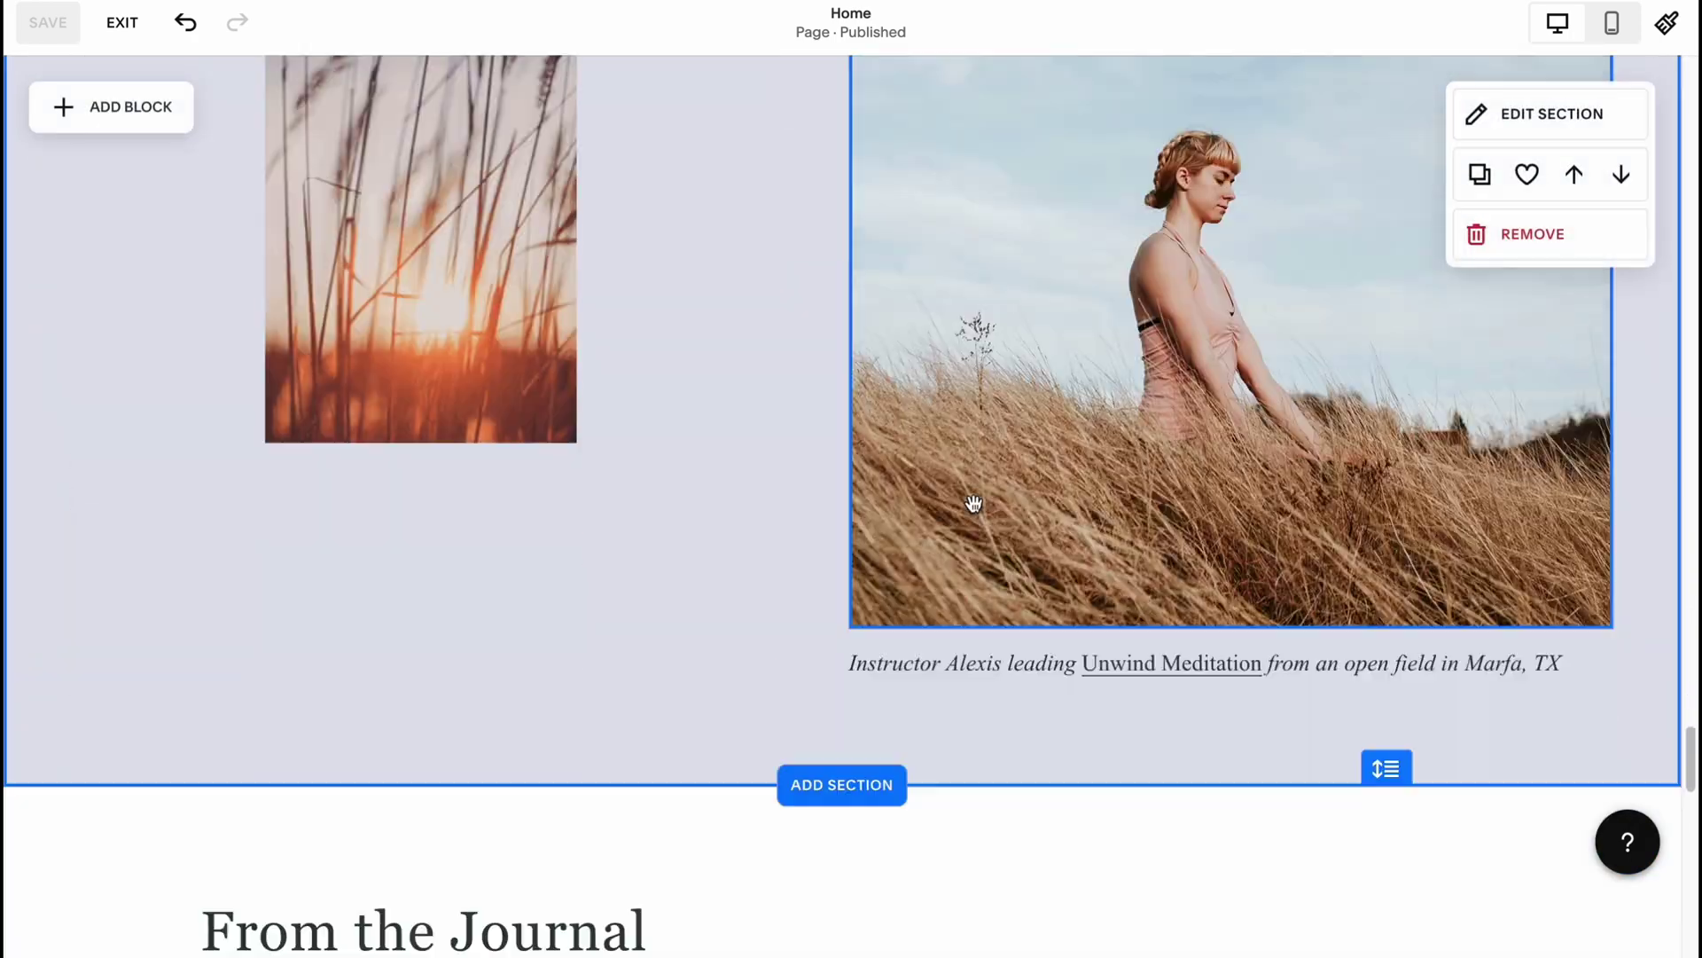
pyautogui.scroll(15, 973, 503)
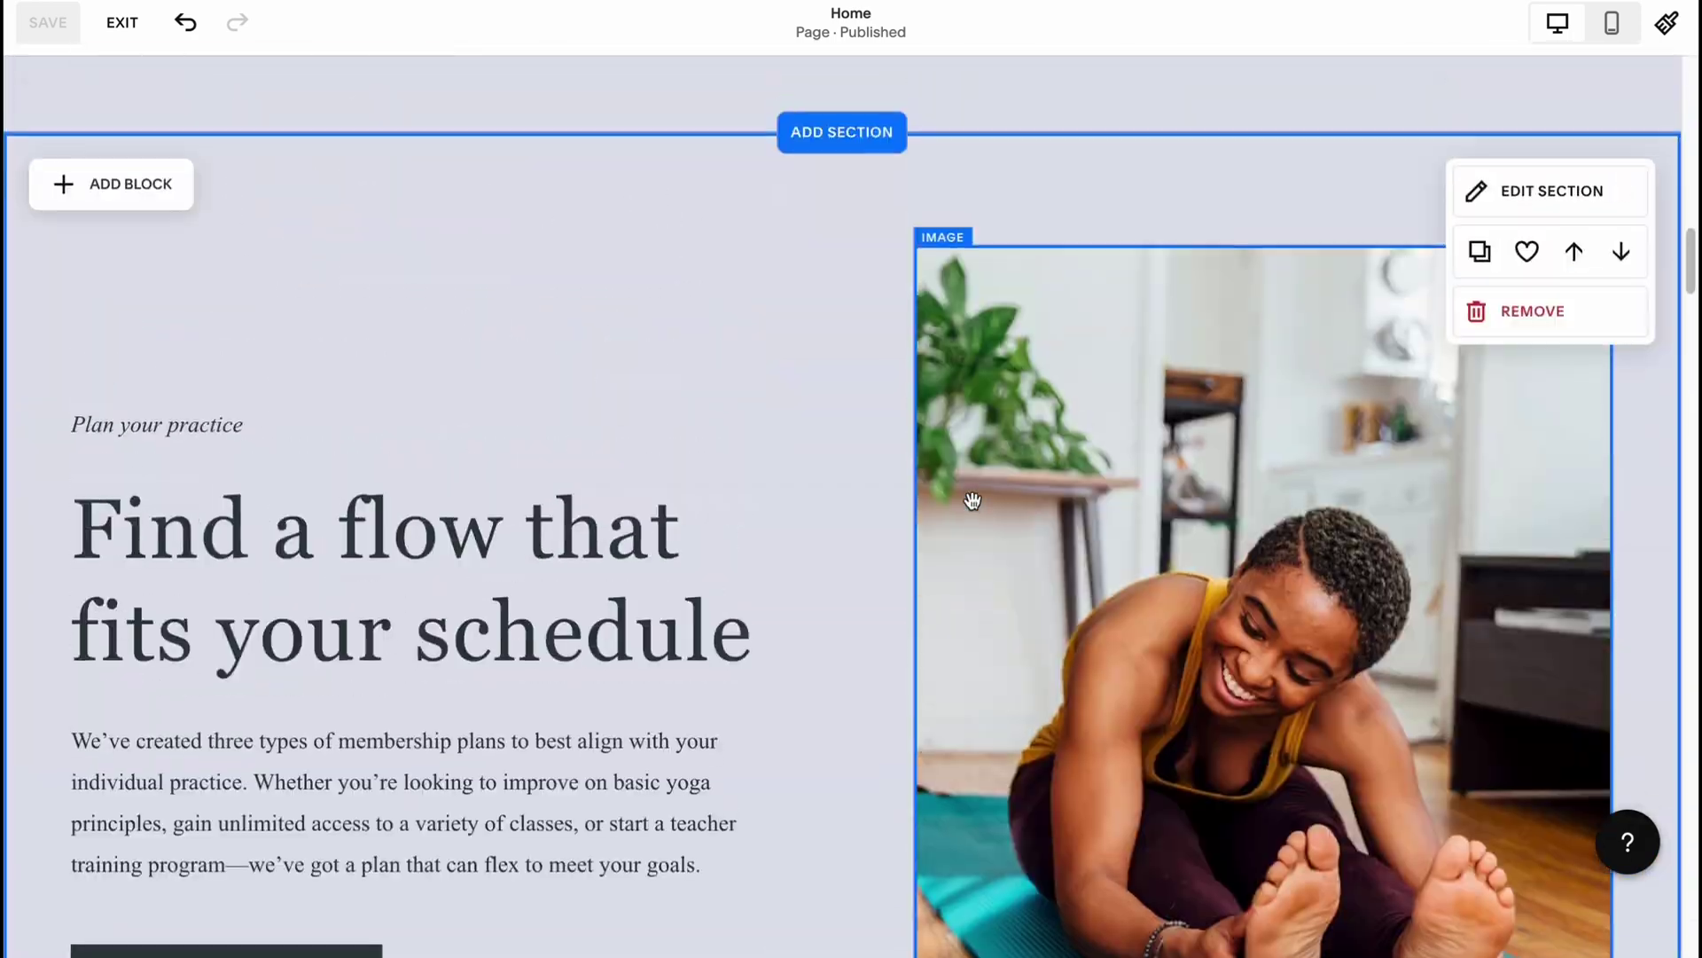
pyautogui.scroll(-1, 1160, 489)
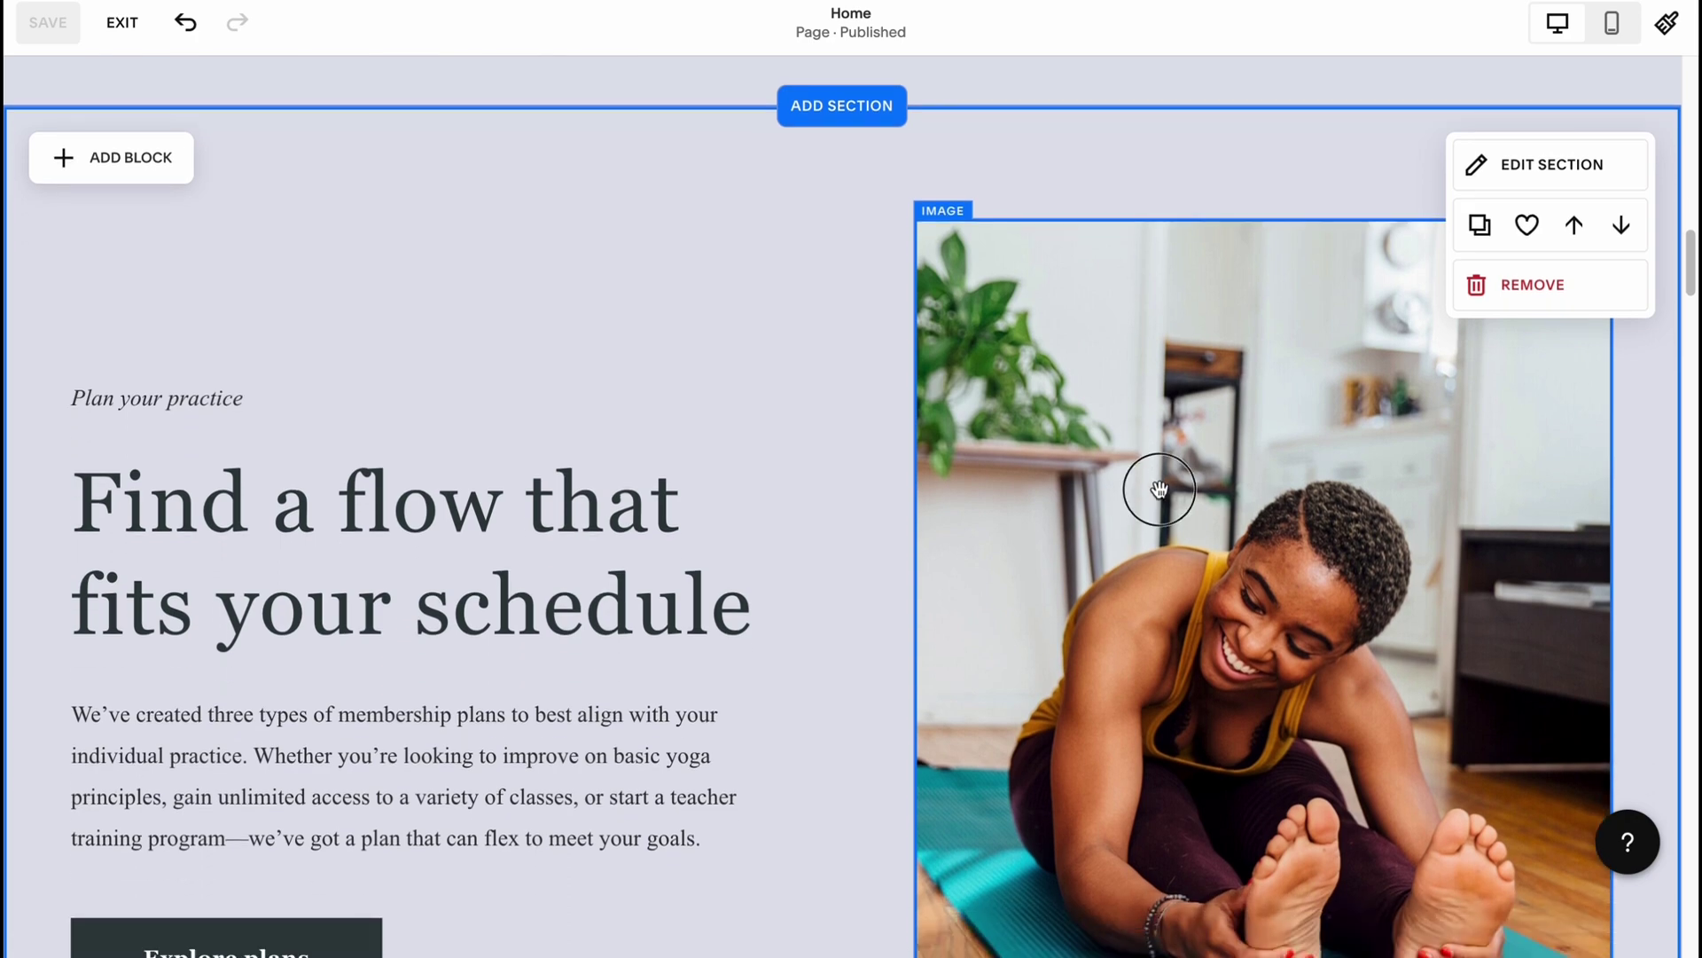
pyautogui.click(1160, 489)
# Open the selected photo's image settings, linked to /joinnow
pyautogui.scroll(3, 950, 248)
pyautogui.scroll(-4, 950, 248)
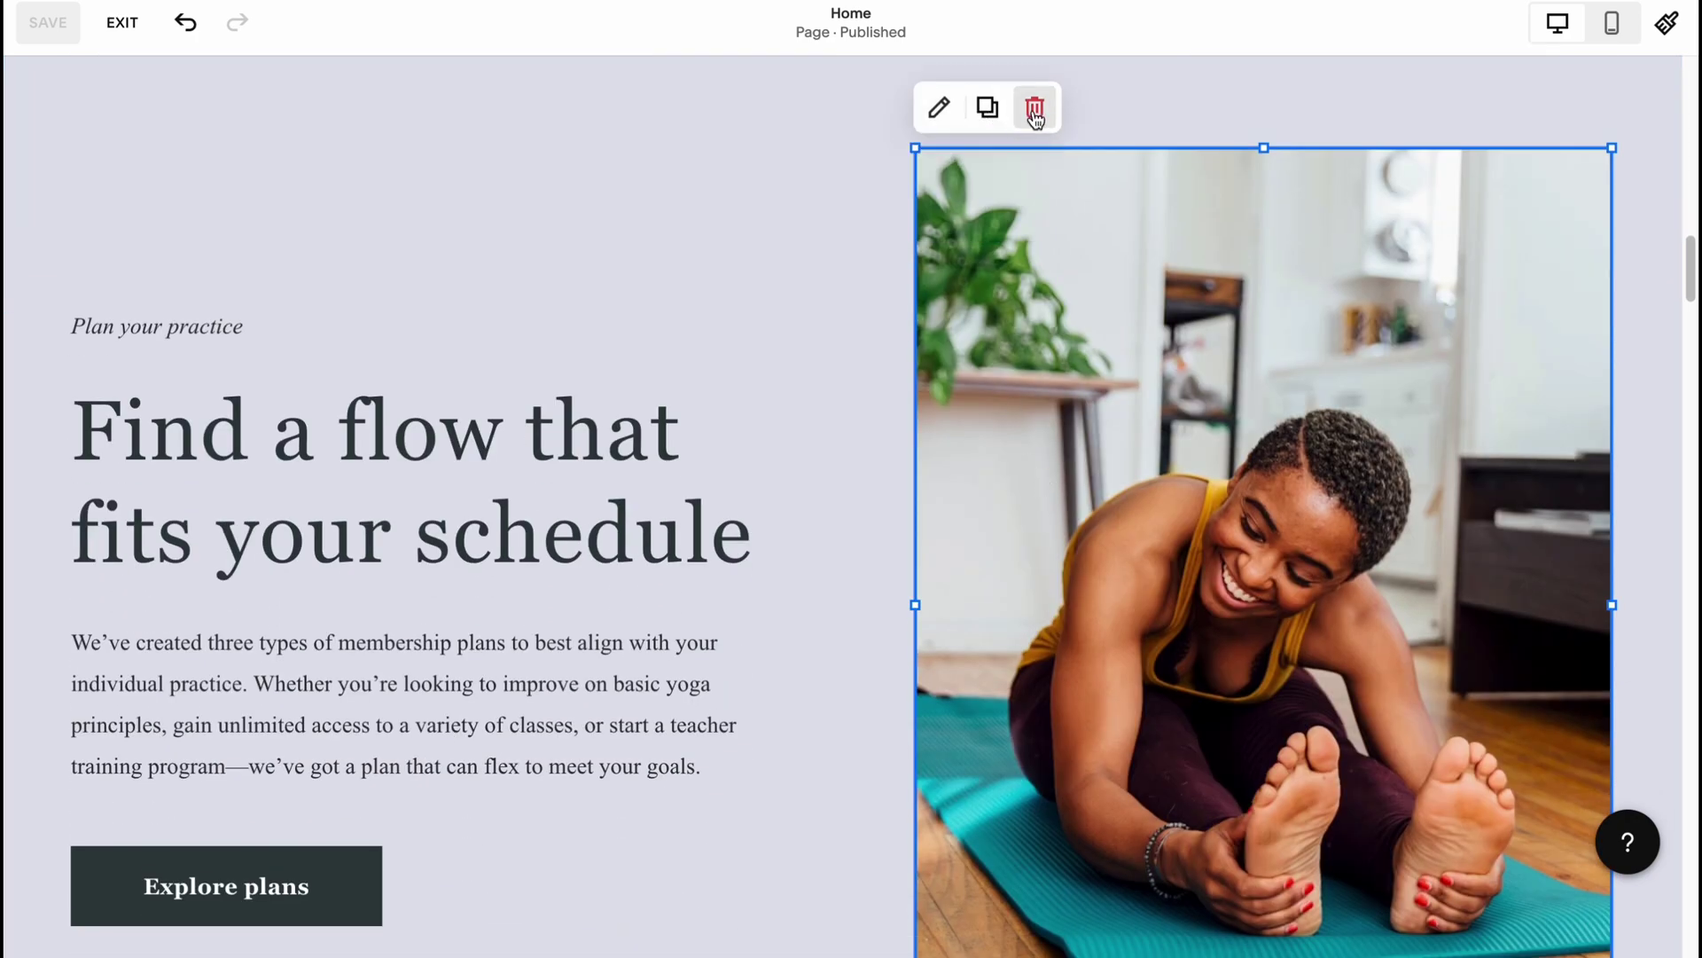
pyautogui.click(941, 110)
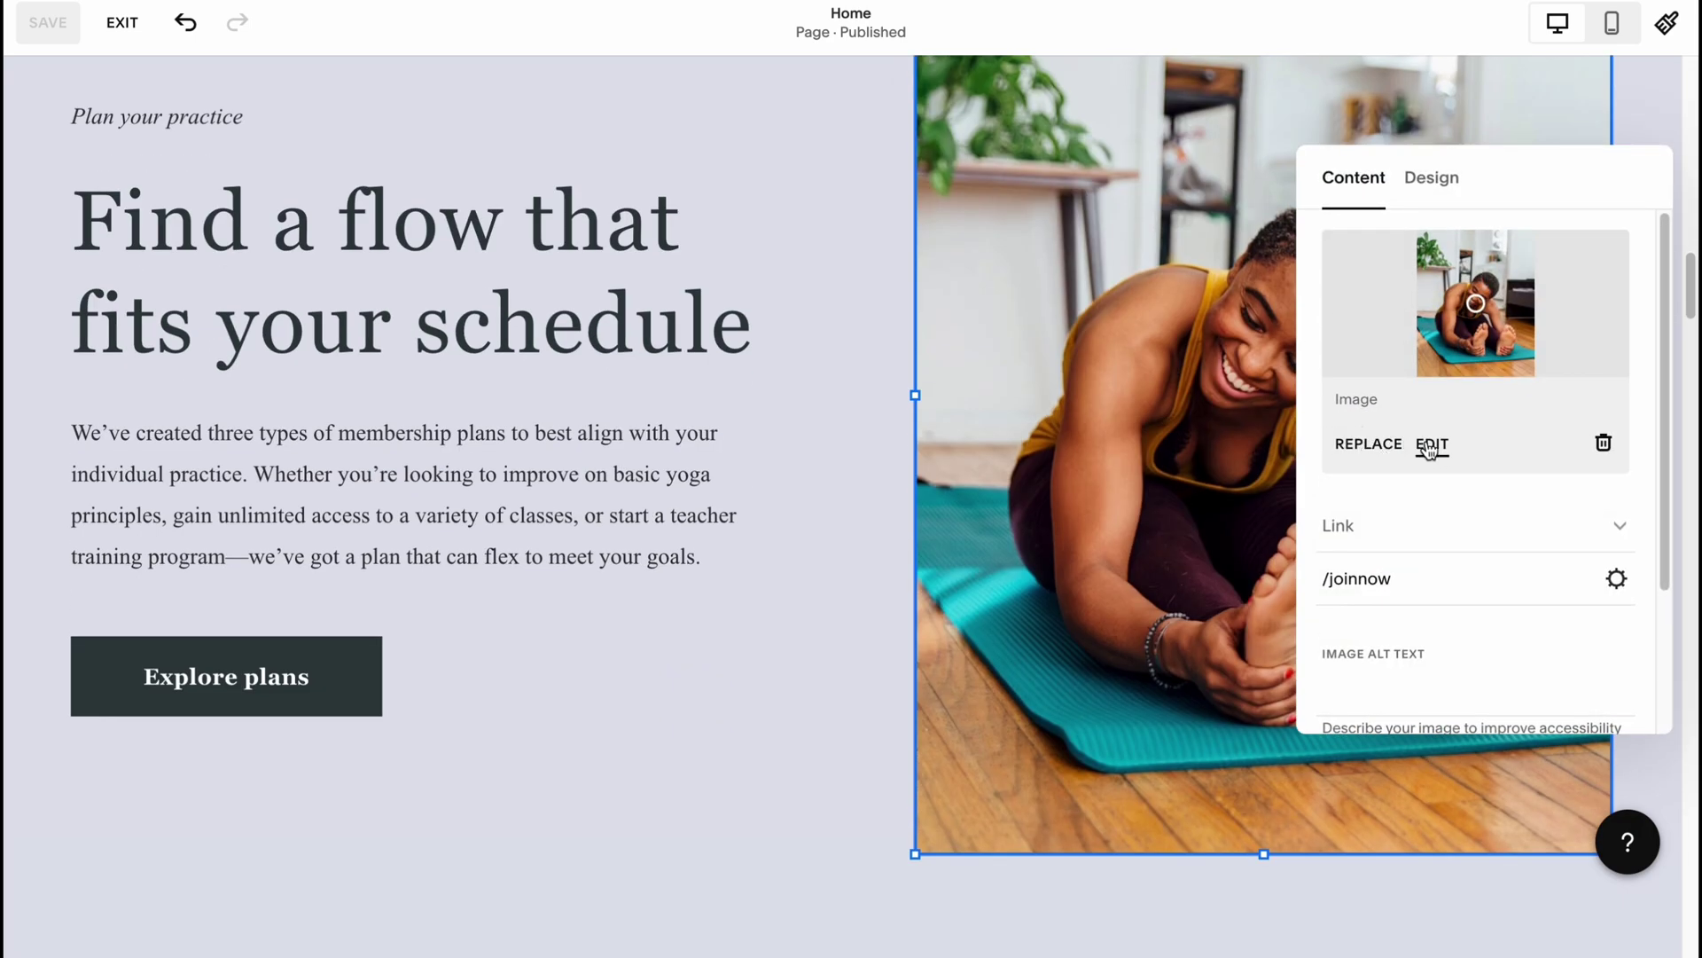
pyautogui.scroll(-4, 1402, 561)
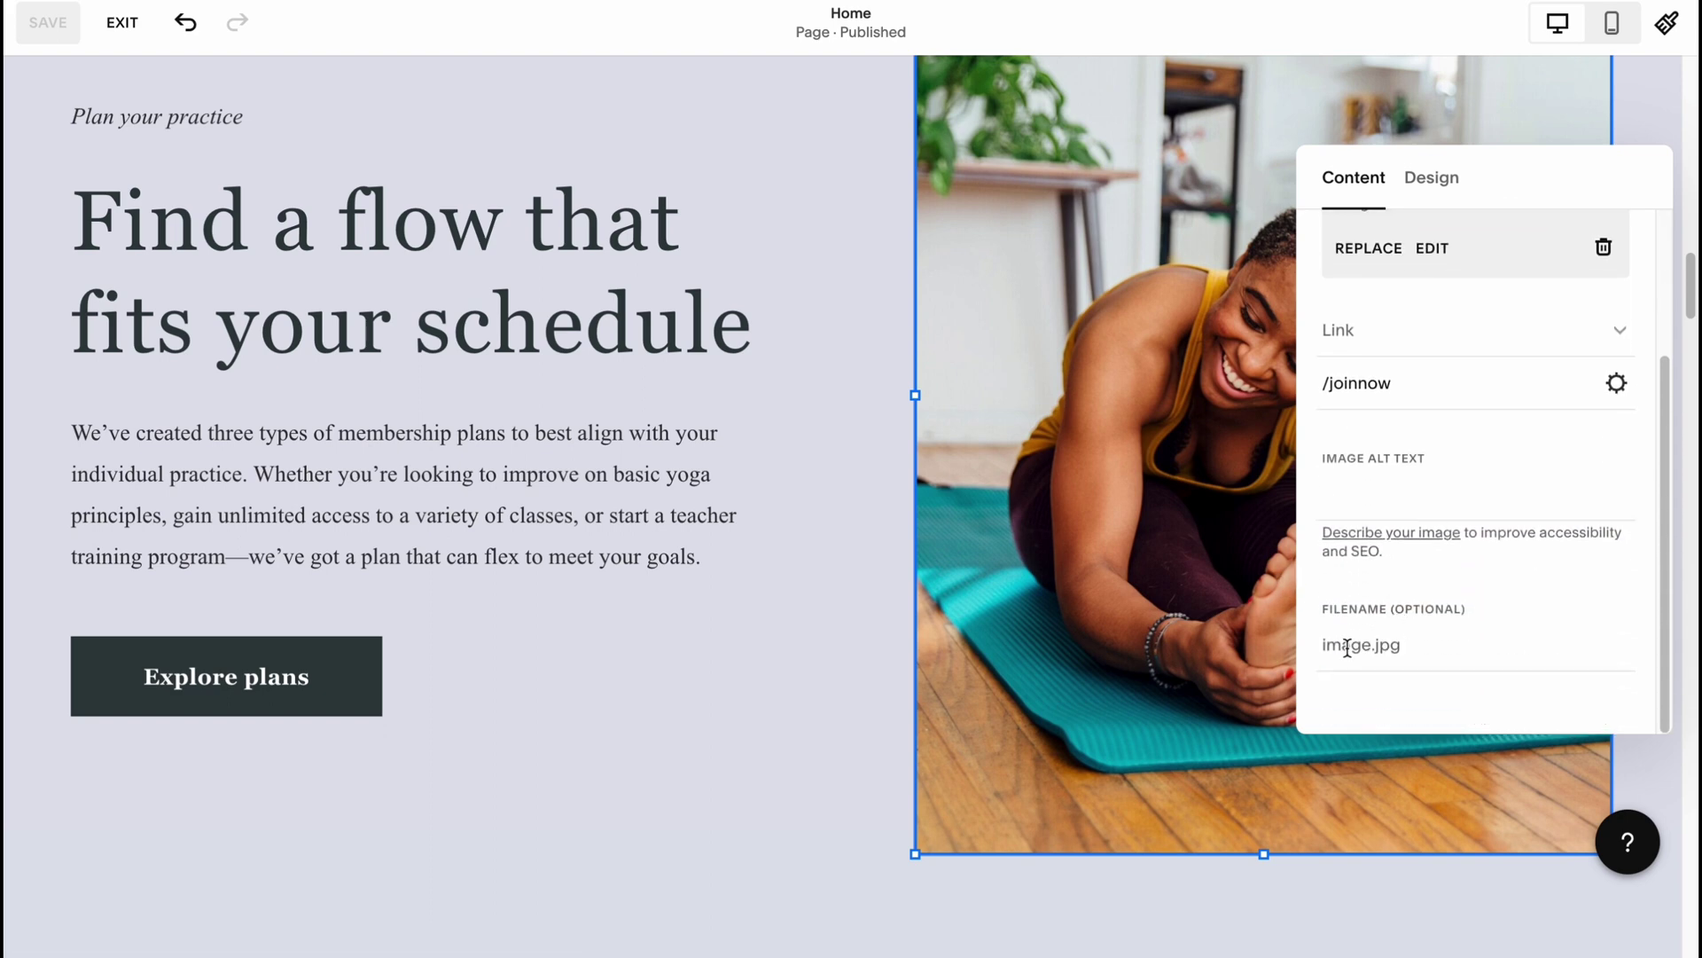
pyautogui.scroll(4, 1416, 470)
# Replace the photo with a free 'yoga' stock shot of an outdoor seated pose
pyautogui.click(1386, 455)
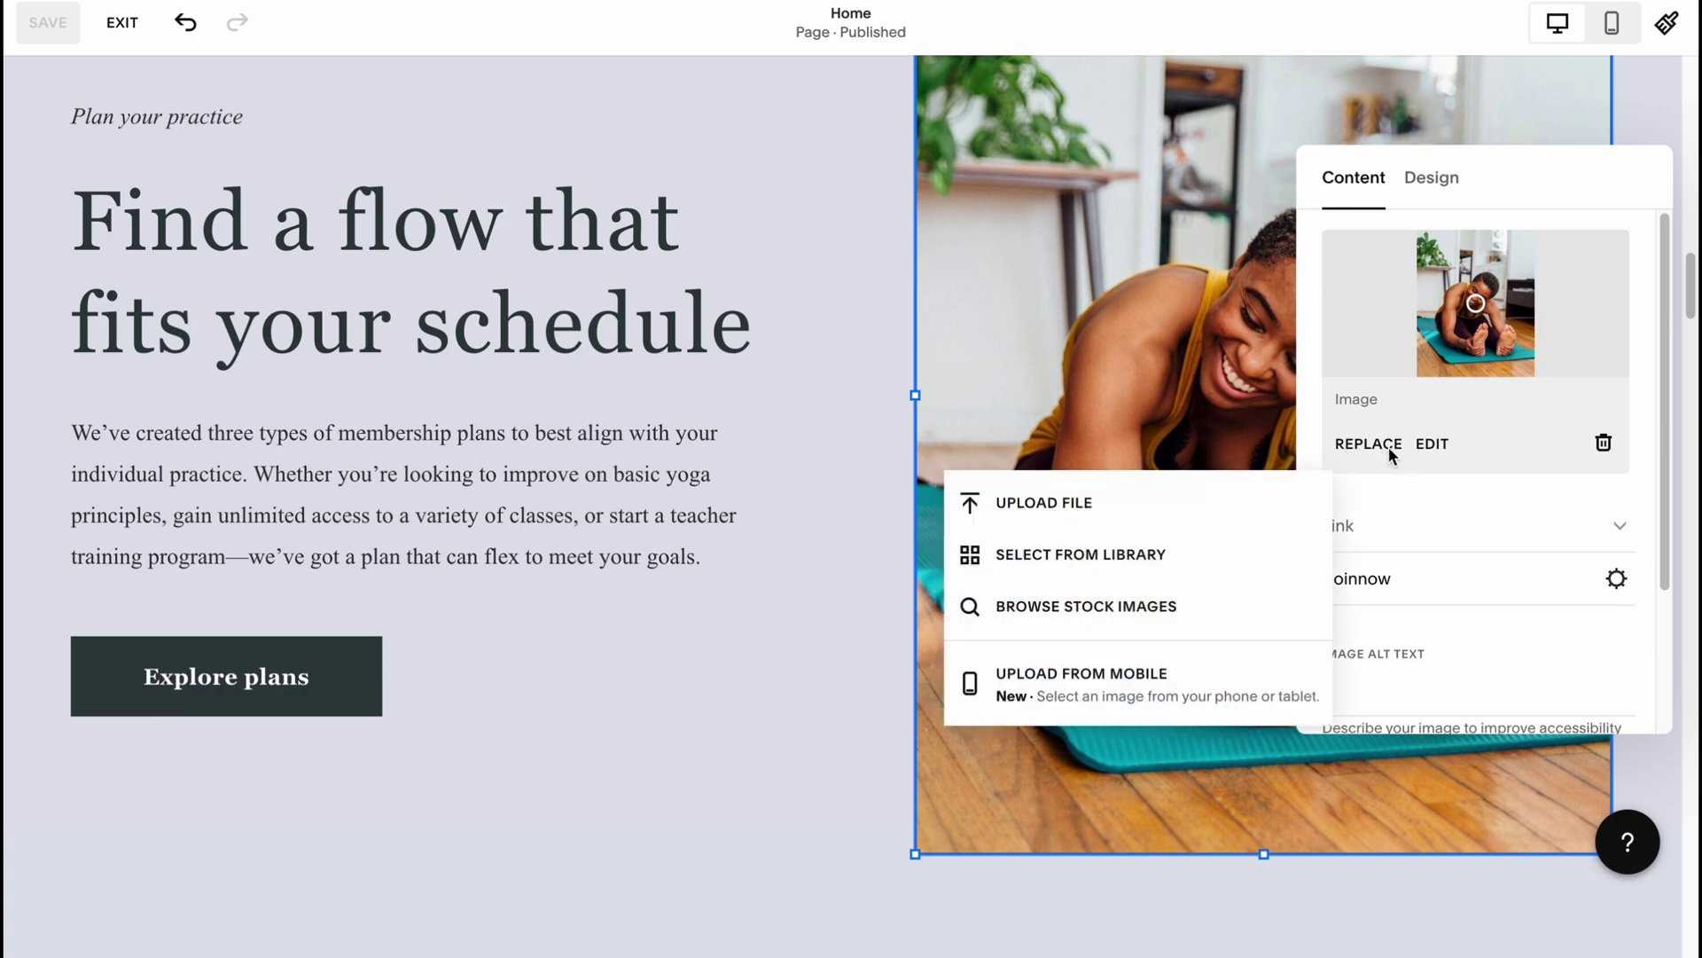
pyautogui.click(1106, 609)
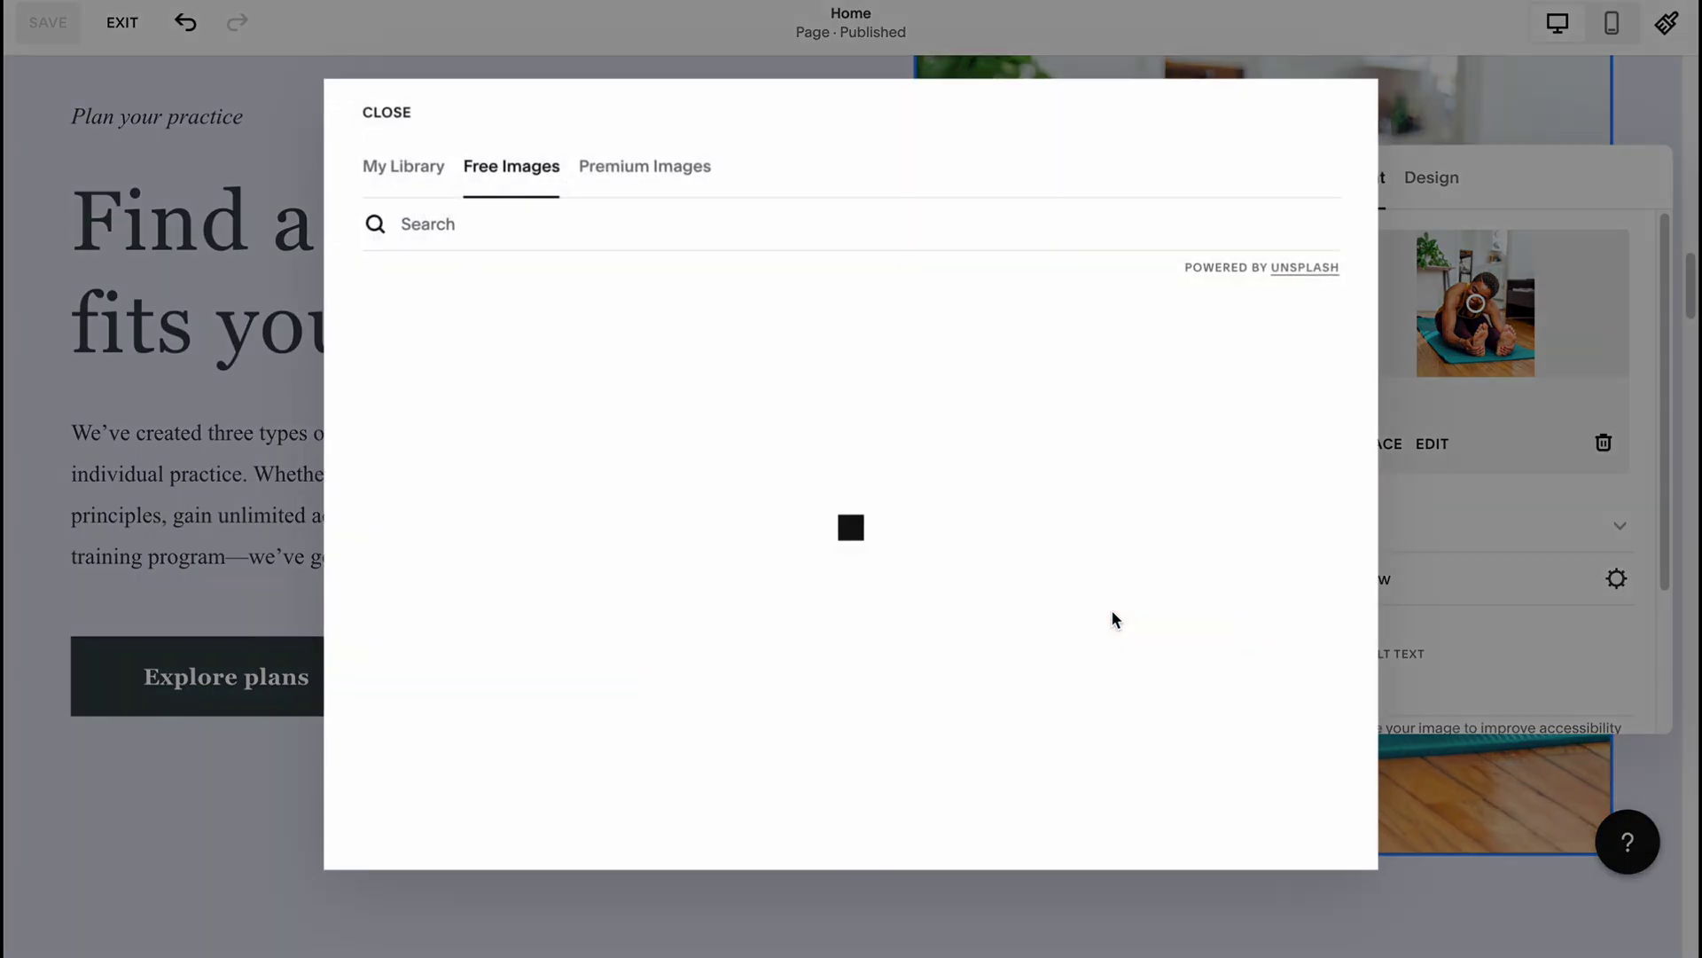
pyautogui.click(618, 214)
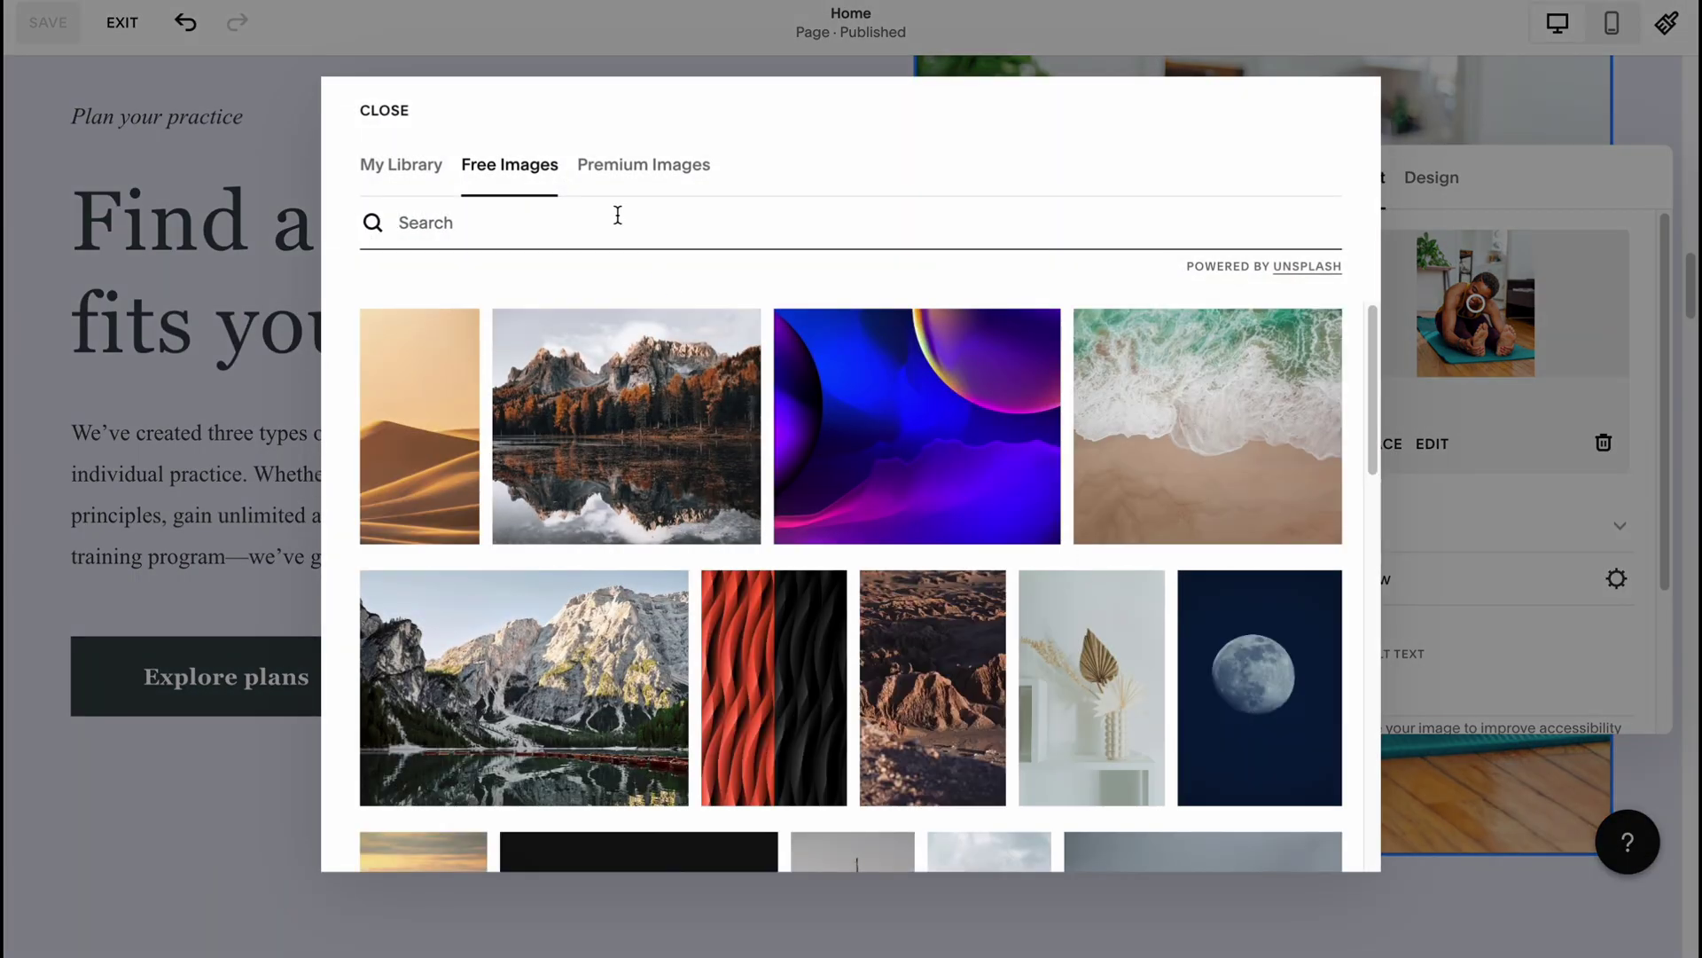
pyautogui.write('yoga')
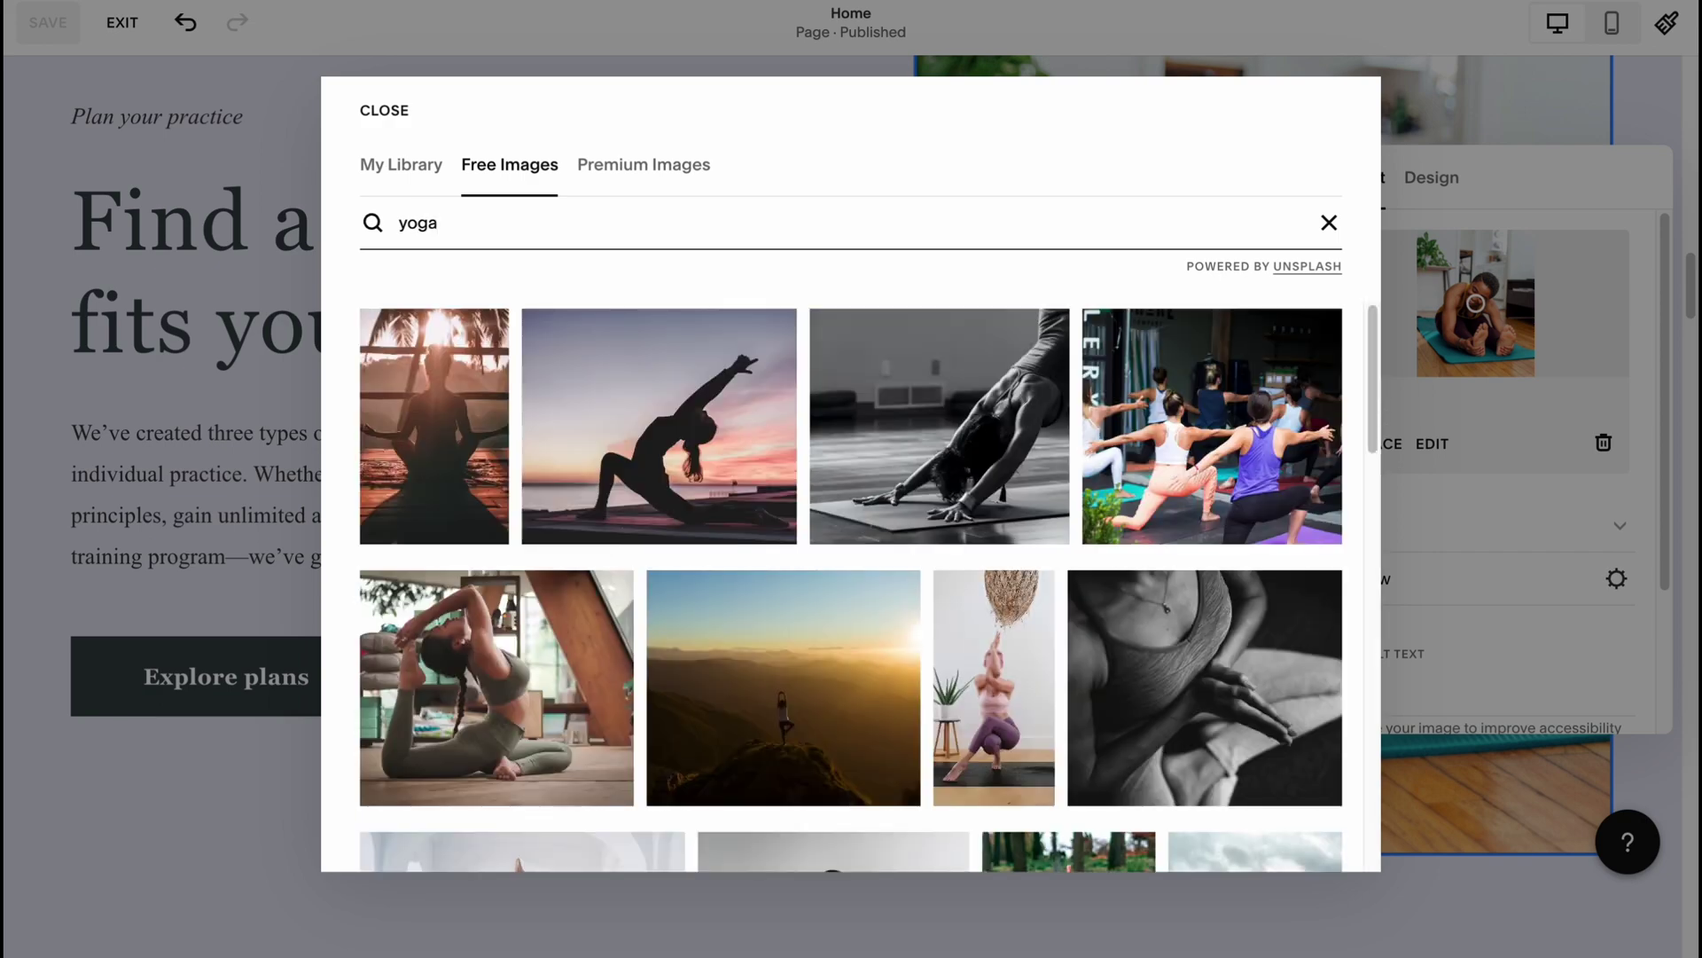
pyautogui.scroll(-3, 645, 583)
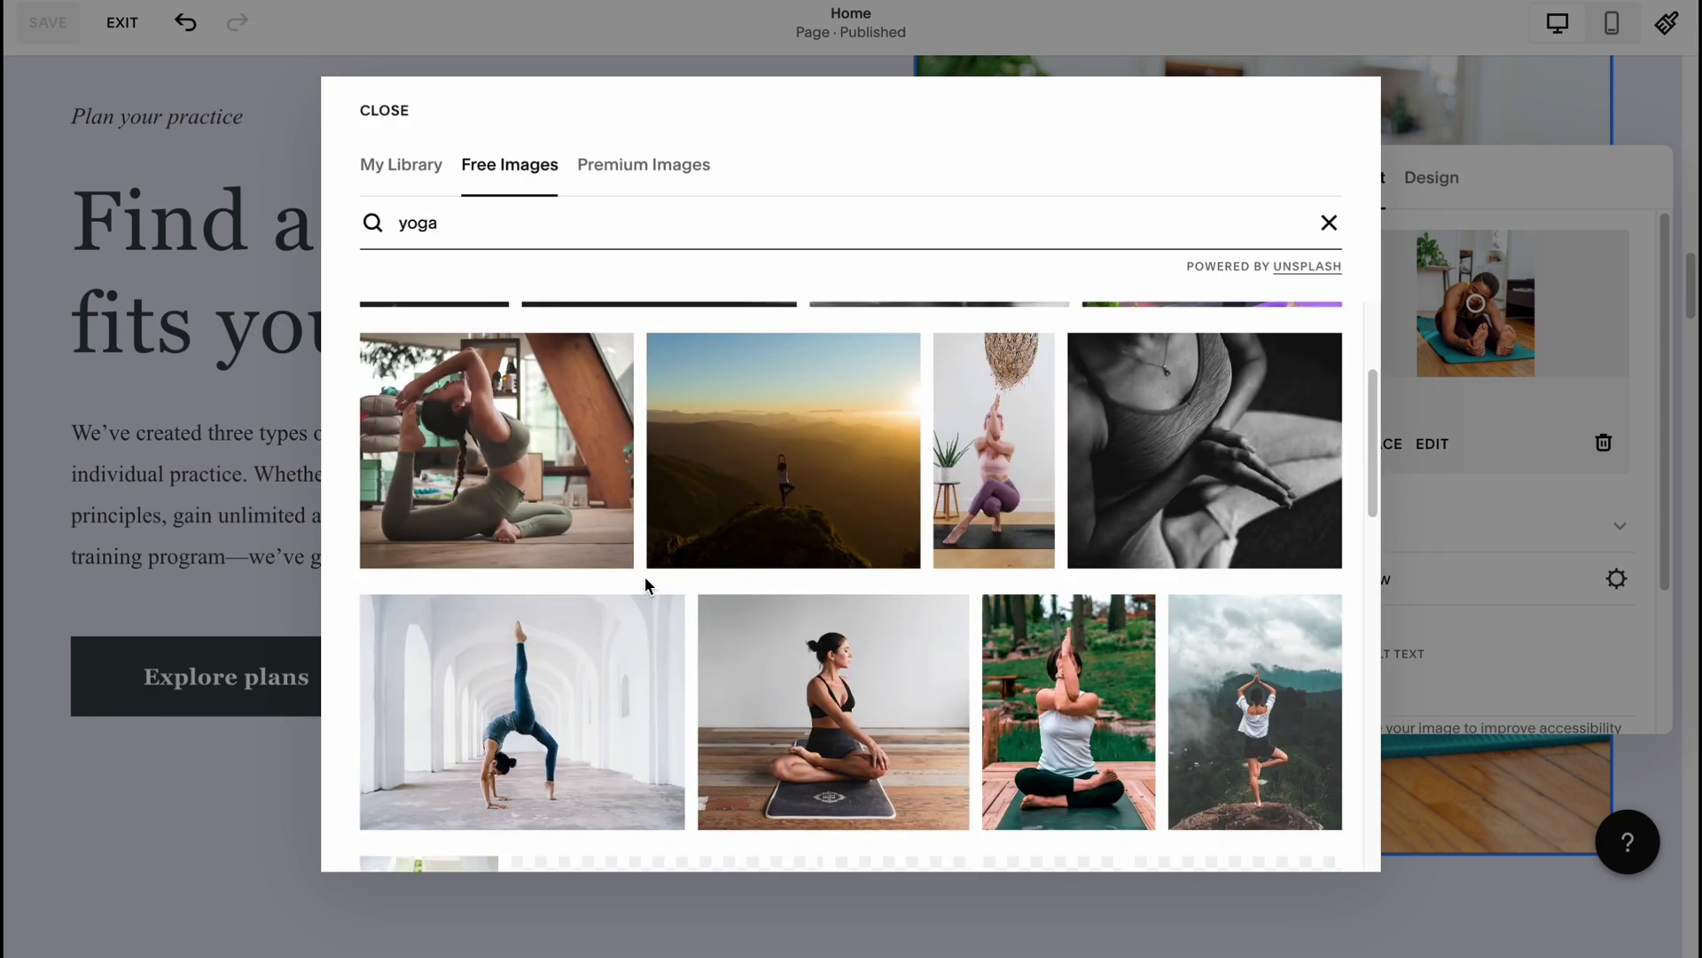
pyautogui.click(1098, 694)
pyautogui.click(1093, 625)
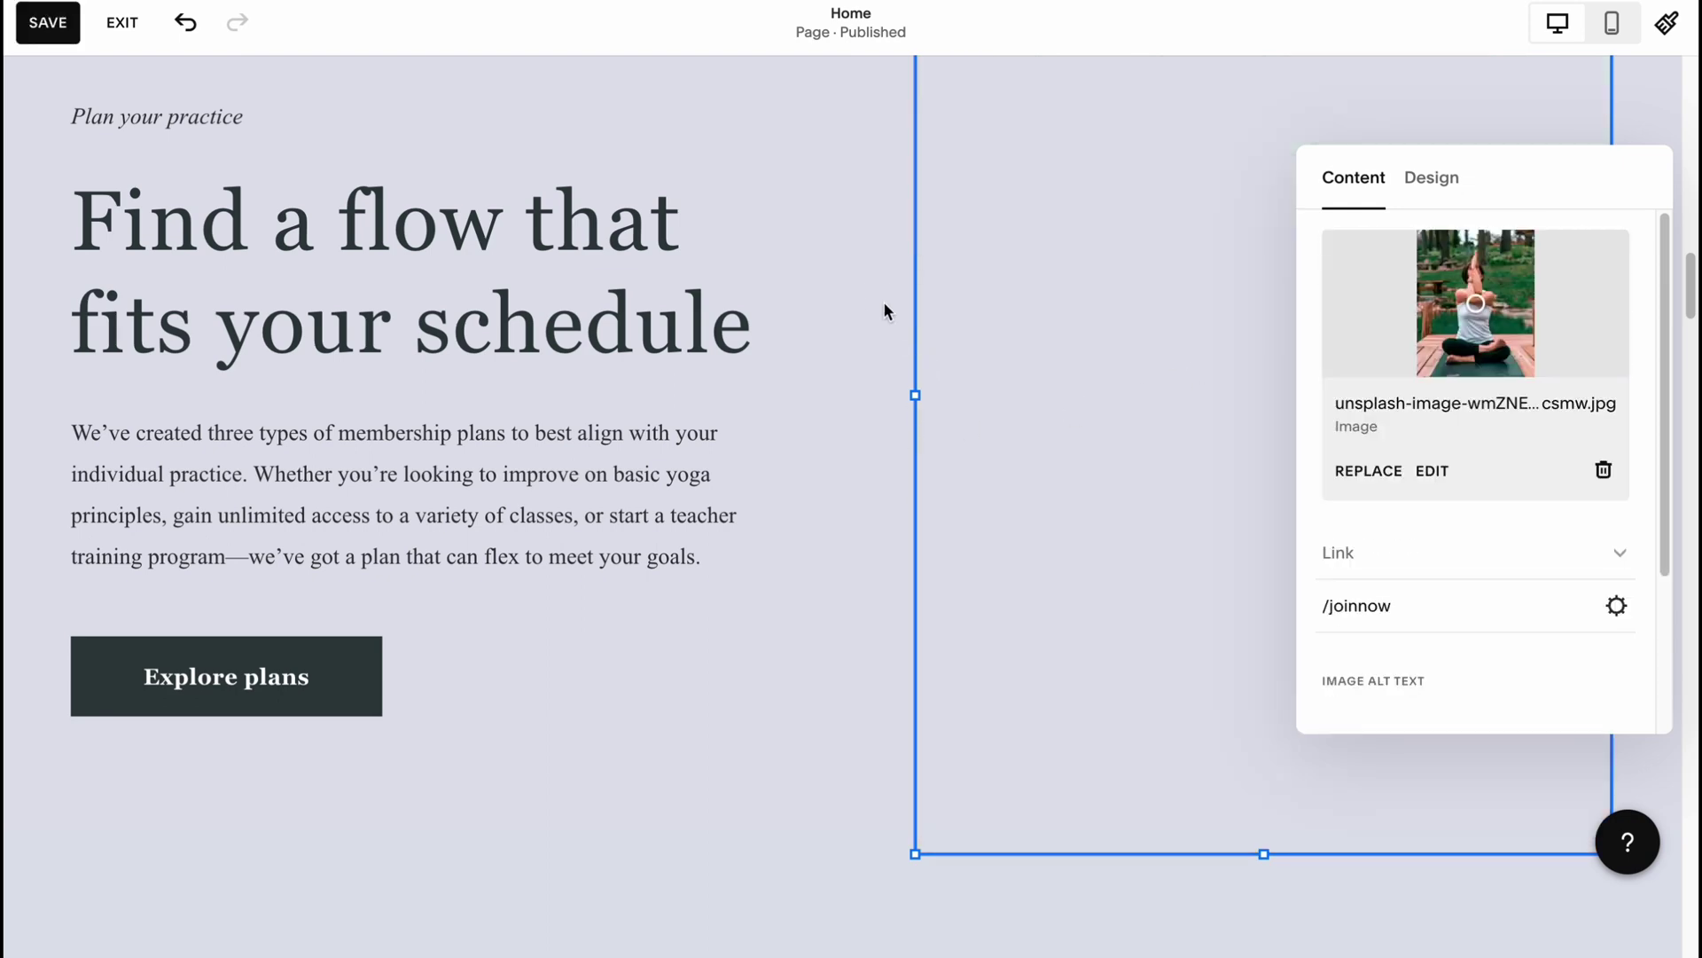
pyautogui.click(883, 301)
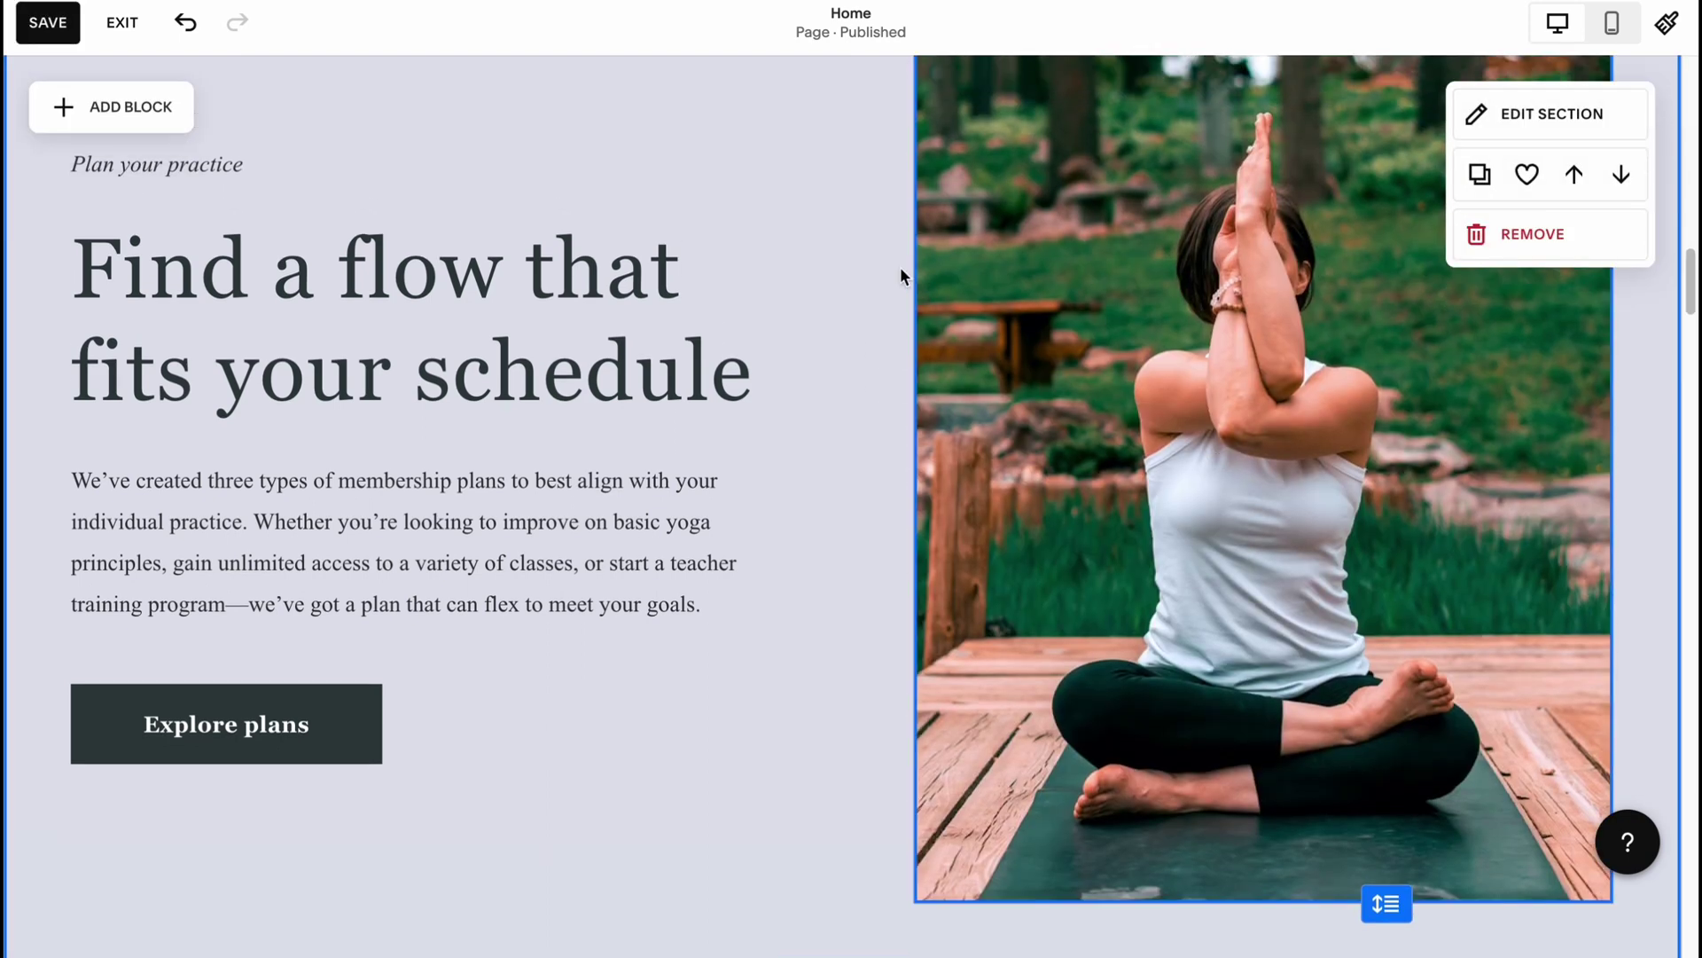
# Change the plans-section heading text to 'HelperMan Yoga'
pyautogui.click(460, 294)
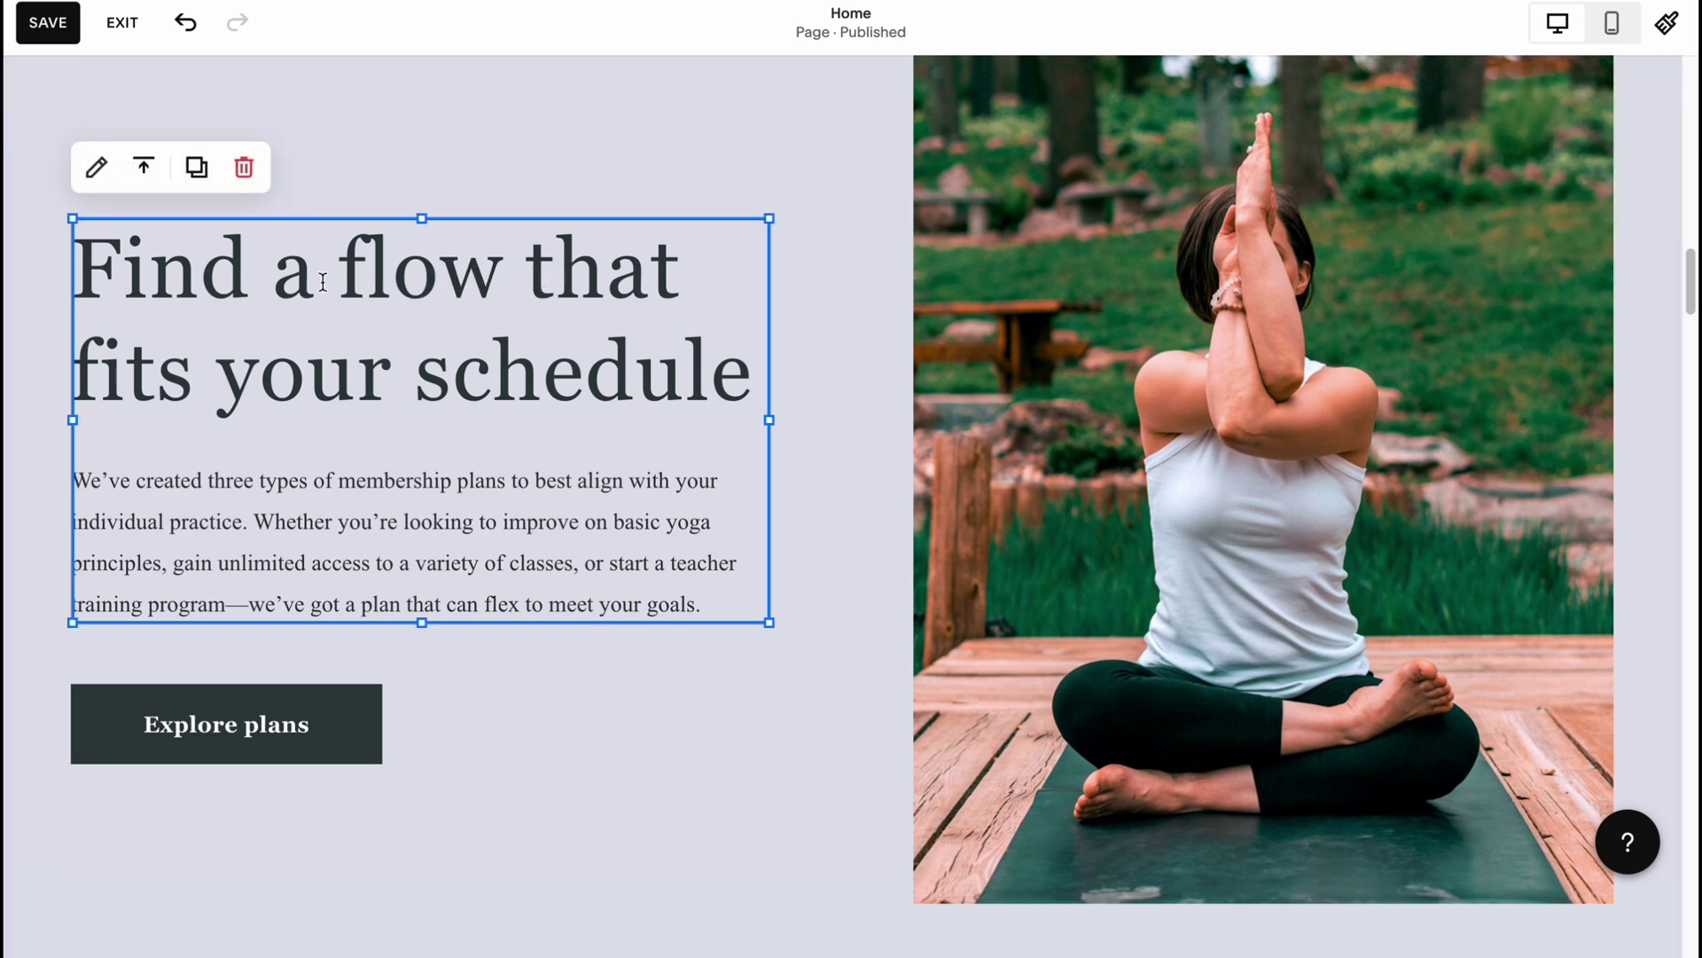
pyautogui.click(95, 166)
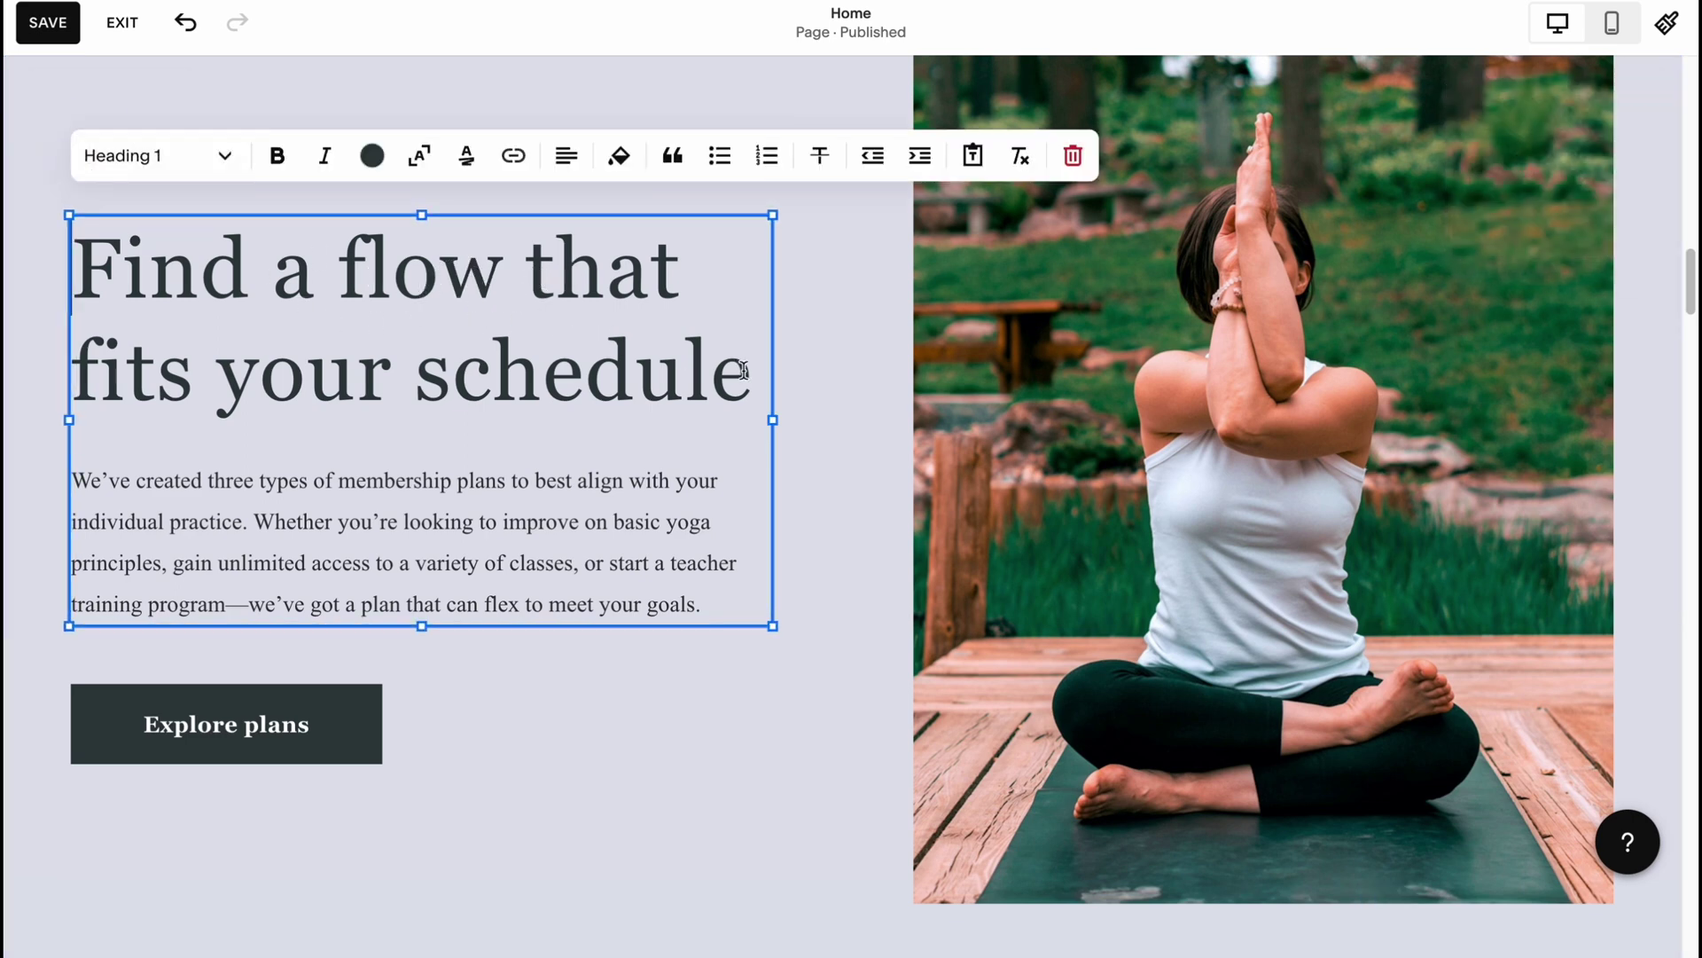
pyautogui.moveTo(743, 371); pyautogui.dragTo(4, 266)
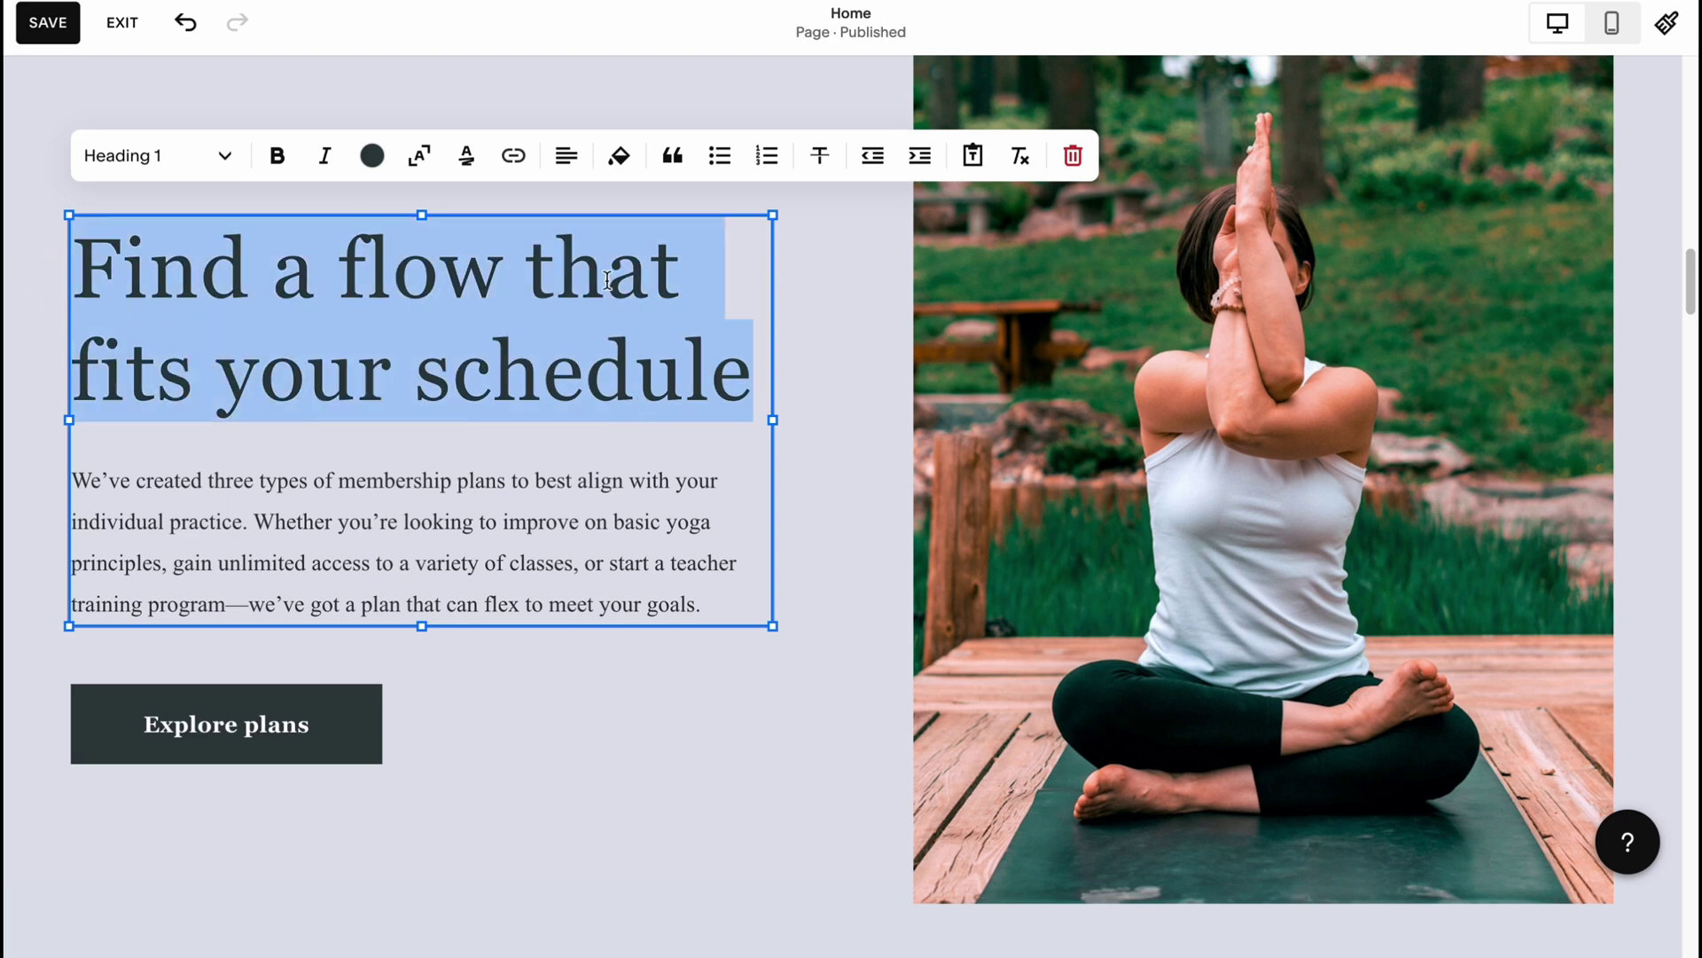
pyautogui.write('Help')
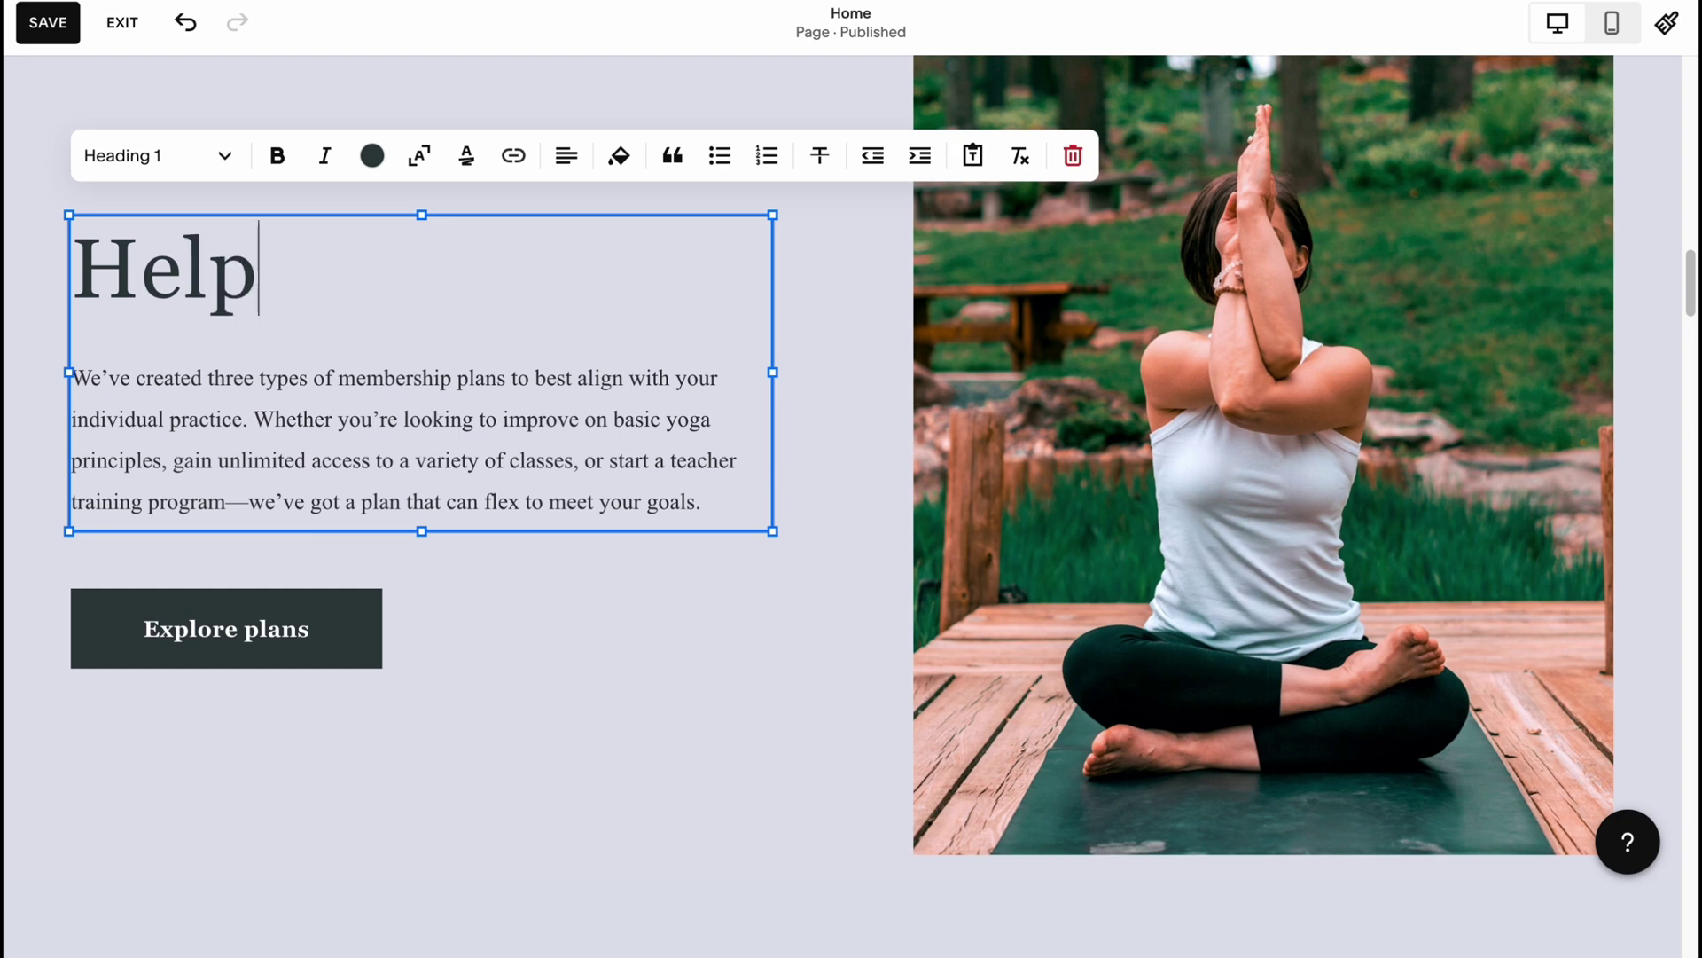
pyautogui.write('erMan Yoga')
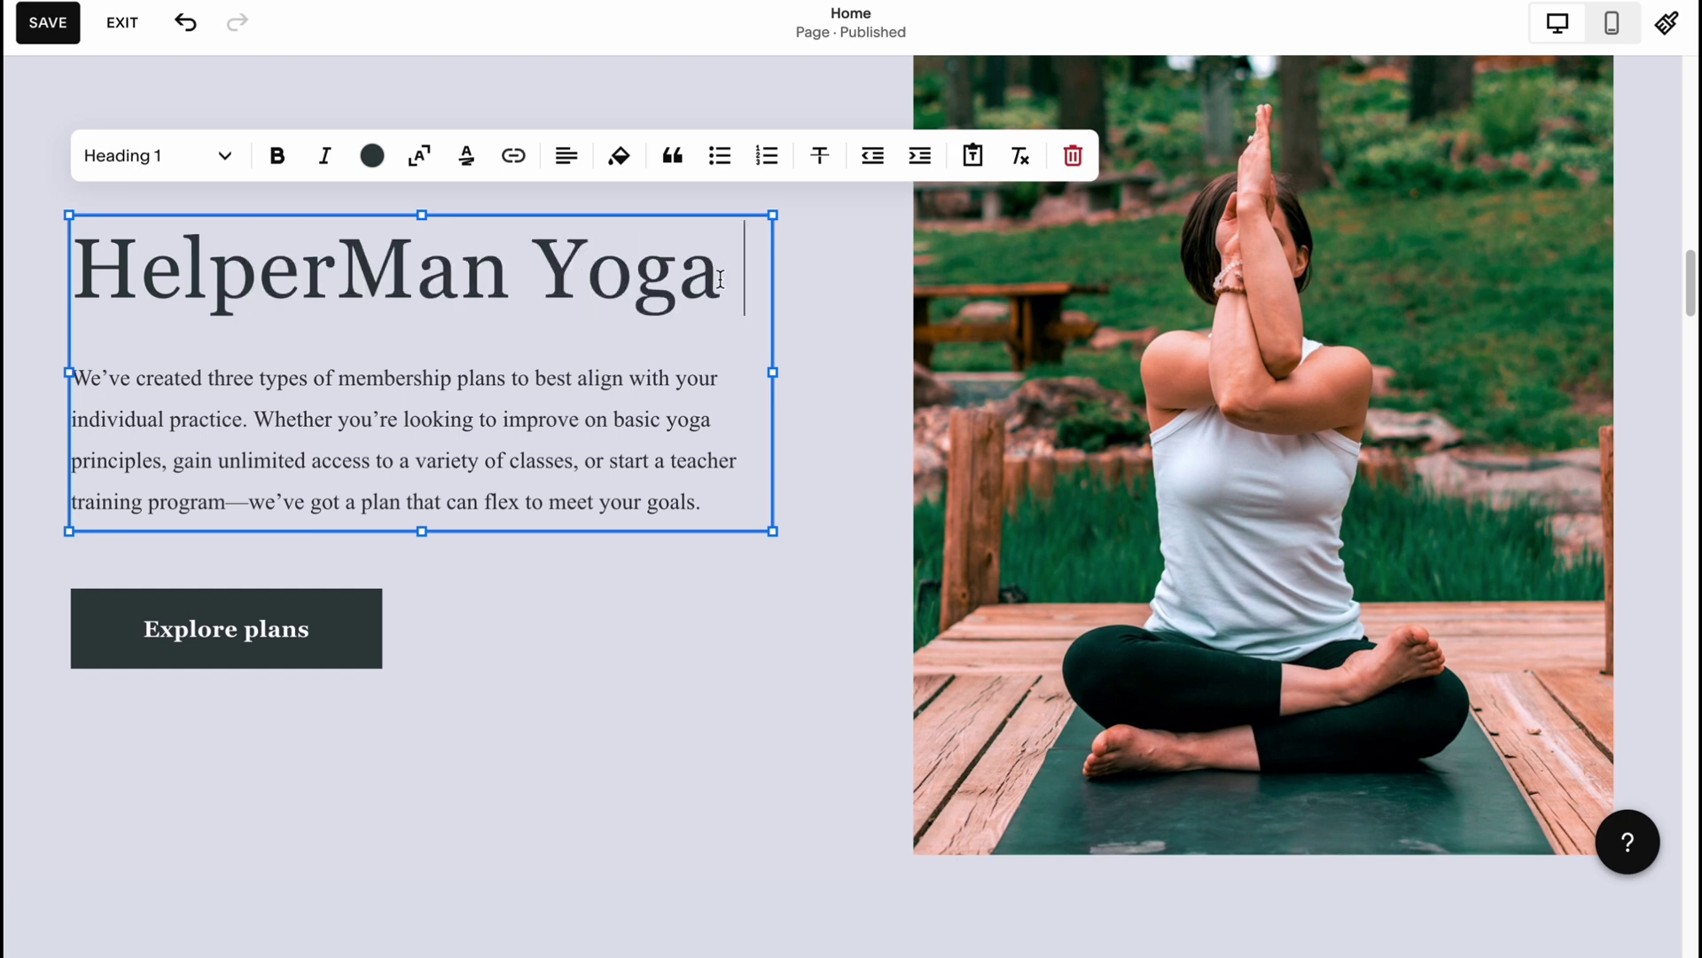
# Make the 'HelperMan Yoga' heading bold, italic and orange
pyautogui.moveTo(720, 279); pyautogui.dragTo(5, 229)
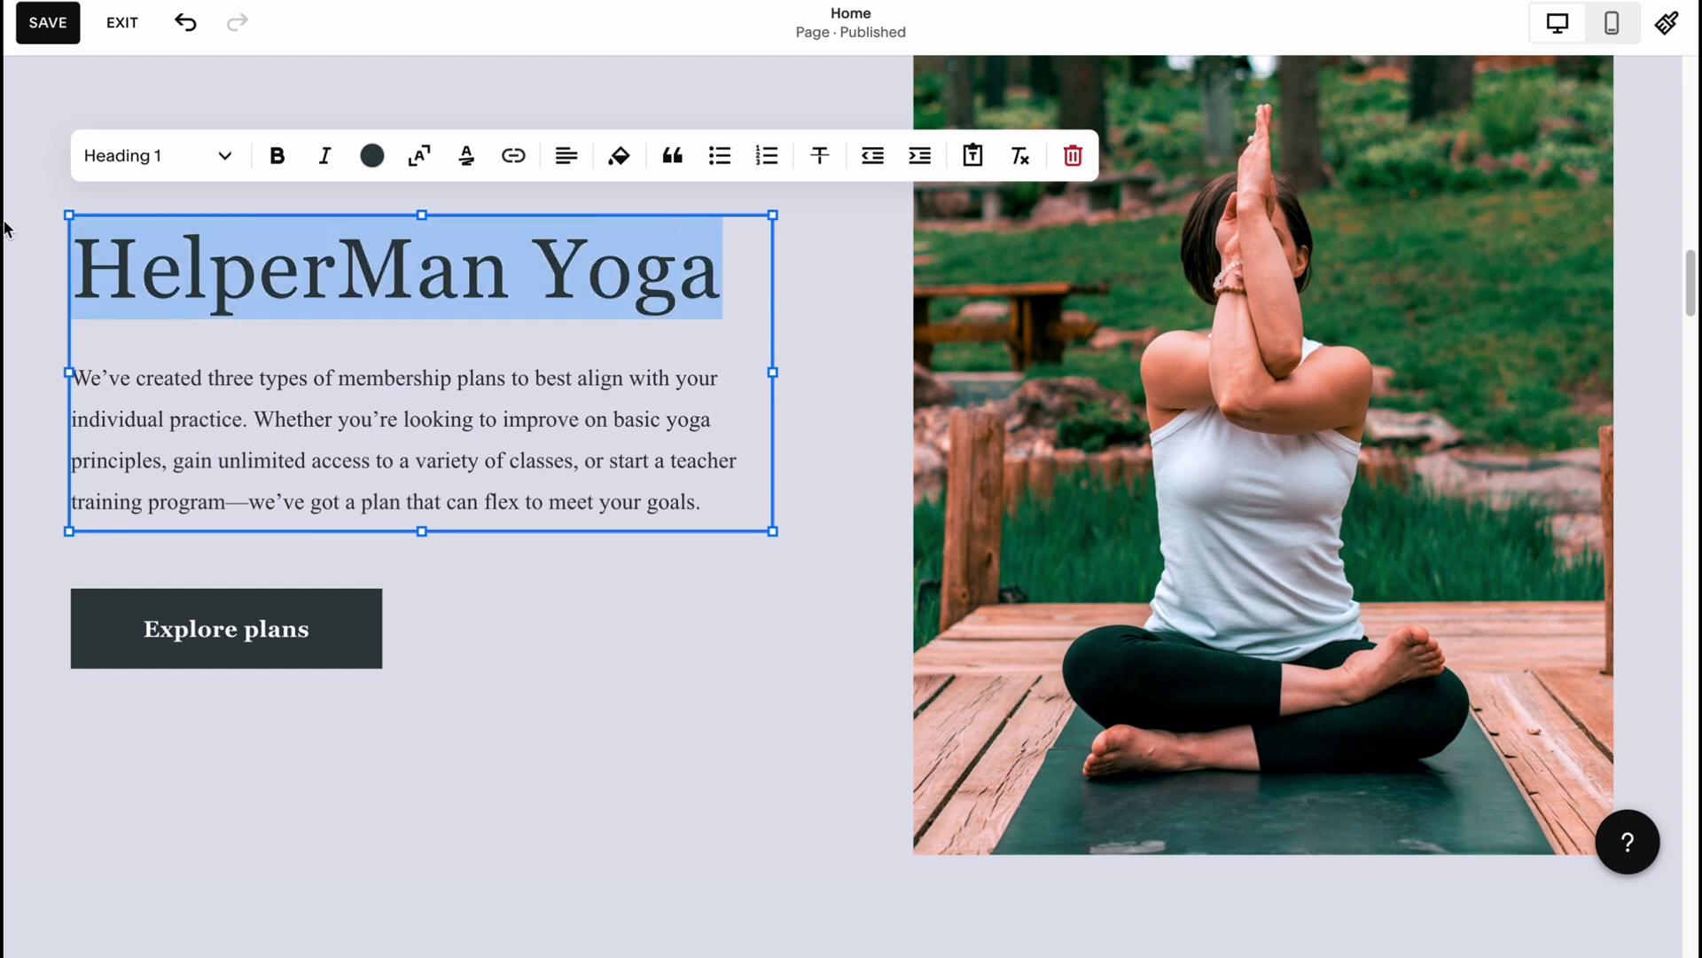
pyautogui.click(277, 155)
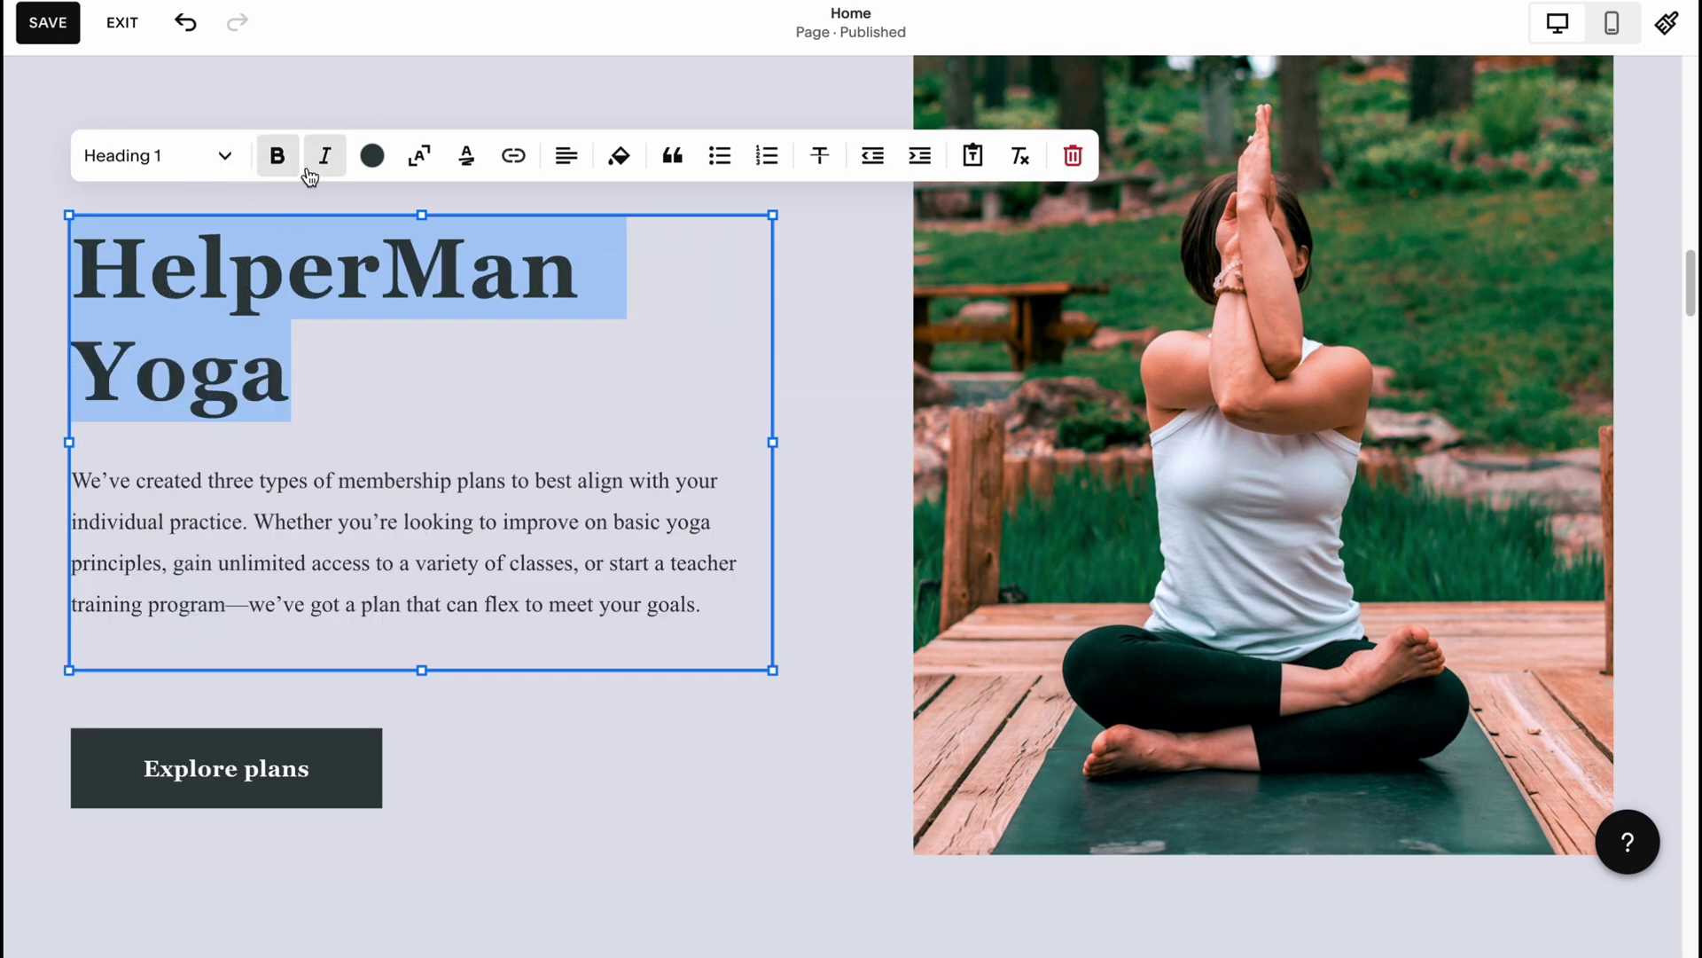
pyautogui.click(325, 155)
pyautogui.click(372, 156)
pyautogui.click(372, 290)
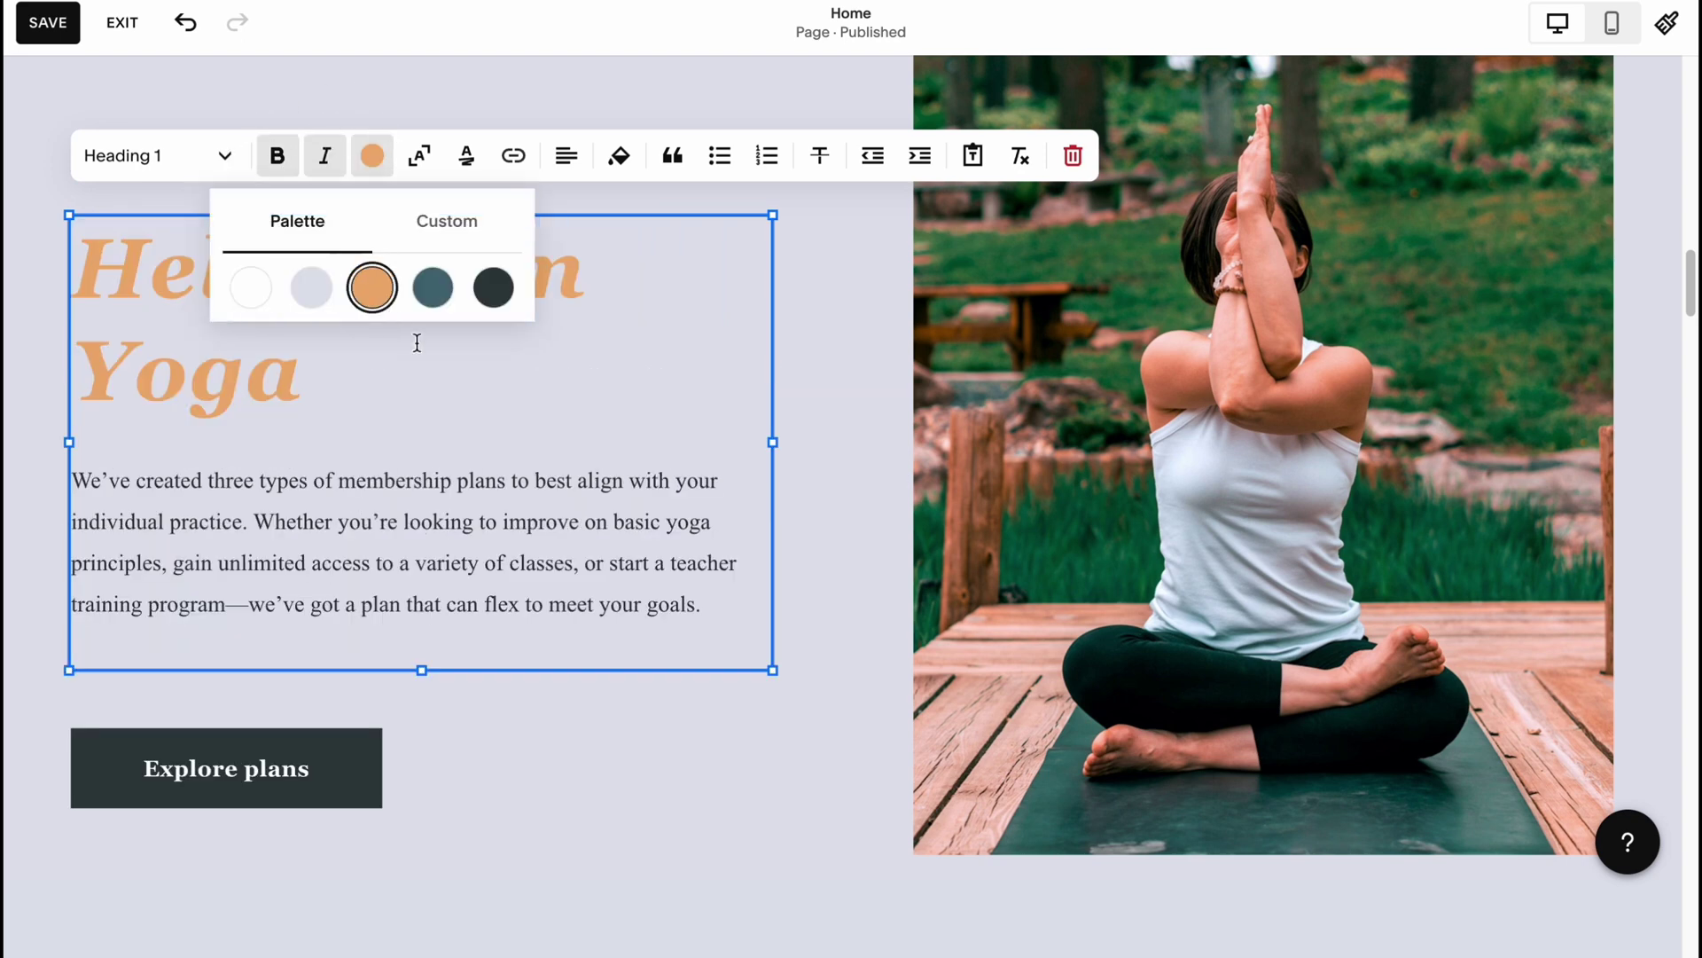
pyautogui.click(823, 344)
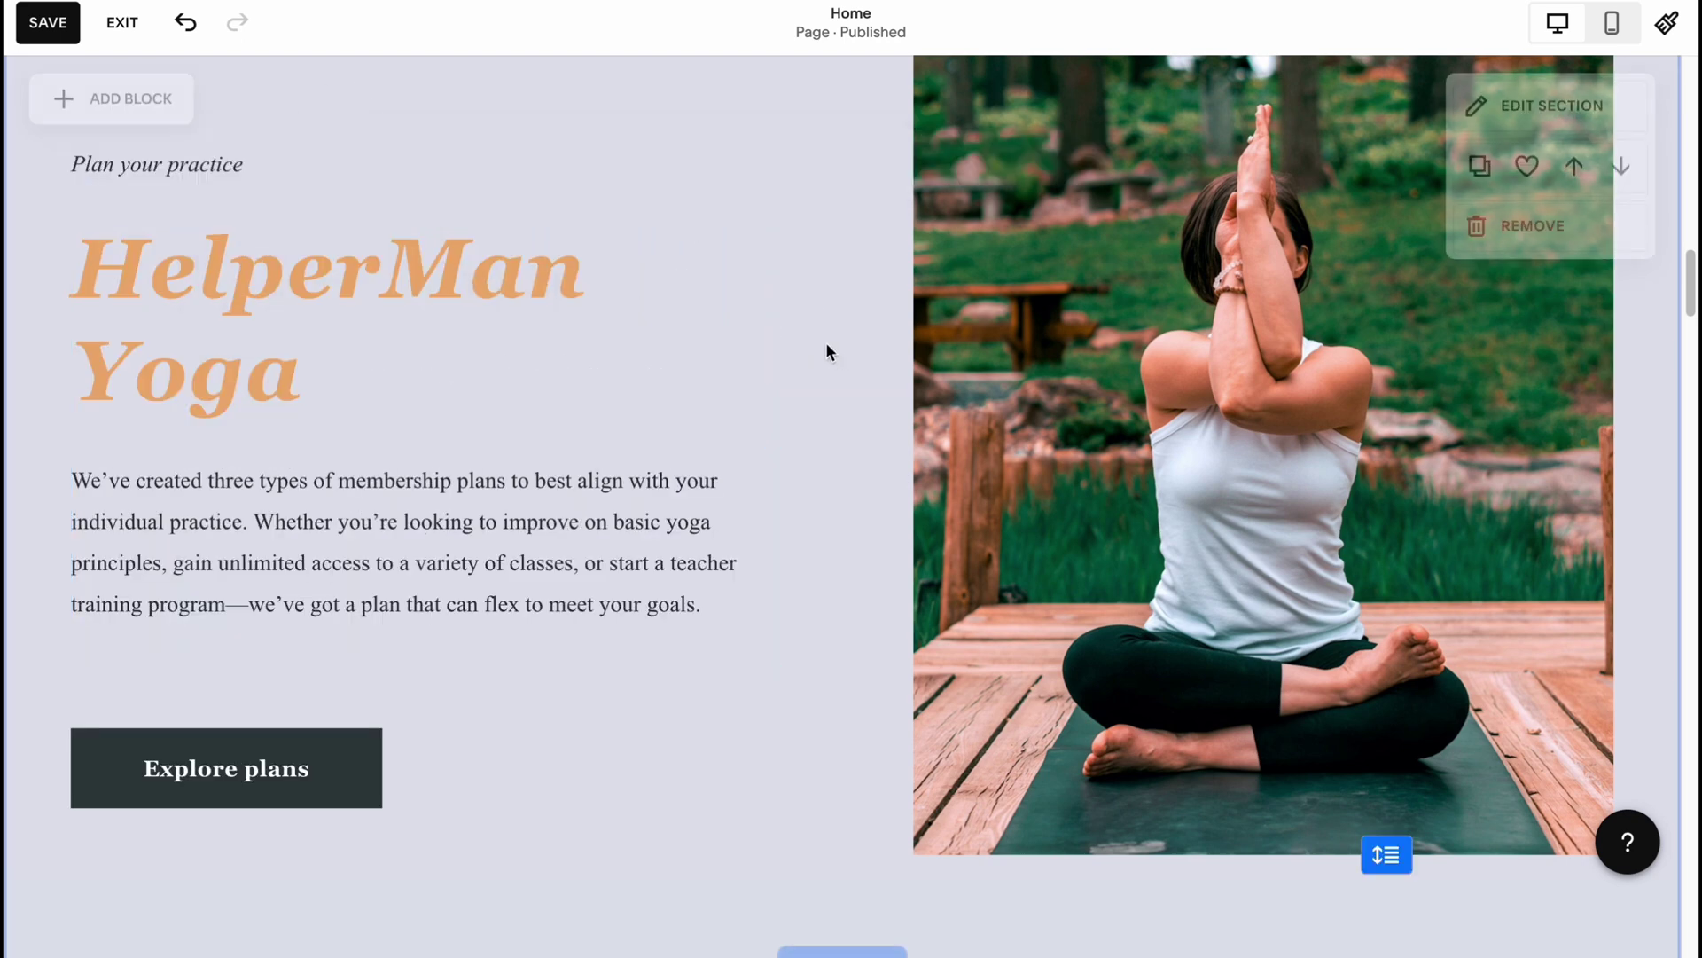
# Widen the hero heading block outward on both sides to span the full page width
pyautogui.scroll(10, 831, 365)
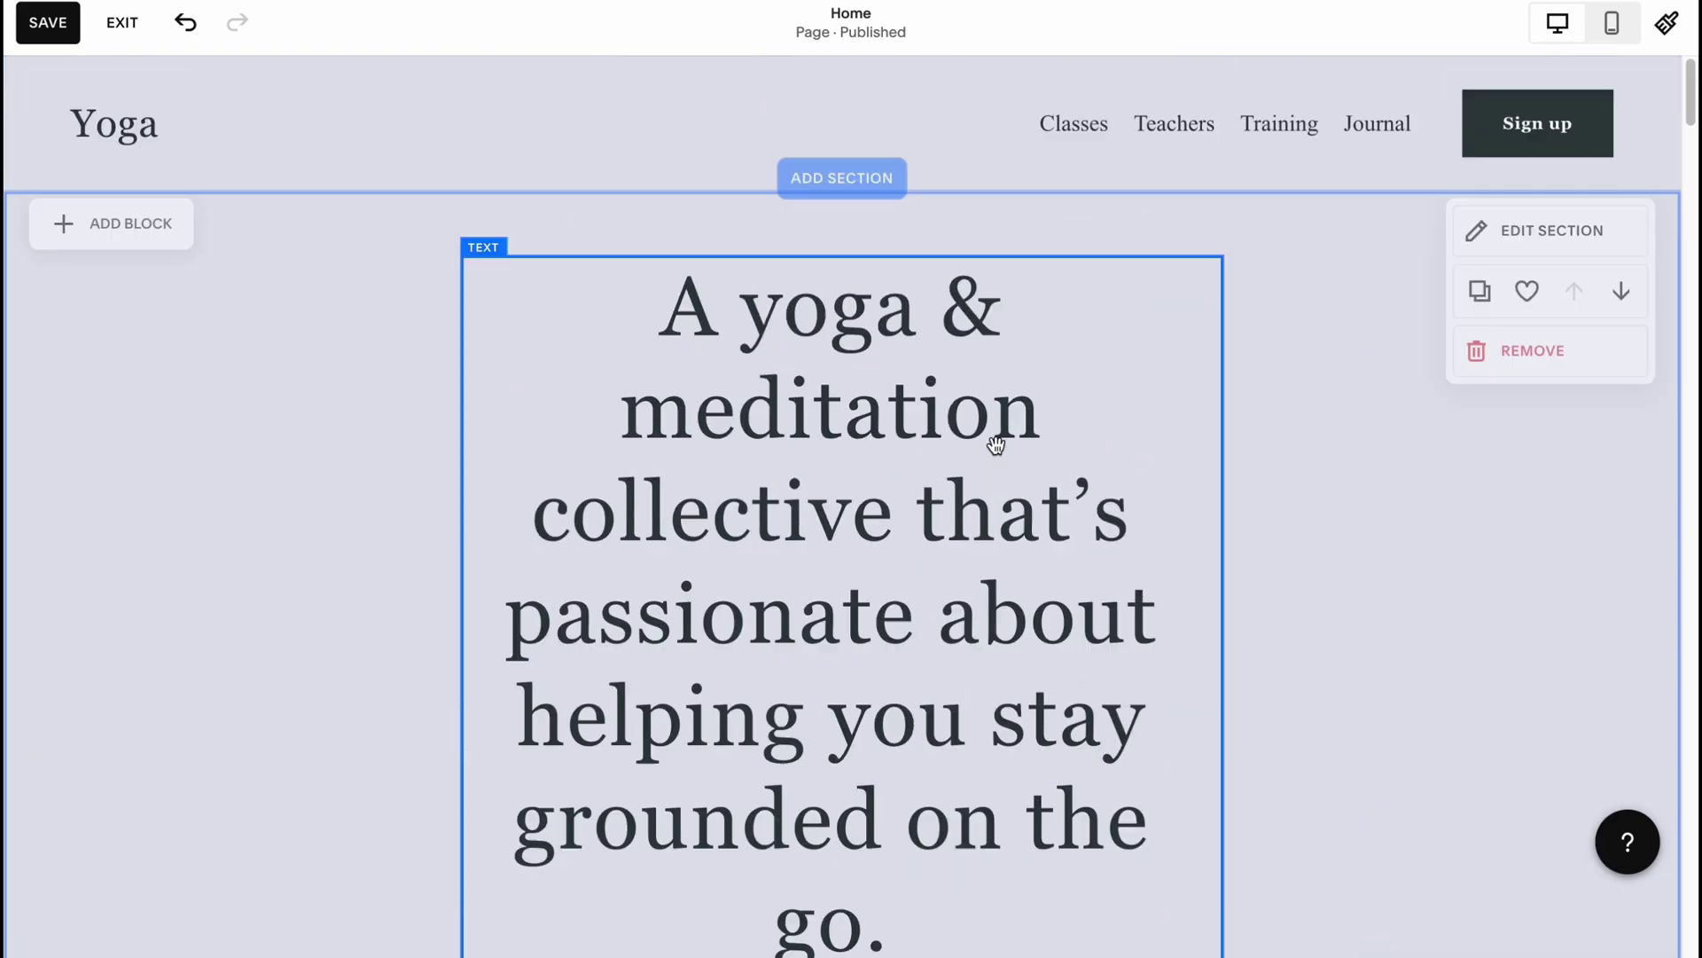
pyautogui.click(905, 589)
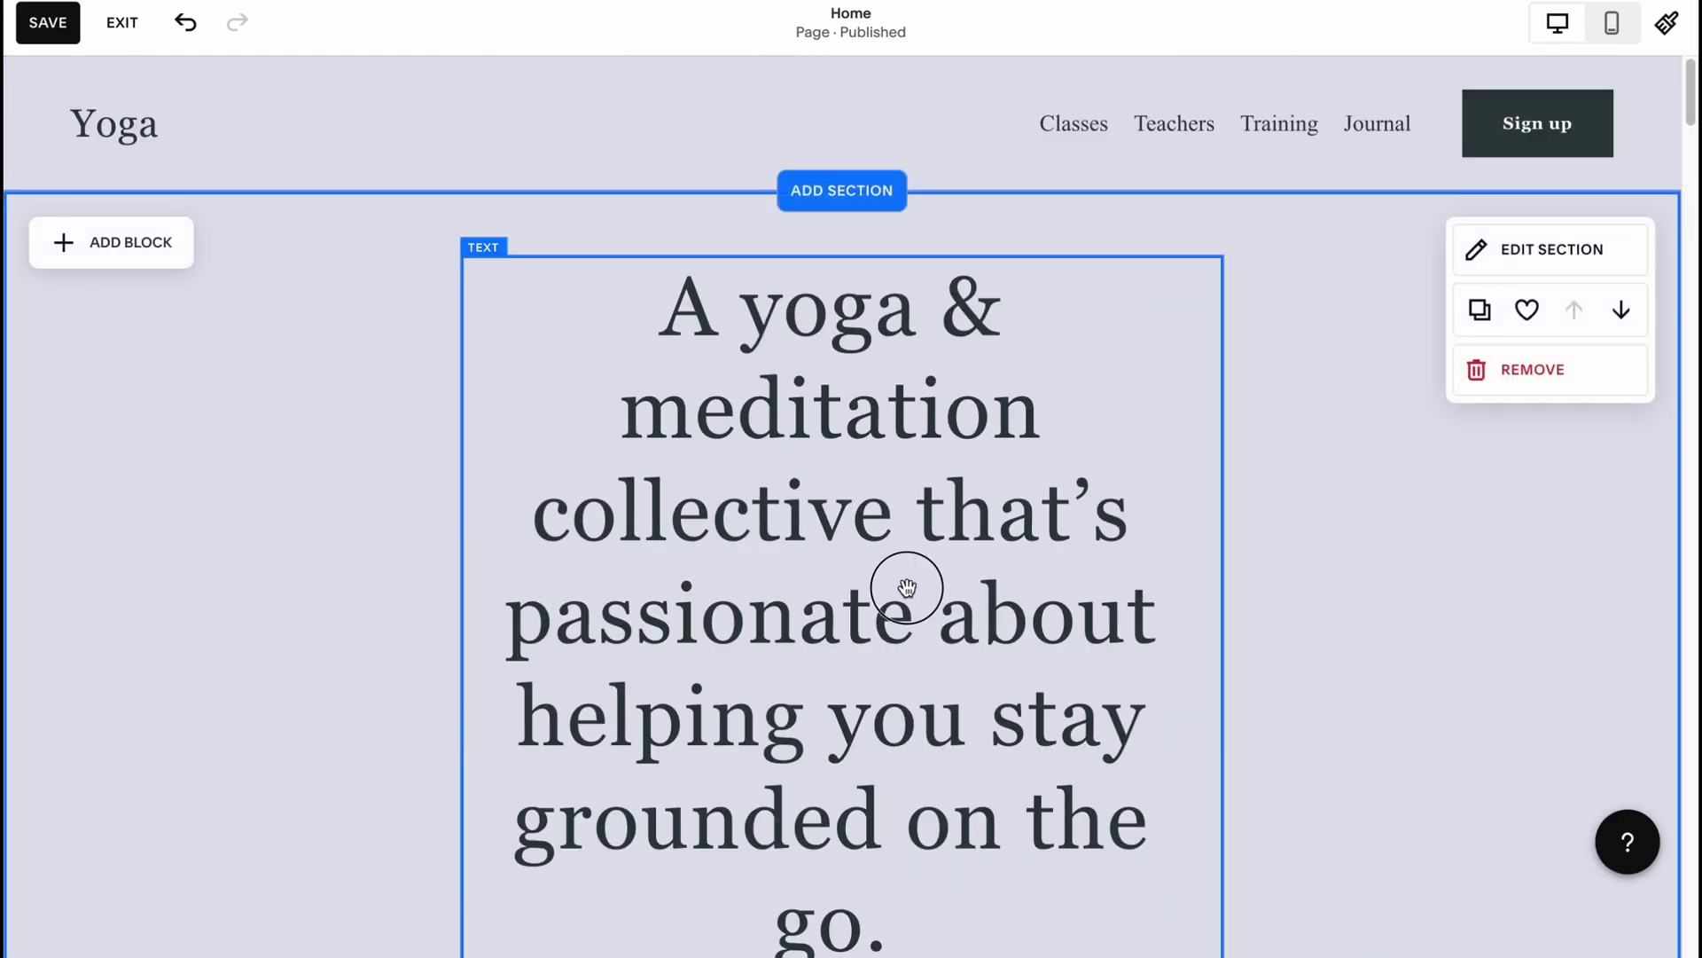
pyautogui.click(1311, 471)
pyautogui.click(939, 458)
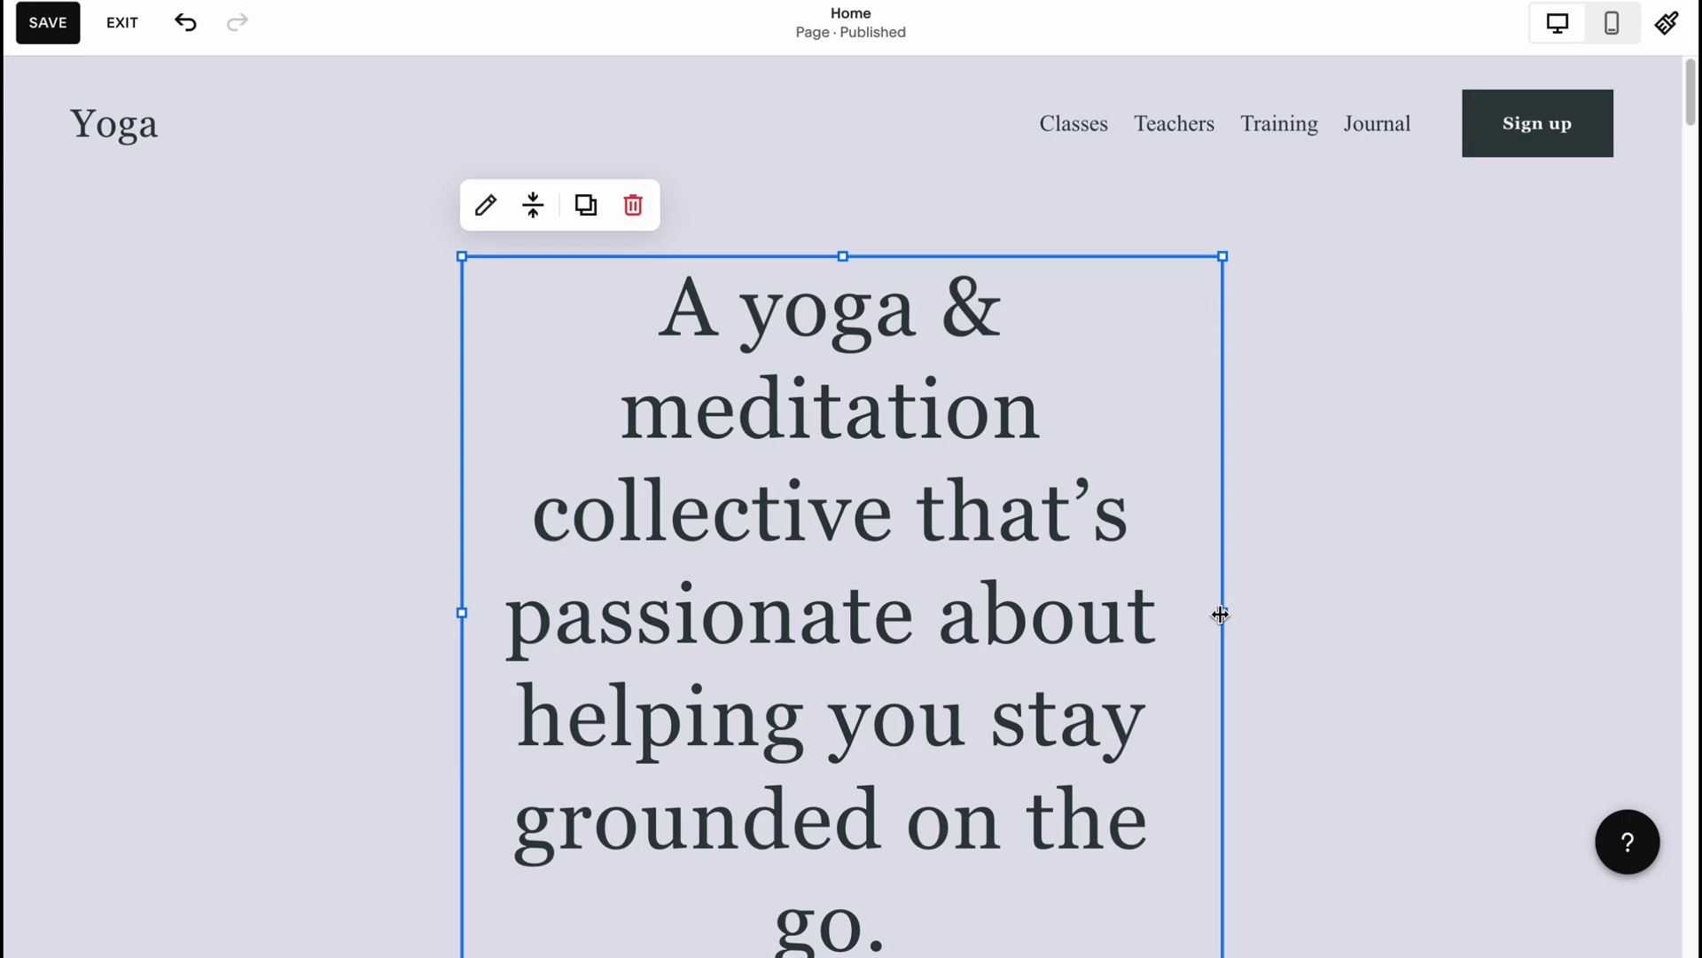
pyautogui.moveTo(1221, 613); pyautogui.dragTo(1612, 612)
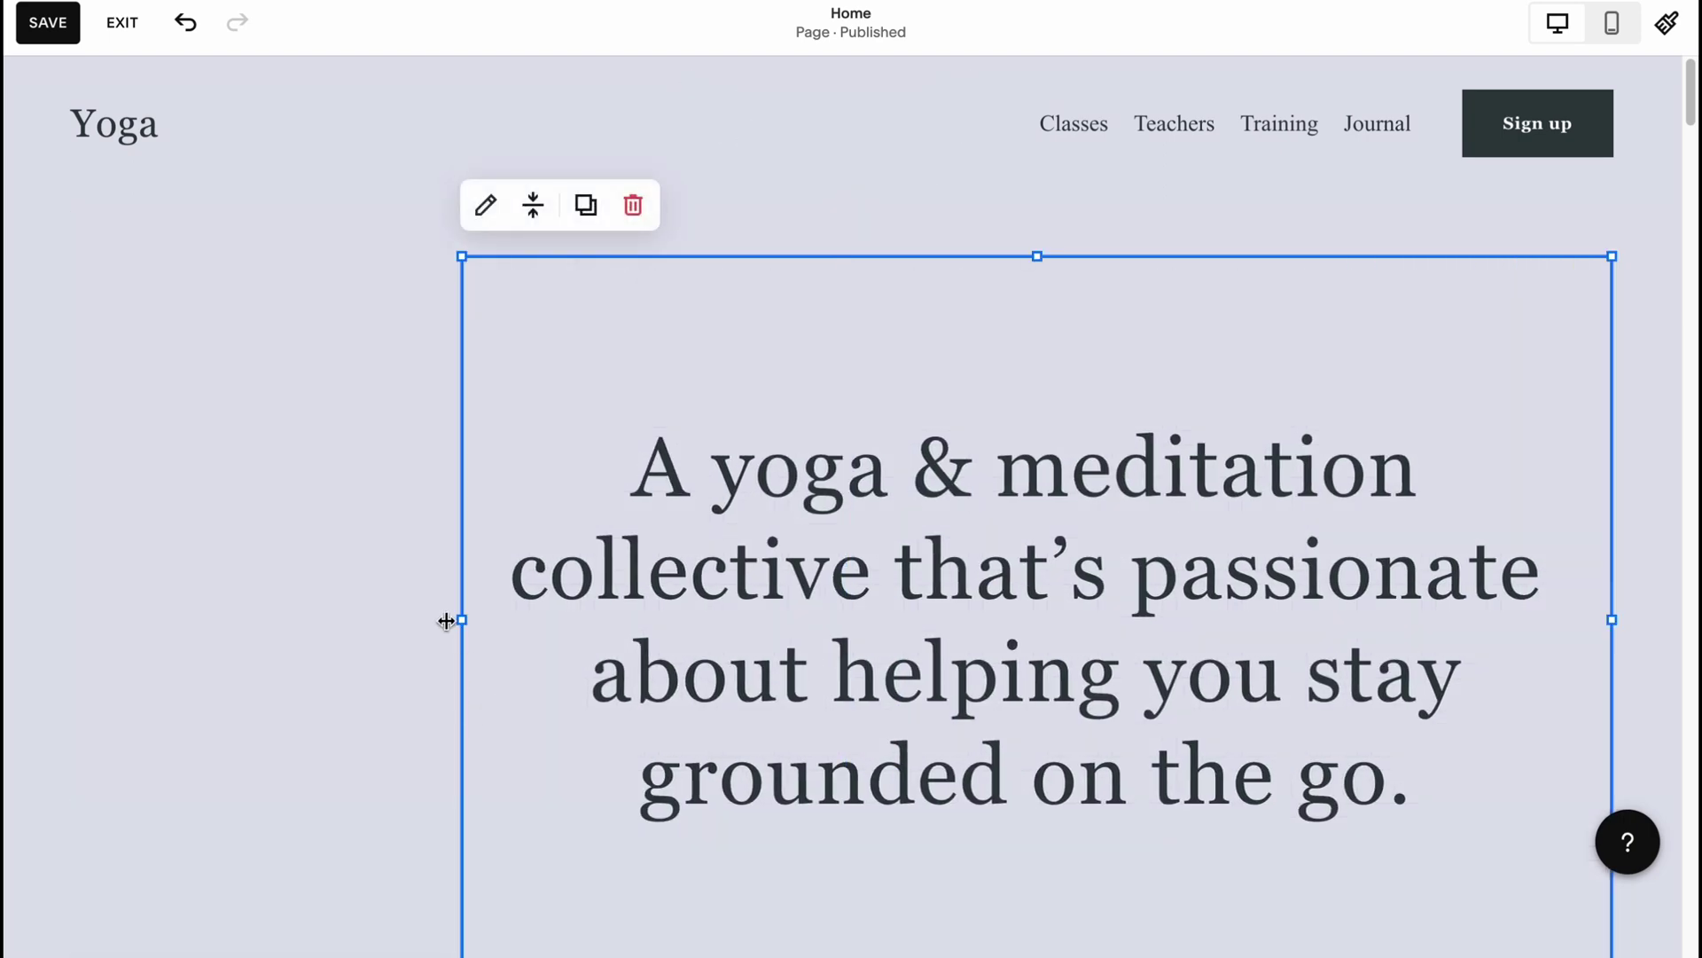
pyautogui.moveTo(446, 621); pyautogui.dragTo(134, 619)
pyautogui.moveTo(833, 620); pyautogui.dragTo(678, 583)
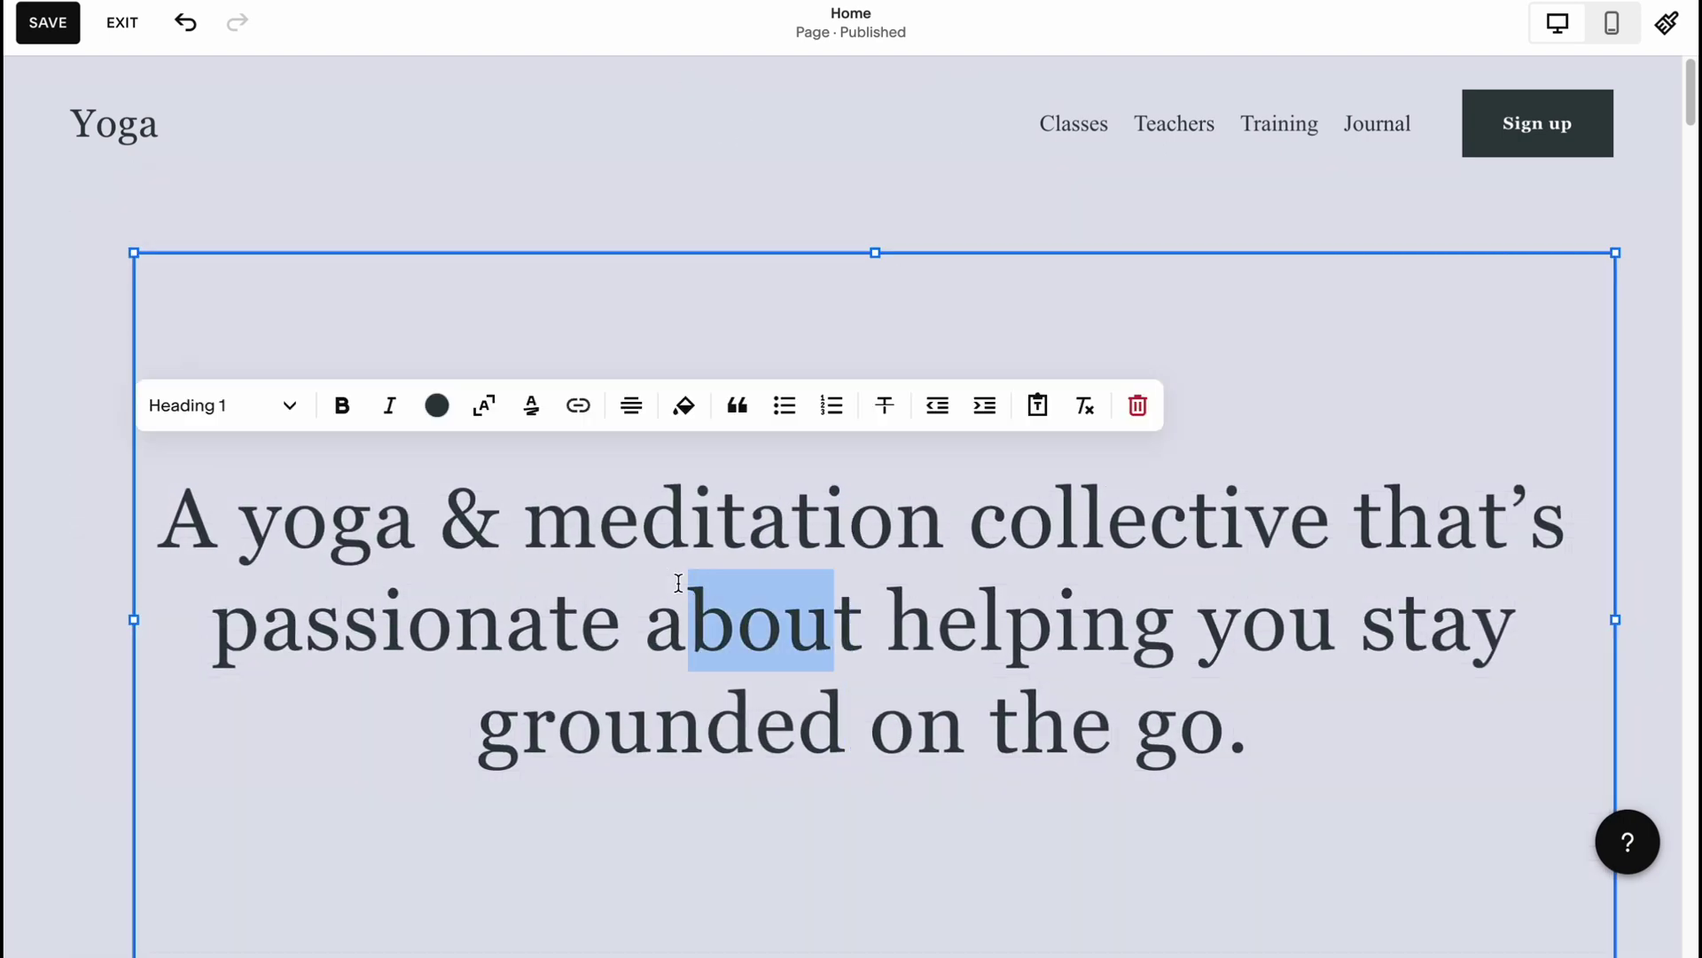
# Shorten the hero section so the photos sit higher beneath the heading
pyautogui.scroll(-3, 790, 665)
pyautogui.moveTo(878, 763); pyautogui.dragTo(856, 439)
pyautogui.scroll(3, 912, 621)
pyautogui.click(969, 736)
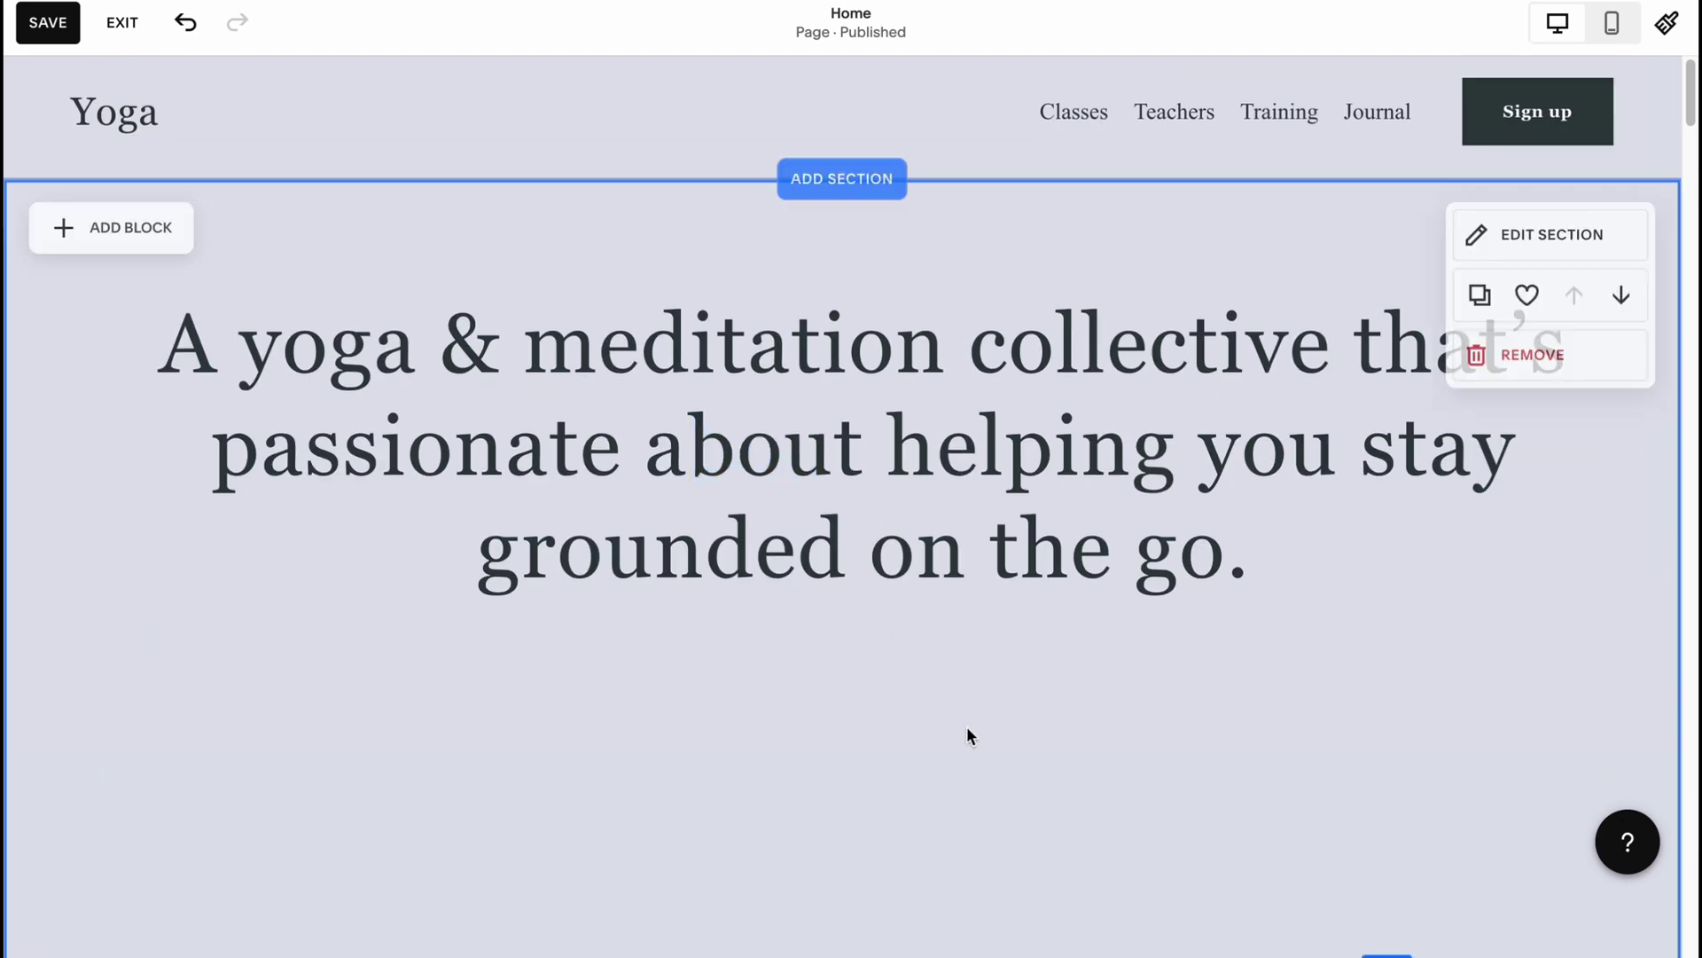
pyautogui.scroll(-8, 965, 721)
pyautogui.scroll(7, 942, 642)
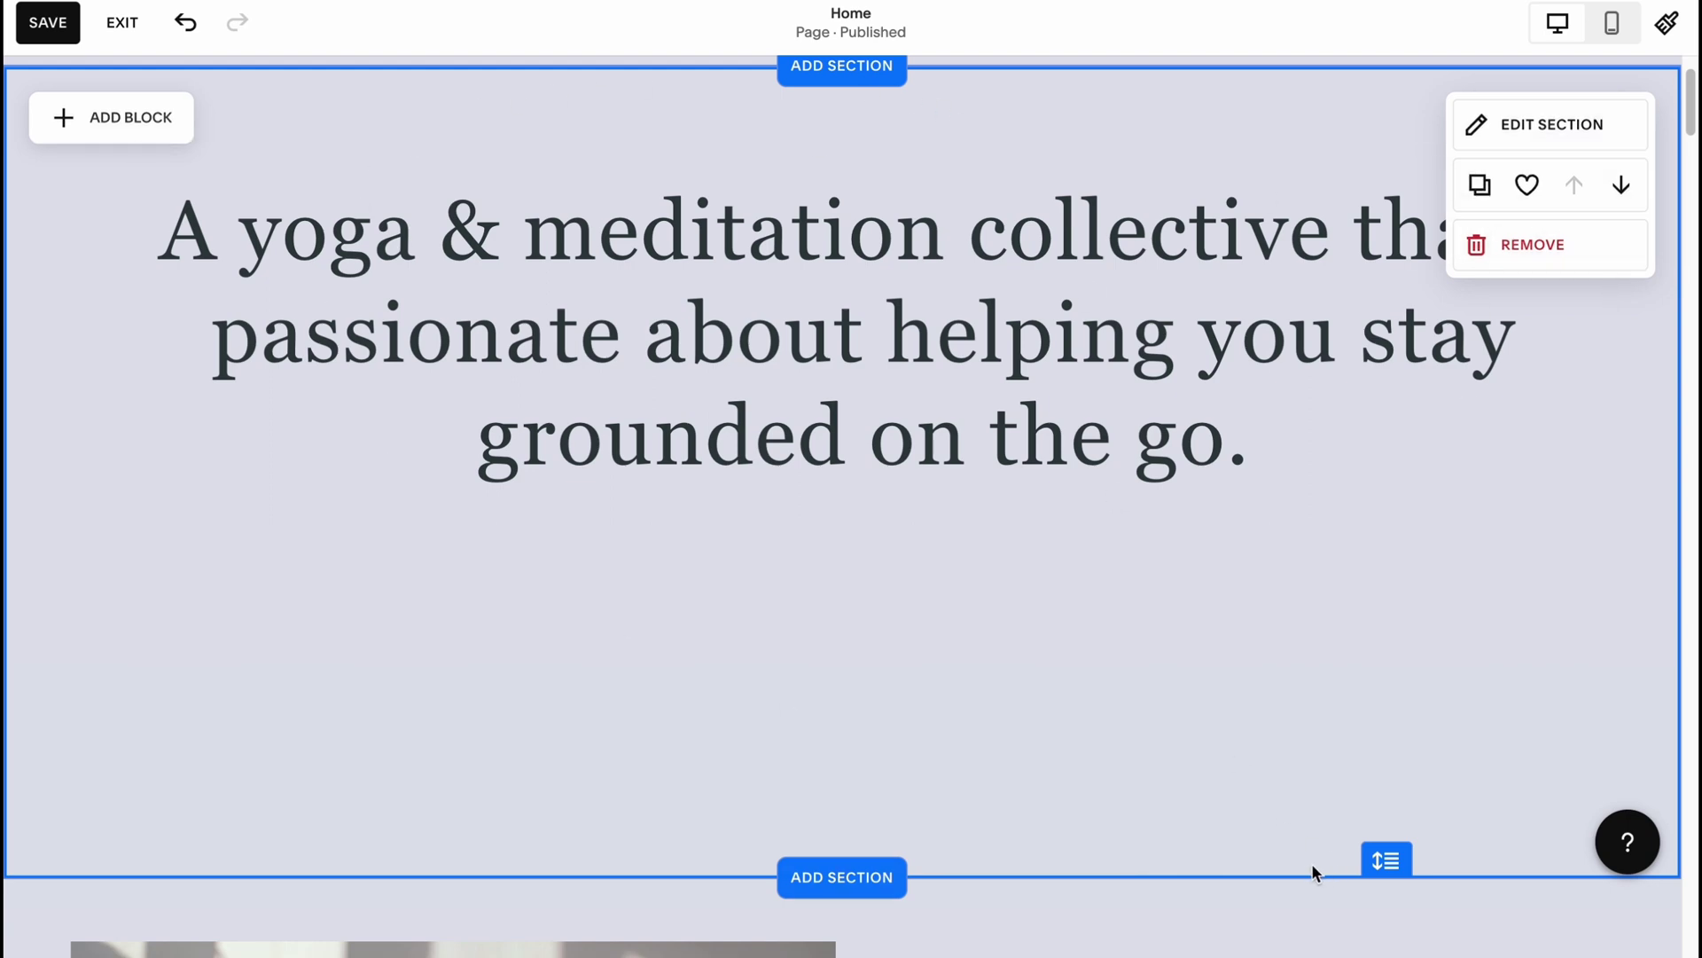
pyautogui.moveTo(1388, 860); pyautogui.dragTo(1348, 518)
pyautogui.scroll(2, 1194, 521)
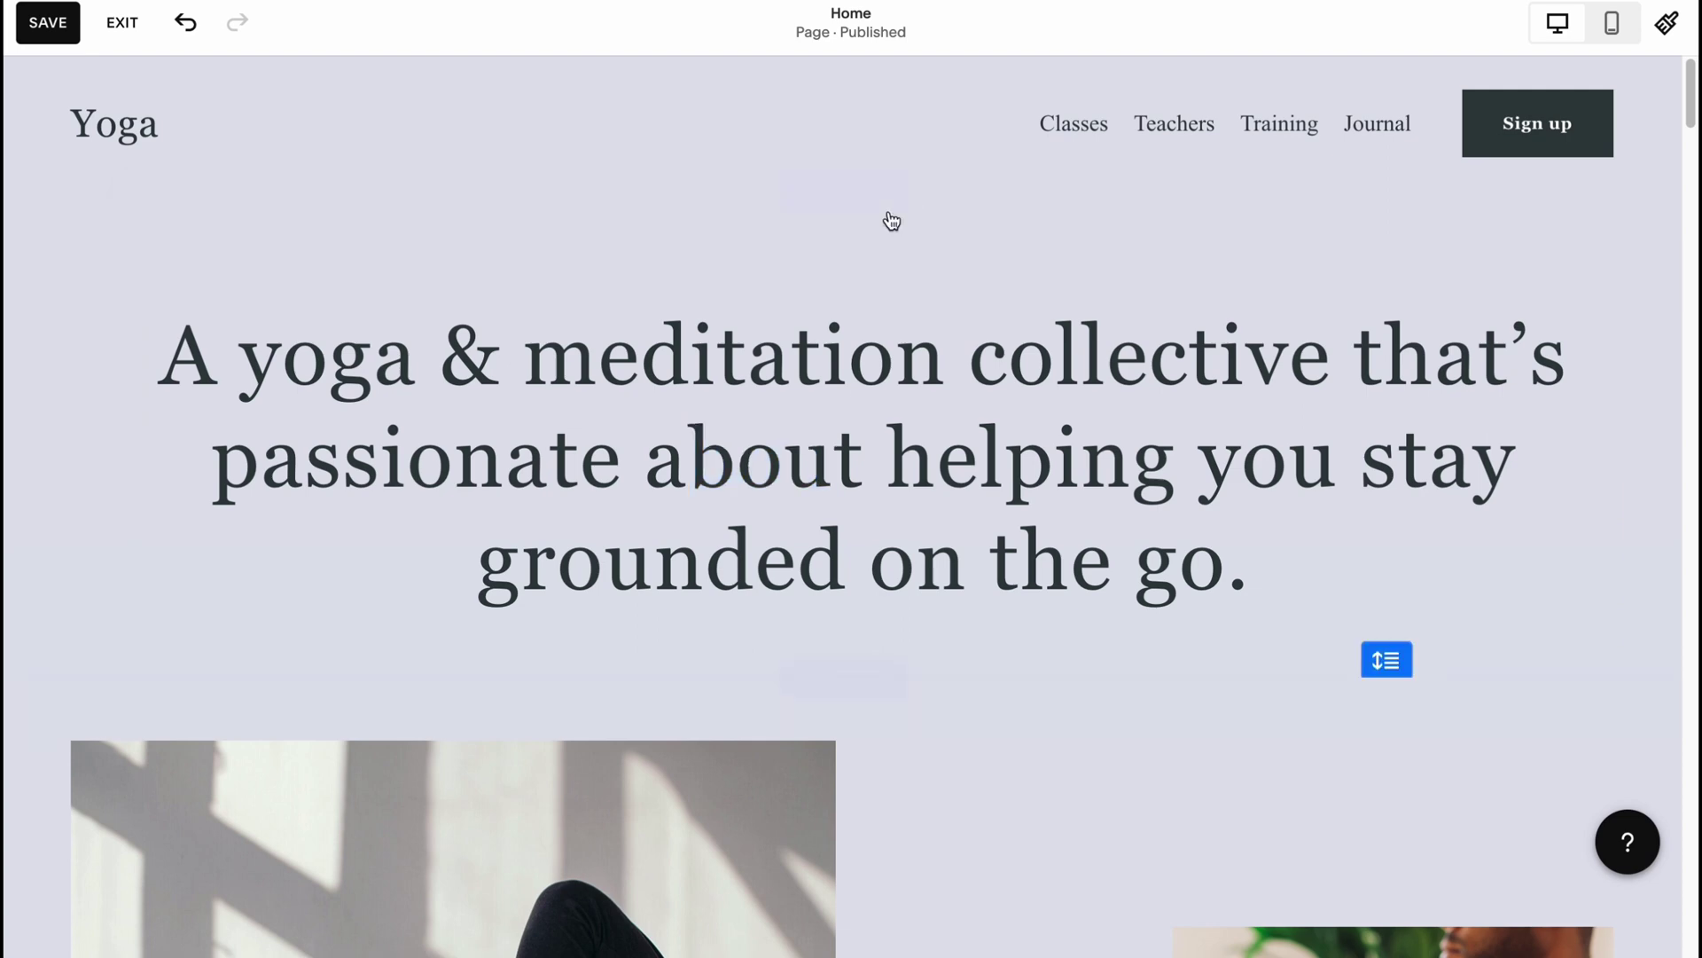
pyautogui.scroll(-2, 860, 657)
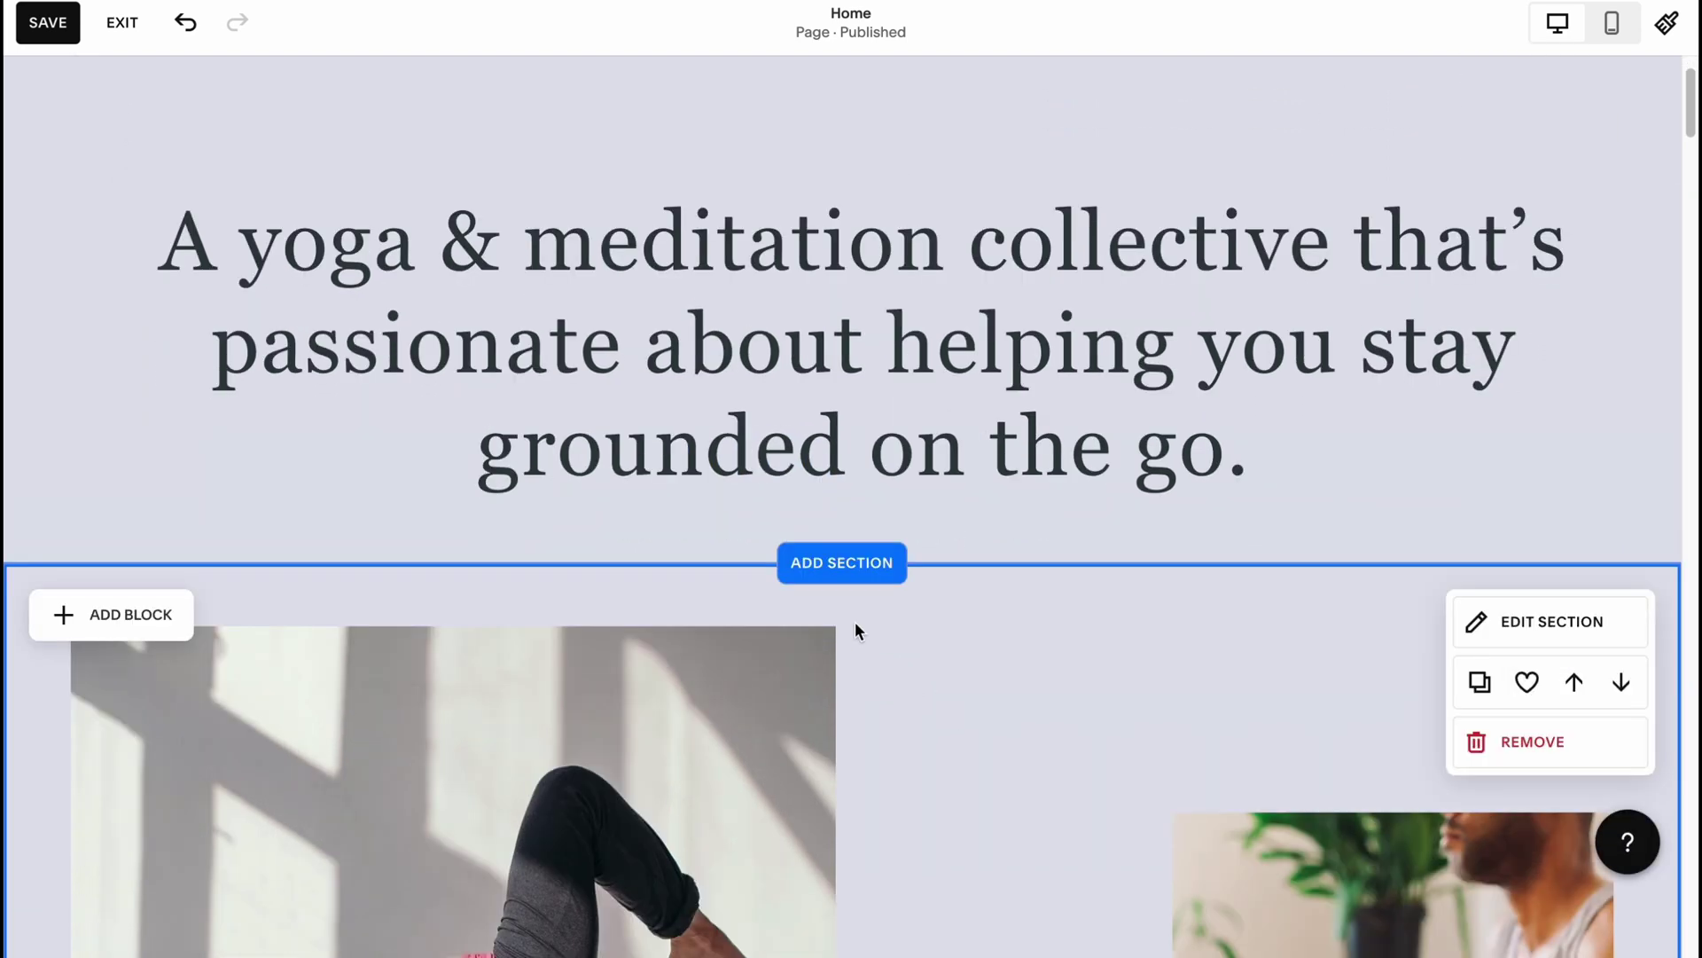
pyautogui.click(851, 564)
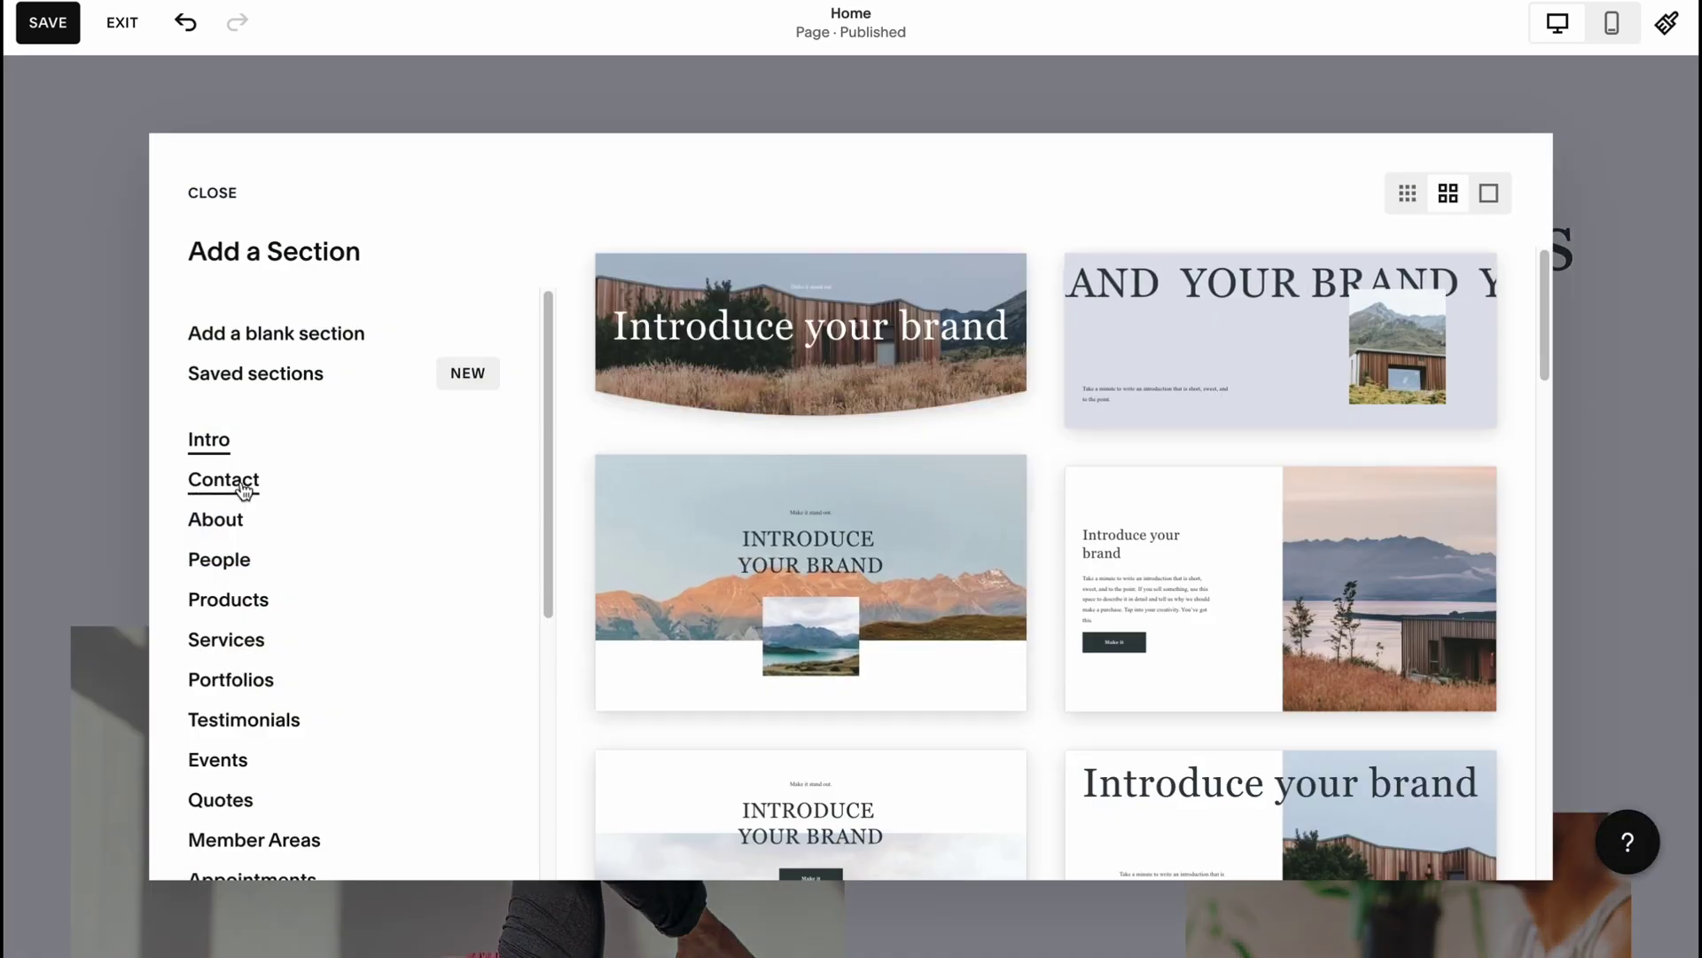
pyautogui.click(224, 479)
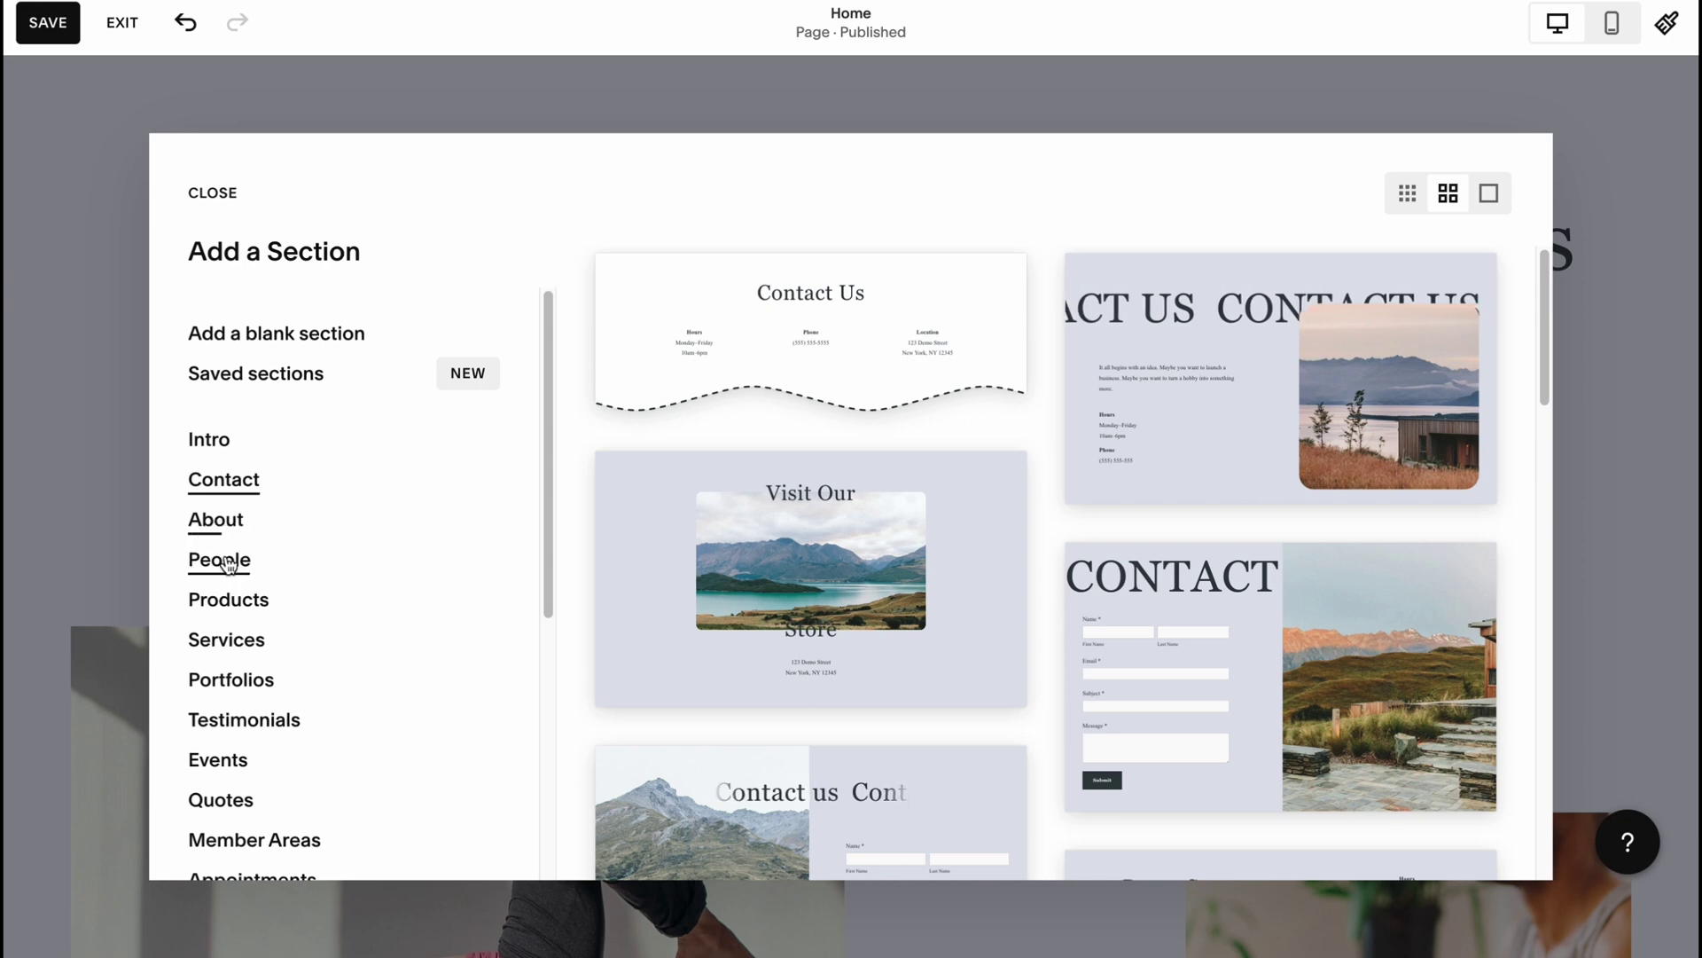
pyautogui.click(222, 561)
pyautogui.click(234, 612)
pyautogui.click(227, 639)
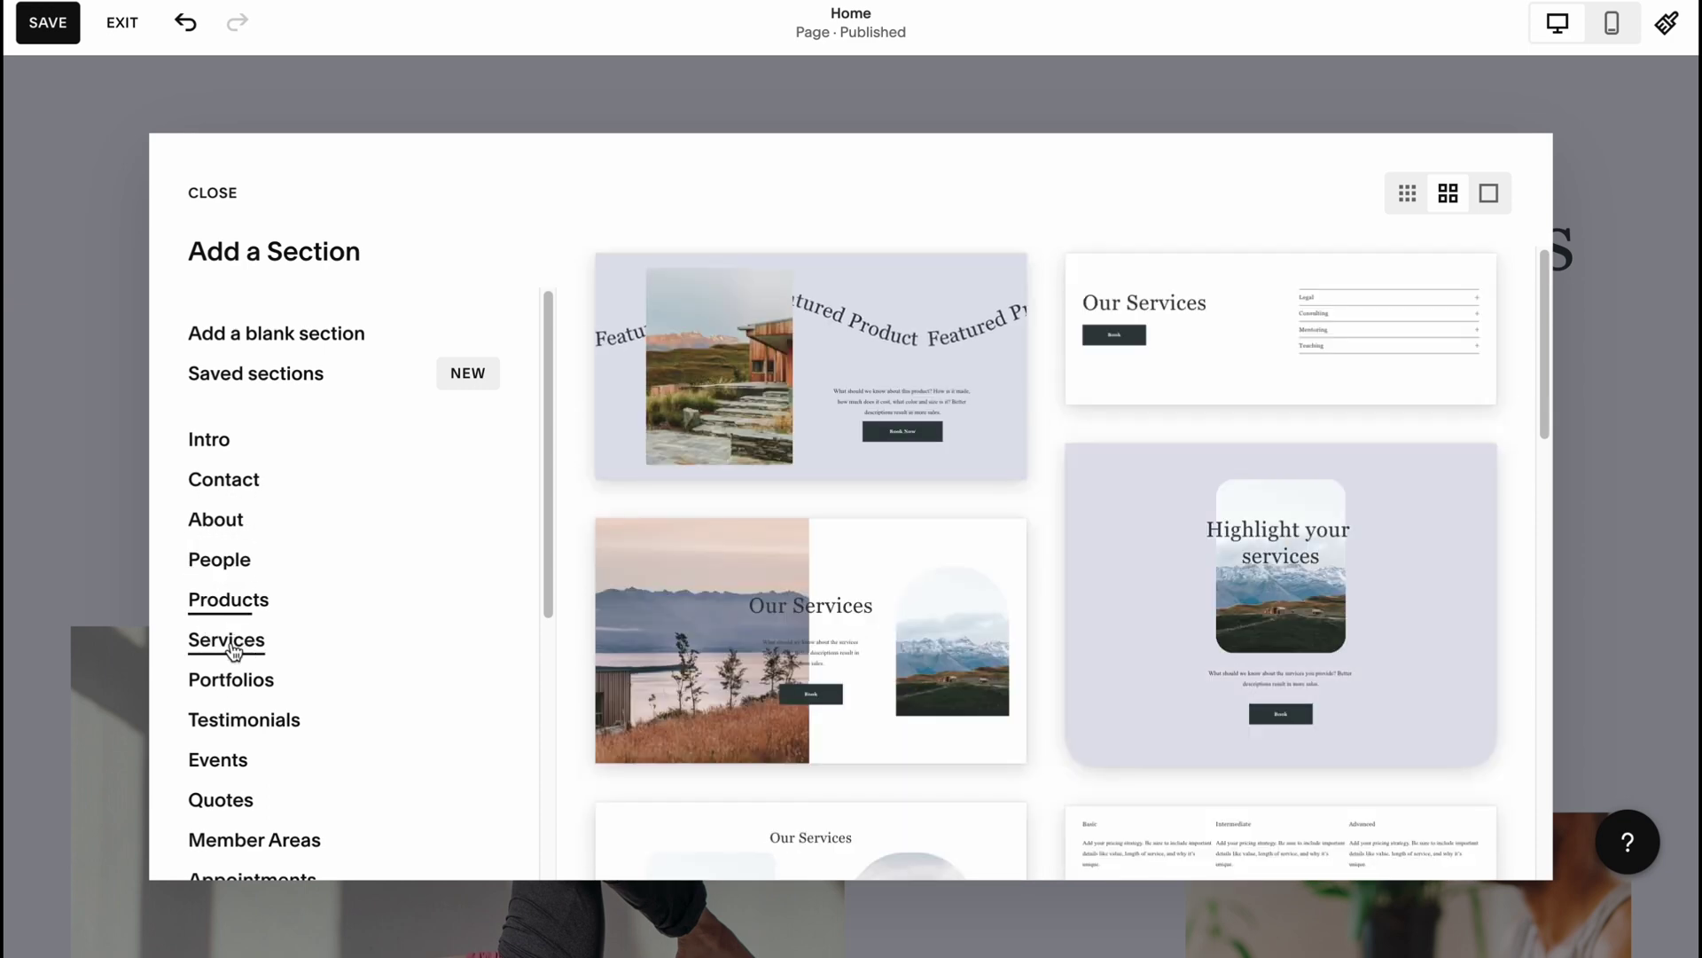
pyautogui.click(231, 680)
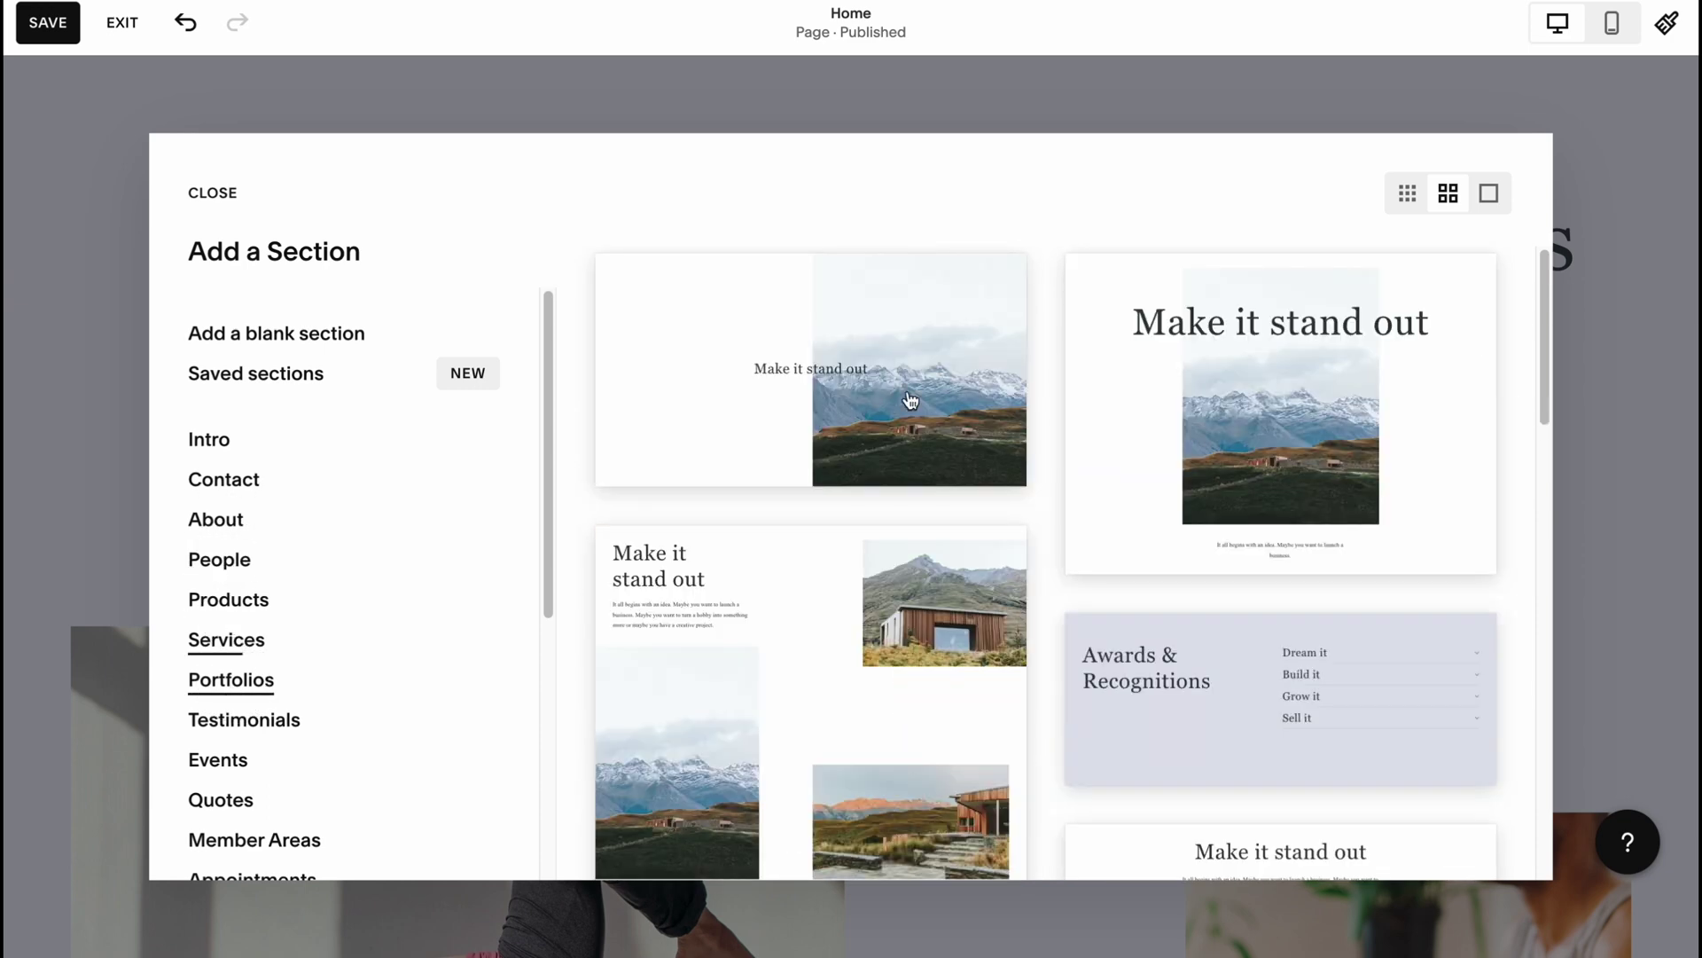
pyautogui.click(238, 723)
pyautogui.click(228, 557)
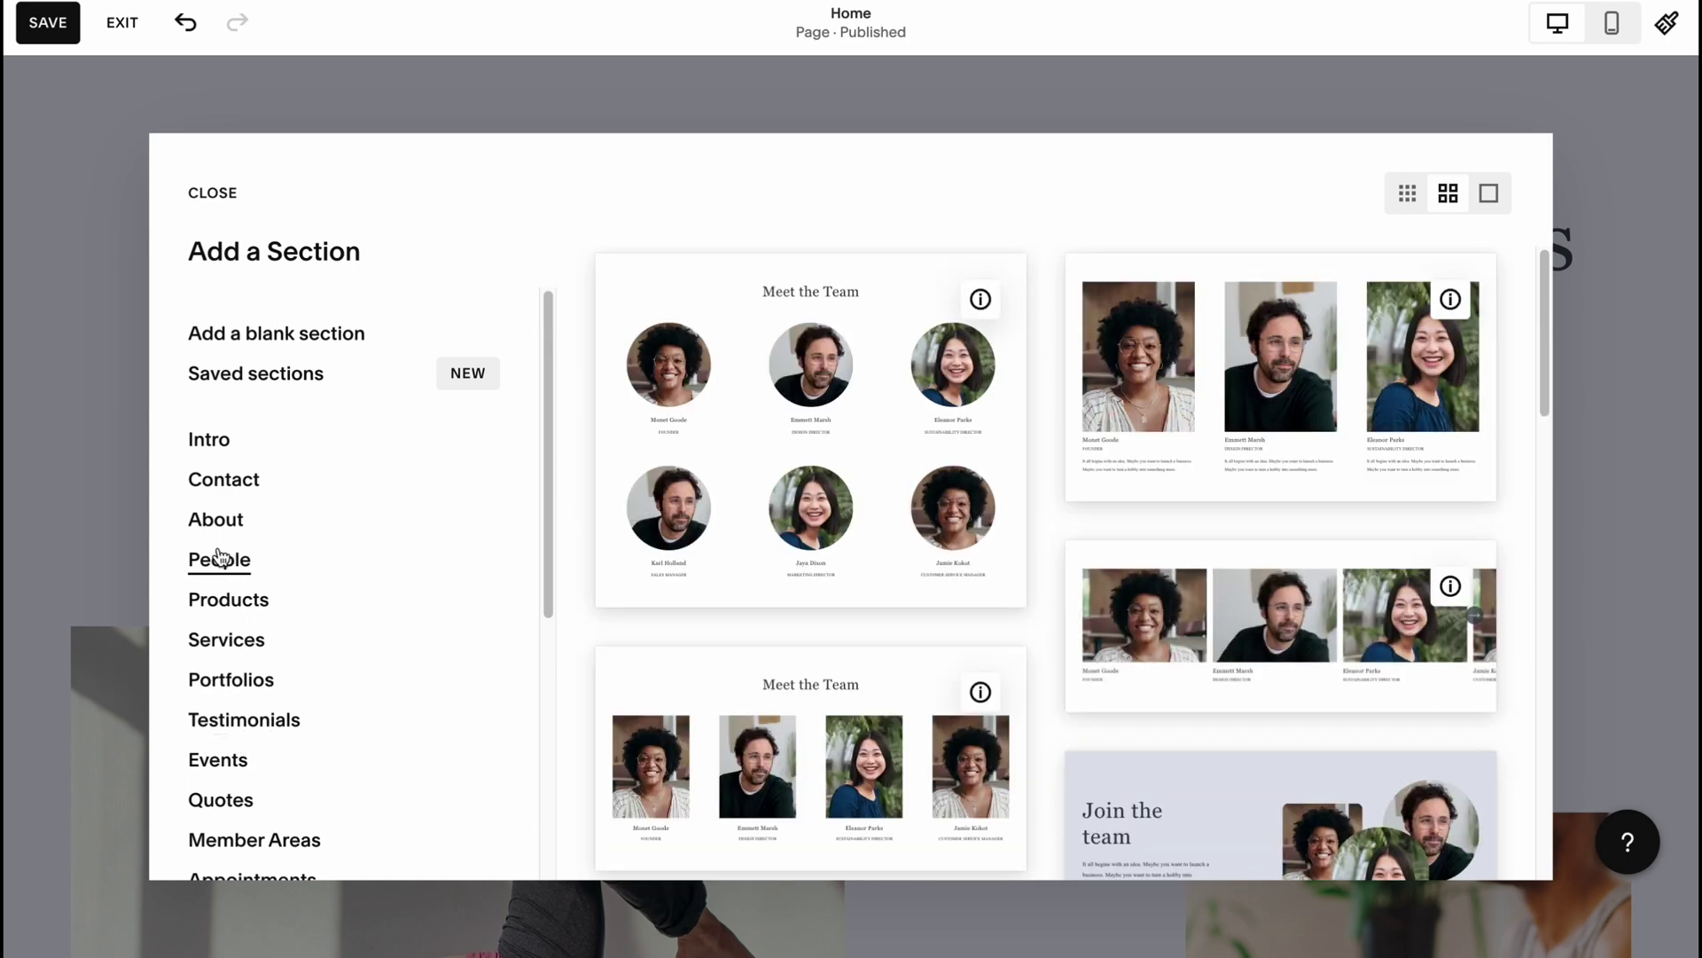
pyautogui.press('Escape')
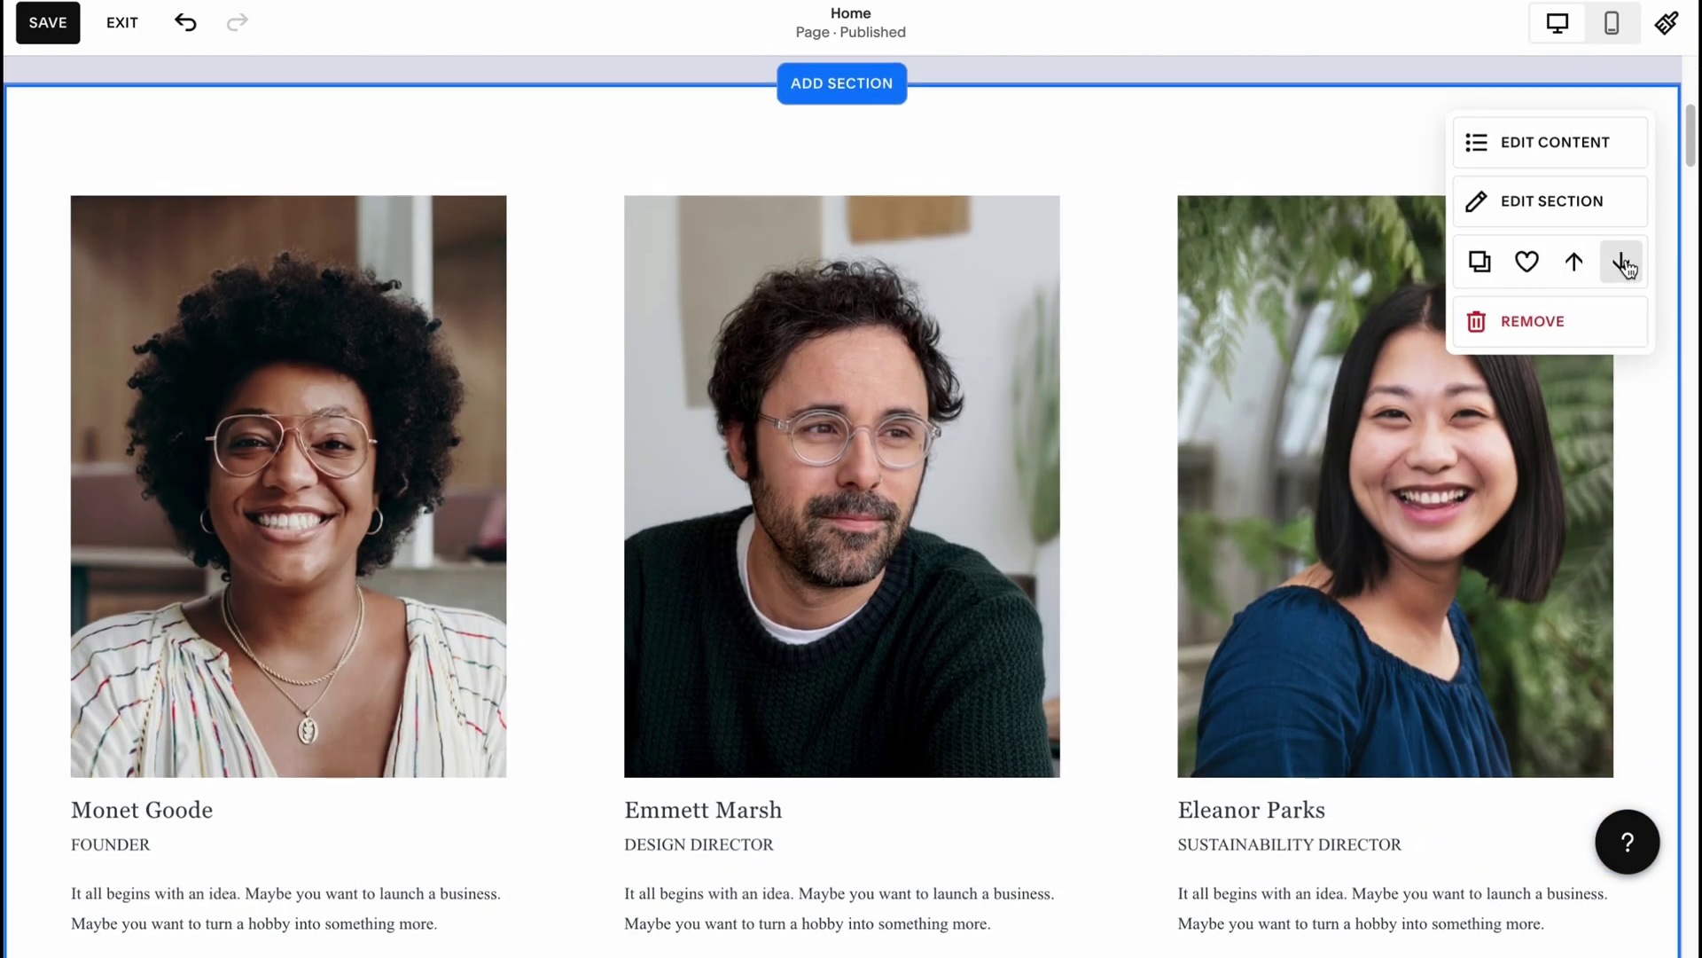
pyautogui.click(1623, 263)
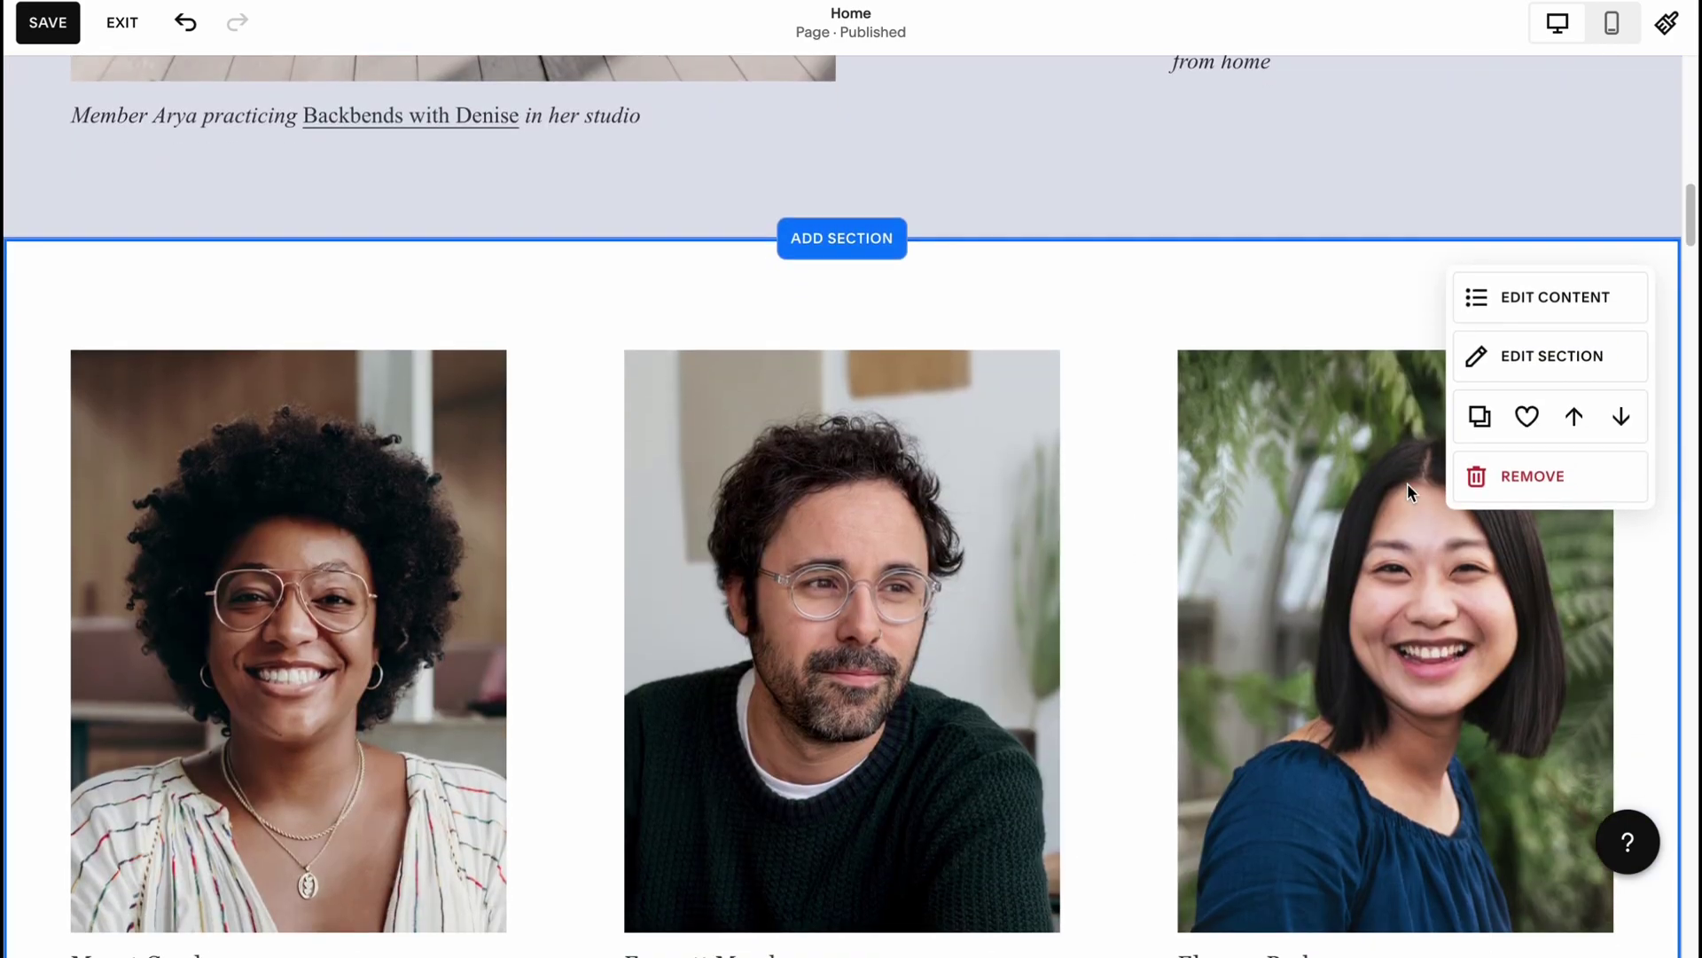
pyautogui.click(1503, 353)
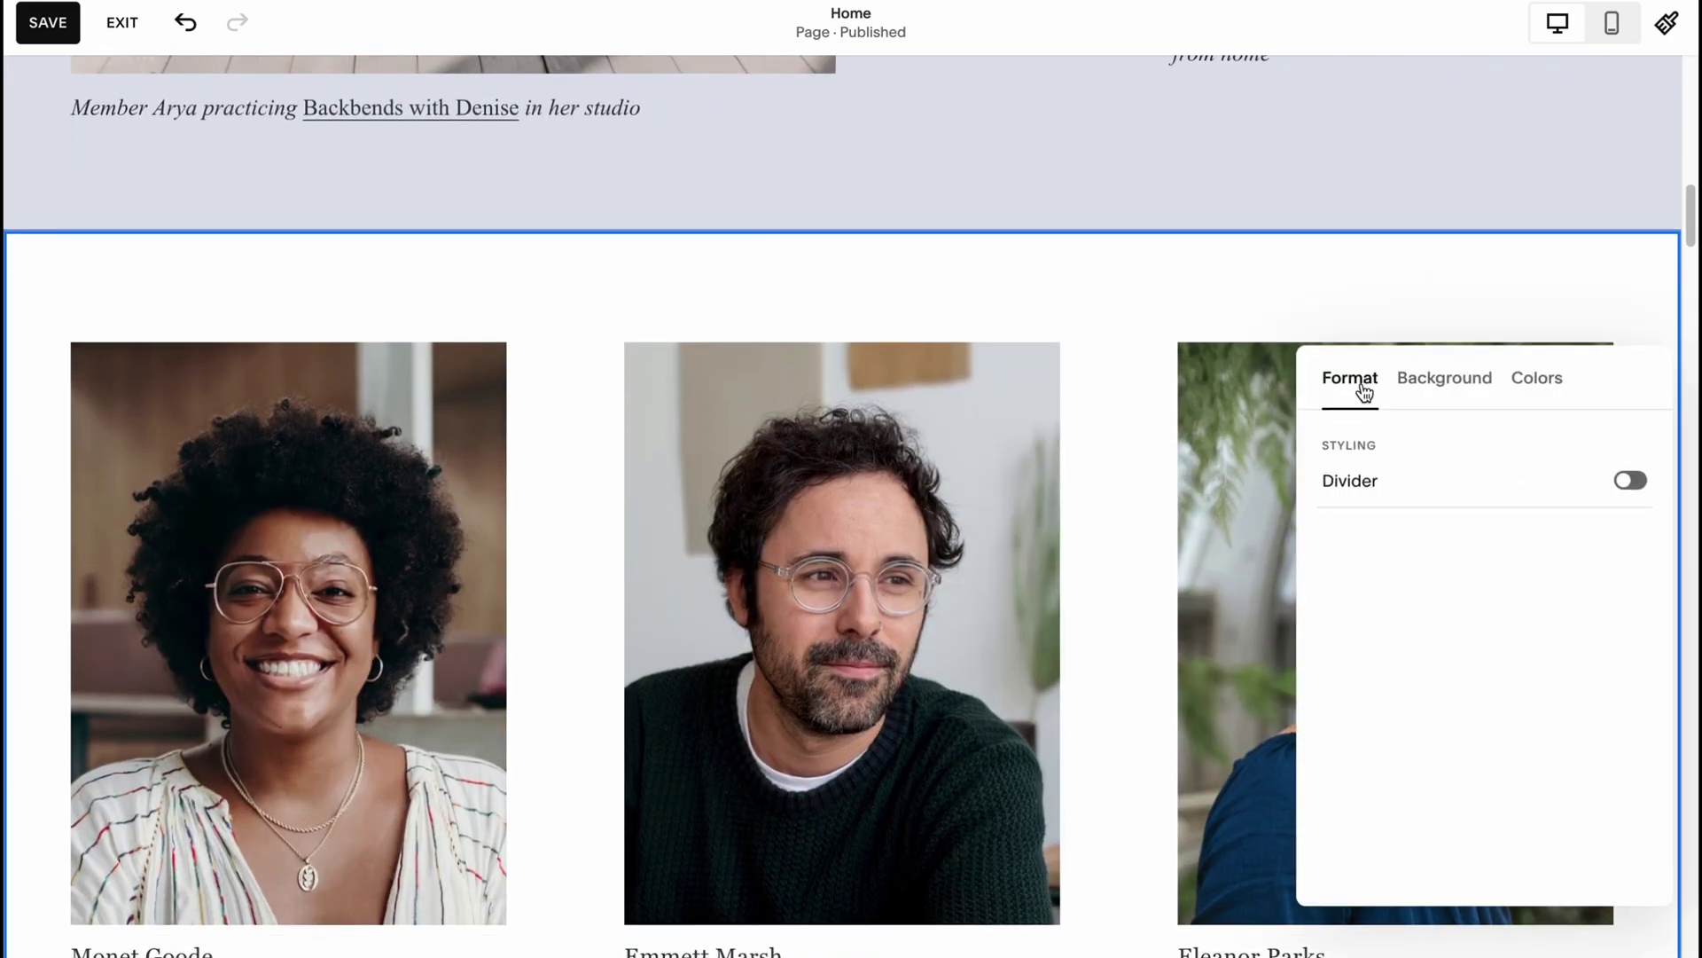
pyautogui.click(1371, 291)
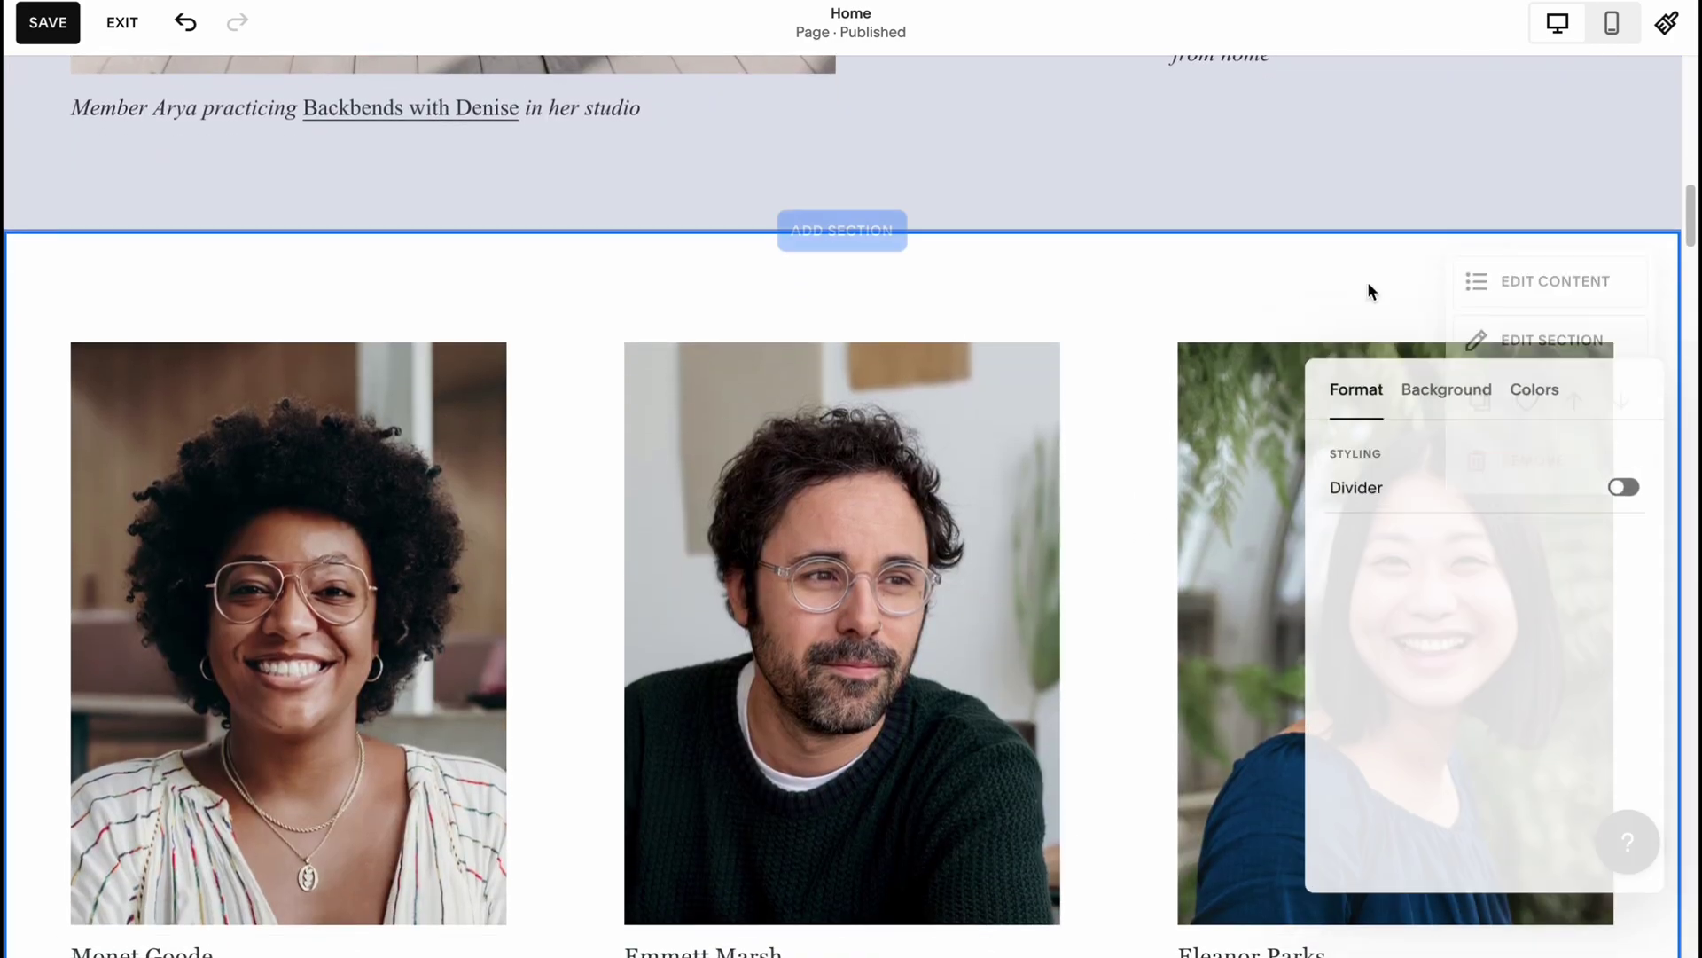
pyautogui.click(1485, 297)
pyautogui.scroll(-5, 1159, 582)
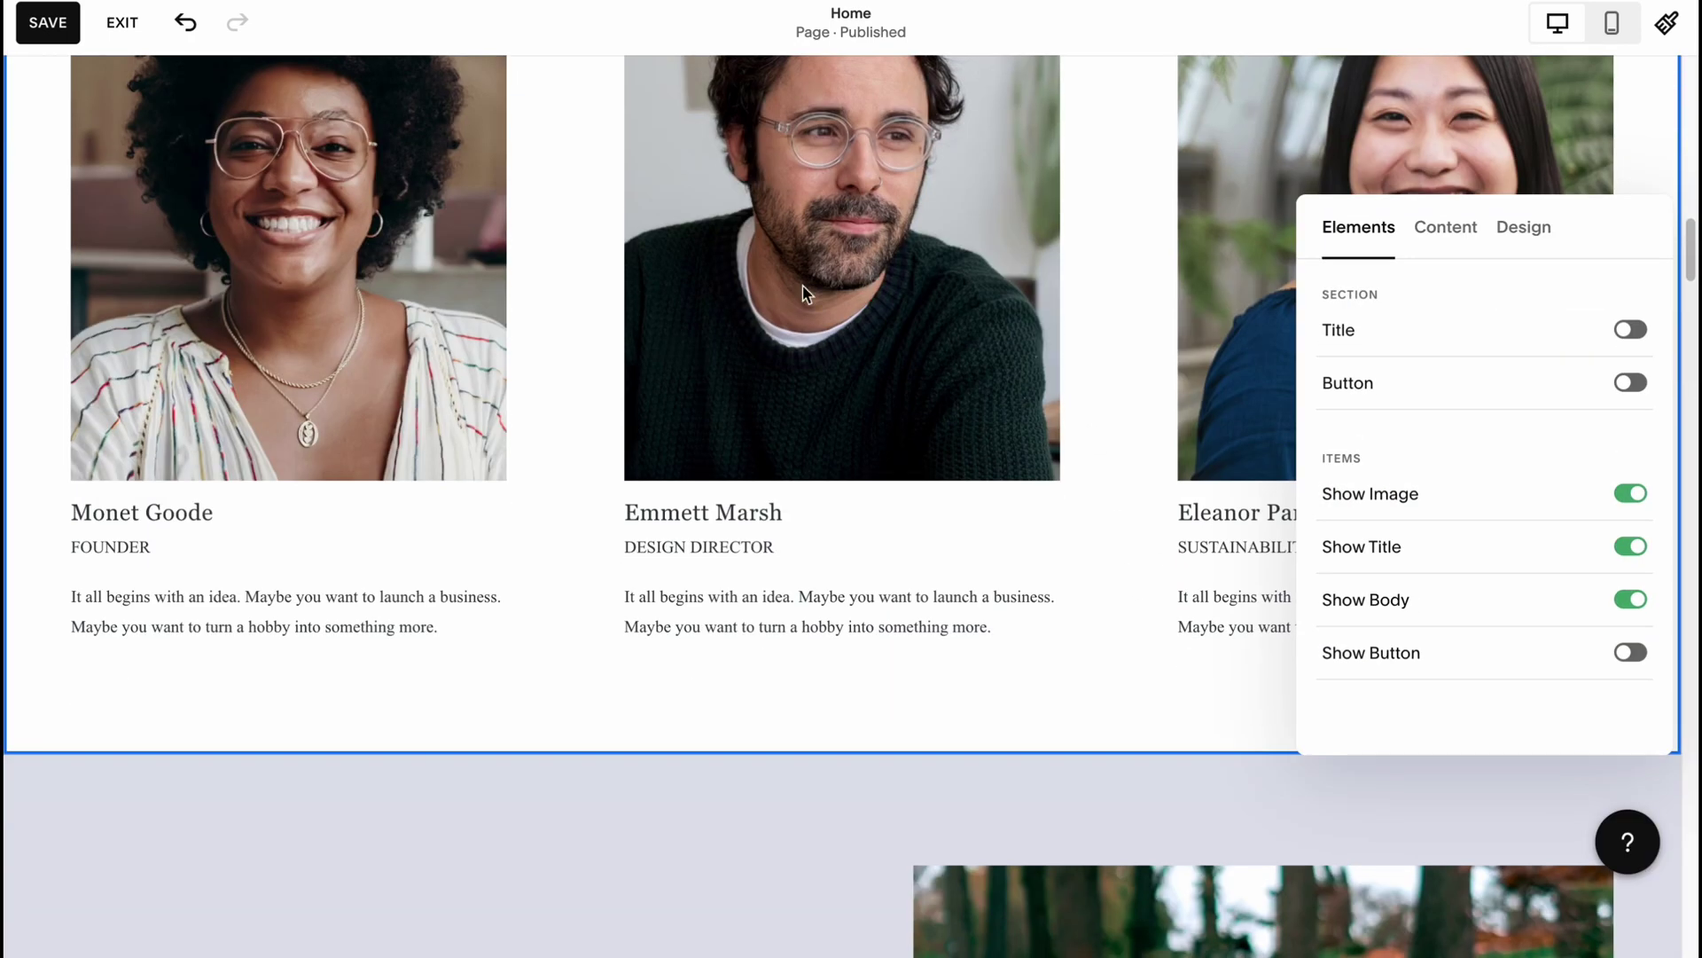
pyautogui.click(1450, 232)
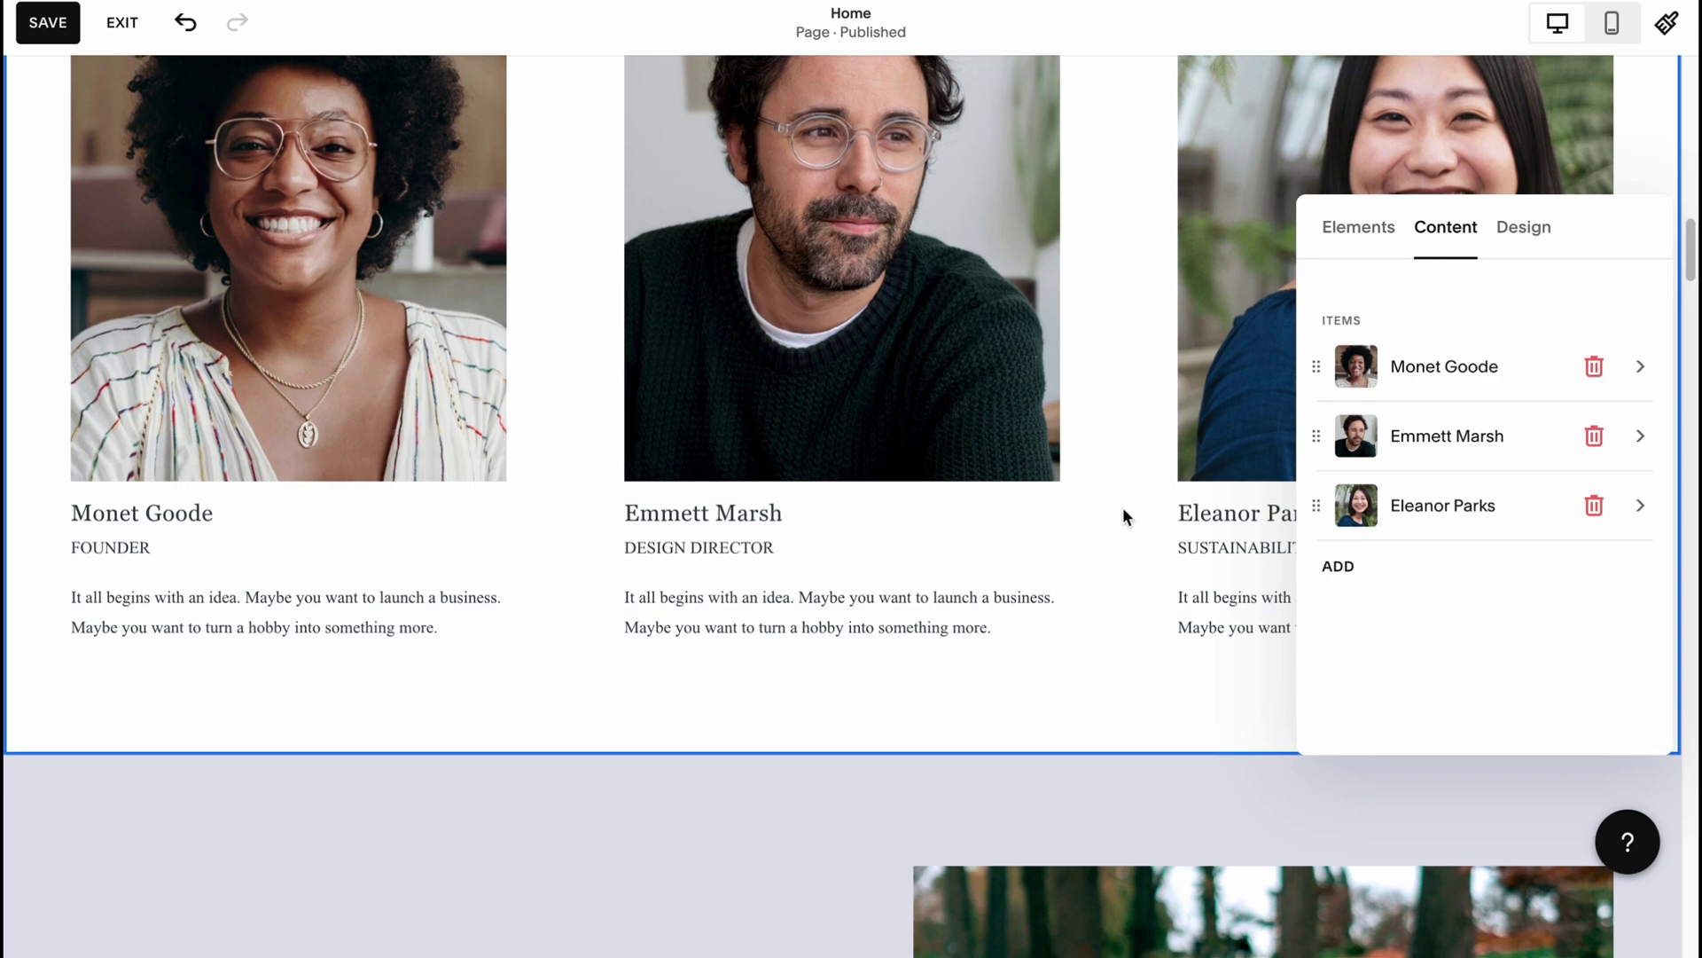
pyautogui.scroll(1, 1123, 510)
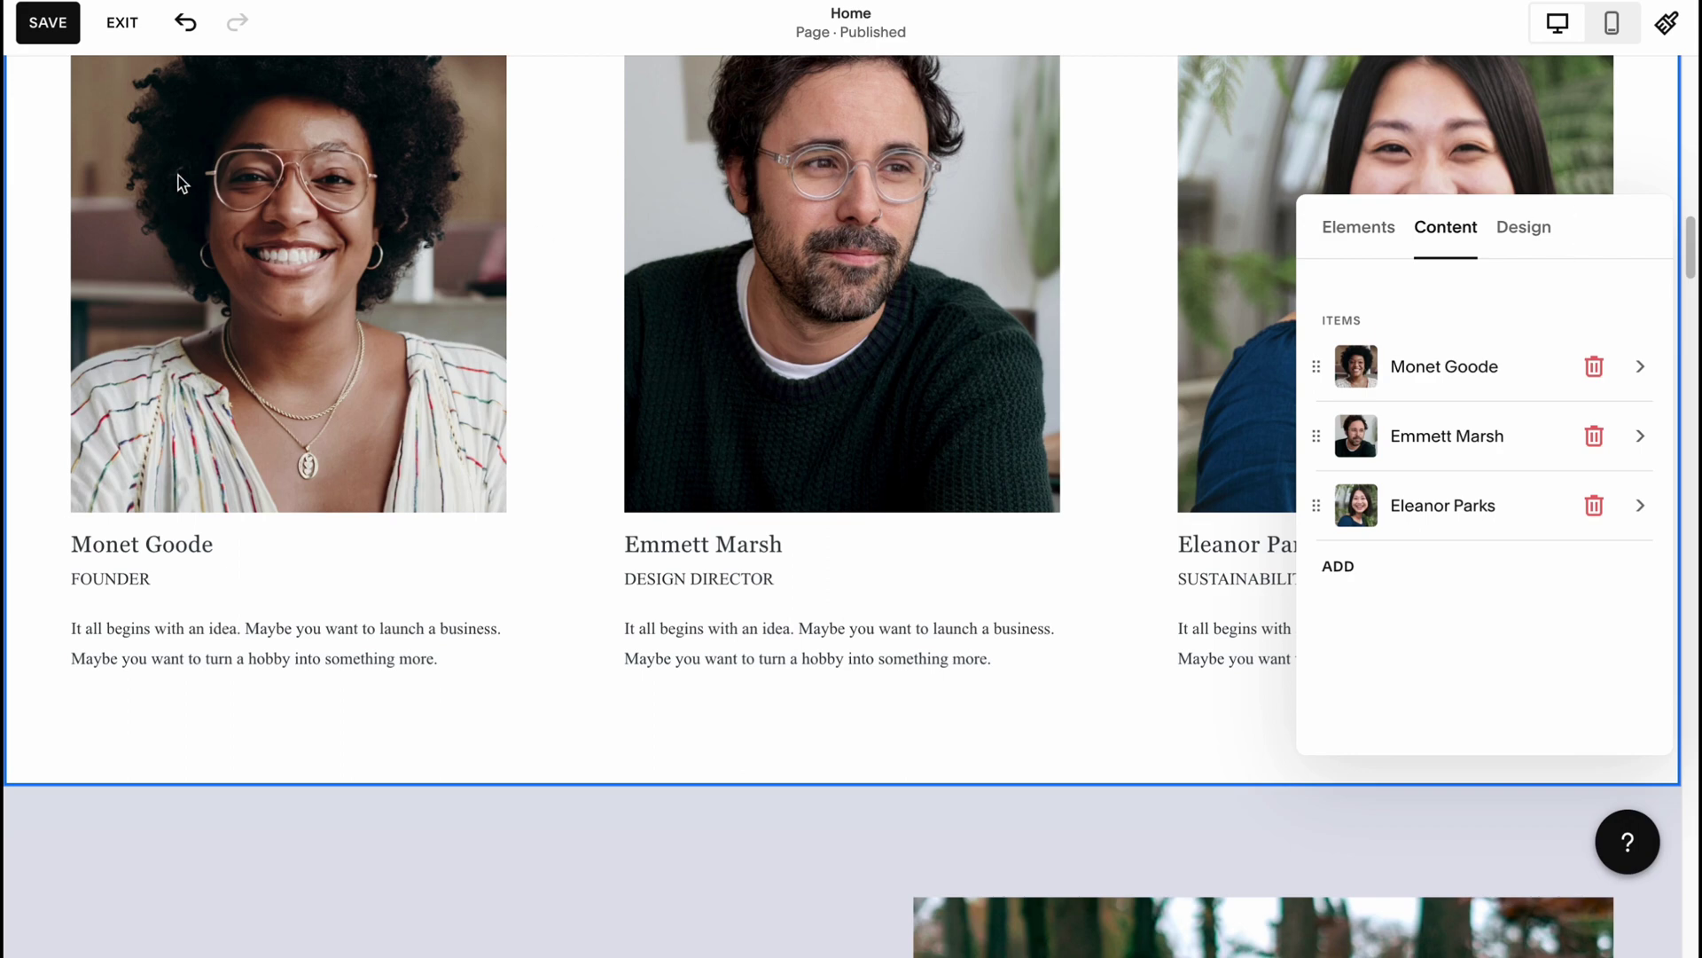
pyautogui.scroll(10, 844, 577)
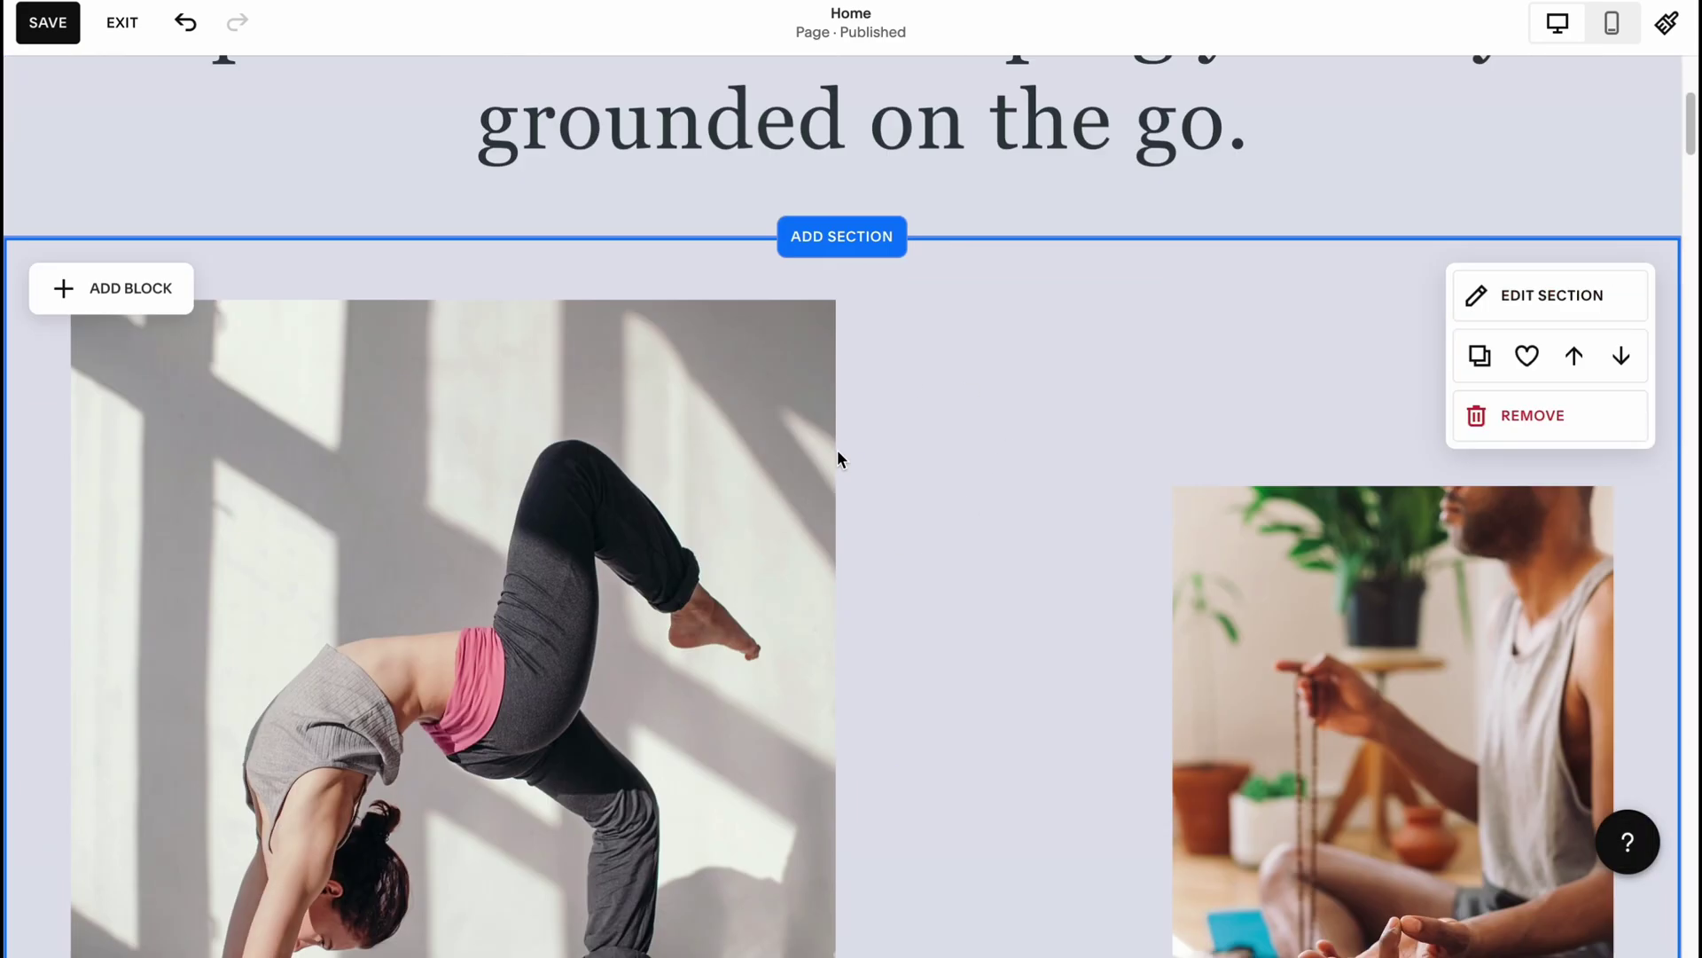
# Insert a button block into the hero, centred just below the heading
pyautogui.scroll(-10, 855, 461)
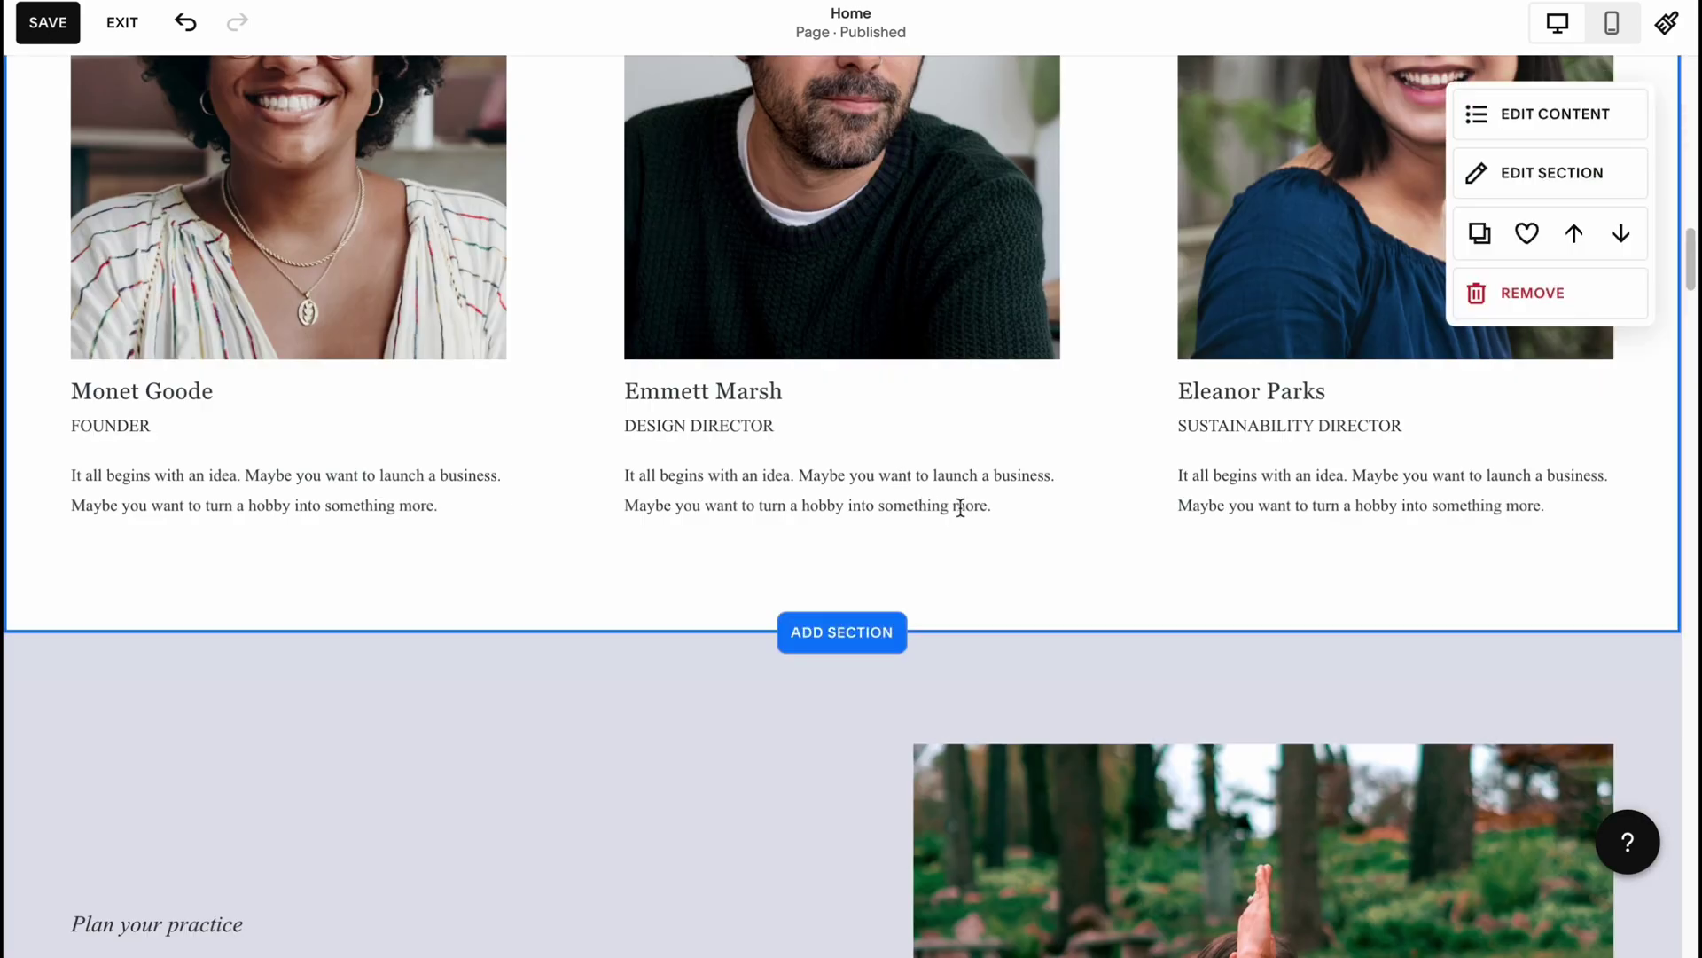
pyautogui.scroll(15, 770, 555)
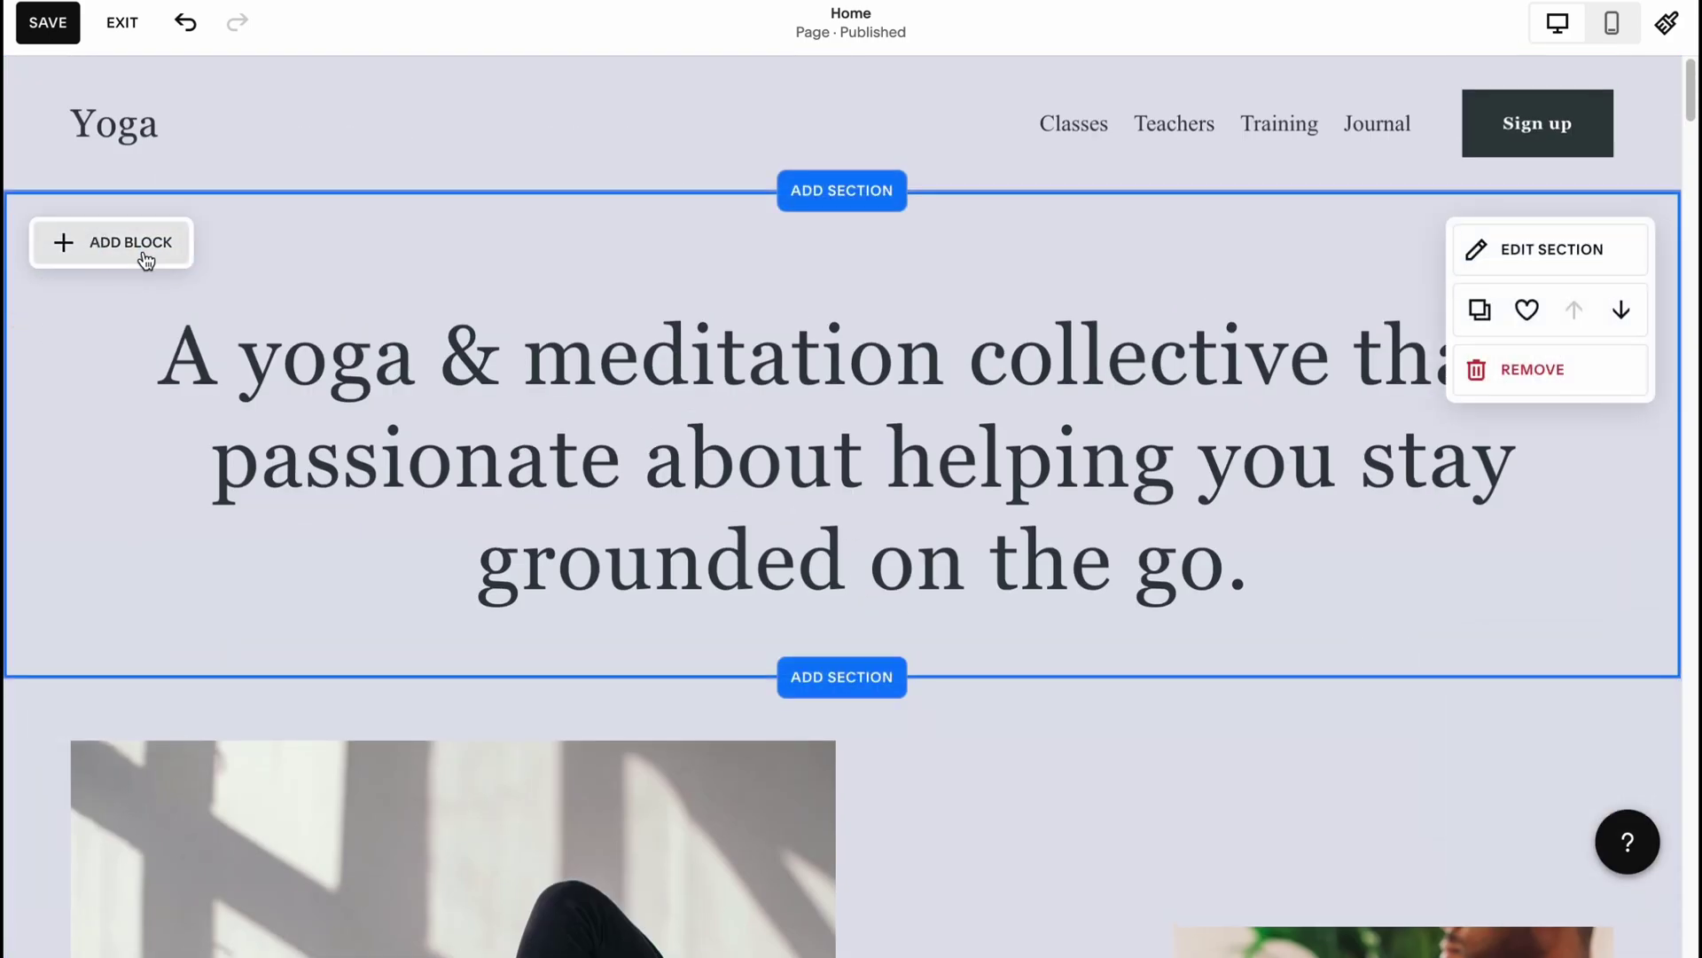
pyautogui.click(138, 256)
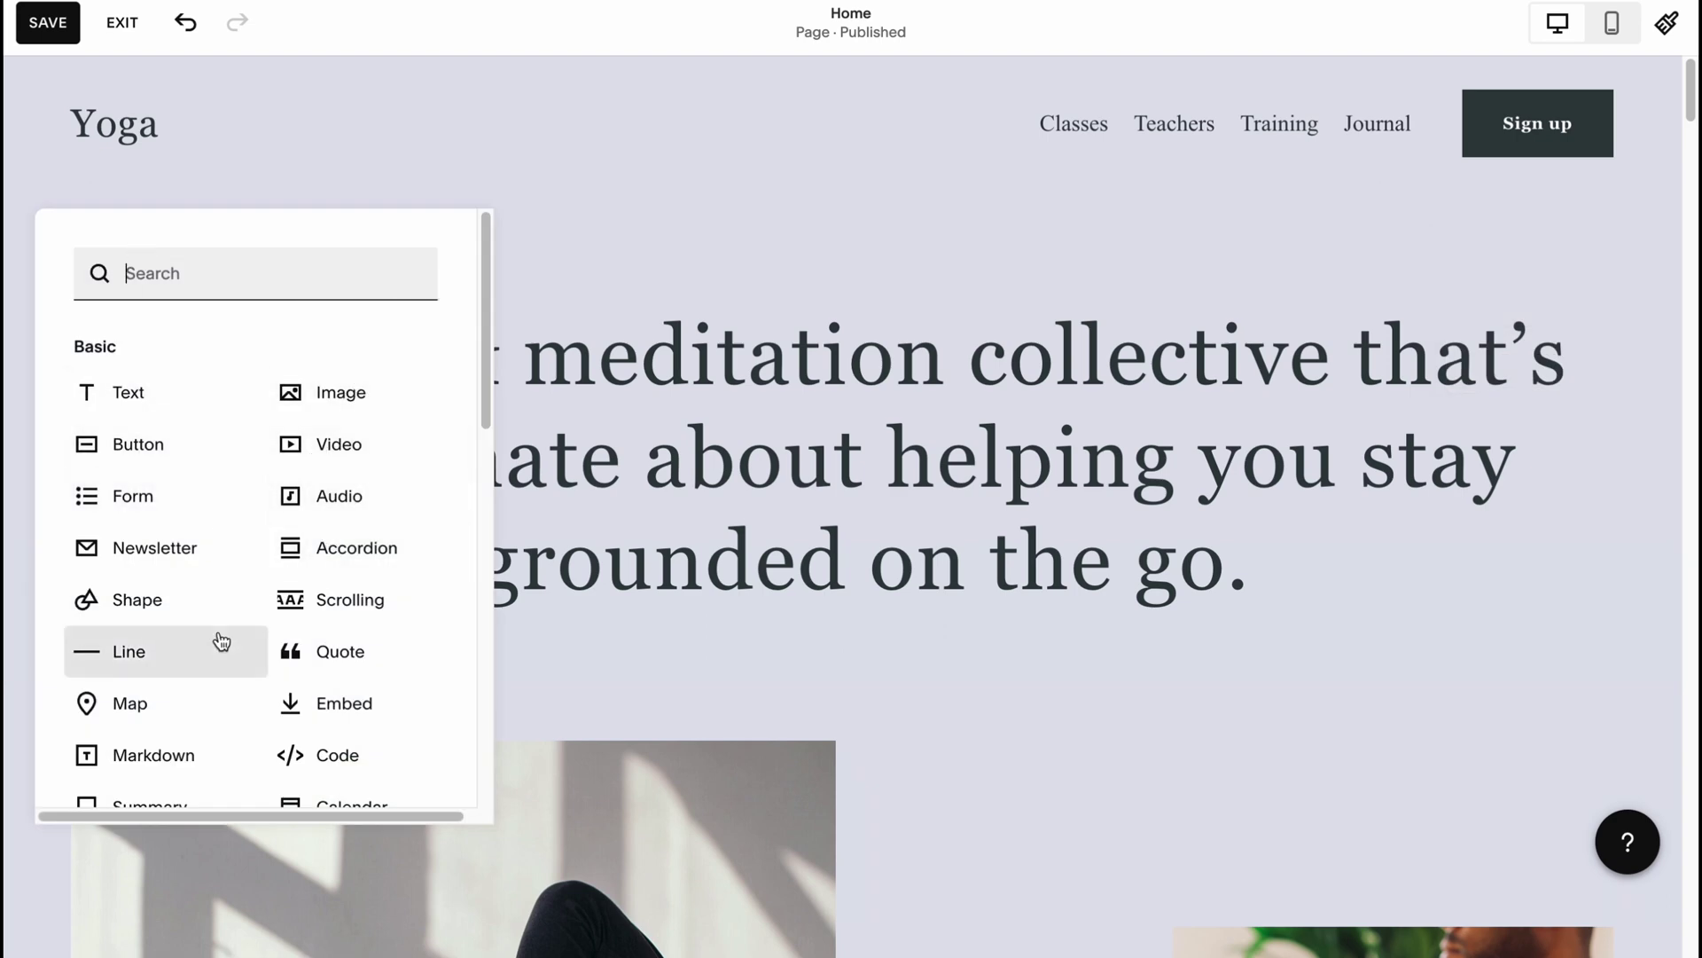
pyautogui.scroll(-1, 204, 567)
pyautogui.click(147, 440)
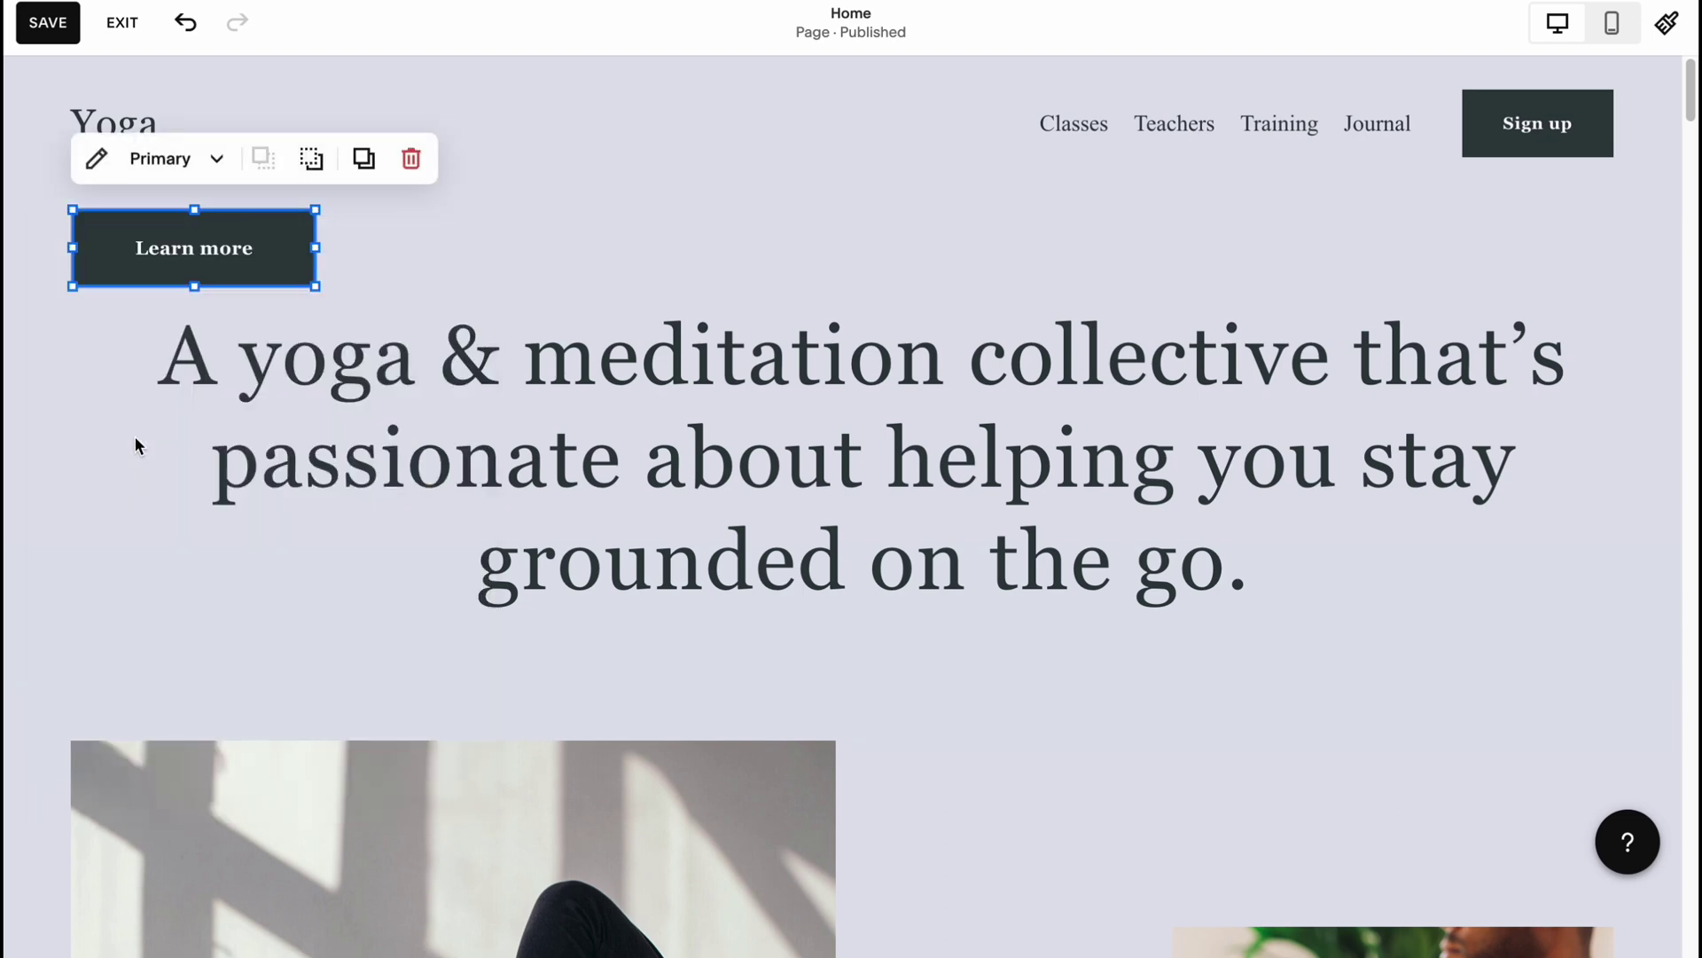
pyautogui.moveTo(184, 258); pyautogui.dragTo(807, 732)
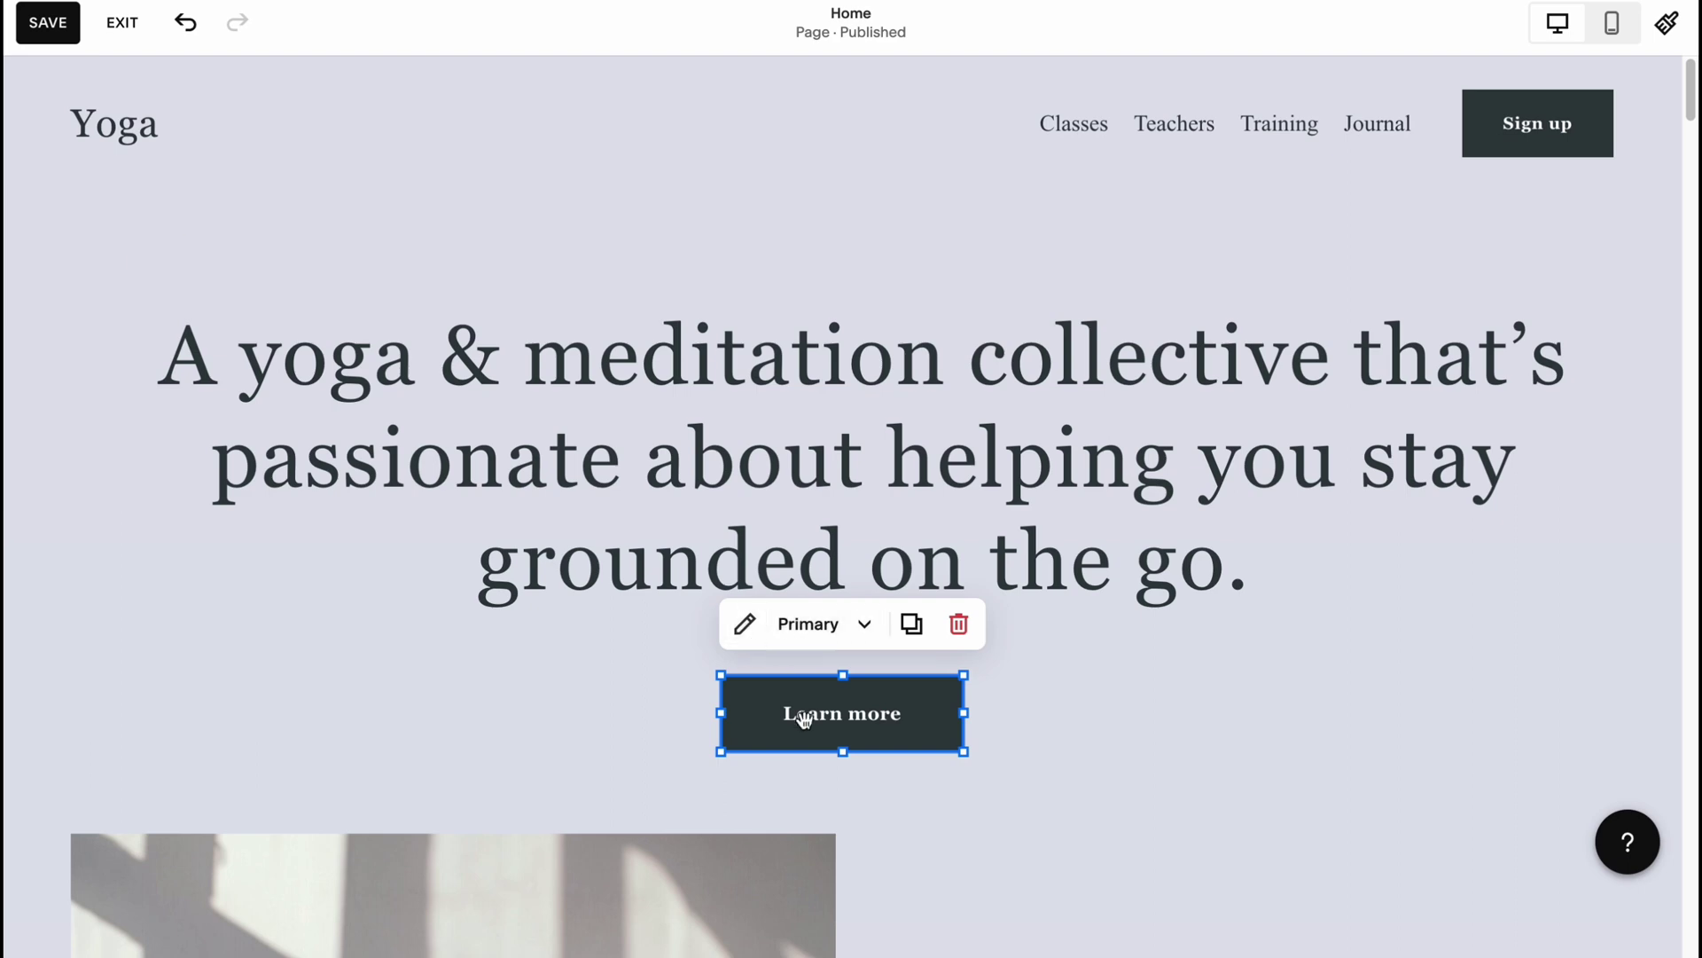
# Relabel the button 'Buy course' and save the page changes
pyautogui.click(745, 624)
pyautogui.moveTo(1125, 528); pyautogui.dragTo(735, 501)
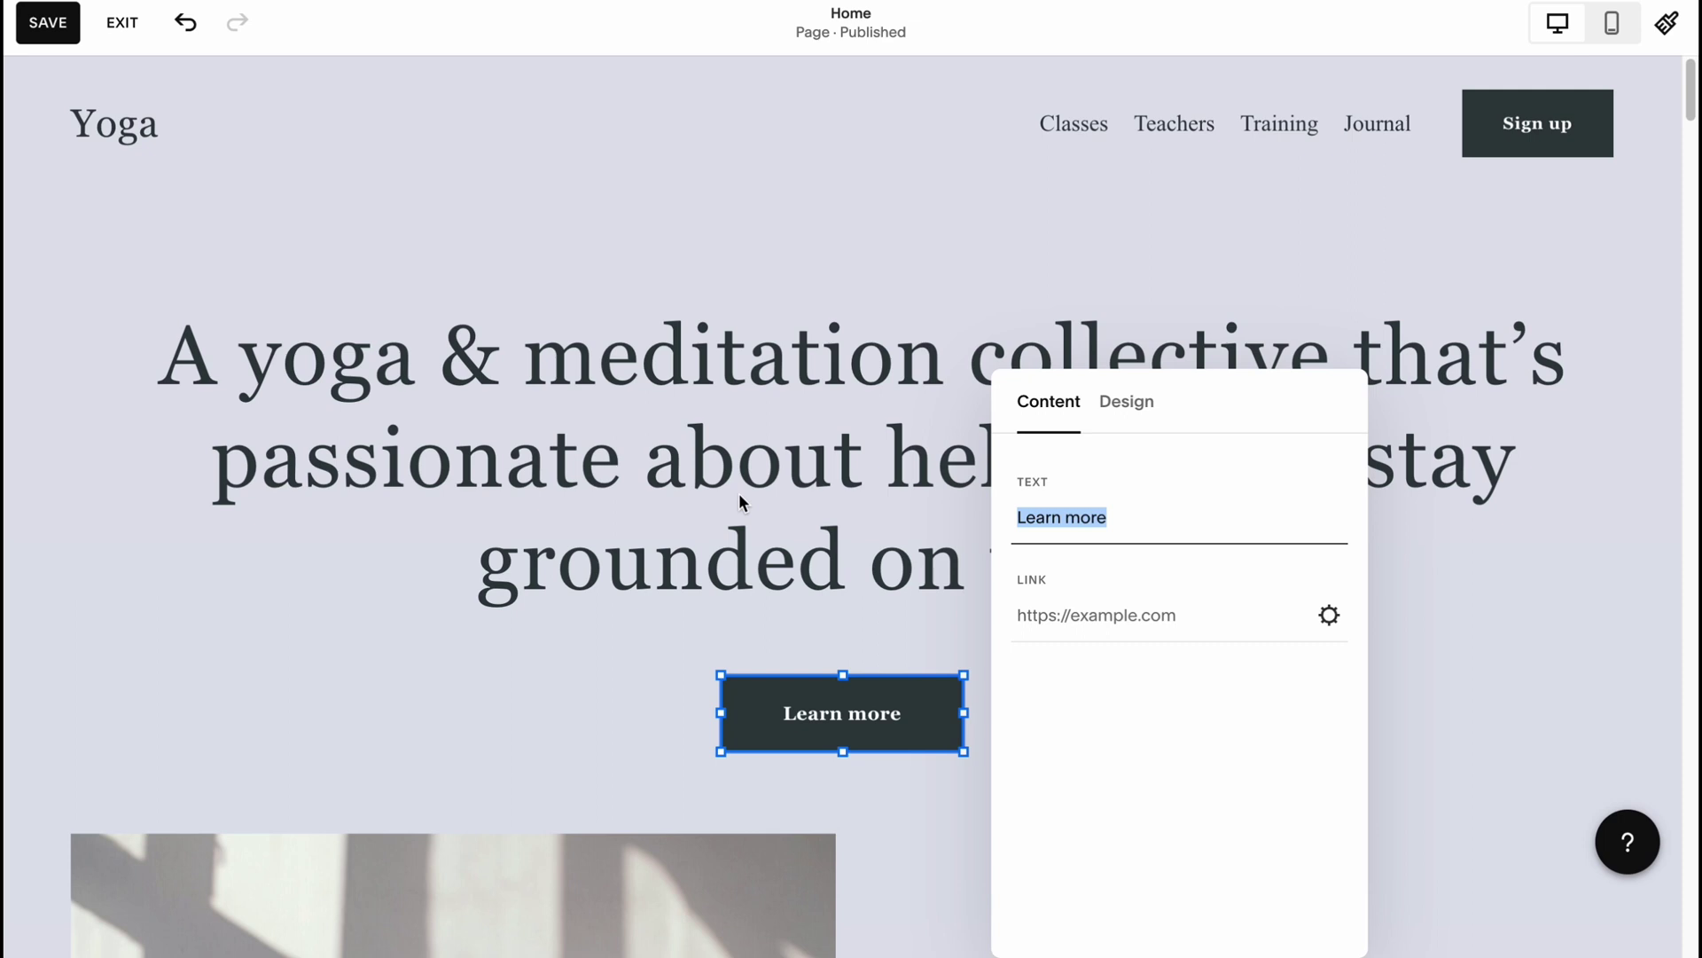
pyautogui.write('Buy')
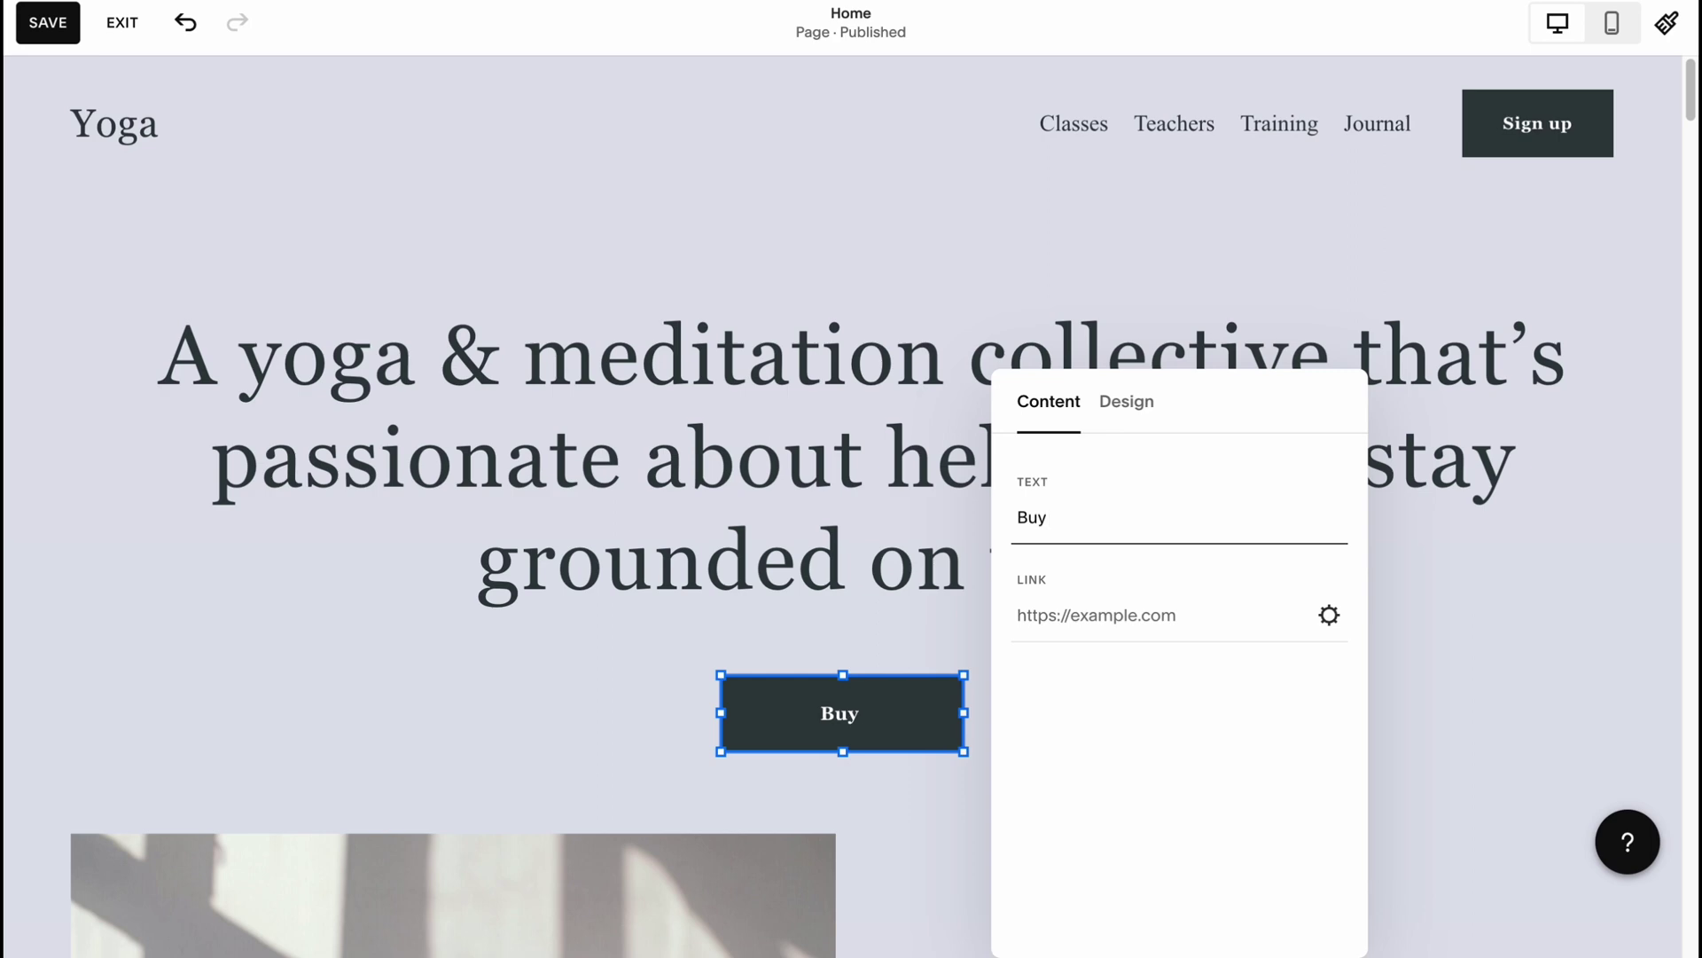
pyautogui.write(' course')
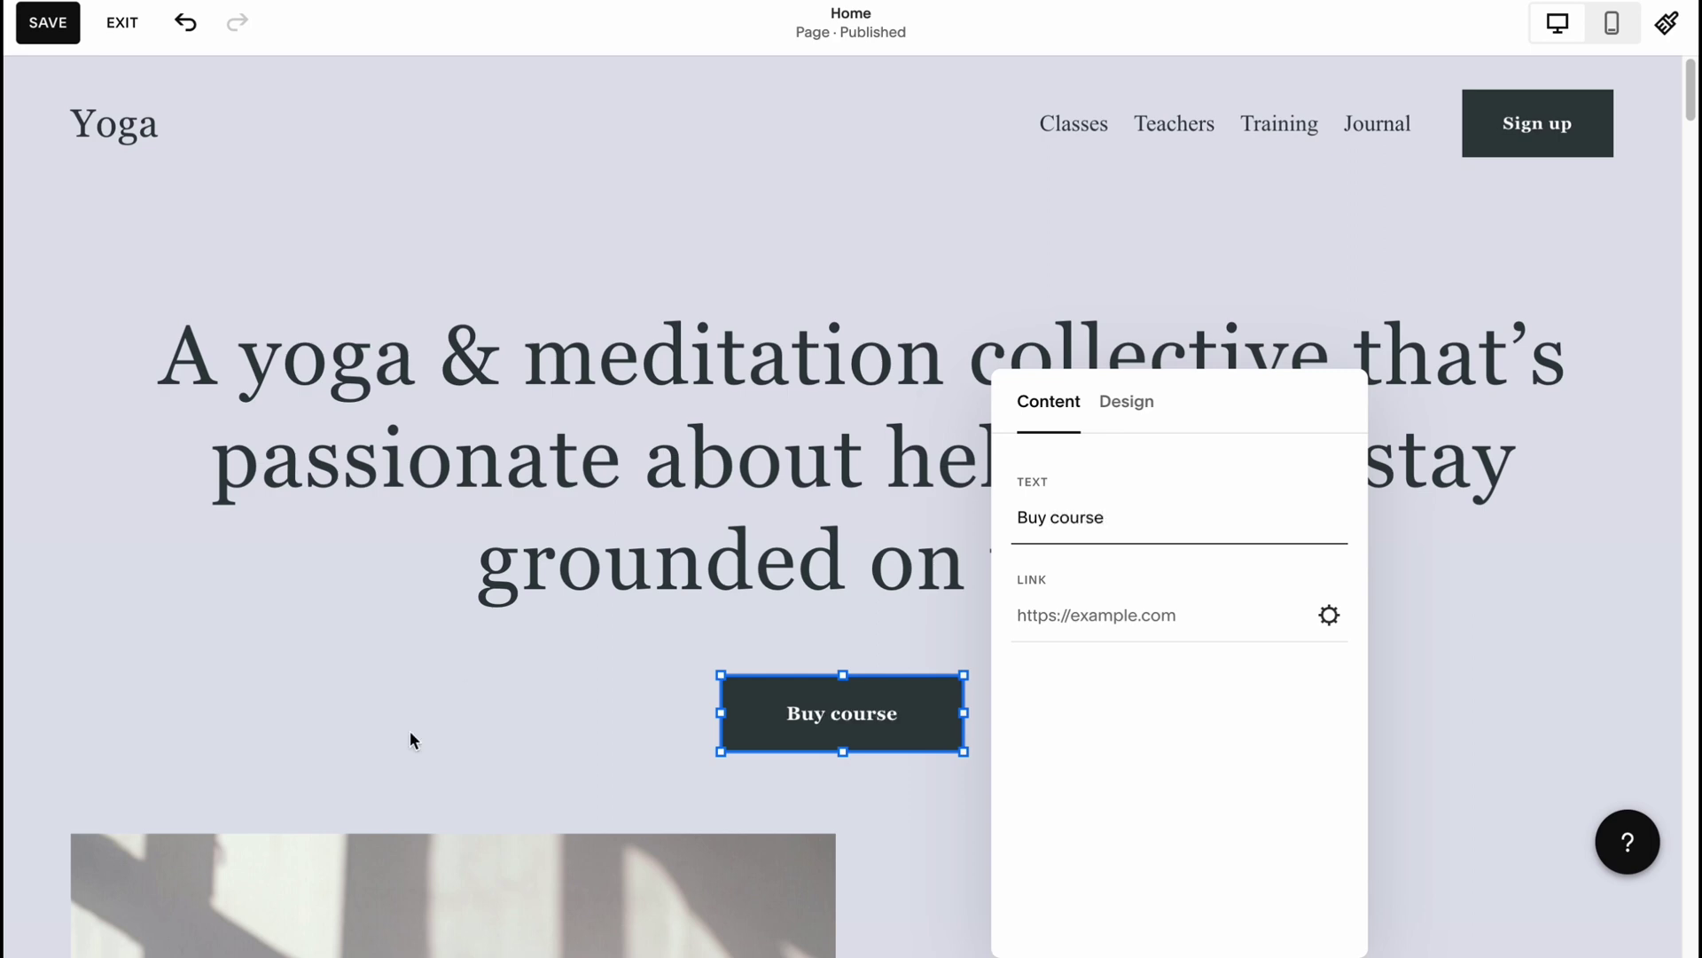
pyautogui.click(459, 672)
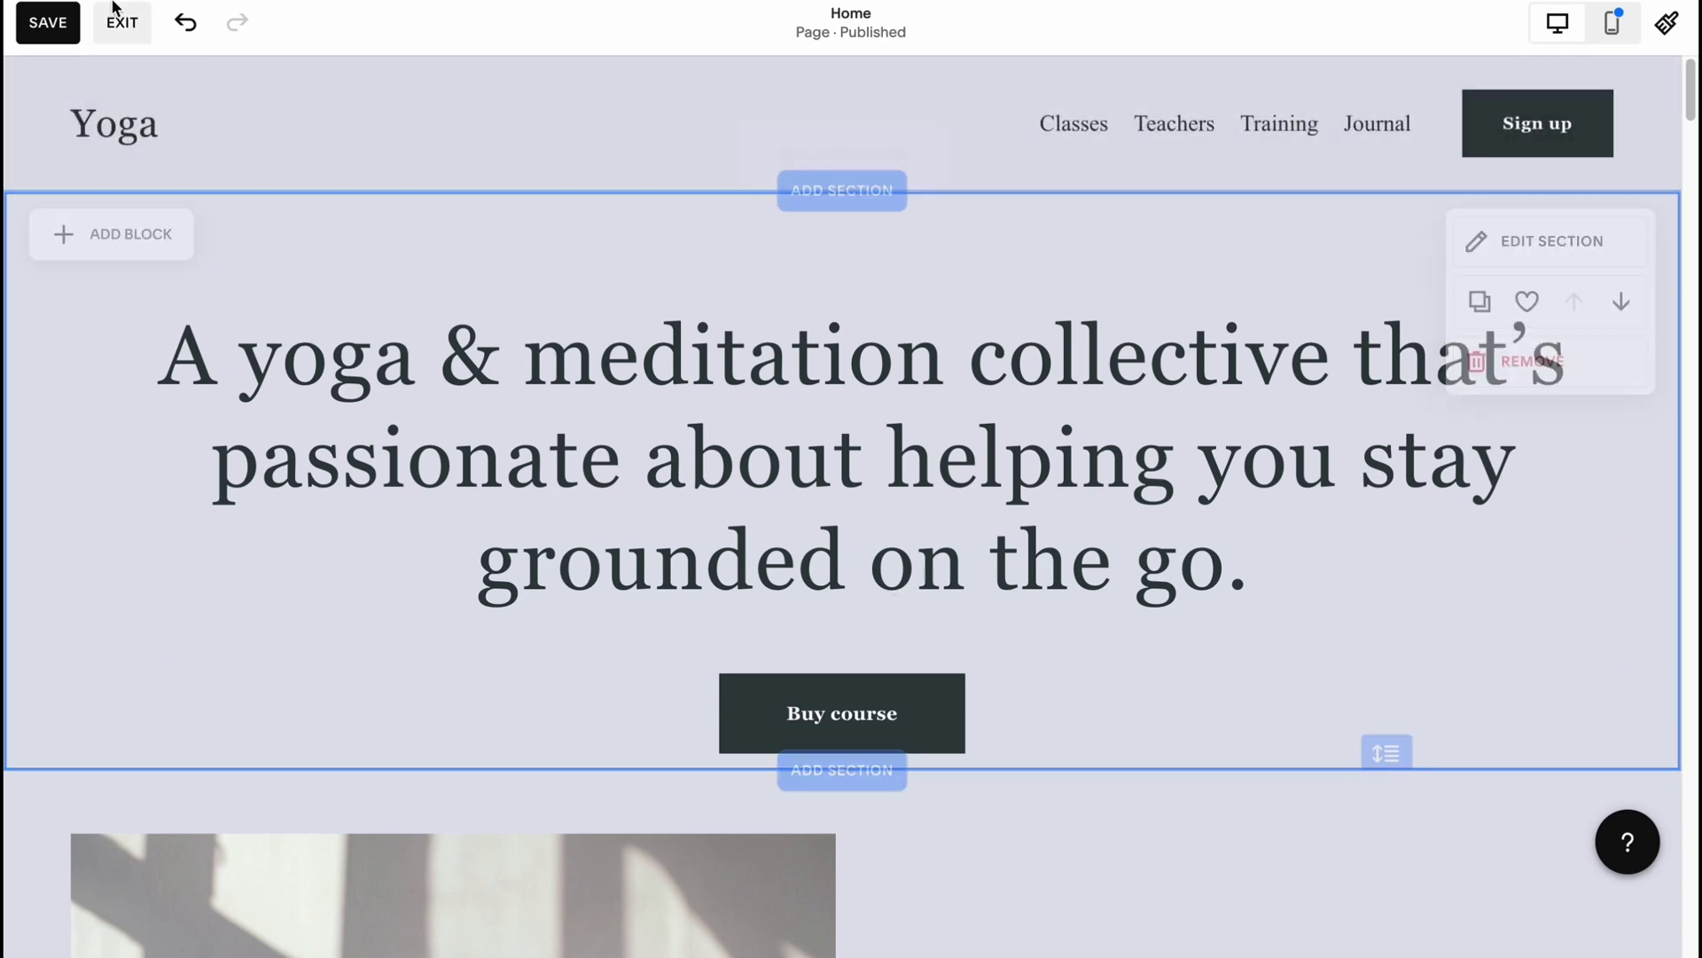
pyautogui.click(60, 27)
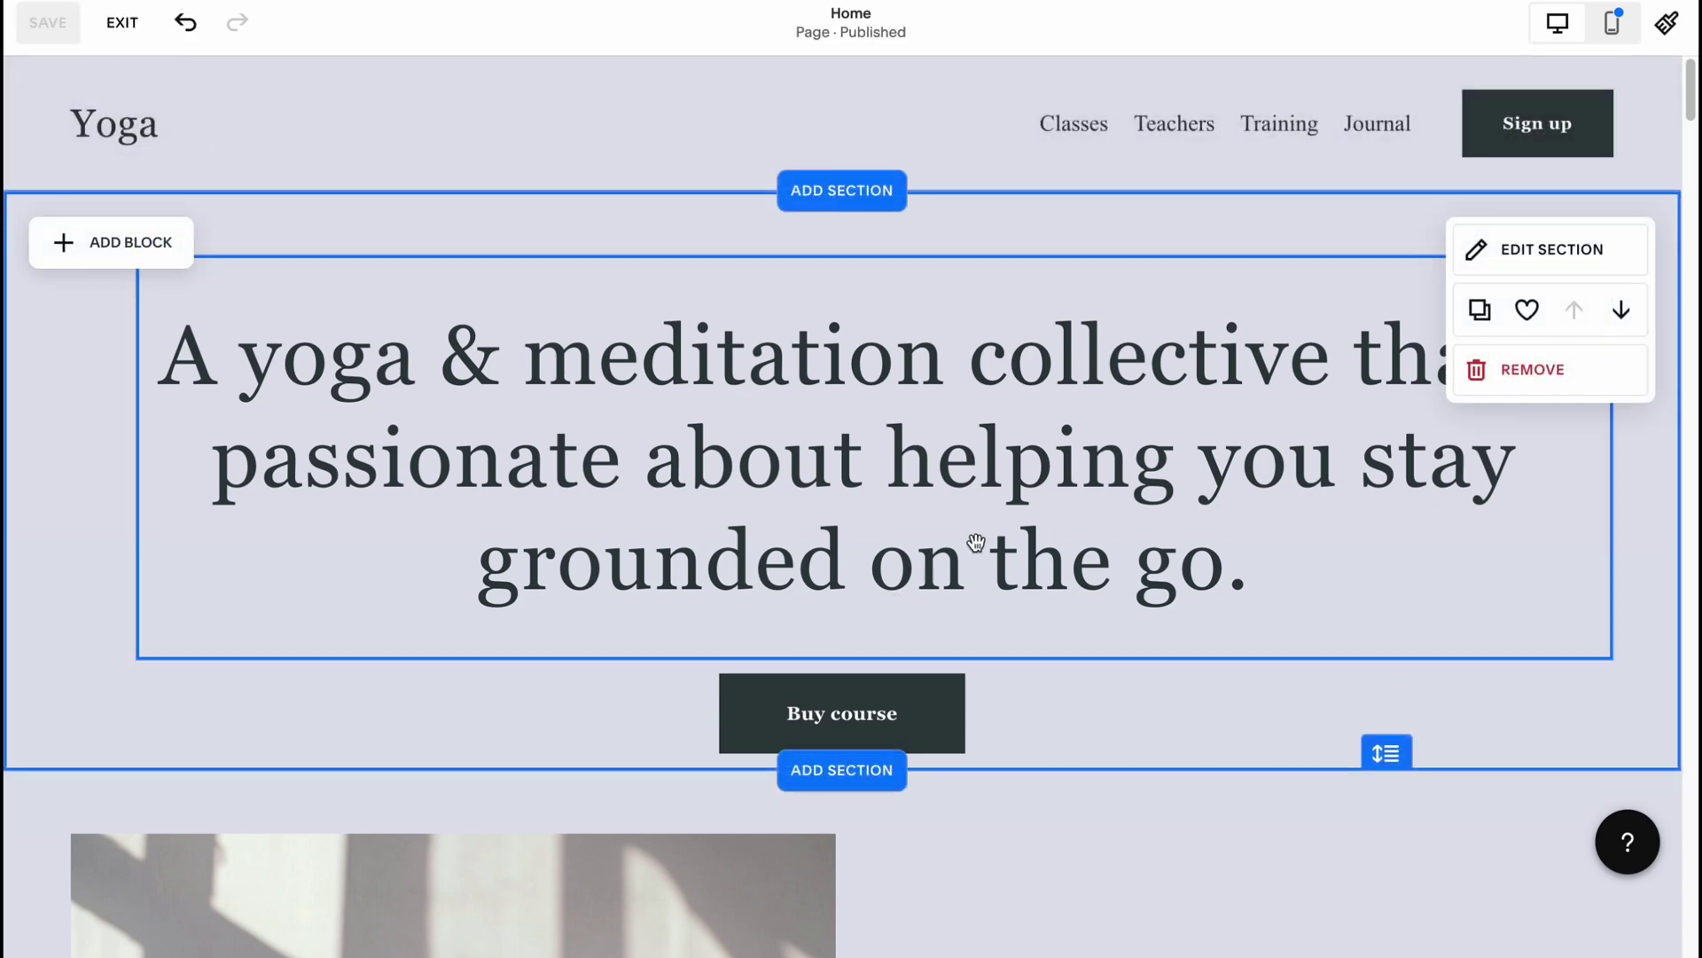
# Exit the editor and view the Analytics Traffic and Traffic Sources reports
pyautogui.click(121, 22)
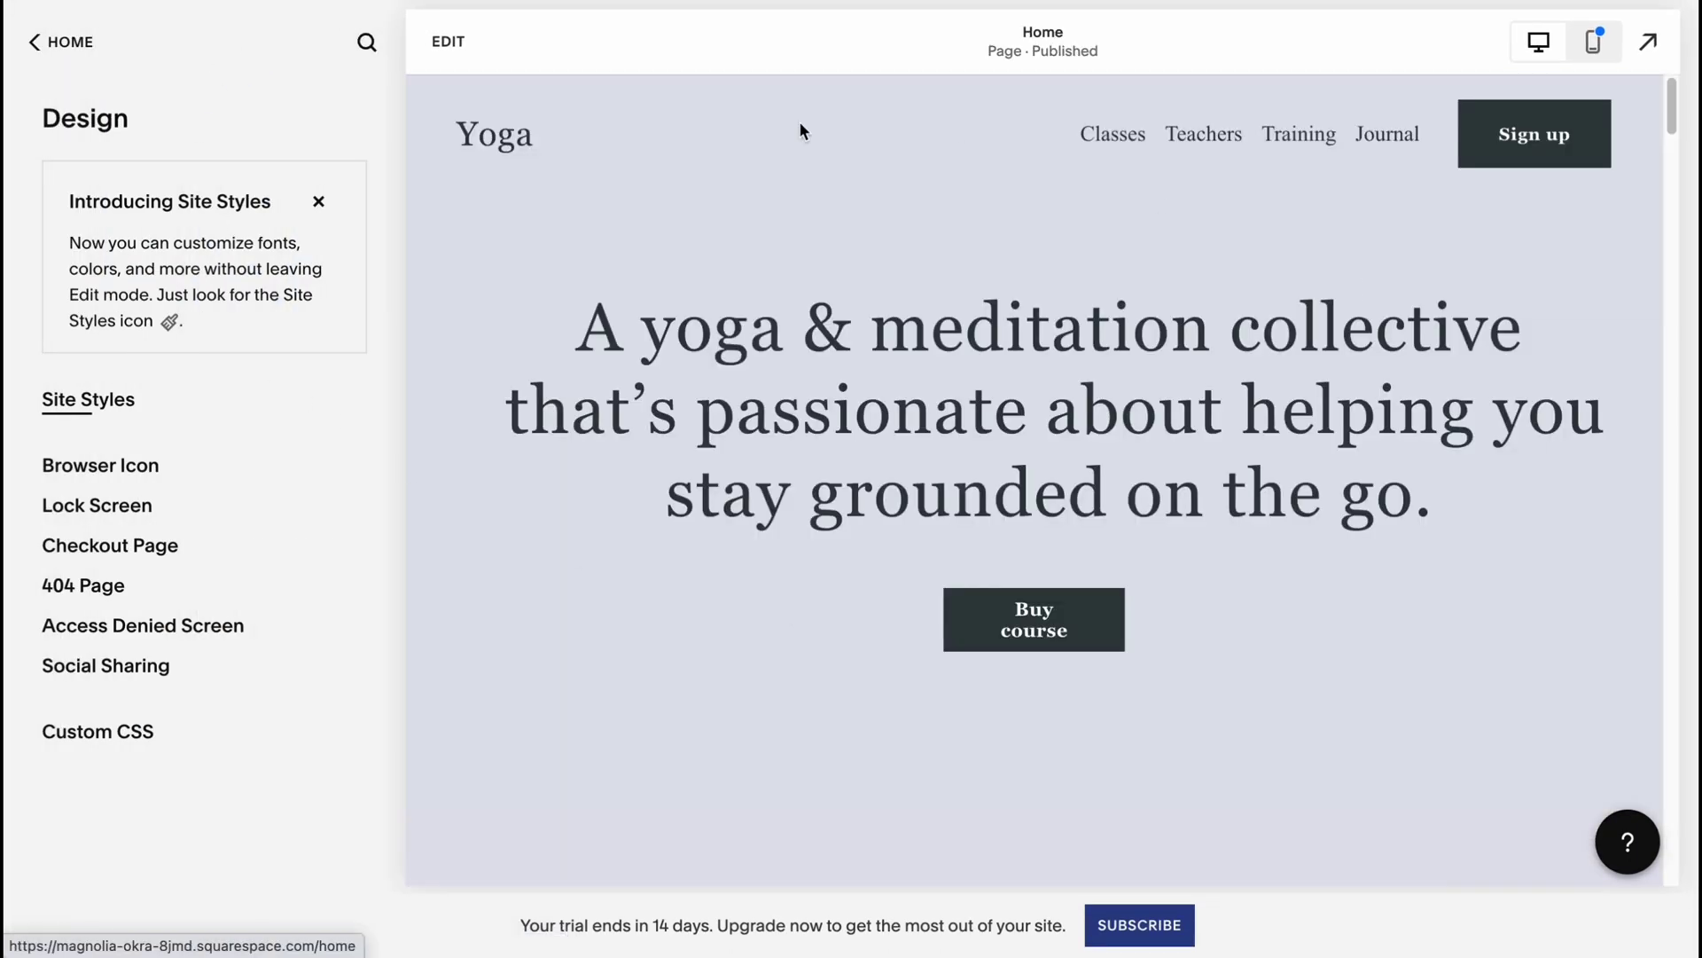
pyautogui.click(60, 32)
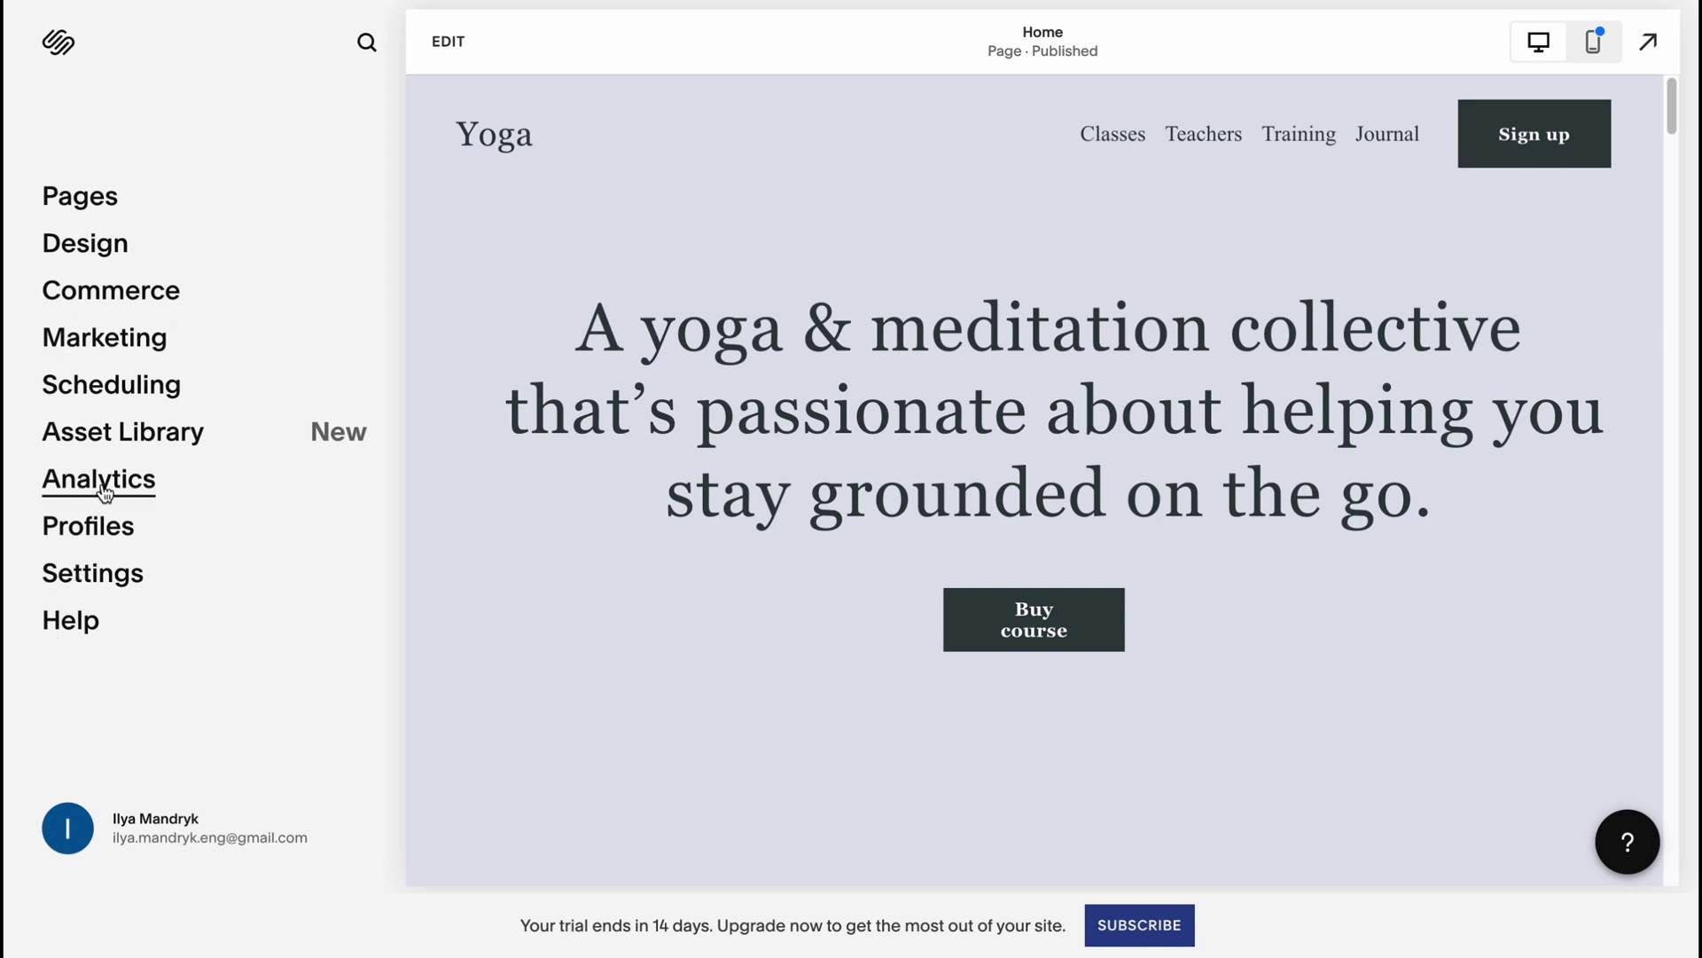
pyautogui.click(104, 483)
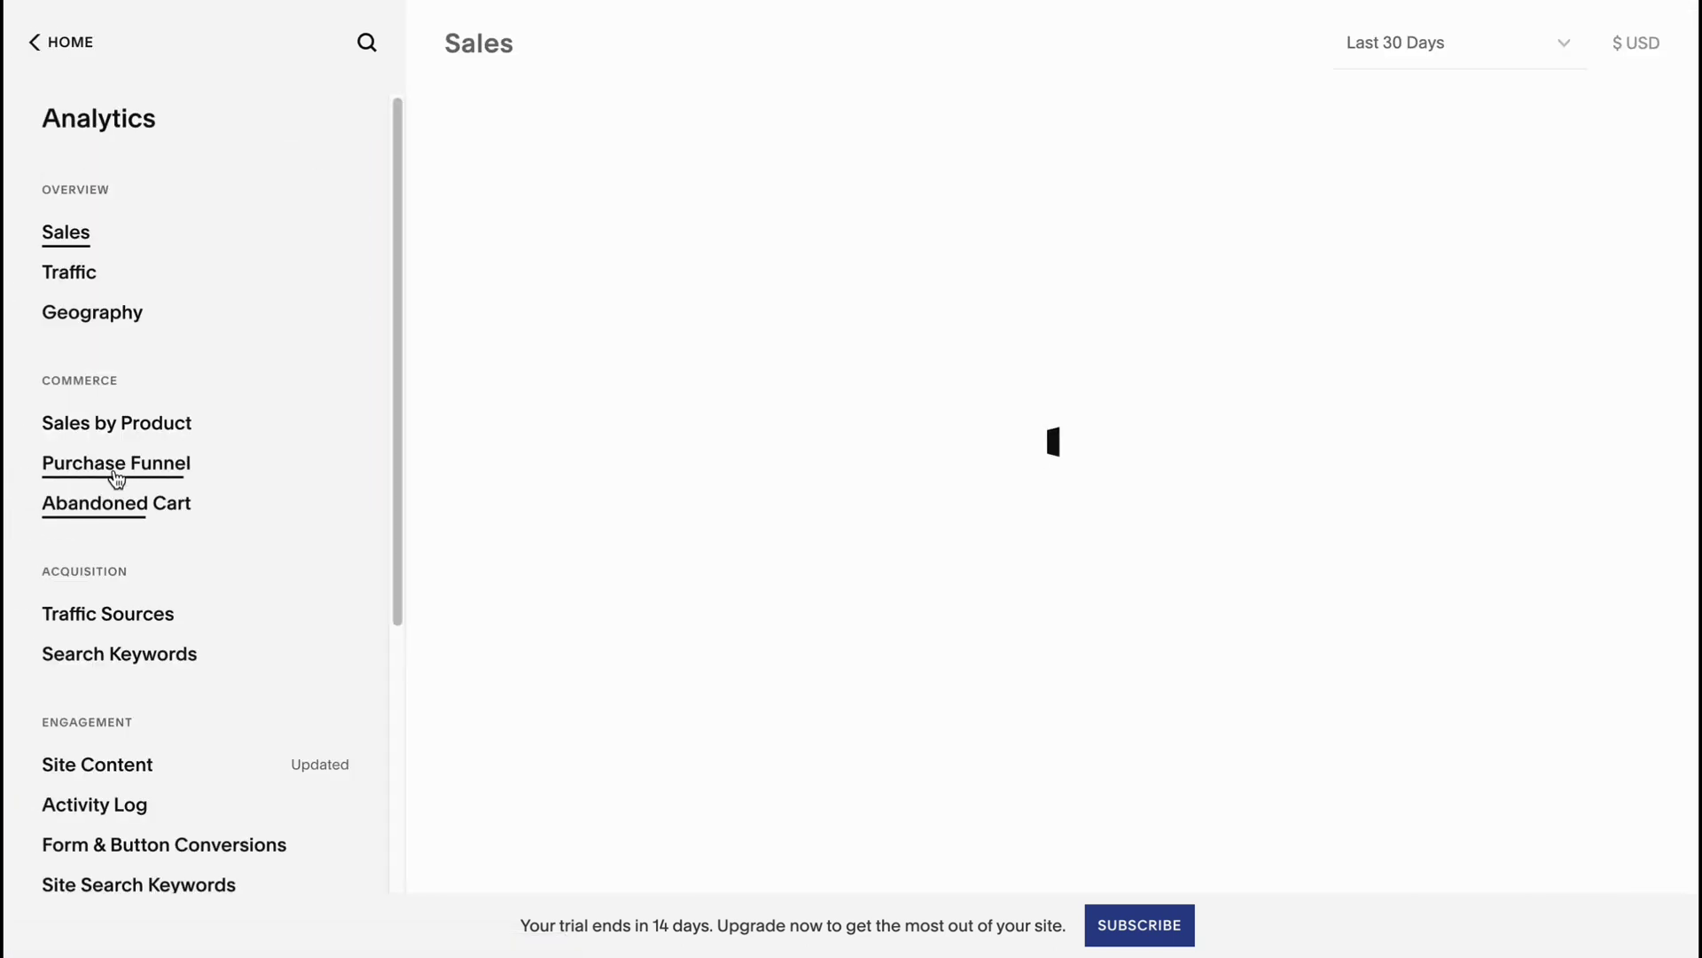
pyautogui.click(68, 272)
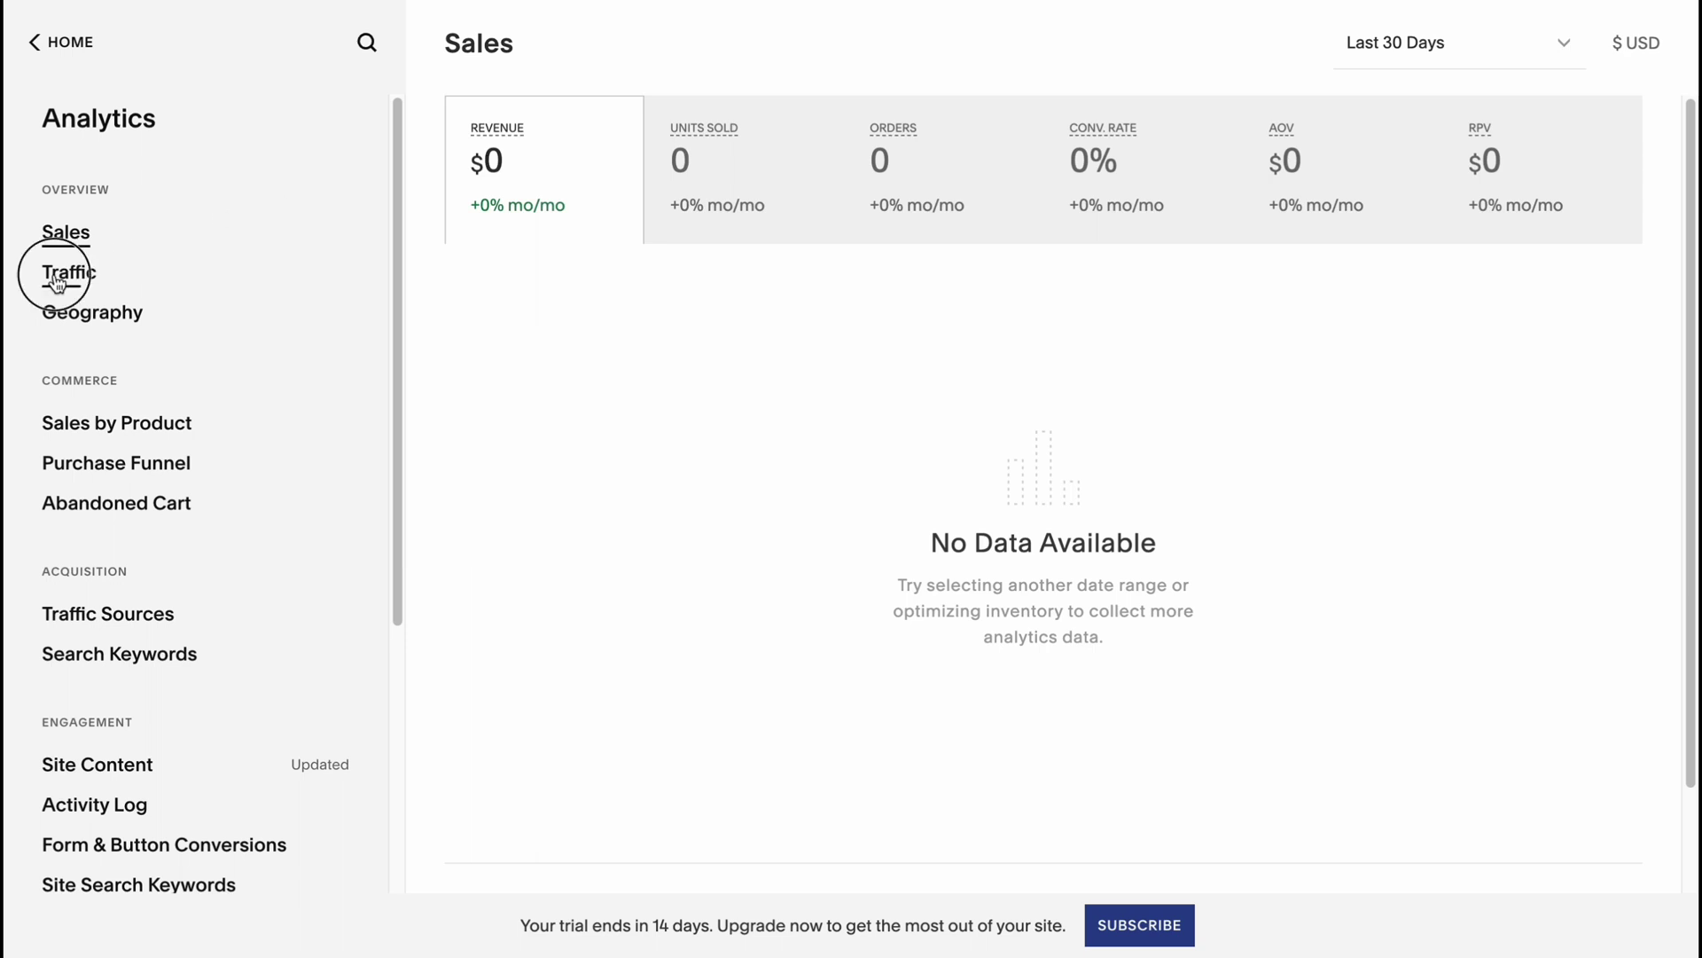
pyautogui.click(131, 628)
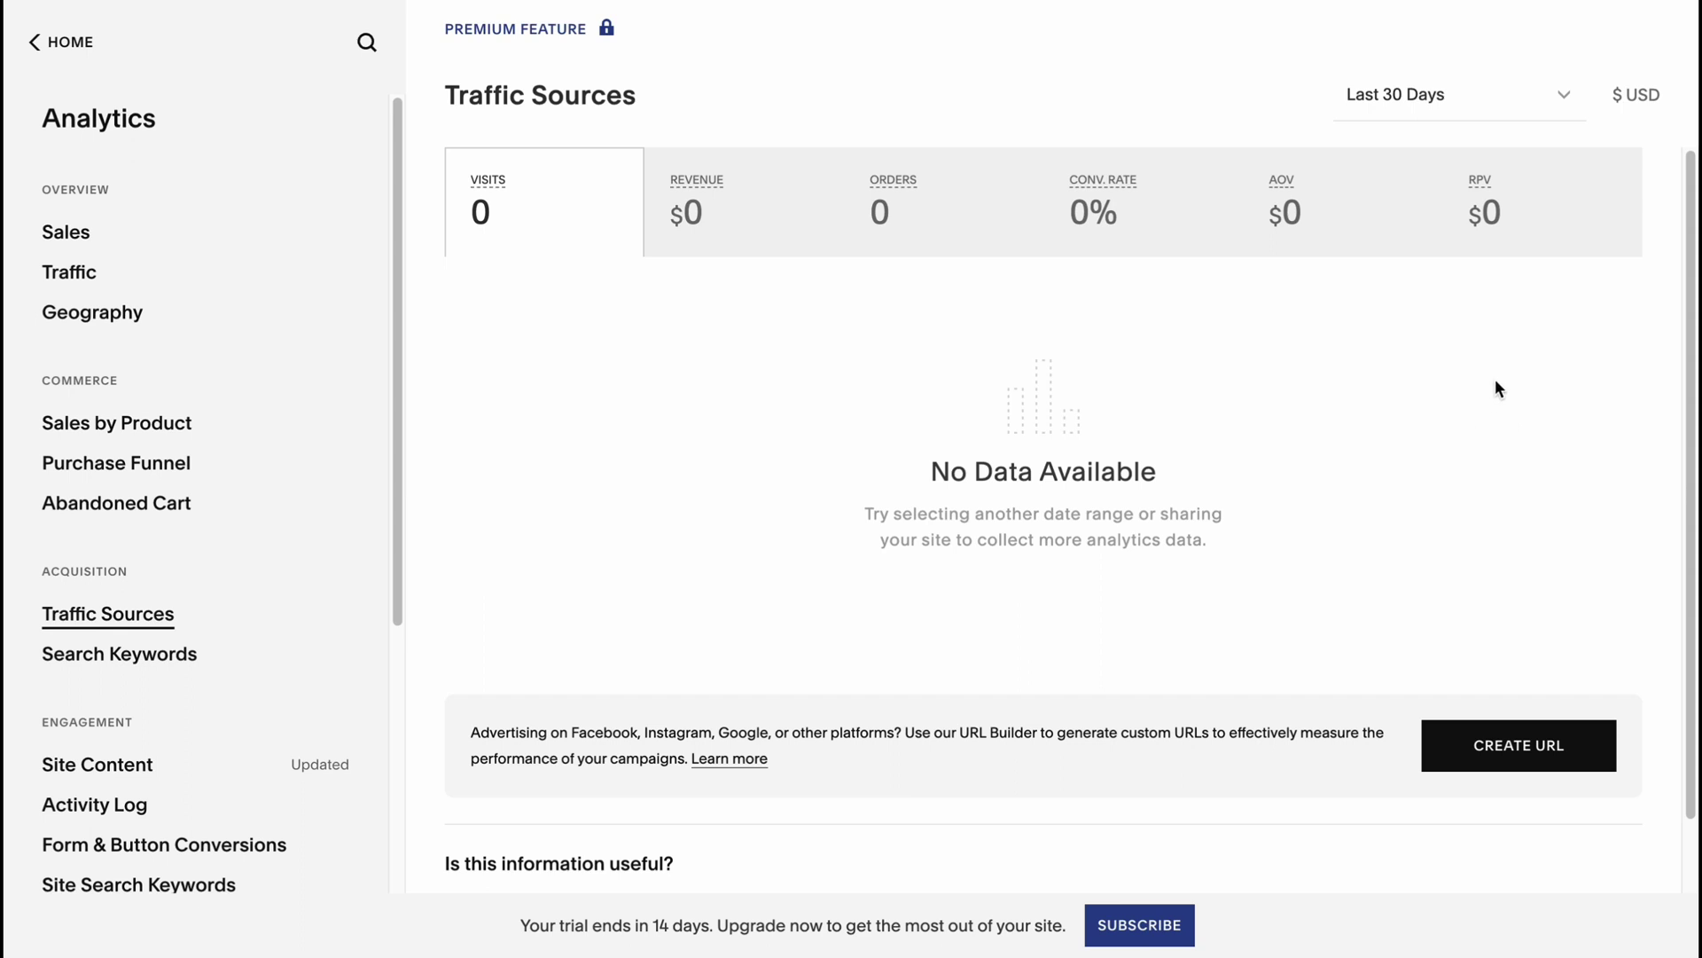
# Look at the Marketing section, then return to the main site menu
pyautogui.click(79, 49)
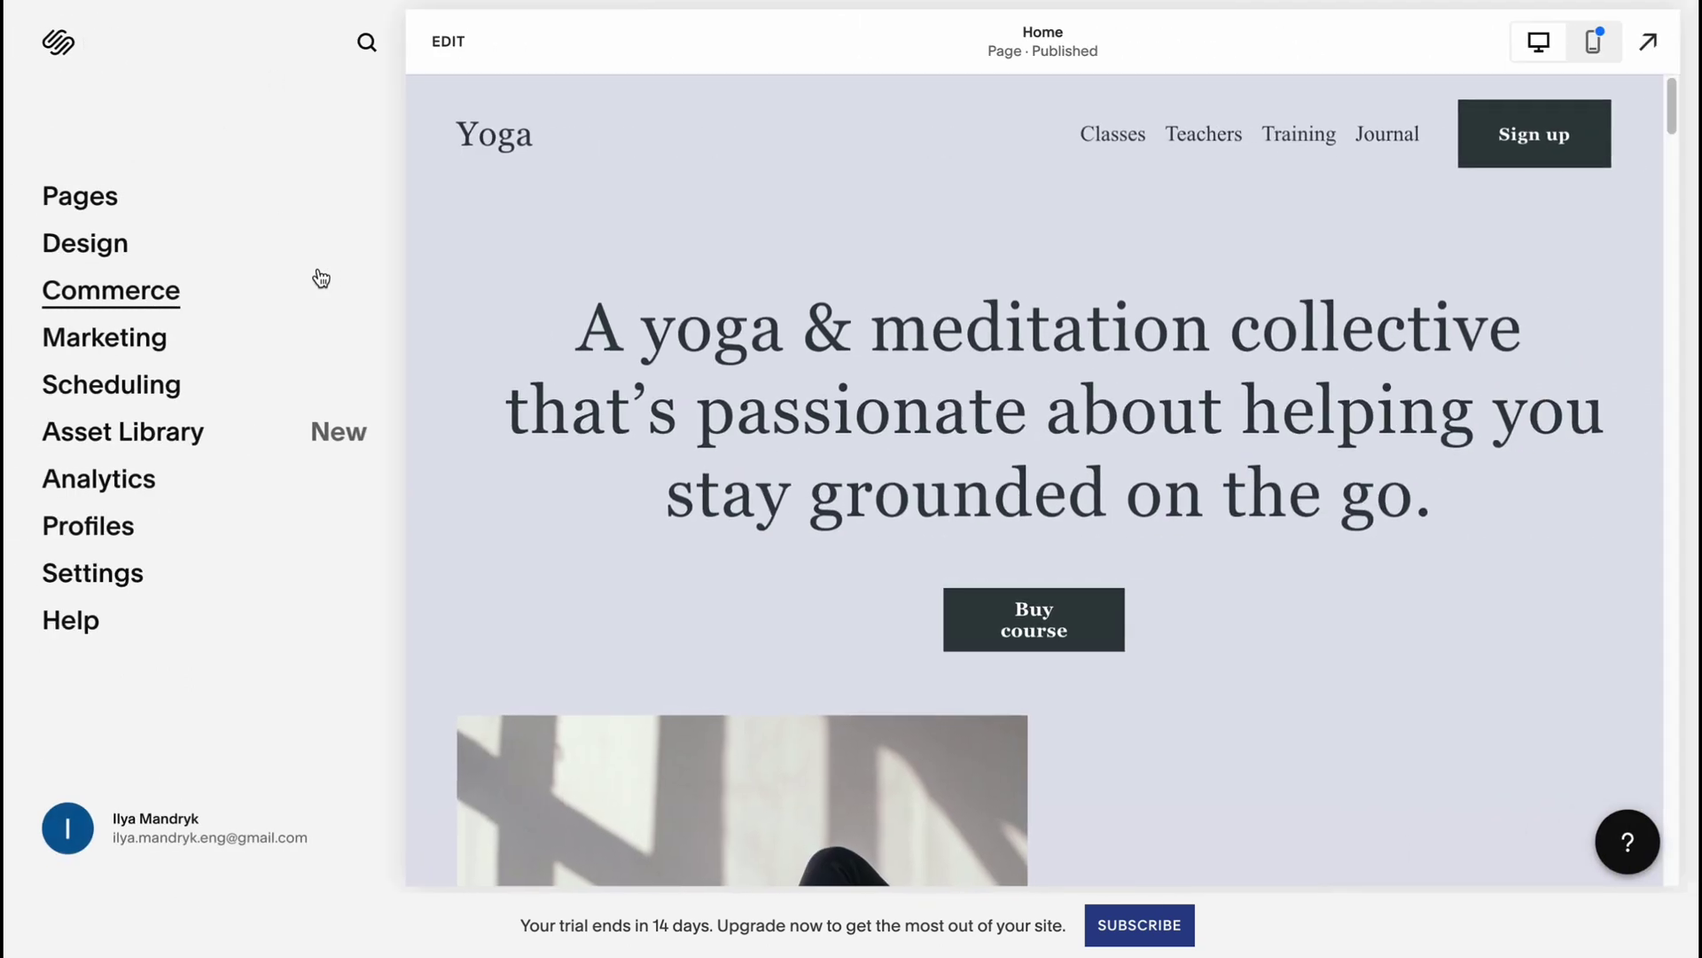
pyautogui.click(137, 339)
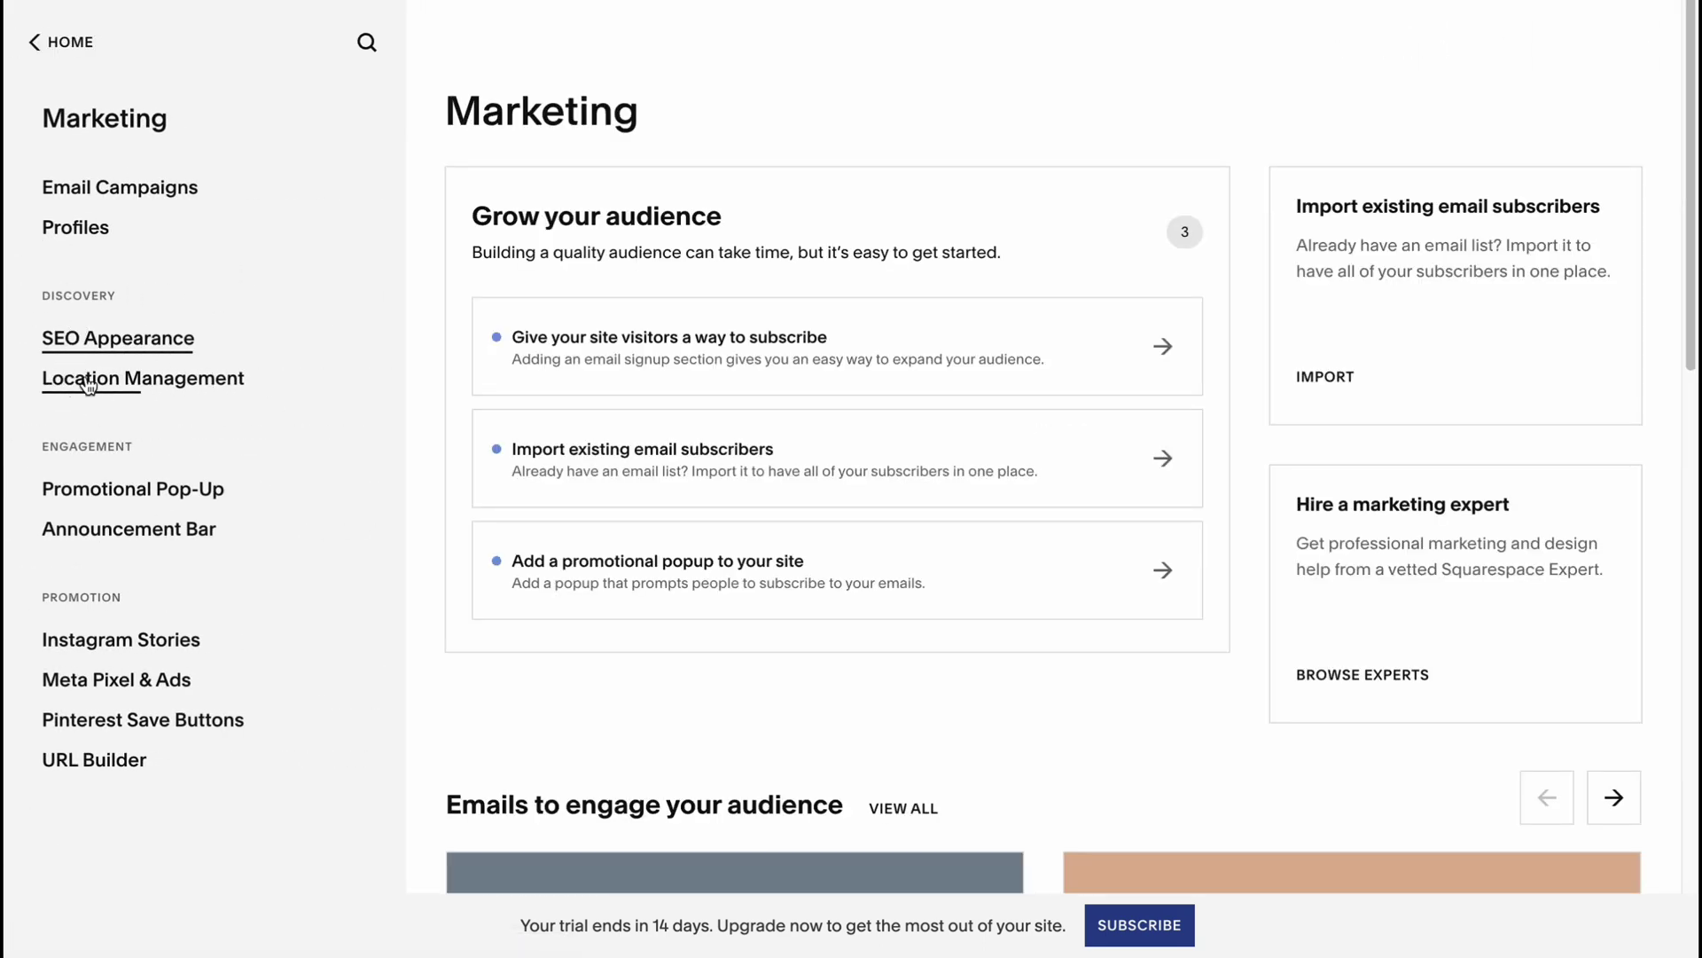
pyautogui.click(46, 44)
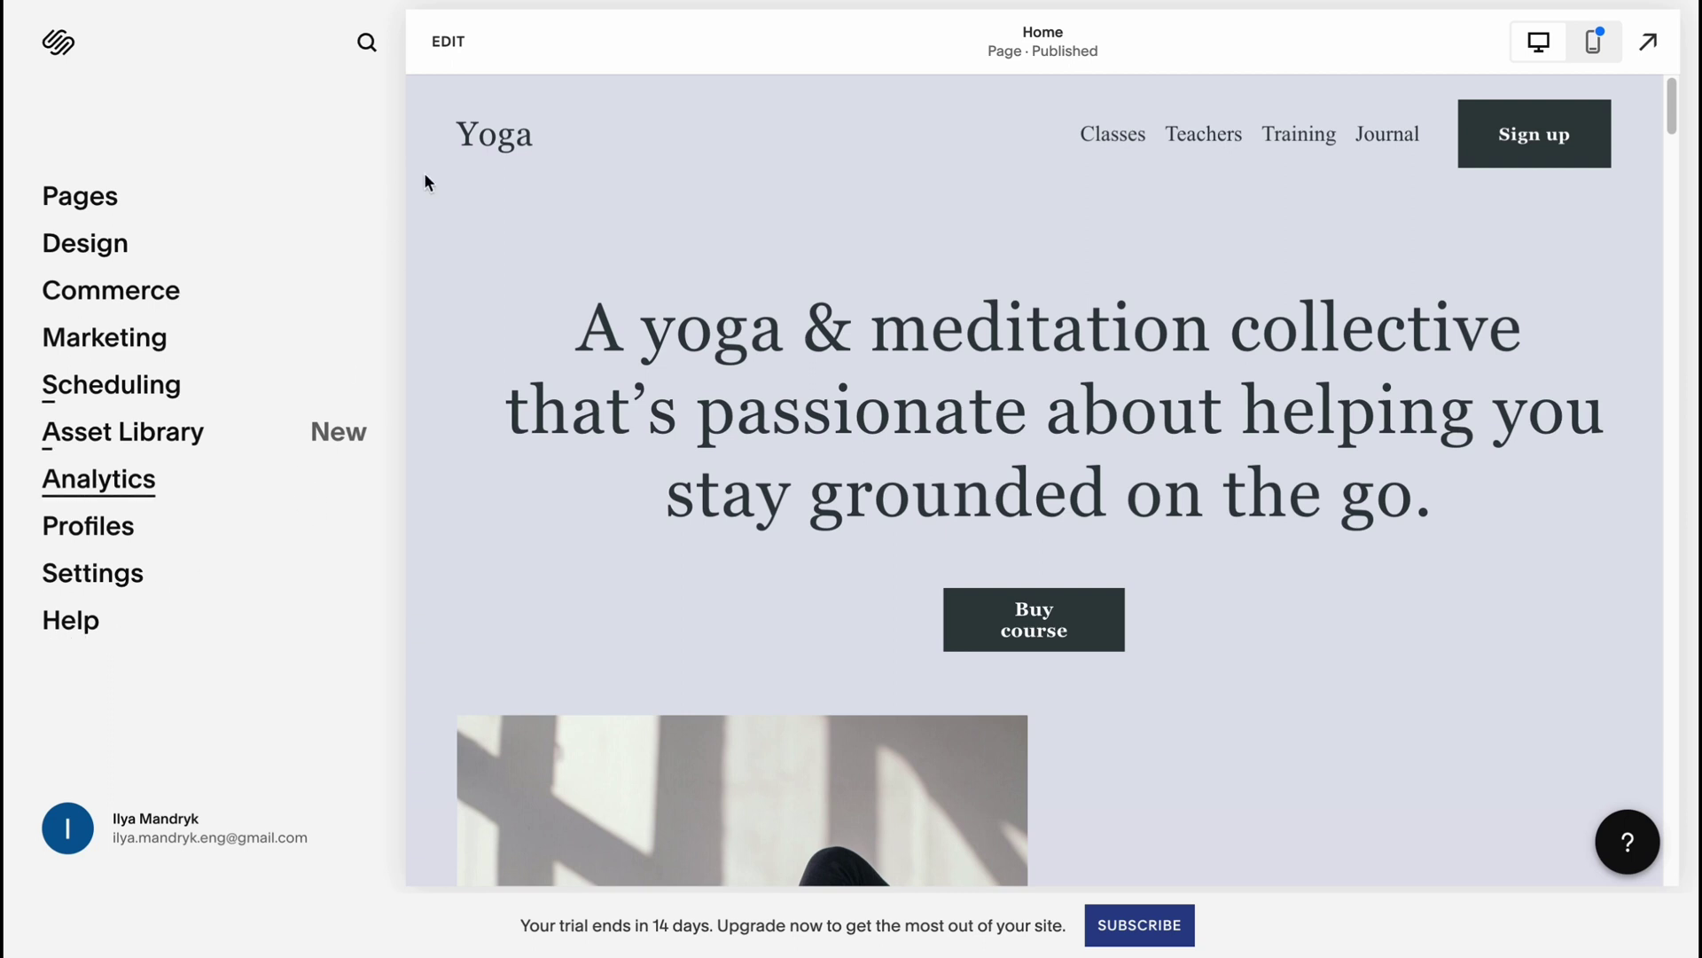
# Open the Select a Plan page from the trial banner's Subscribe link
pyautogui.click(1144, 927)
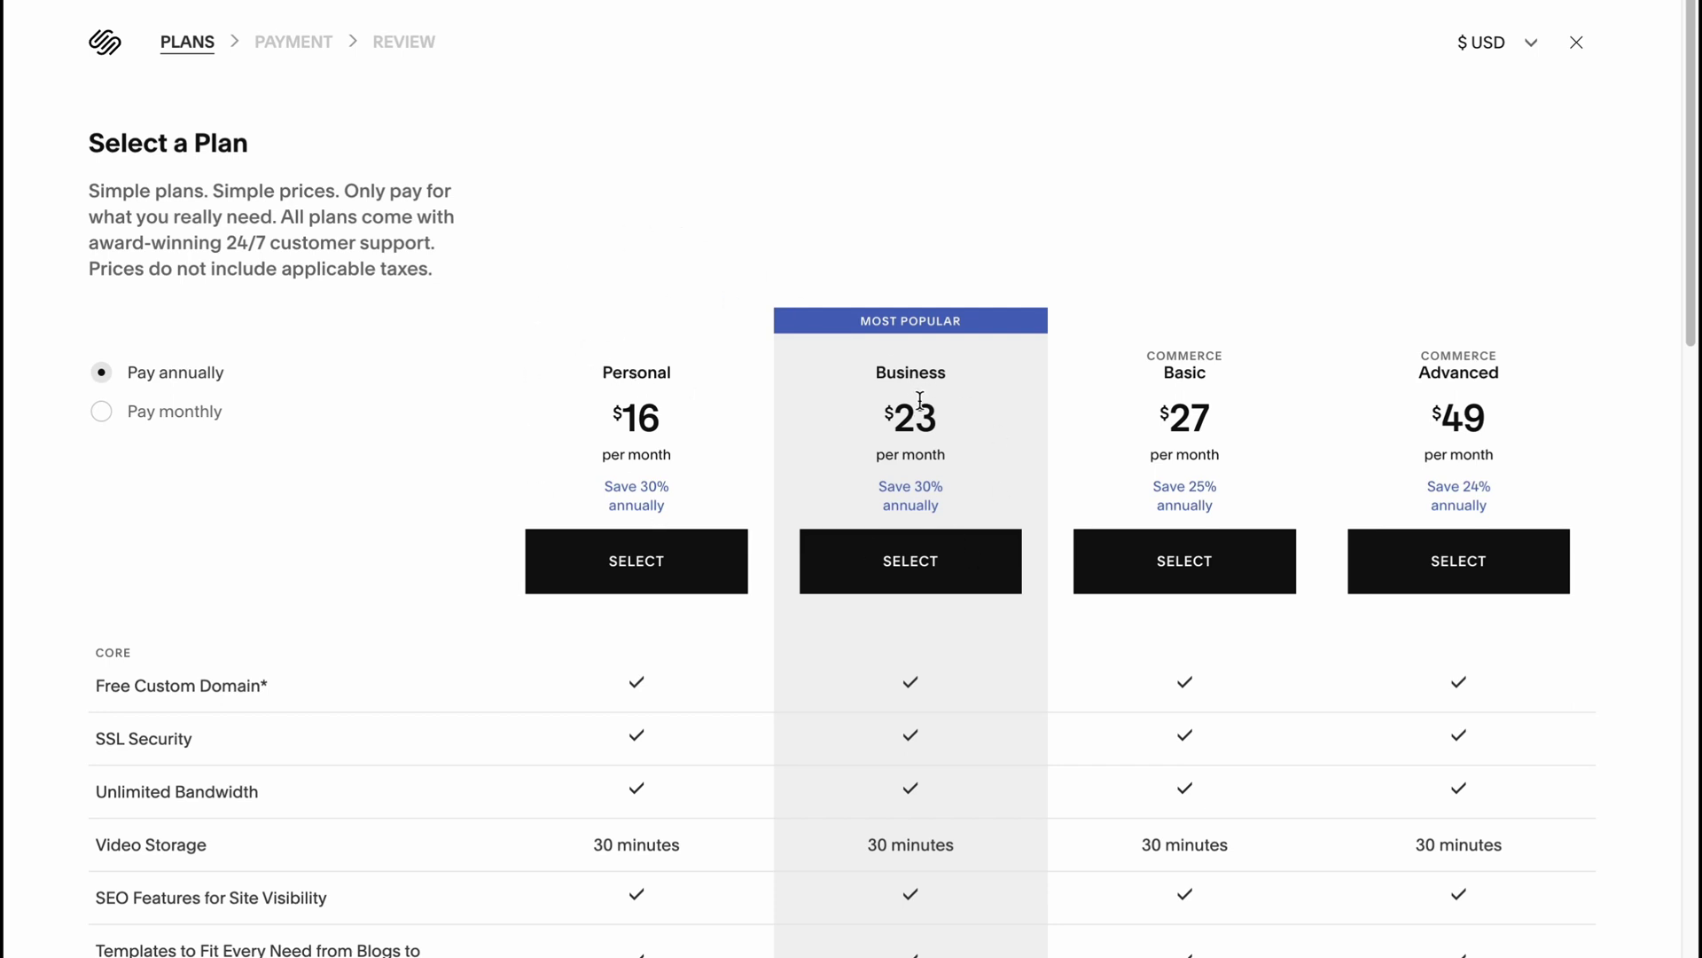
pyautogui.scroll(-1, 881, 373)
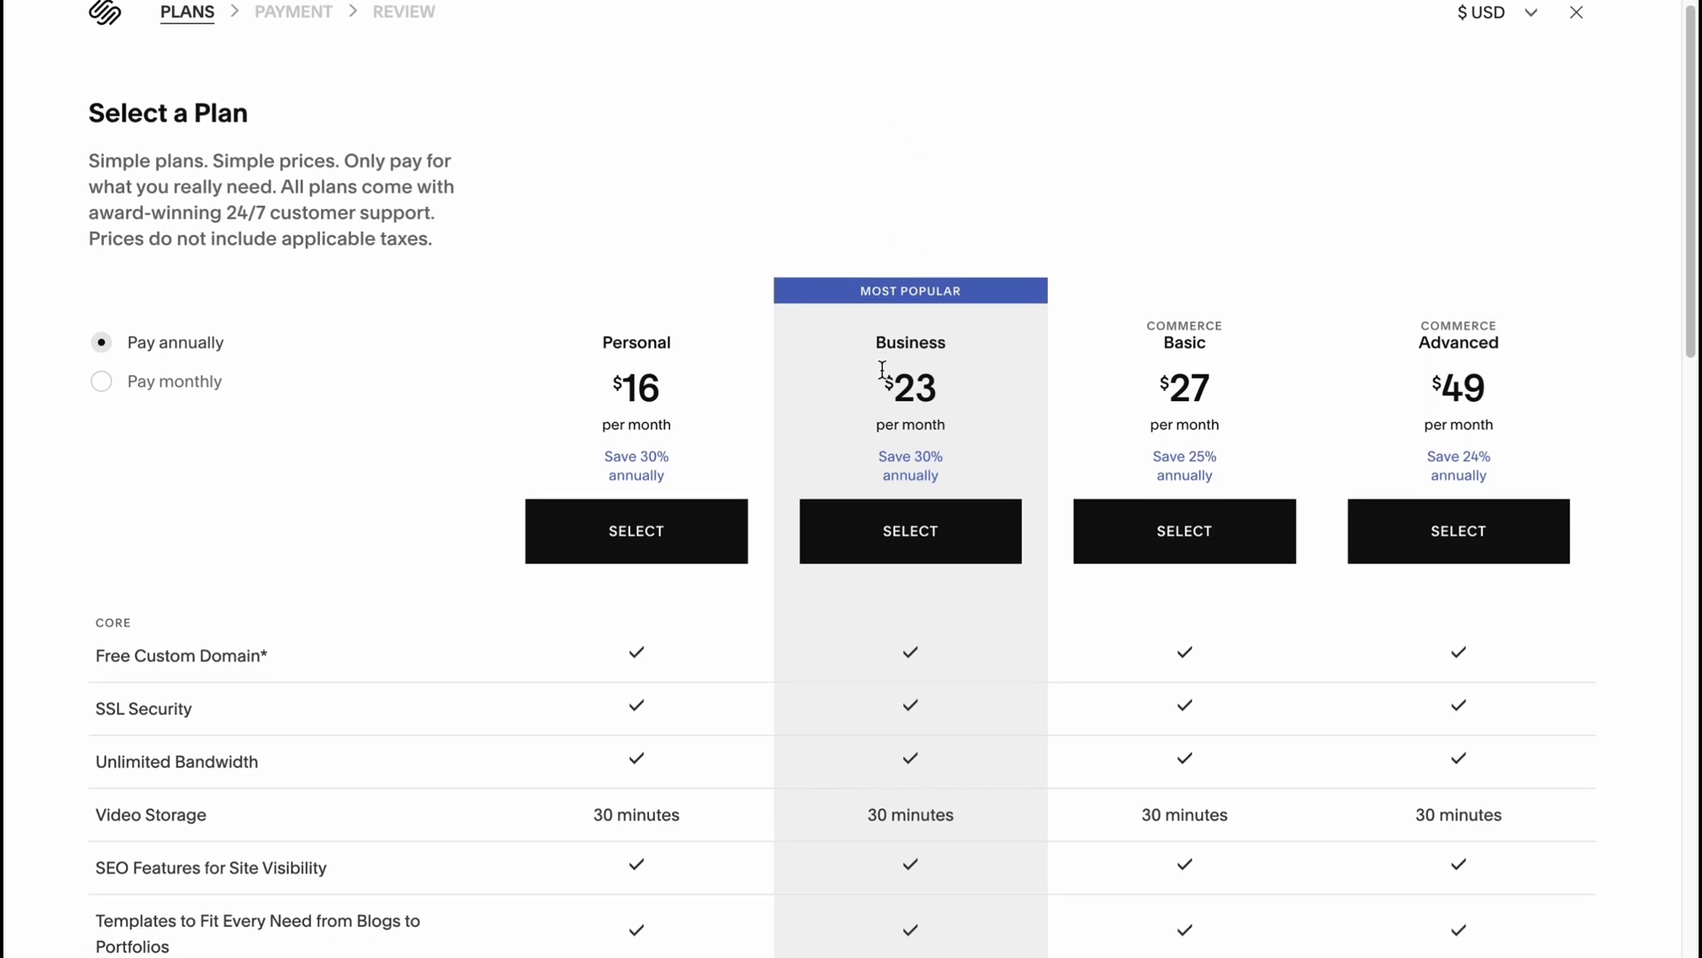
pyautogui.scroll(-3, 846, 383)
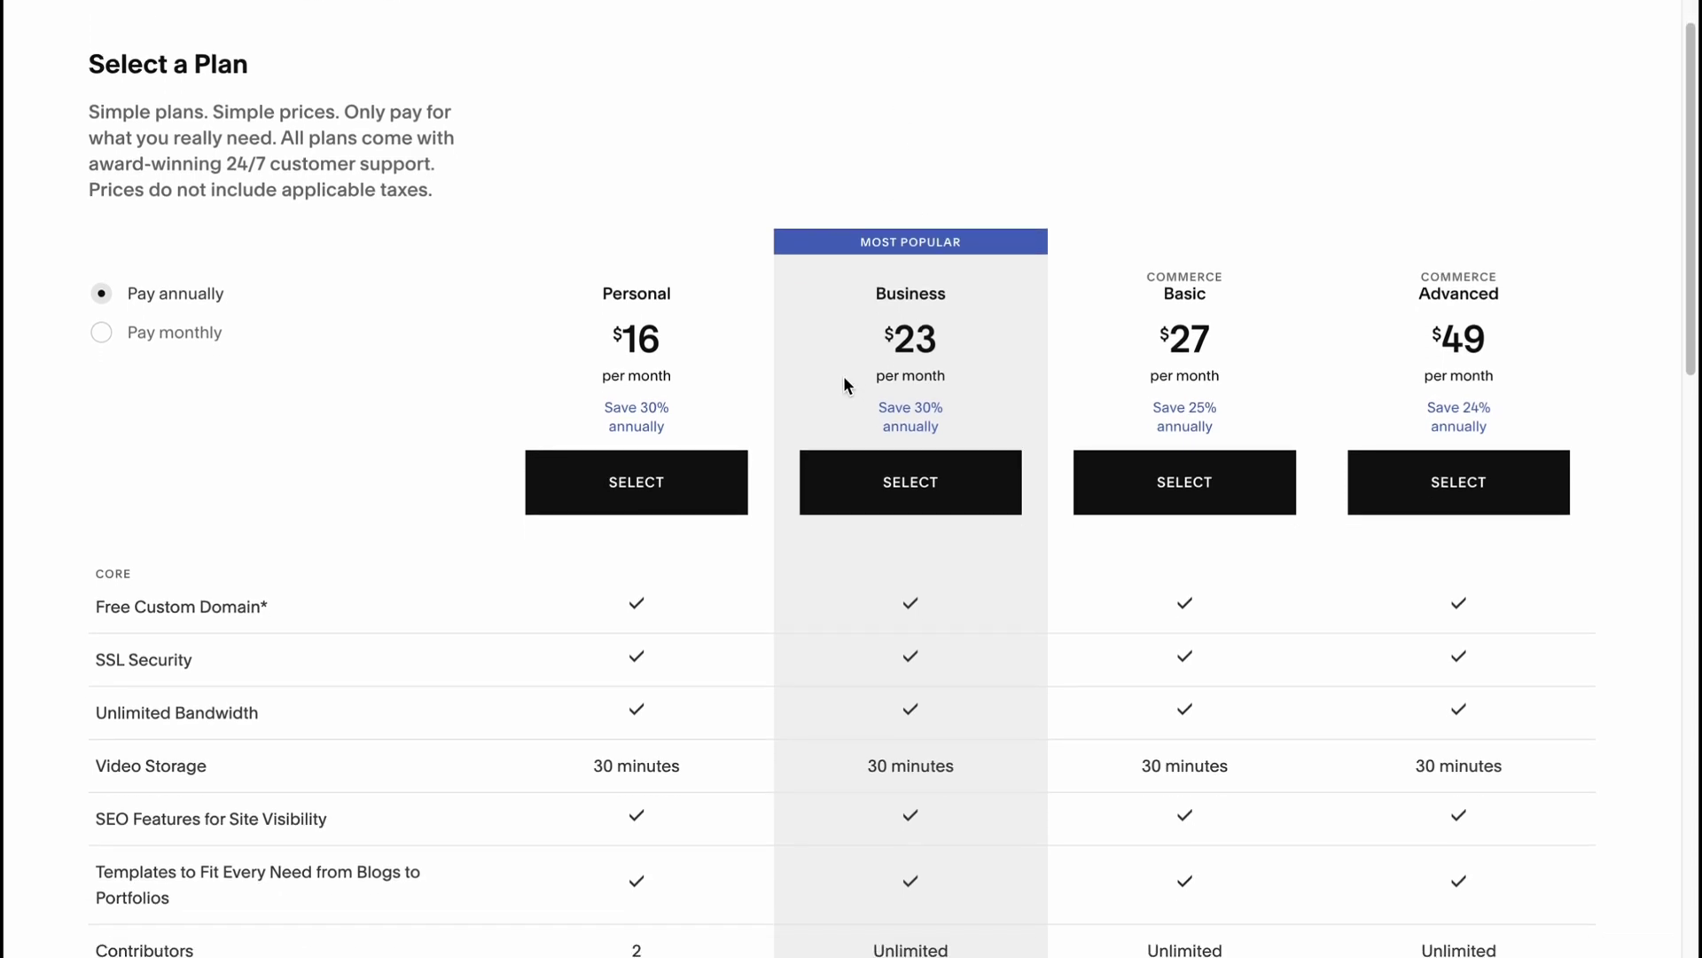
pyautogui.scroll(-1, 834, 380)
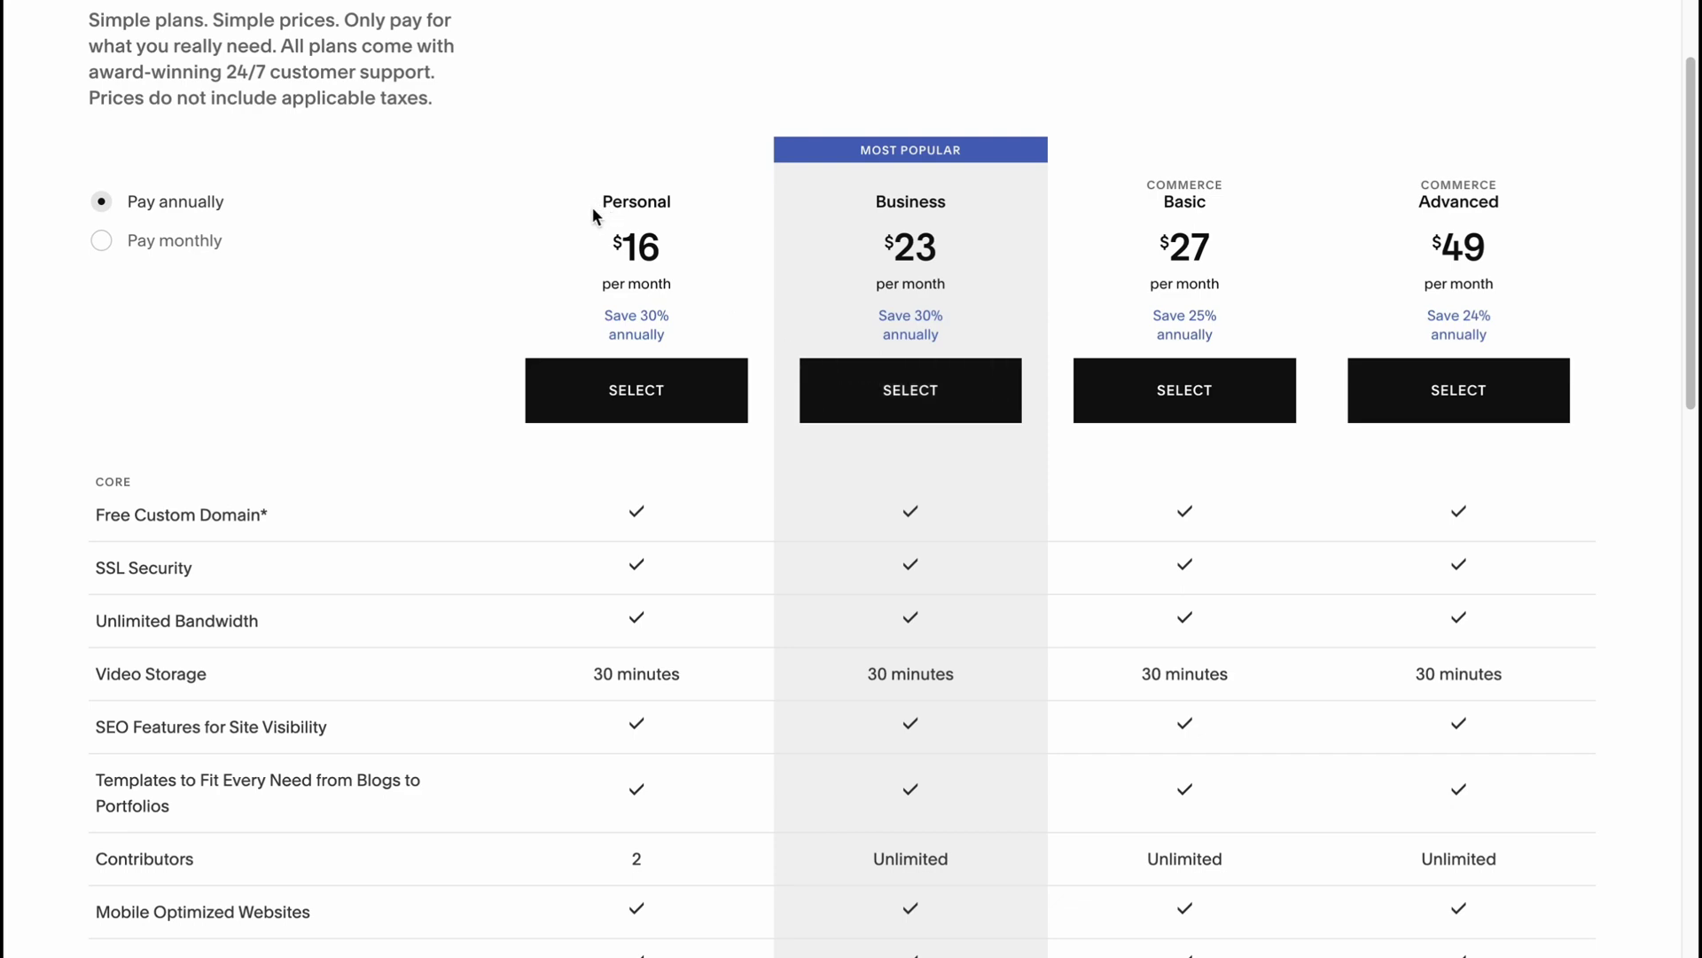
# Compare the four plans' features, highlighting the Personal $16 and Business $23 prices
pyautogui.doubleClick(634, 247)
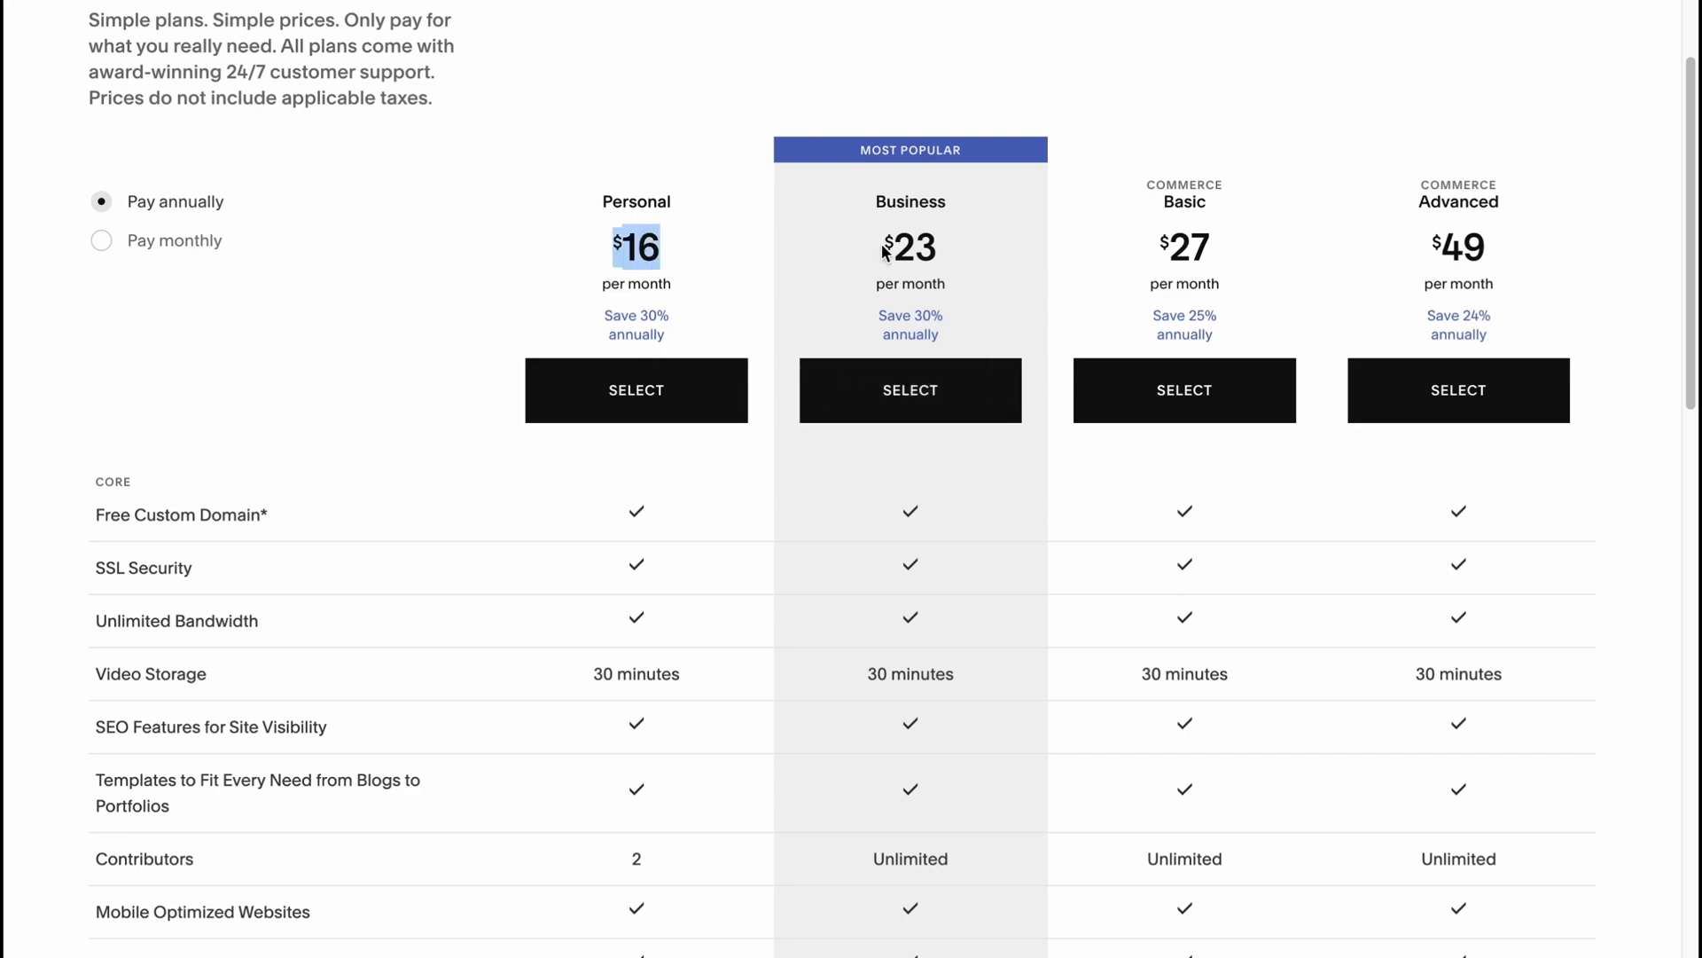
pyautogui.doubleClick(913, 248)
pyautogui.scroll(-1, 857, 561)
pyautogui.scroll(-2, 857, 561)
pyautogui.scroll(3, 857, 561)
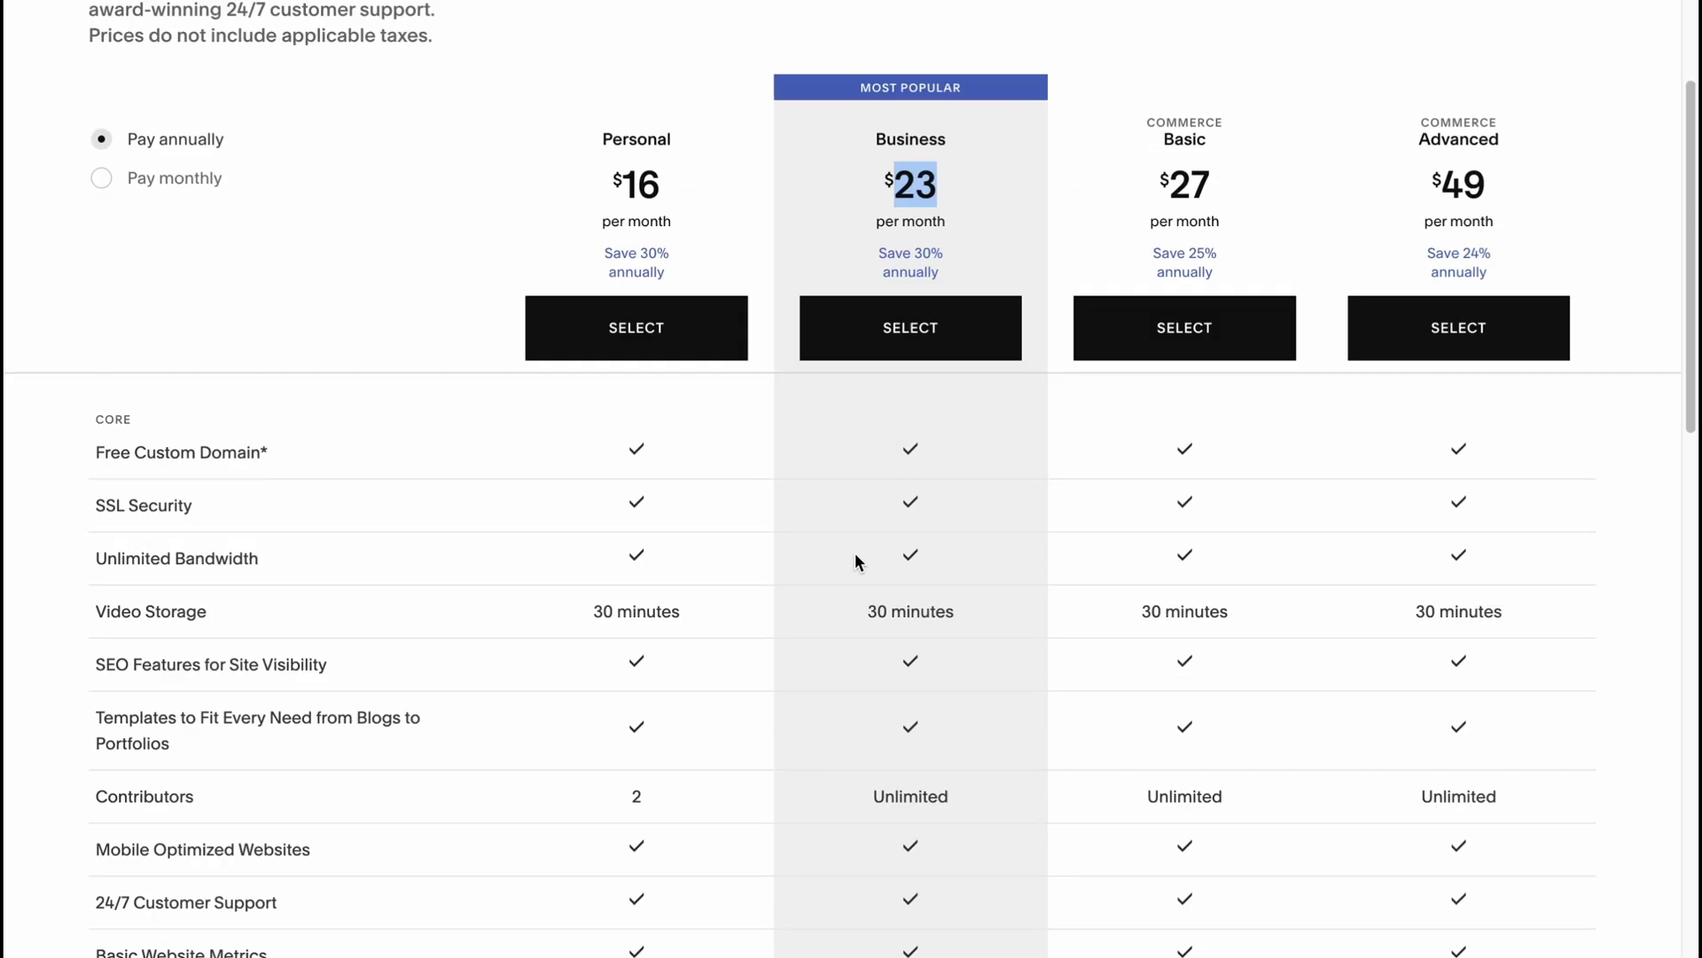
pyautogui.scroll(-6, 830, 661)
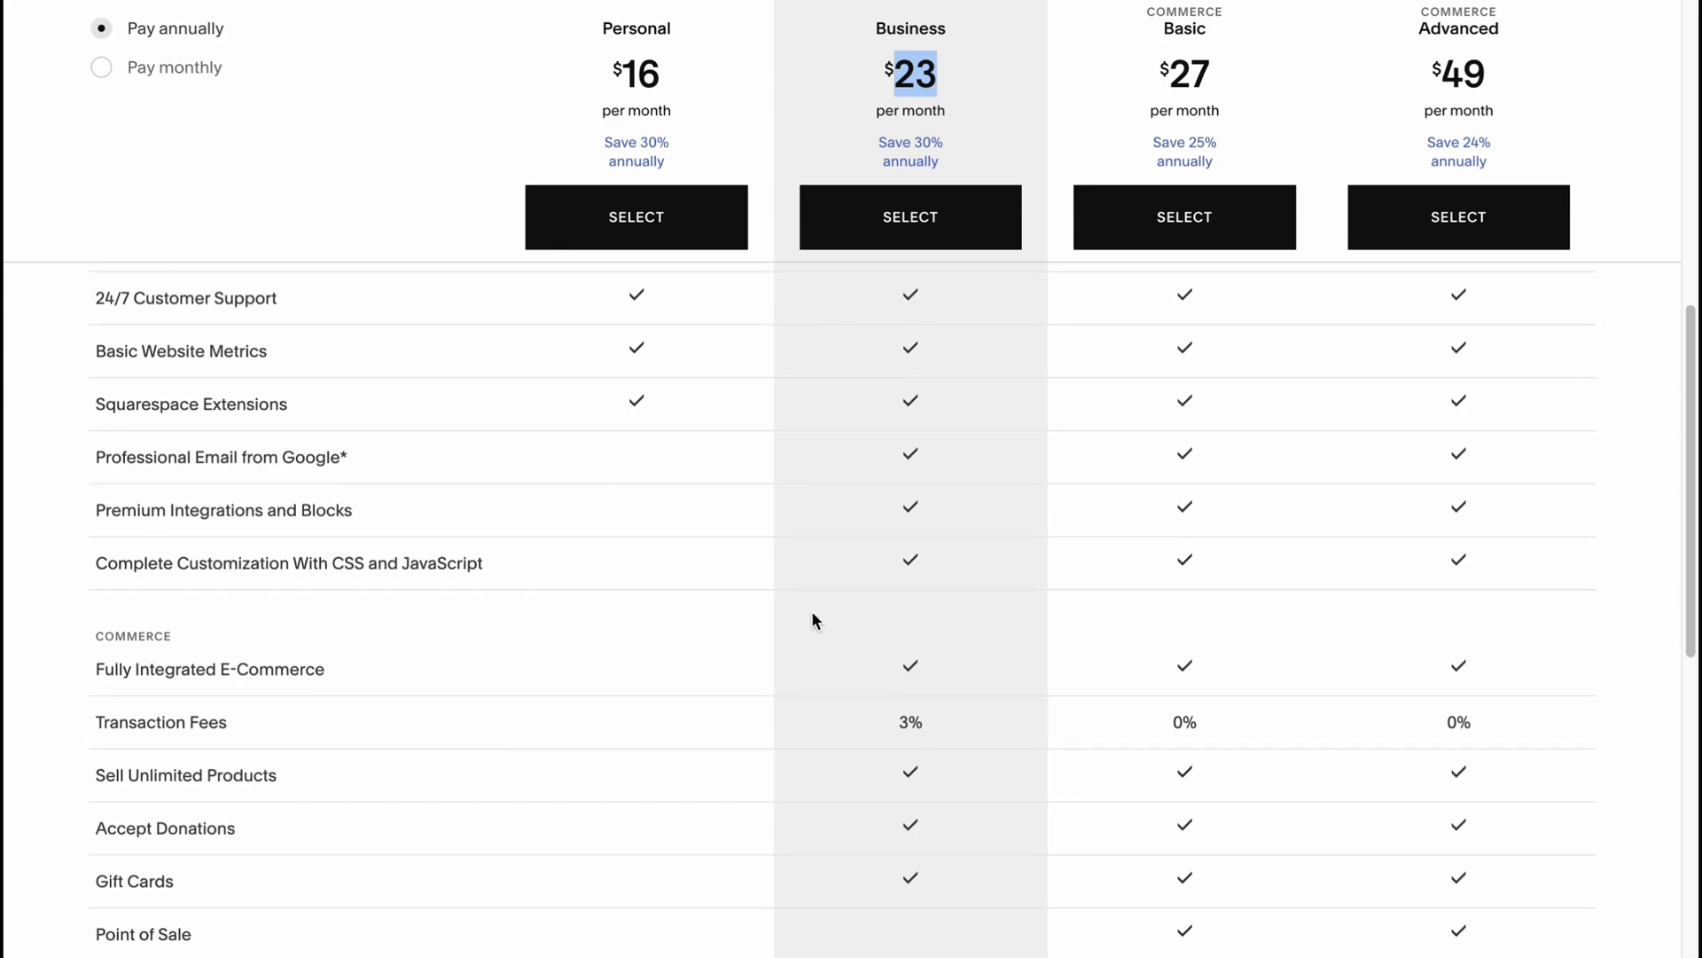
pyautogui.scroll(3, 753, 601)
pyautogui.scroll(6, 760, 601)
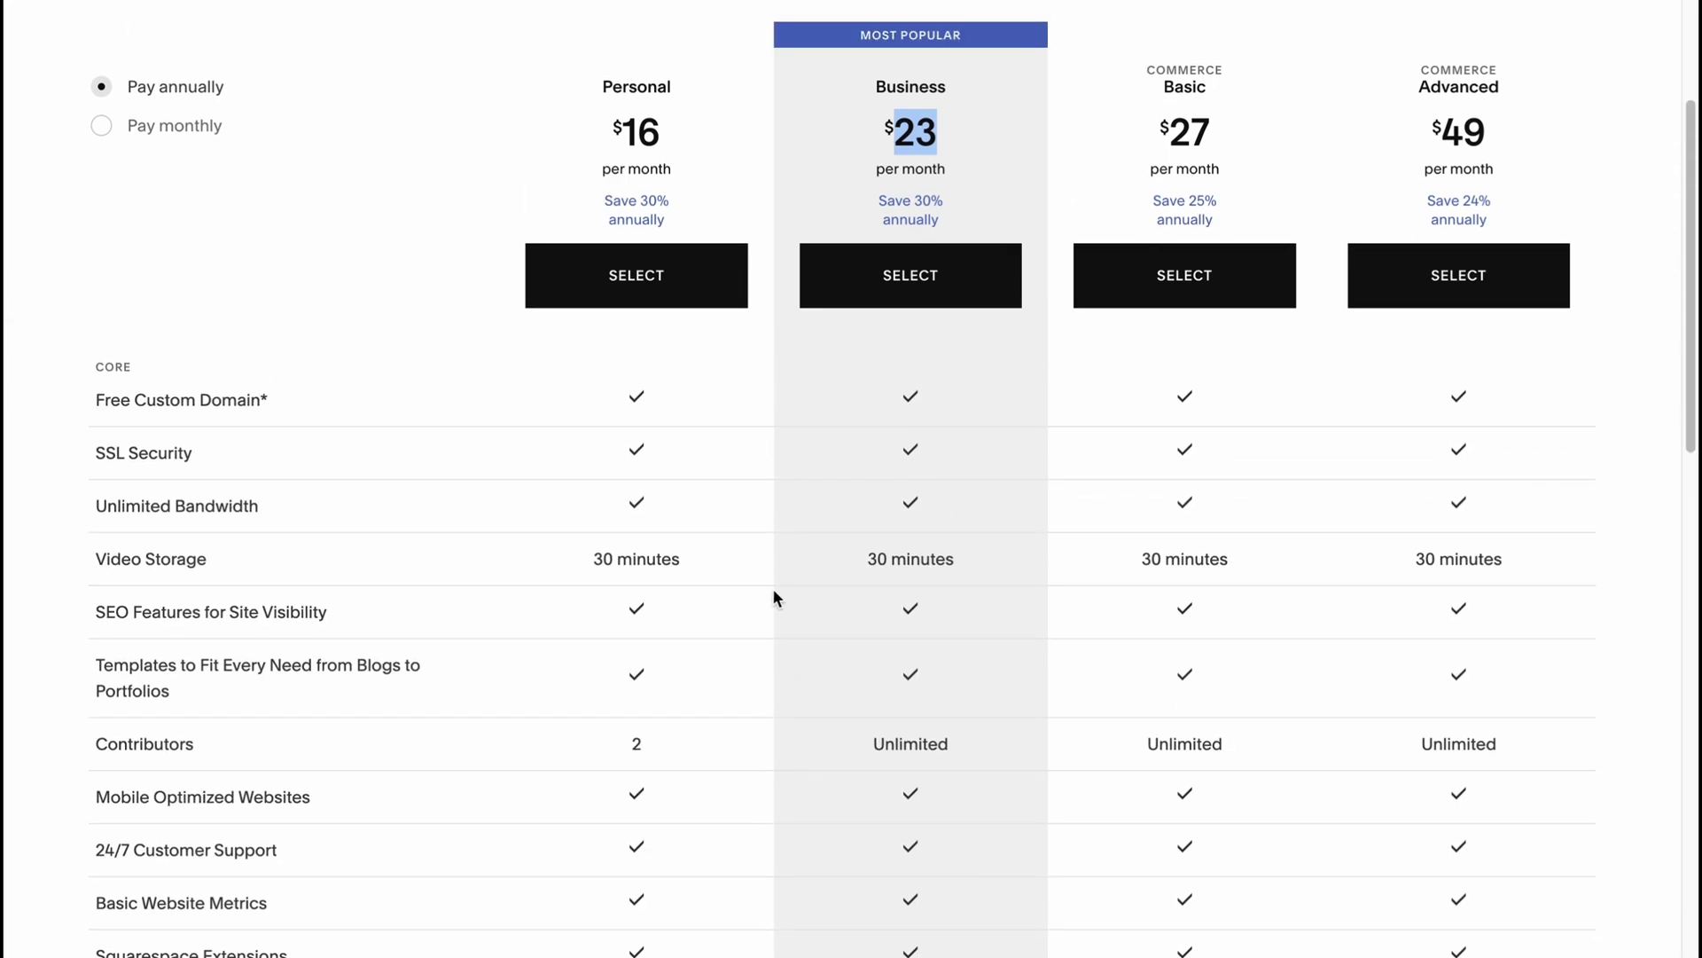
pyautogui.scroll(5, 733, 241)
pyautogui.scroll(-1, 736, 239)
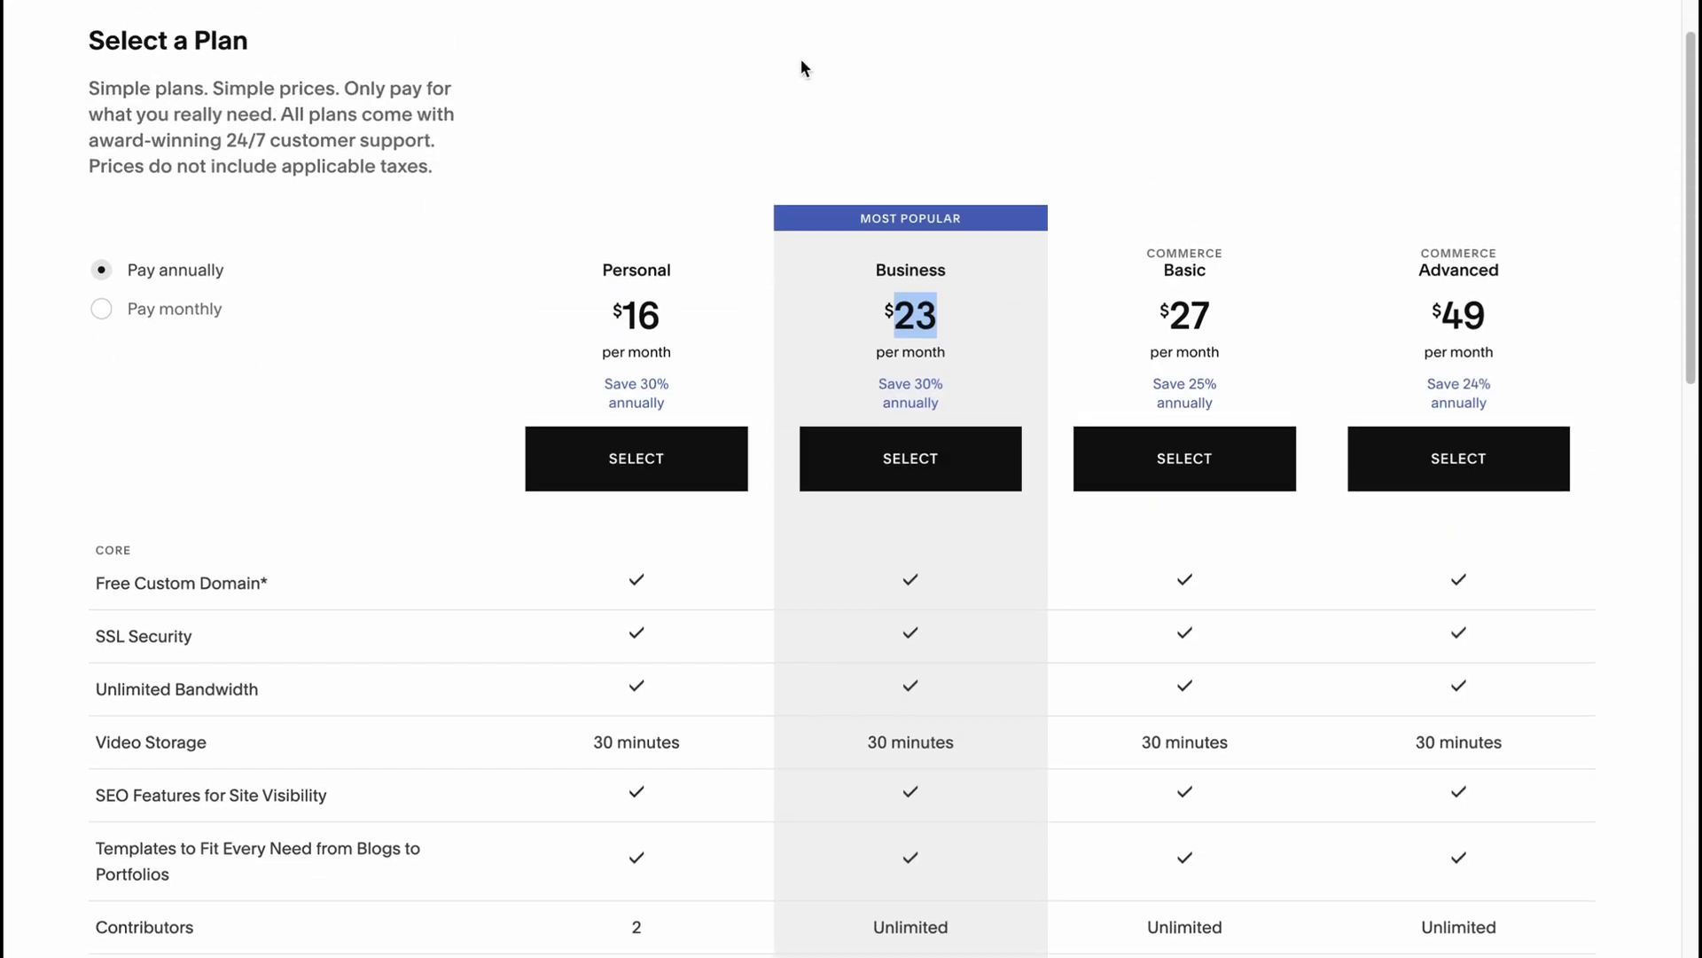
pyautogui.click(801, 70)
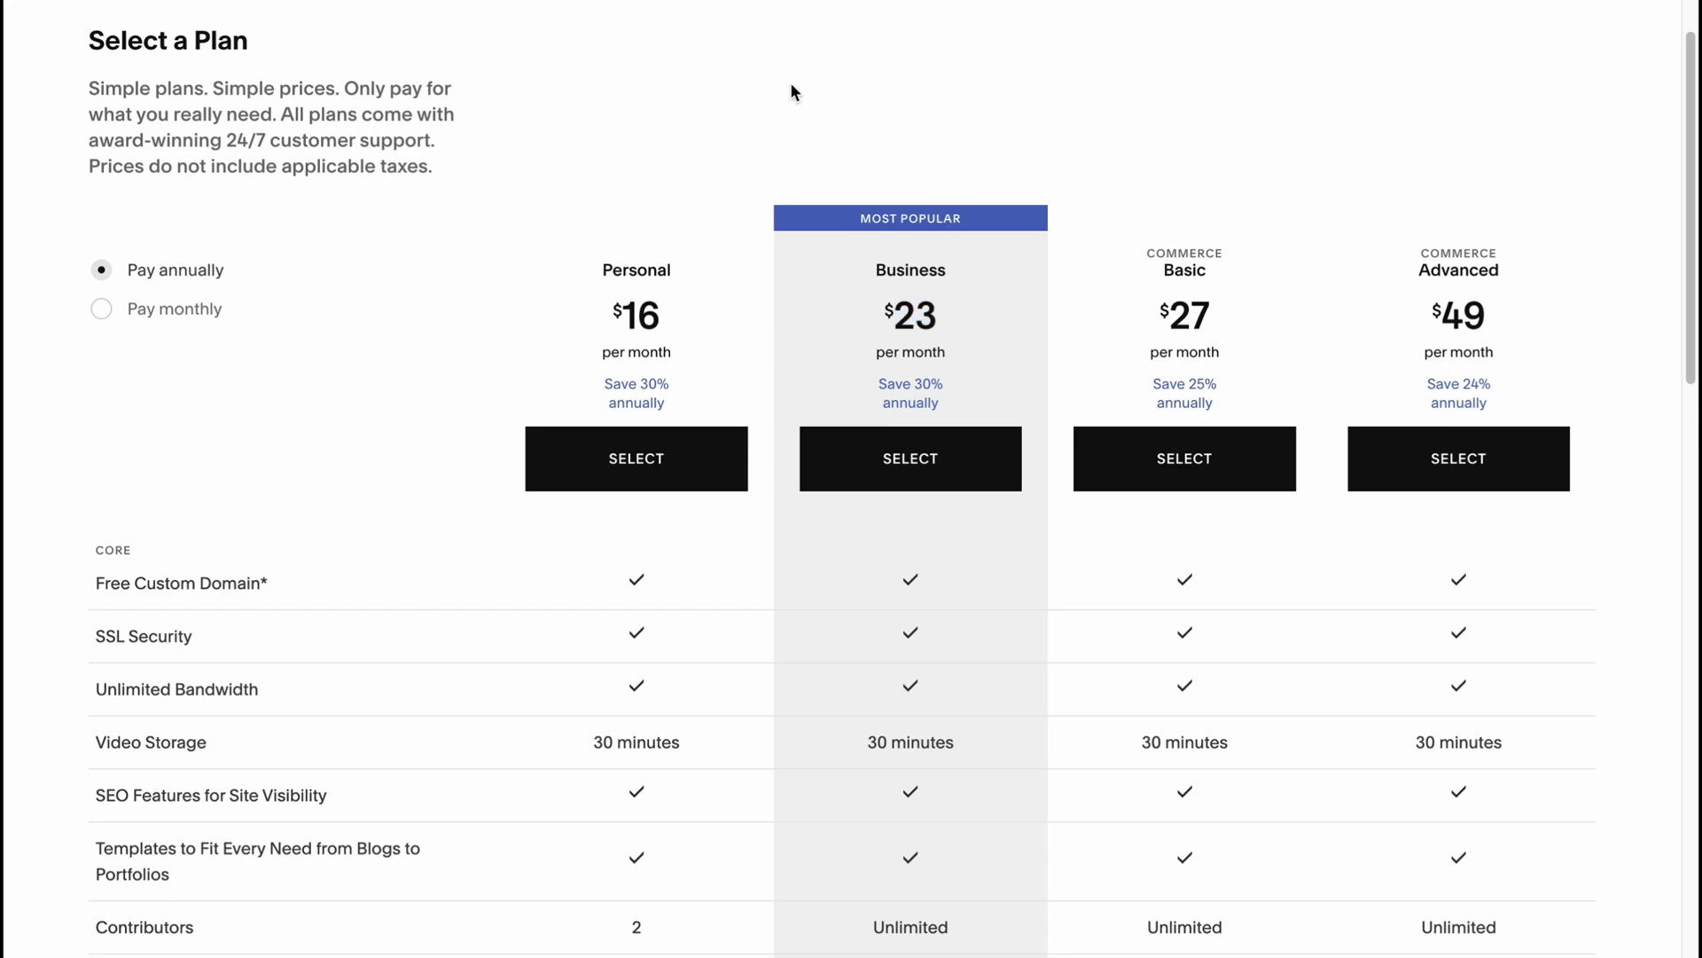
pyautogui.scroll(-1, 803, 354)
pyautogui.scroll(2, 790, 456)
pyautogui.scroll(-5, 770, 521)
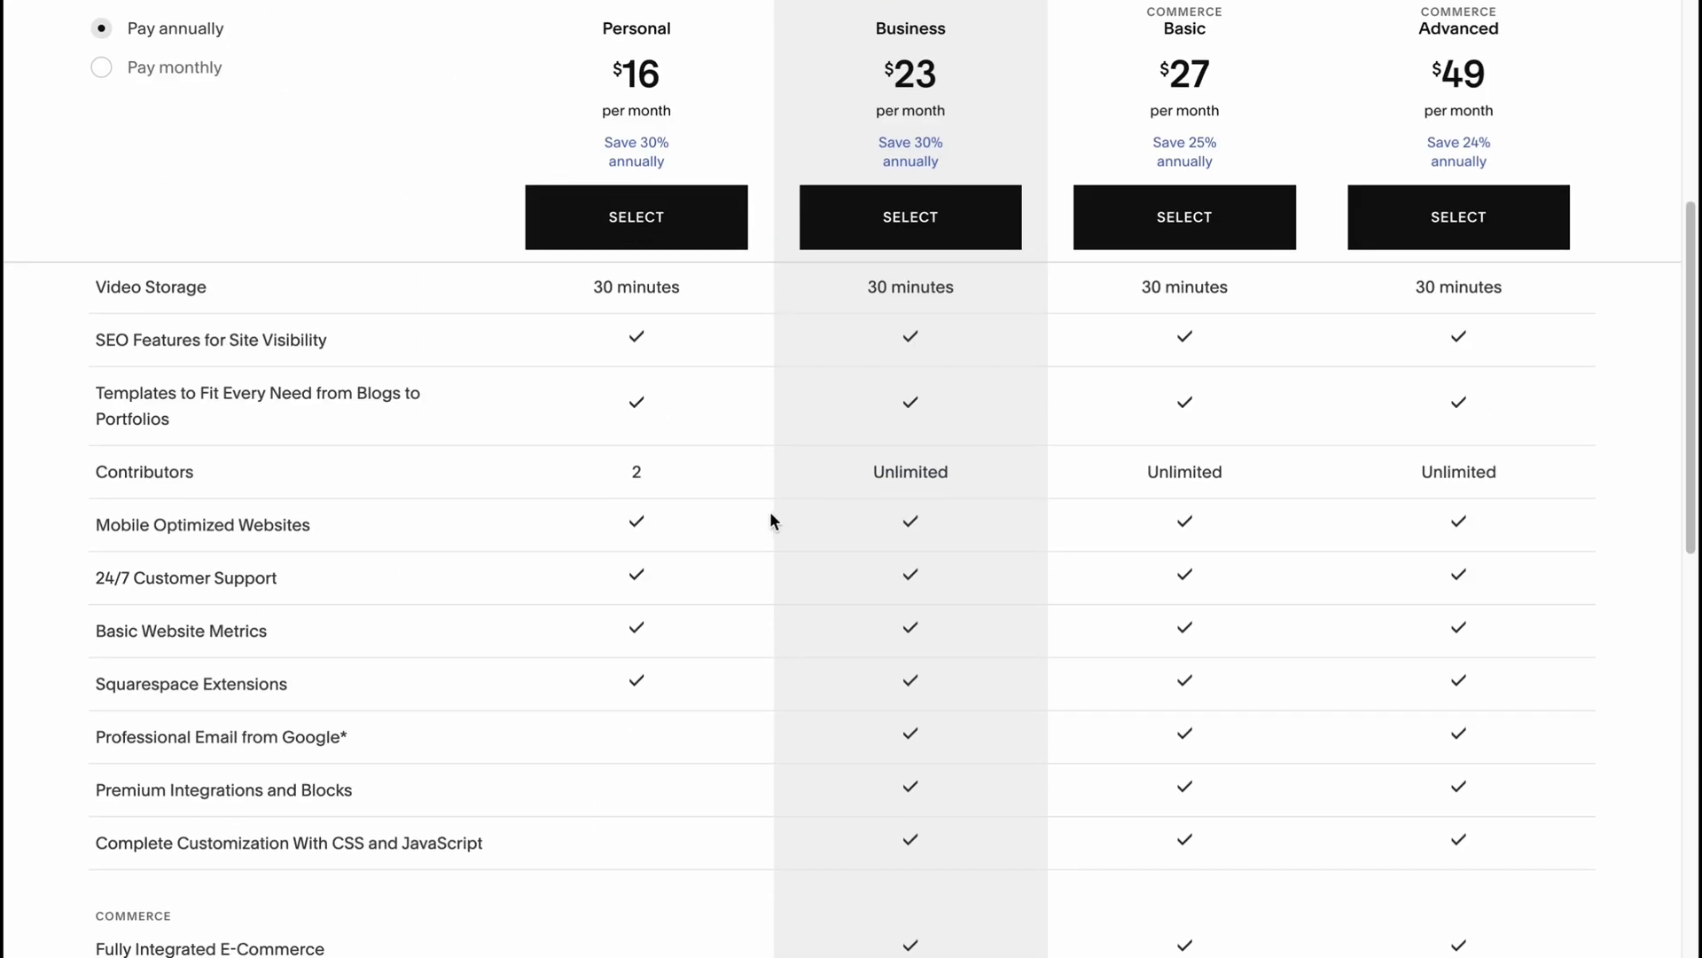
pyautogui.scroll(-5, 769, 520)
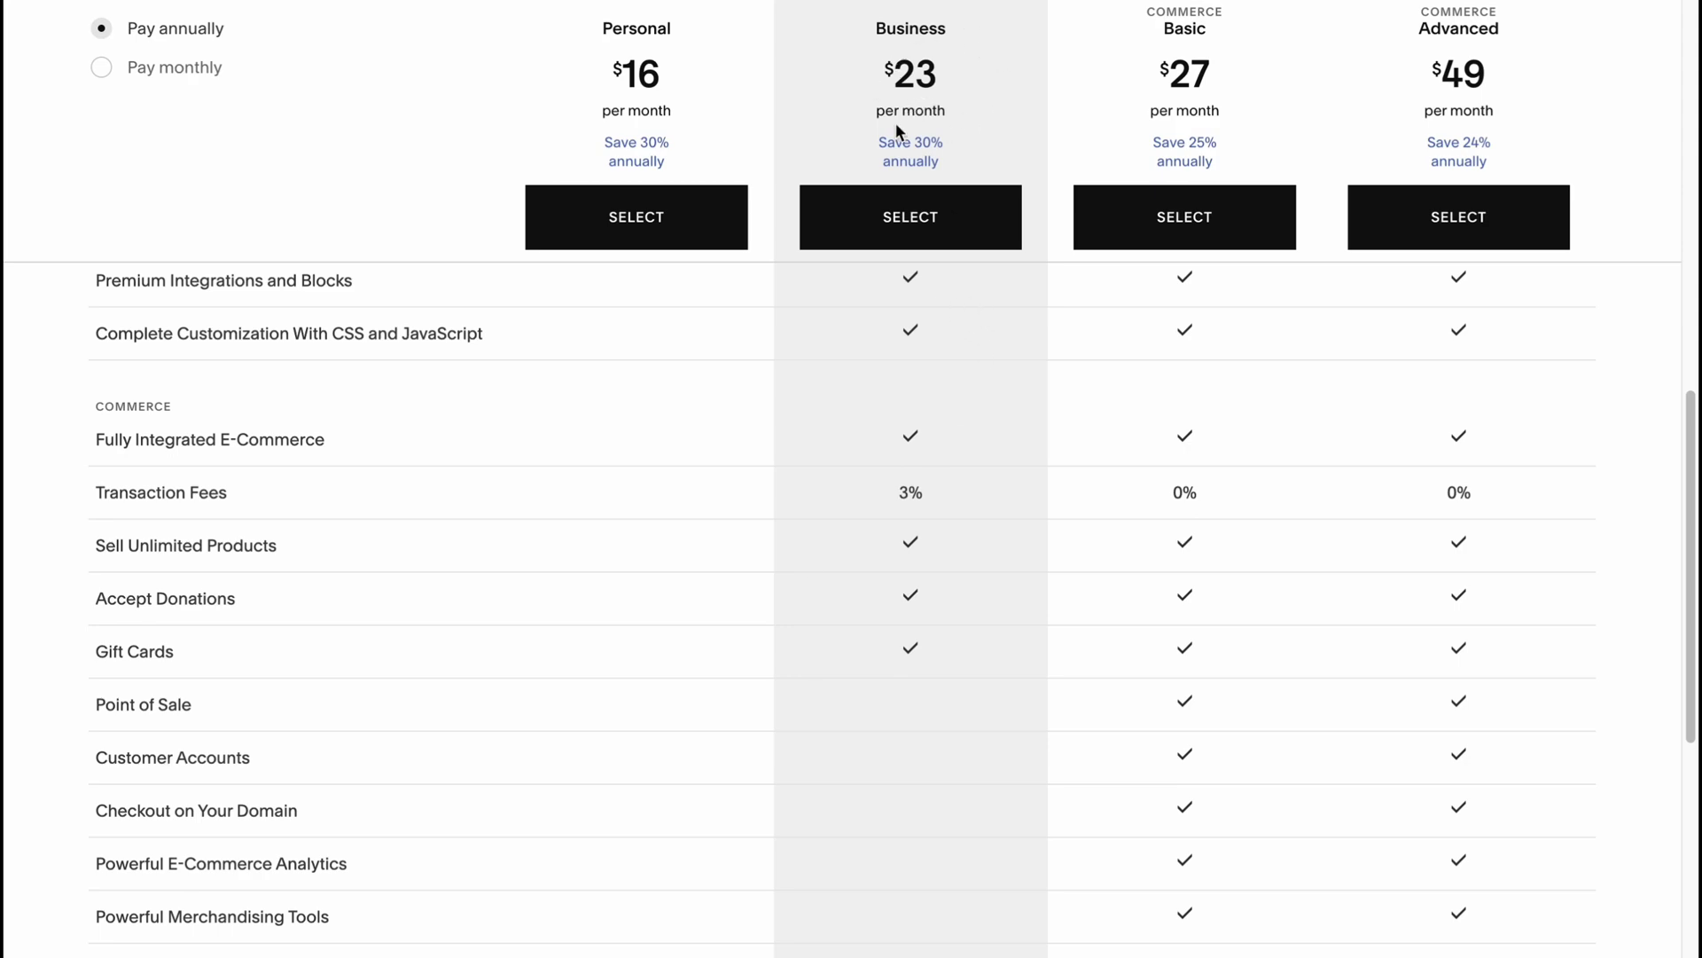
pyautogui.scroll(10, 786, 426)
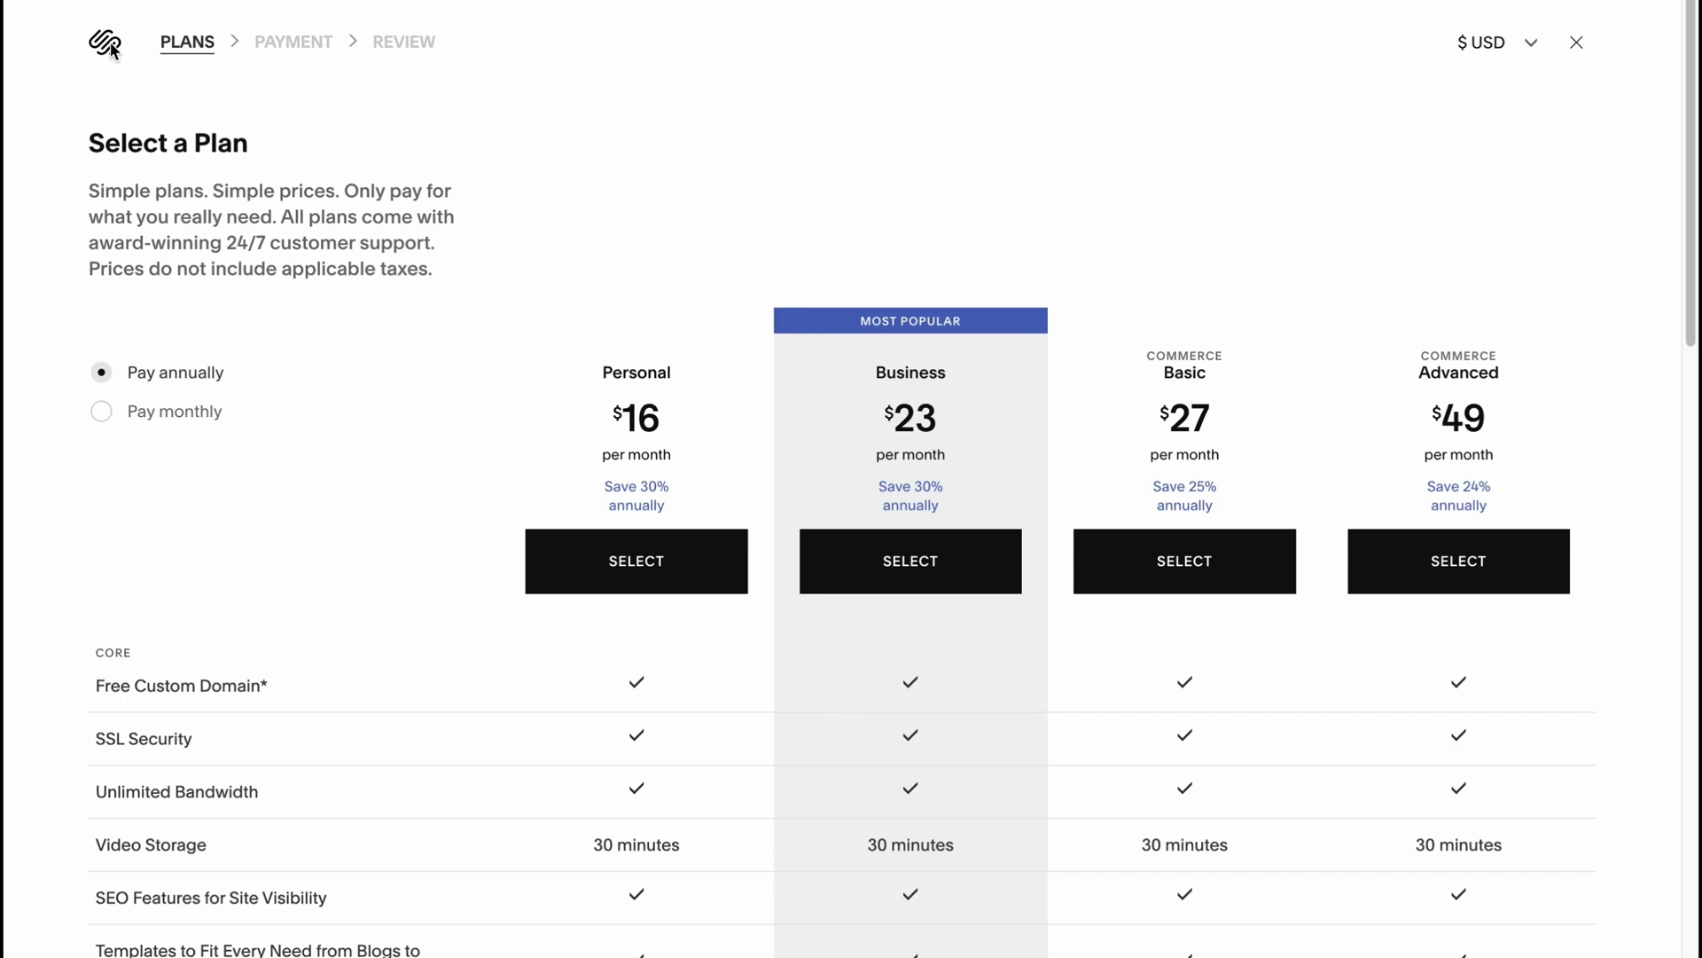
# Close the Select a Plan checkout overlay
pyautogui.click(1574, 45)
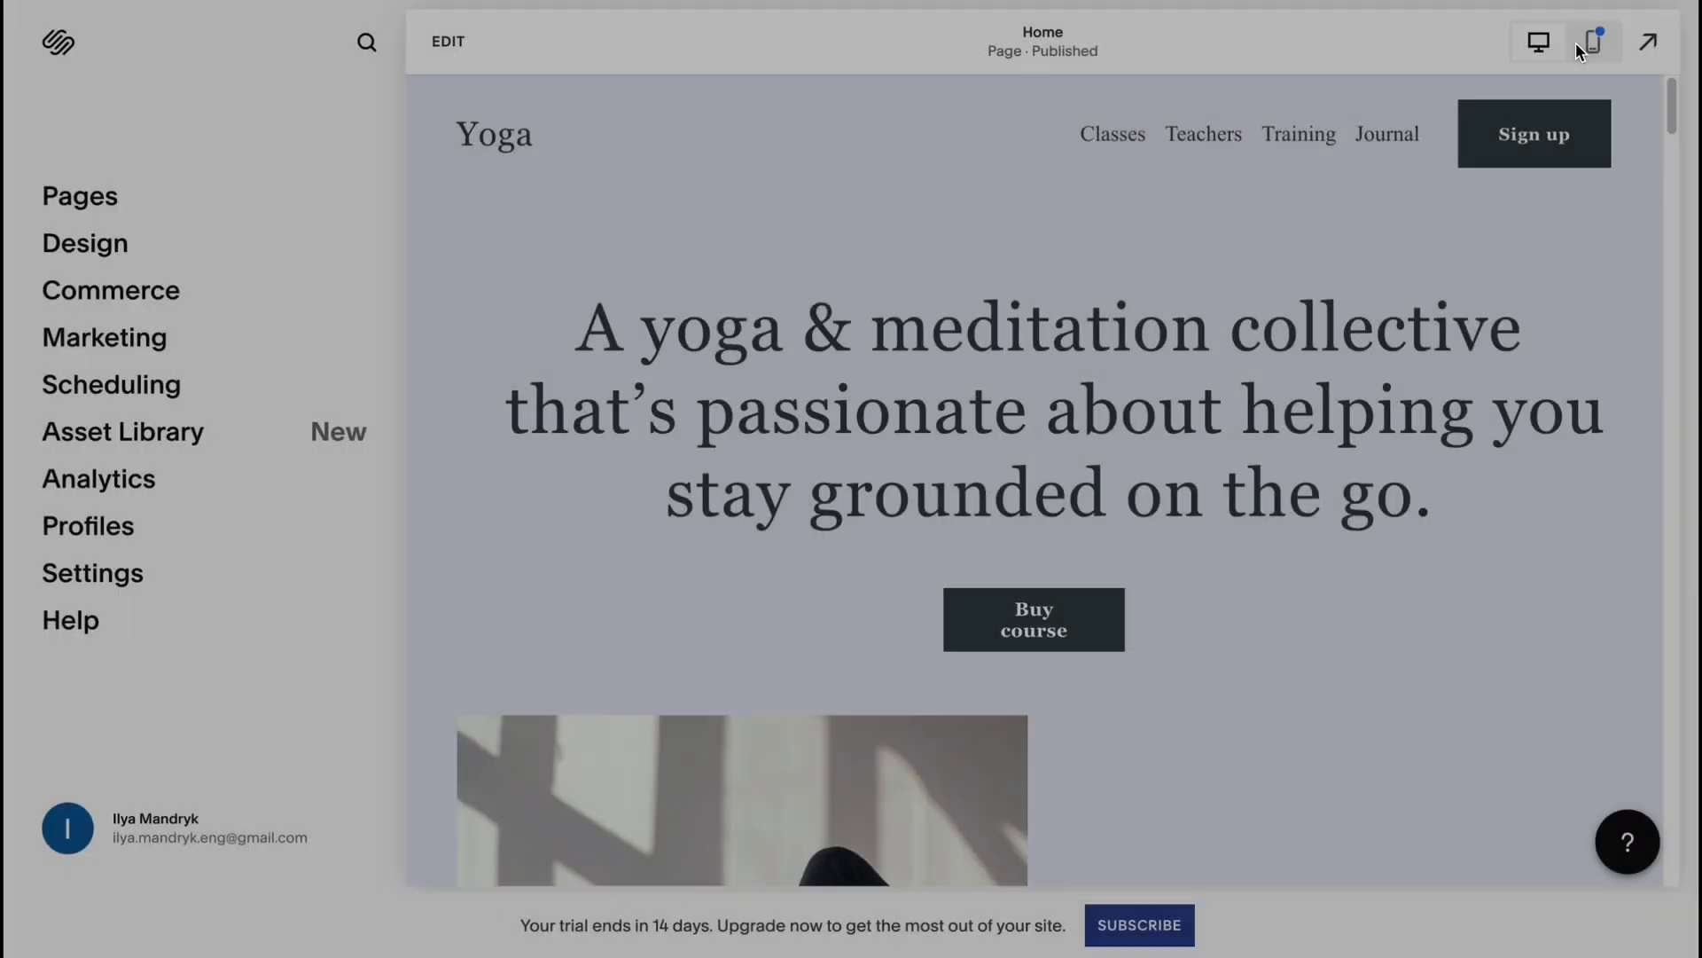